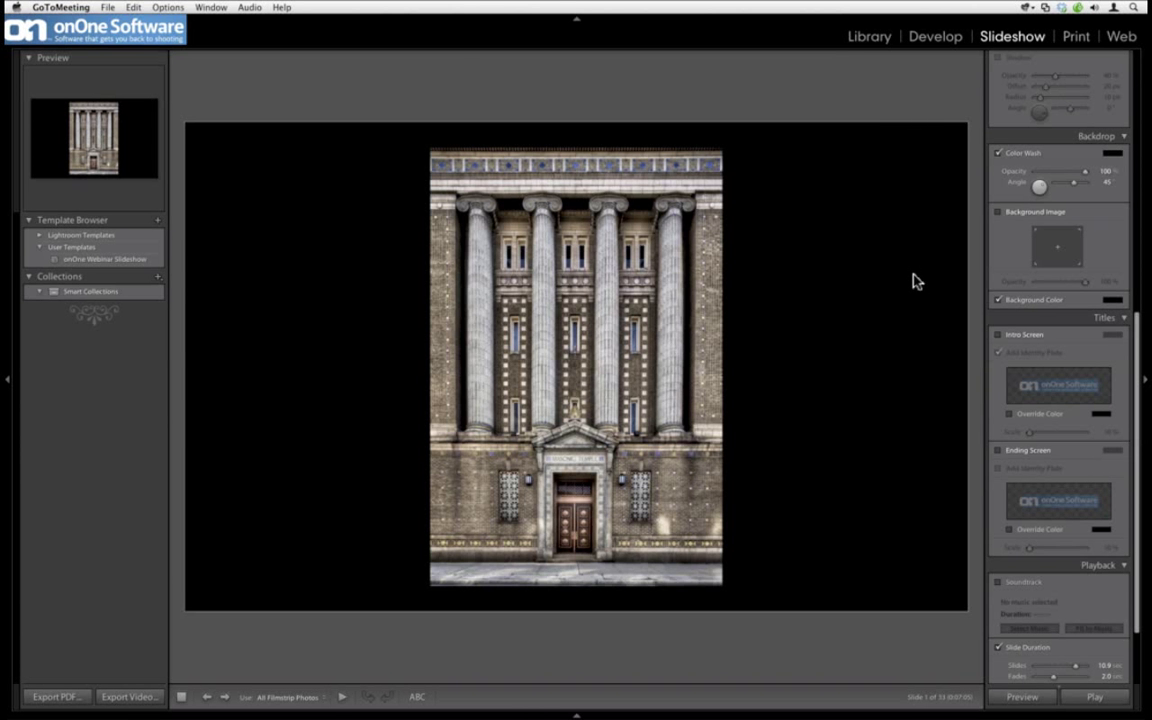
Bring Lightroom to the front and play the architecture slideshow full screen
left_click(1095, 703)
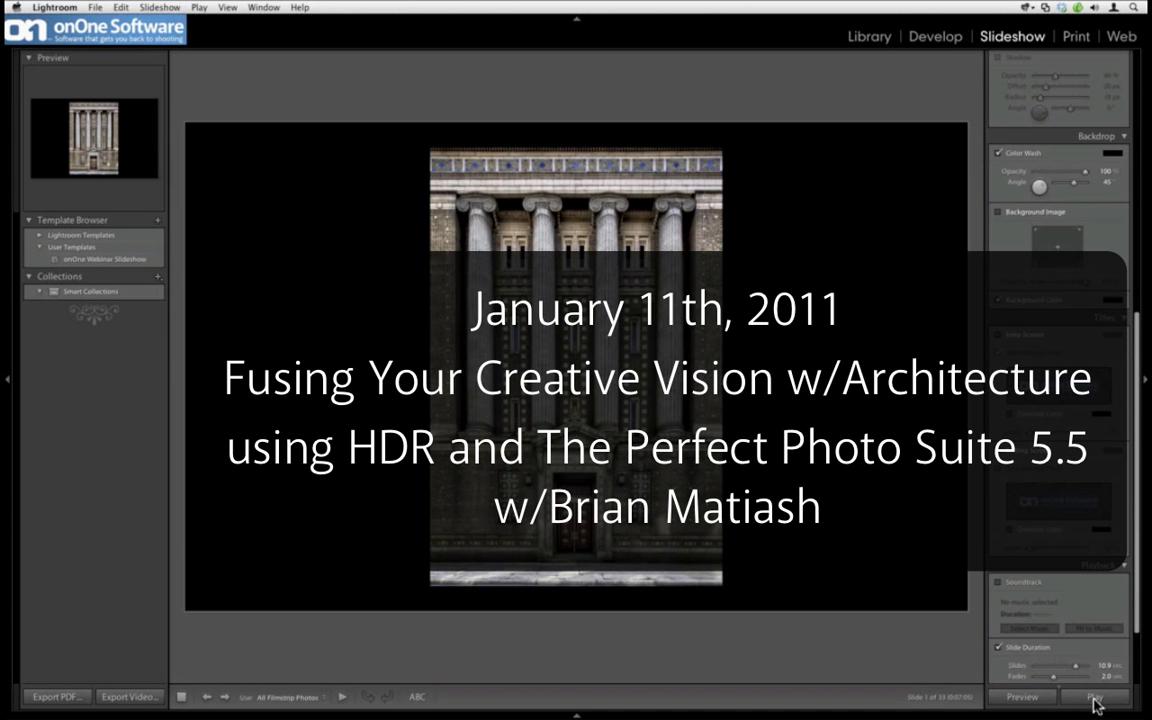
left_click(1095, 703)
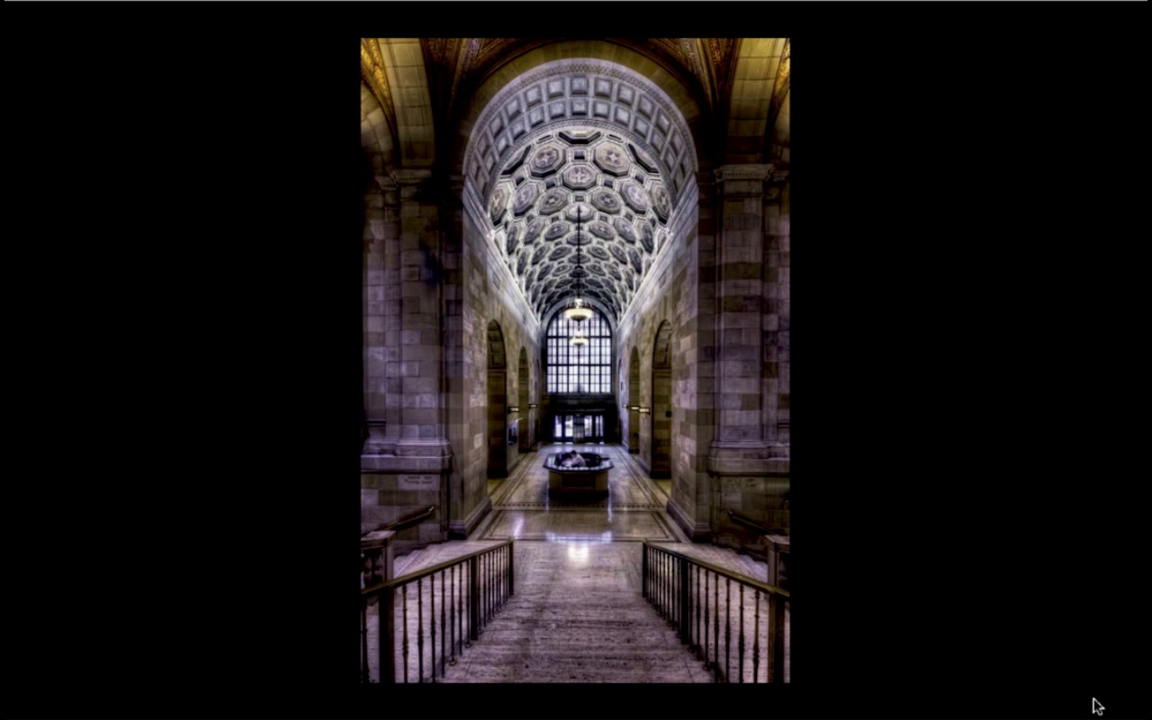
Advance the slideshow to the glass tower reflected in a street puddle
key("Right")
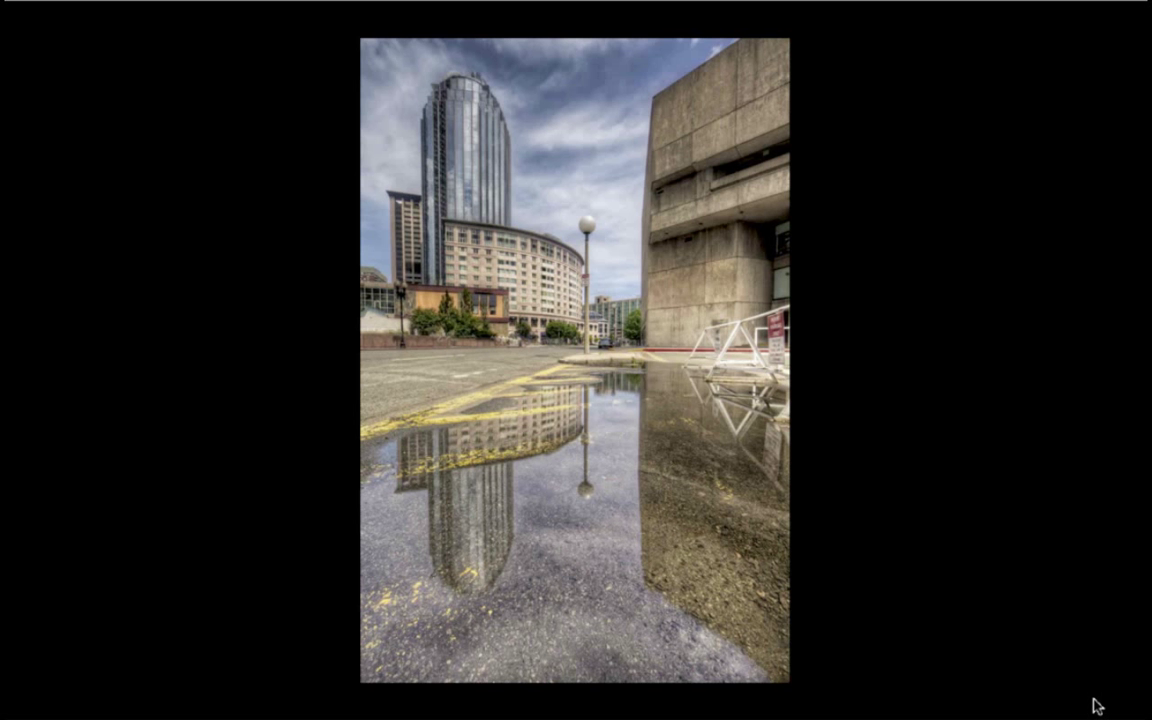
Advance past the domed church reflection slide and exit full-screen playback
key("Right")
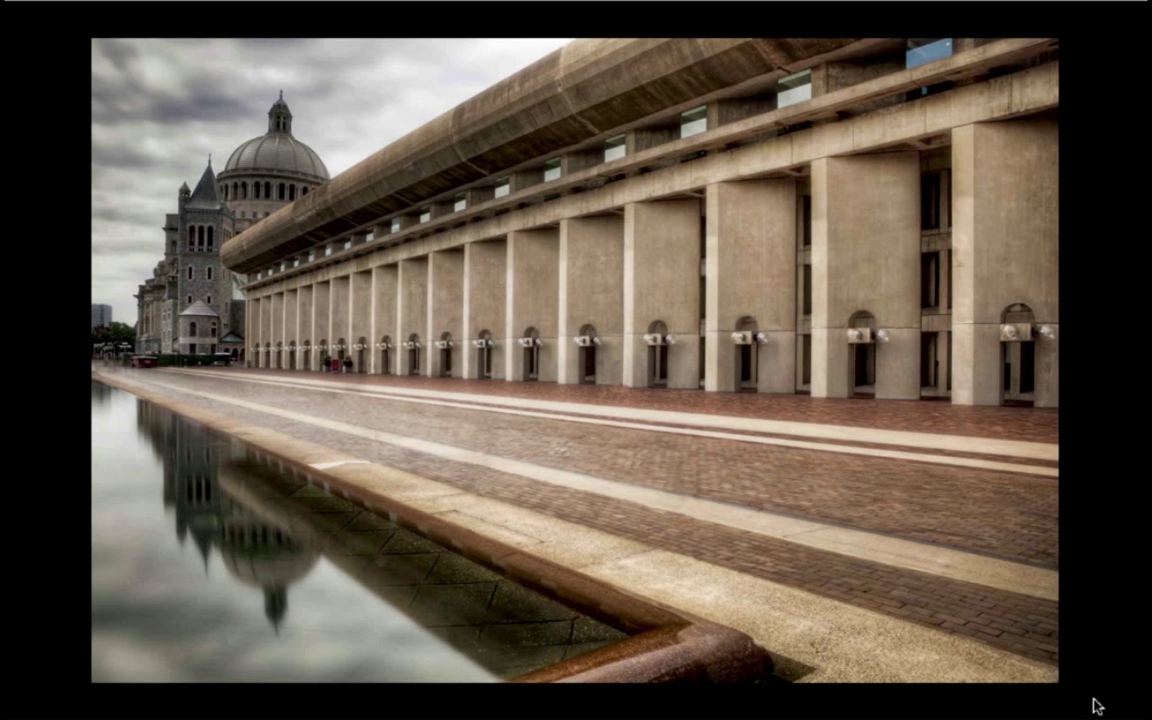
key("Escape")
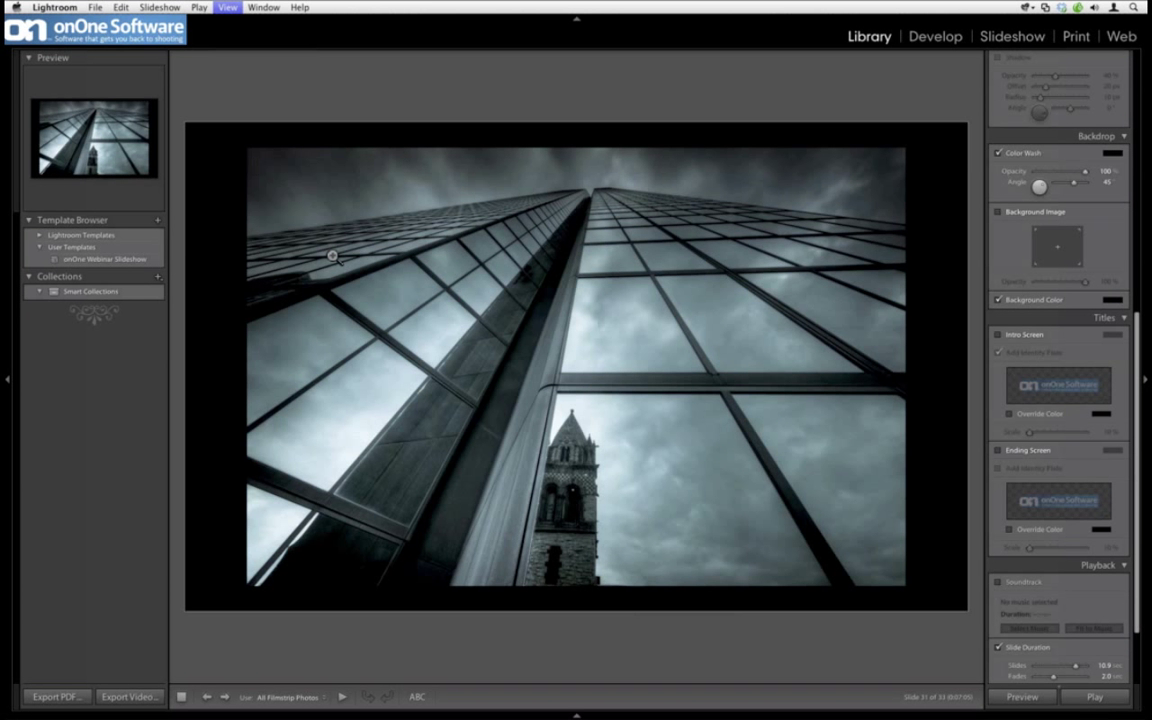
Display the nine overpass brackets from the 01-Brackets folder in Library Grid view
key("e")
left_click(157, 389)
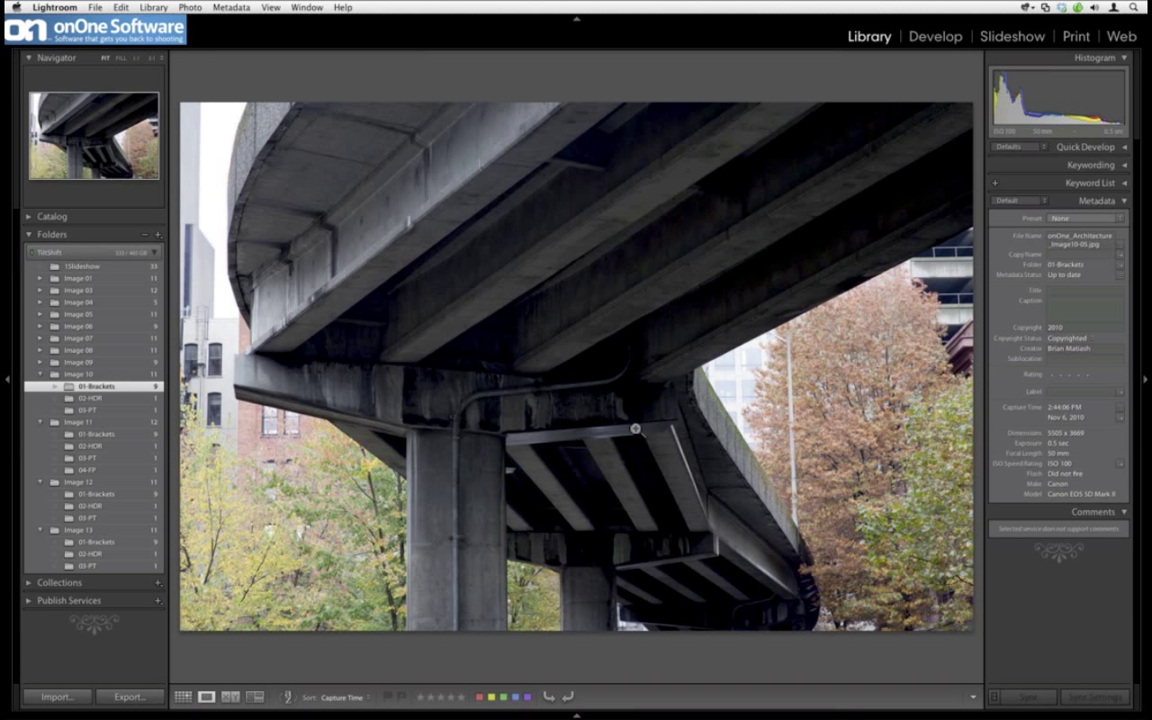
key("g")
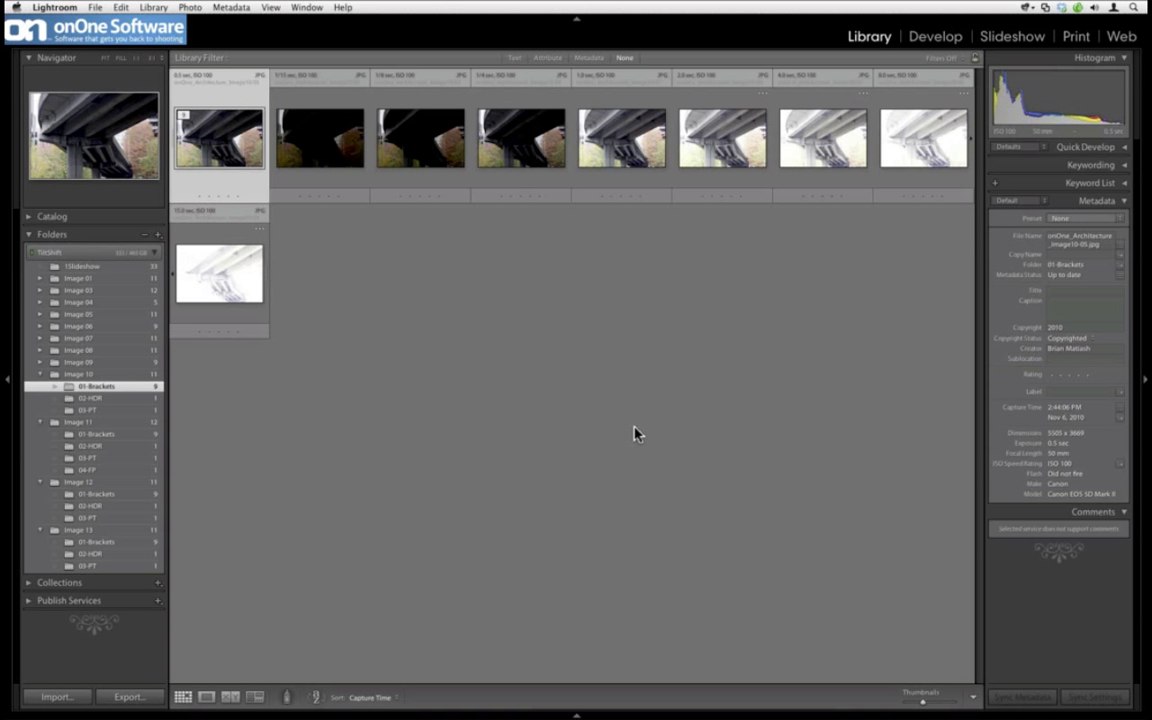
Review each overpass bracket full-size in Loupe view, from 1/15 sec to 8.0 sec
key("e")
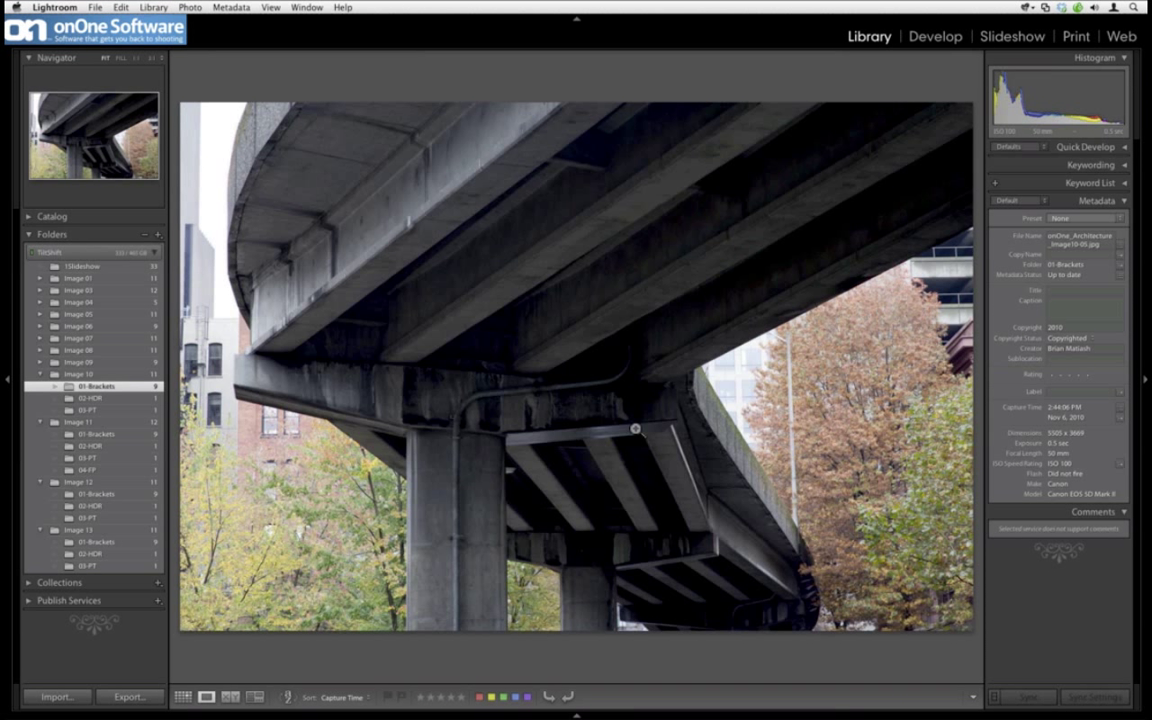
key("Left")
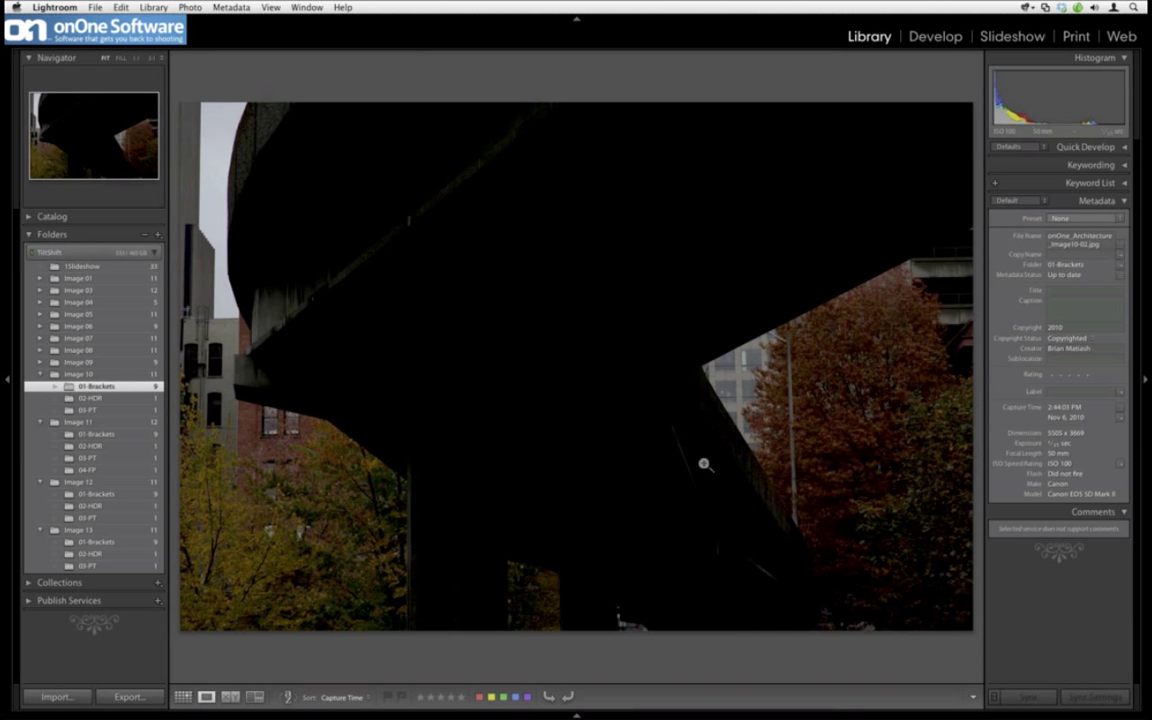
key("Right")
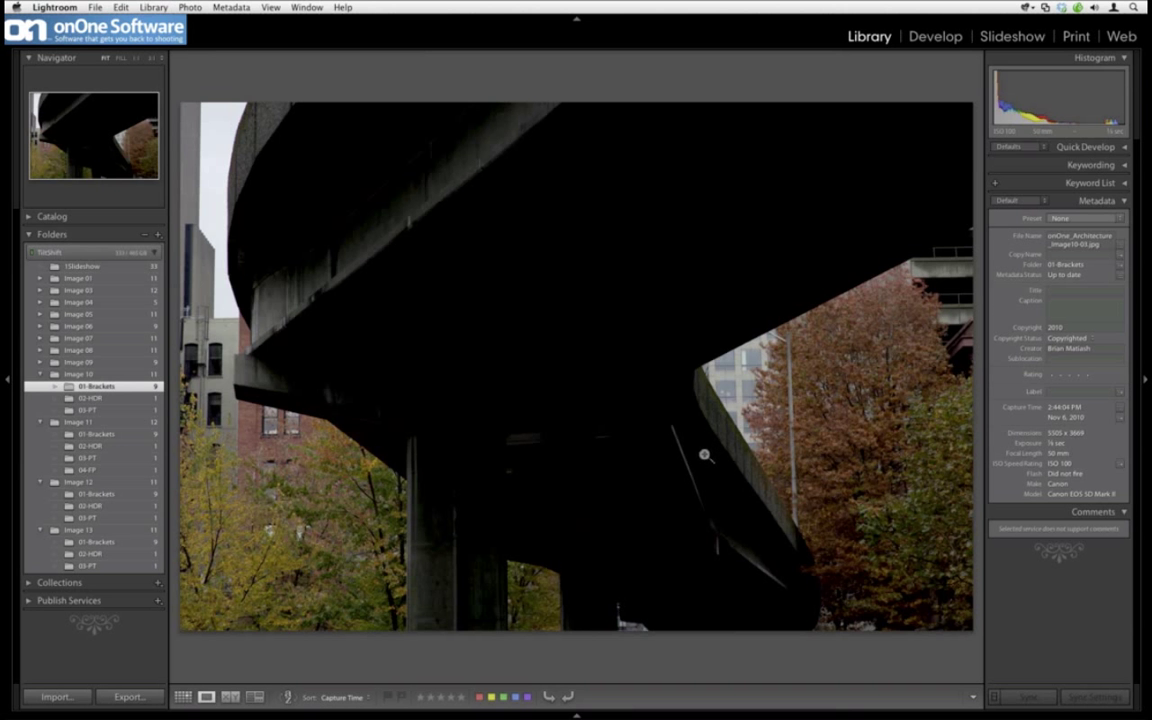
key("Right")
key("Right")
key("Right")
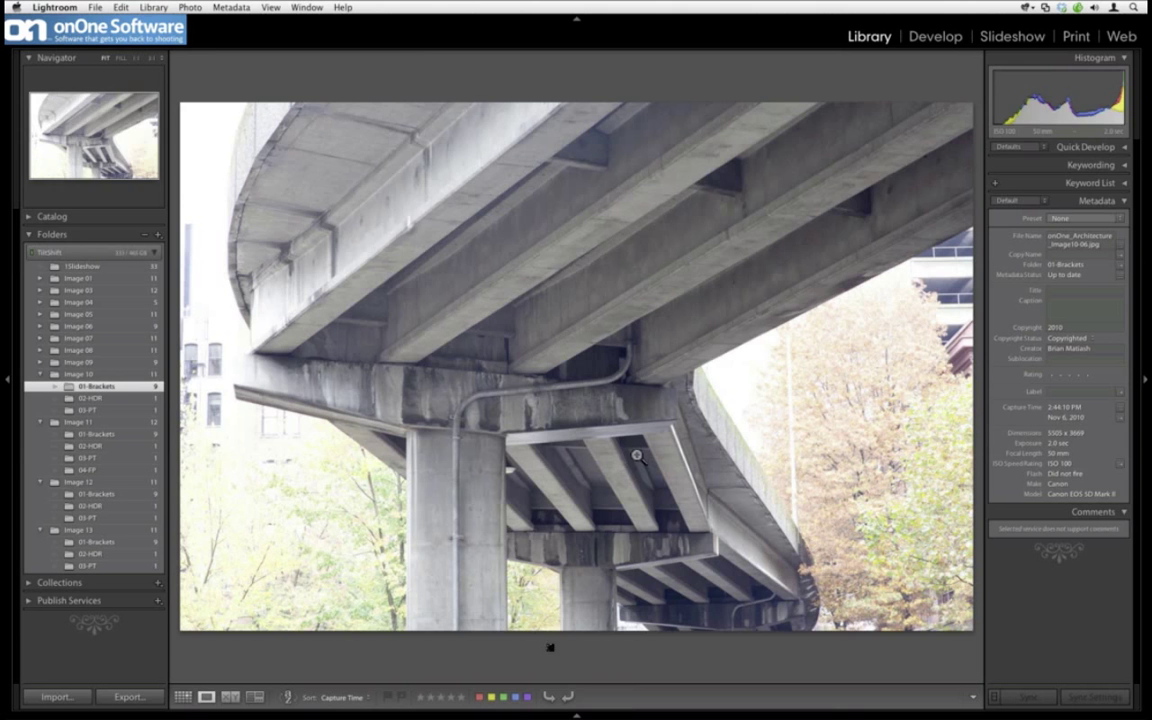
key("Right")
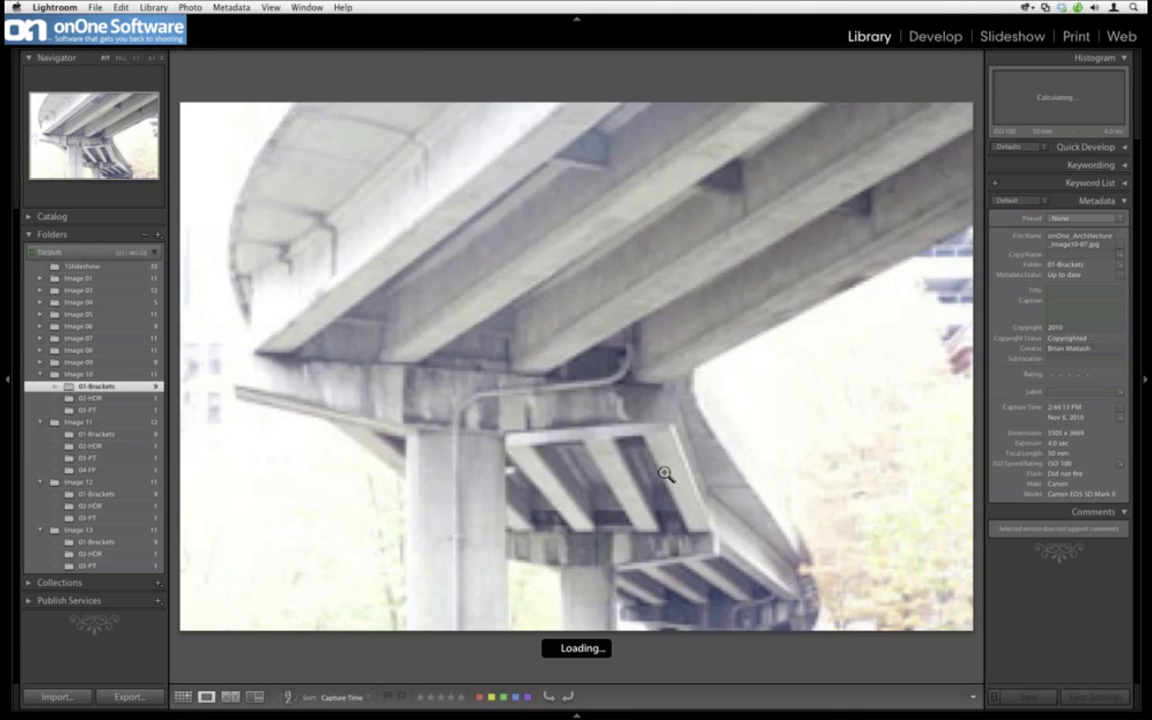
key("Home")
key("Right")
key("Right")
key("Right")
key("Right")
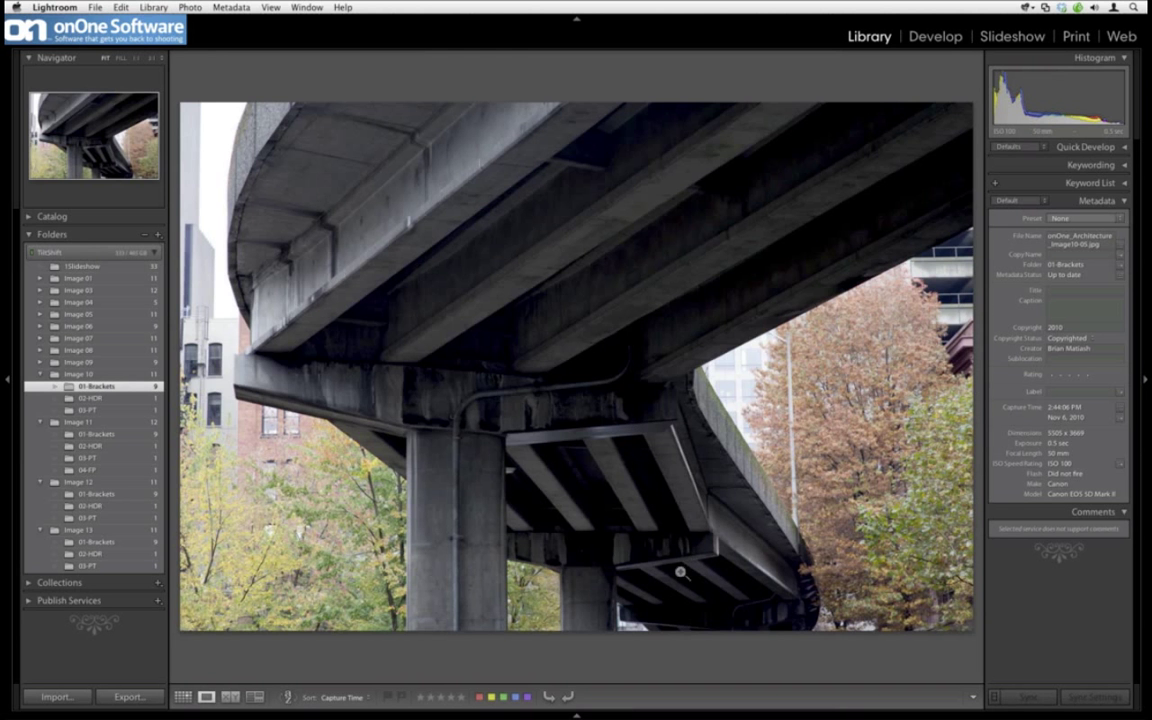
key("Left")
key("Left")
key("Left")
key("Left")
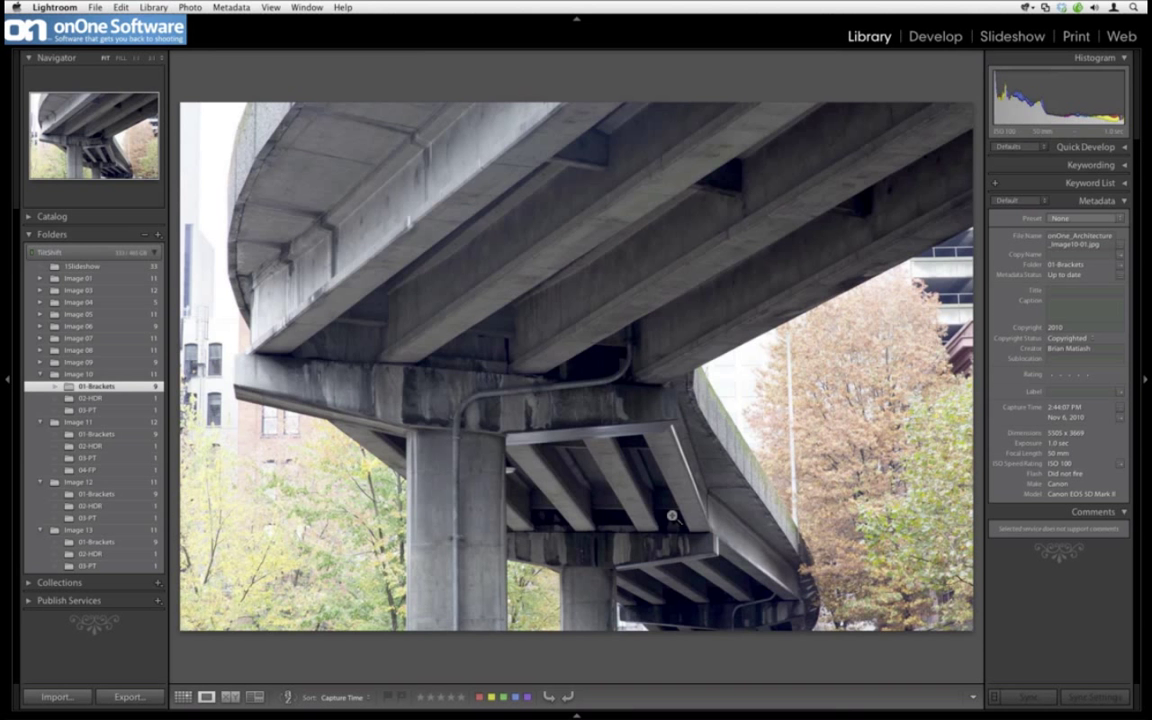
key("Right")
key("Right")
key("Right")
key("Right")
key("Right")
key("Right")
key("Right")
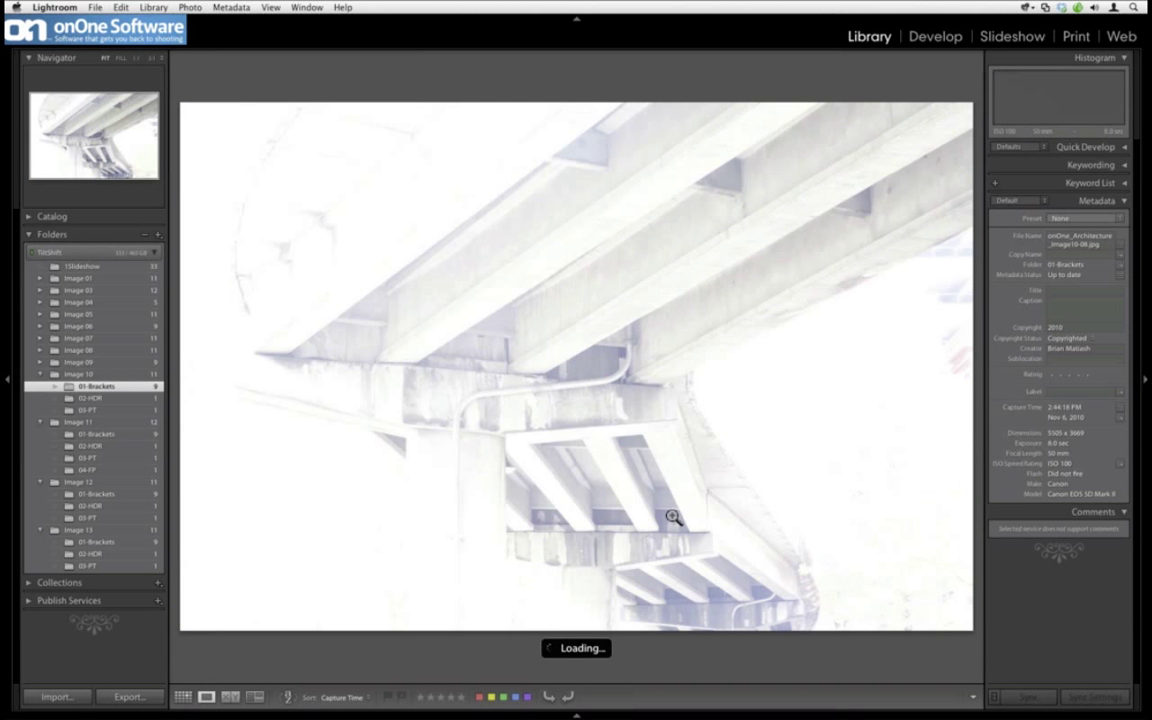
key("Left")
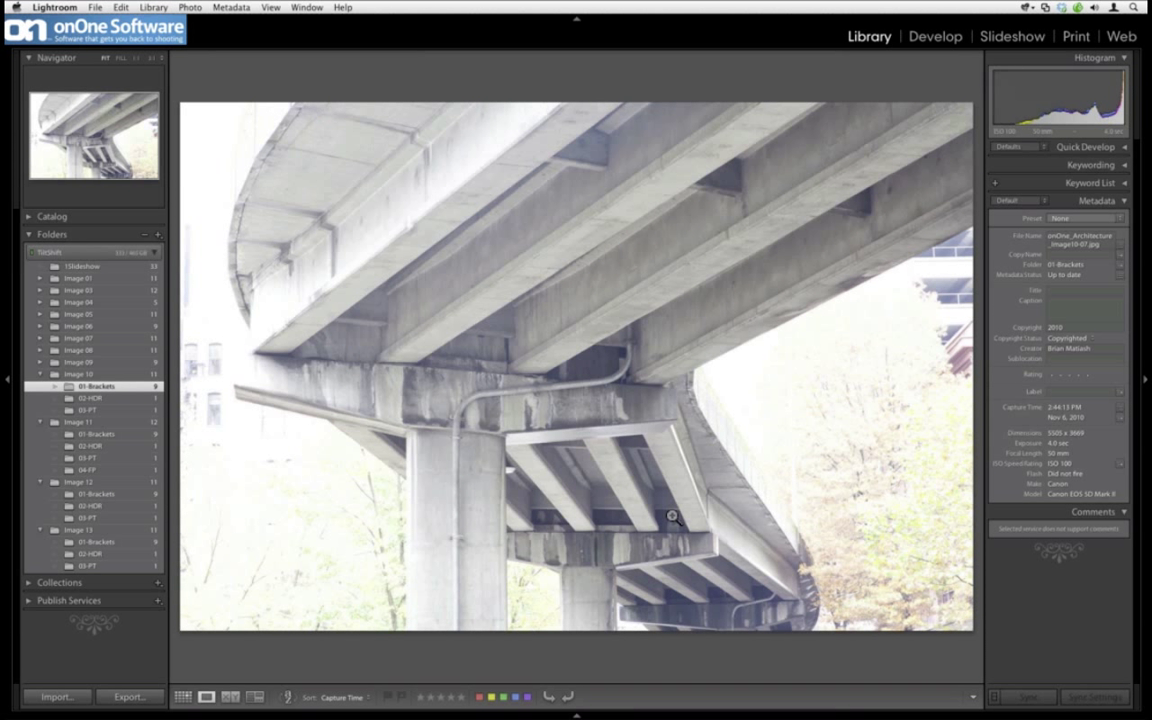
key("Left")
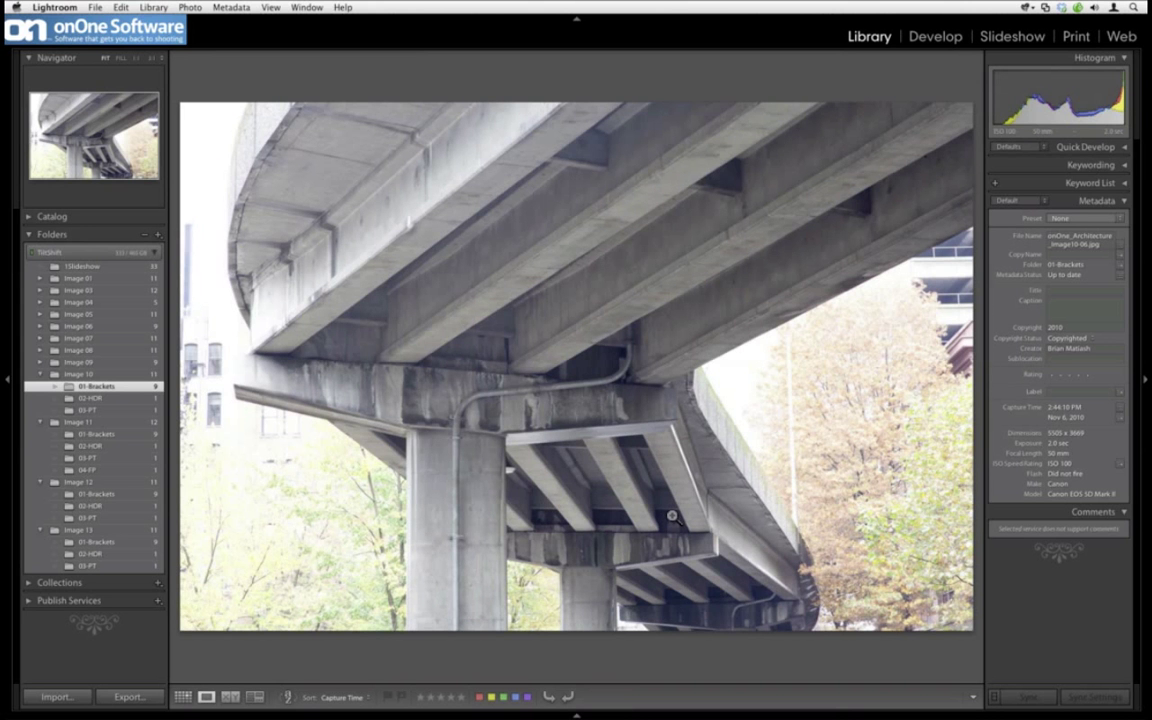
key("Left")
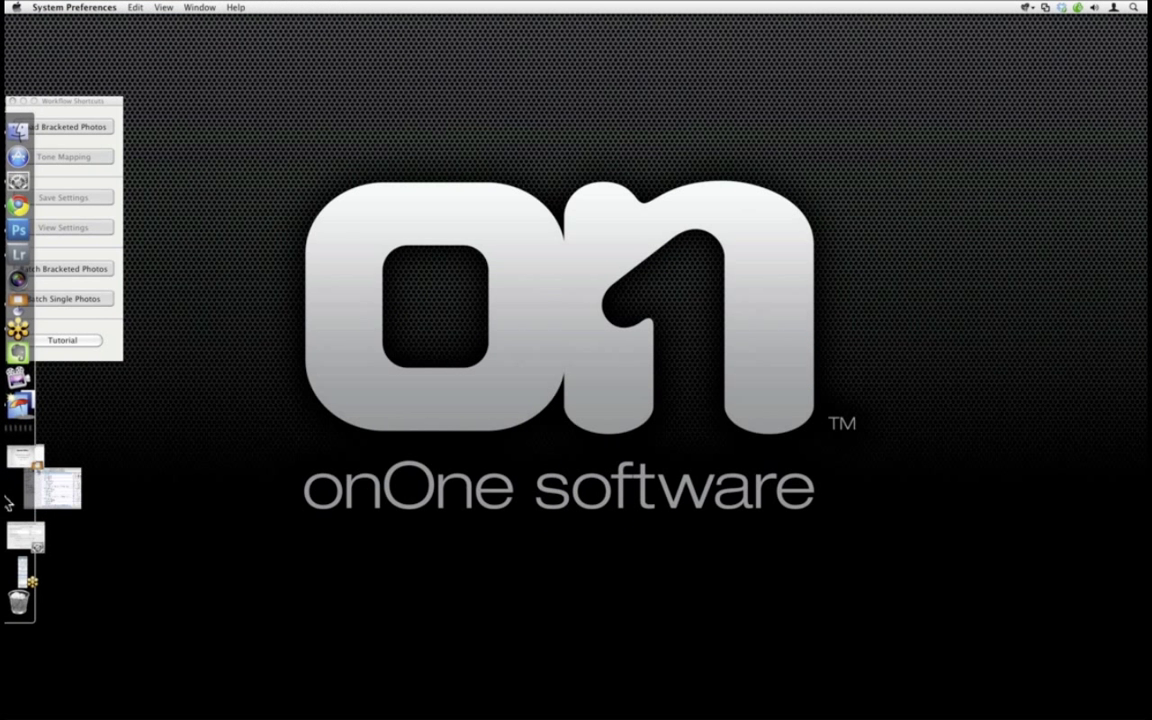
Restore the Architecture Webinar Finder window and select the Image 10 Radiance .hdr file
left_click(9, 502)
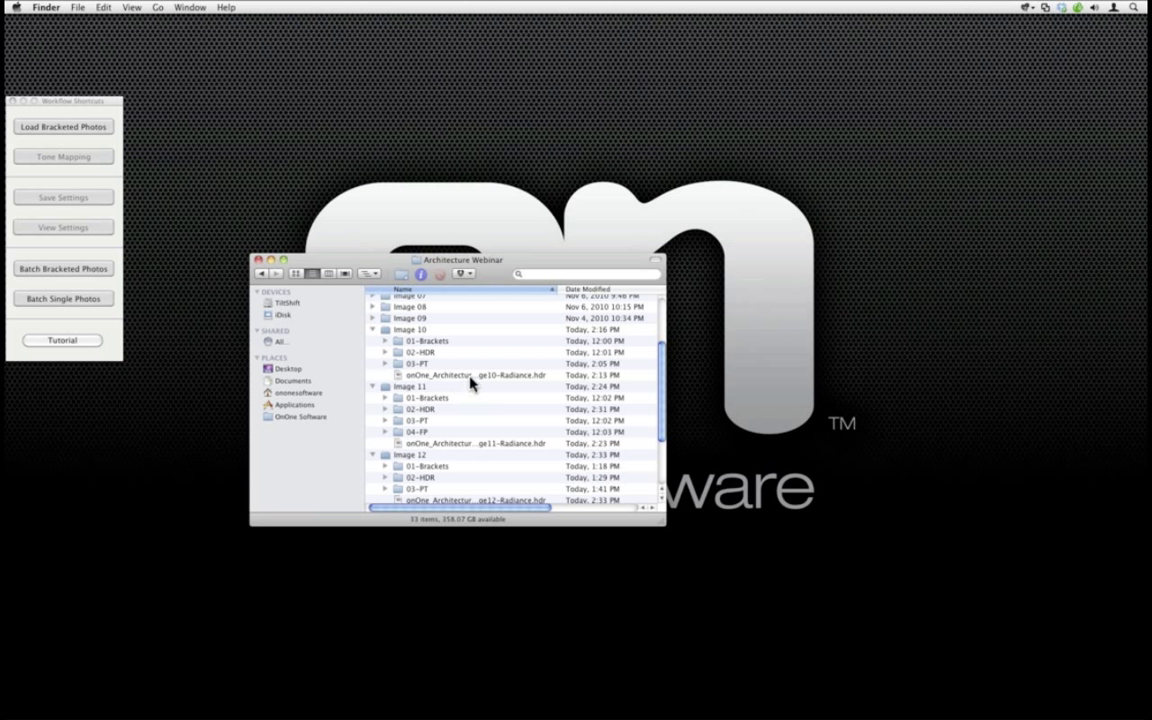
left_click(471, 377)
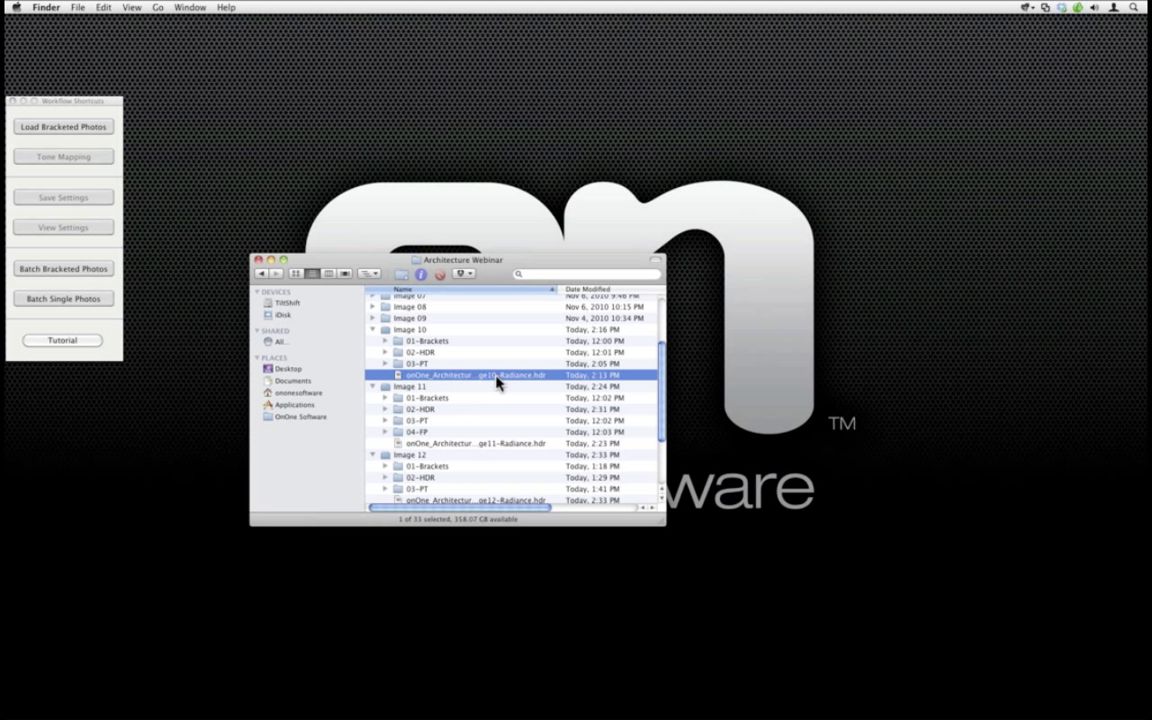
mouse_move(3, 340)
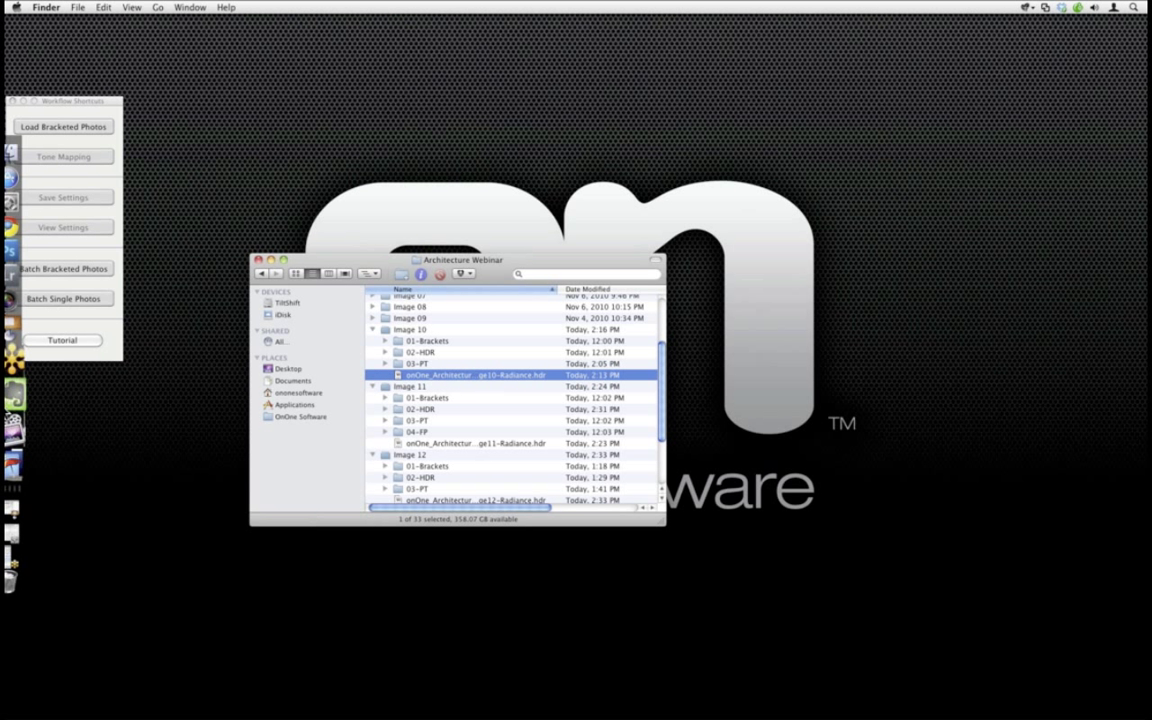
Switch to Photomatix Pro and start tone mapping the Image 10 Radiance HDR
left_click(22, 448)
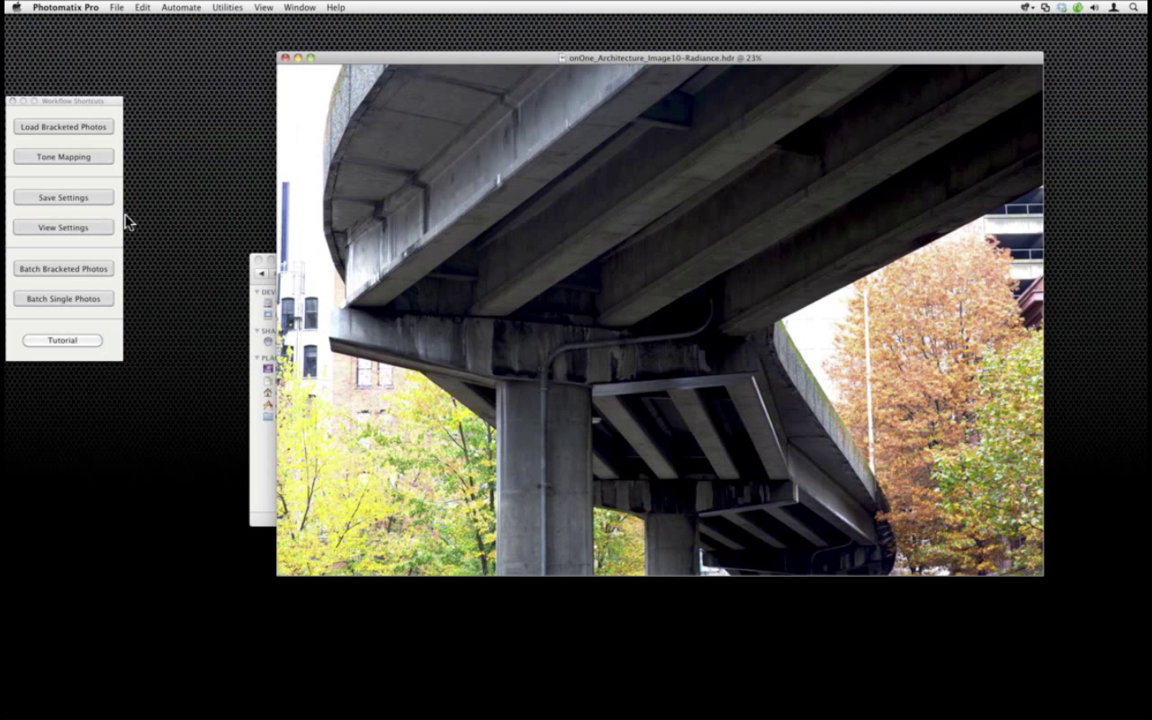
left_click(87, 157)
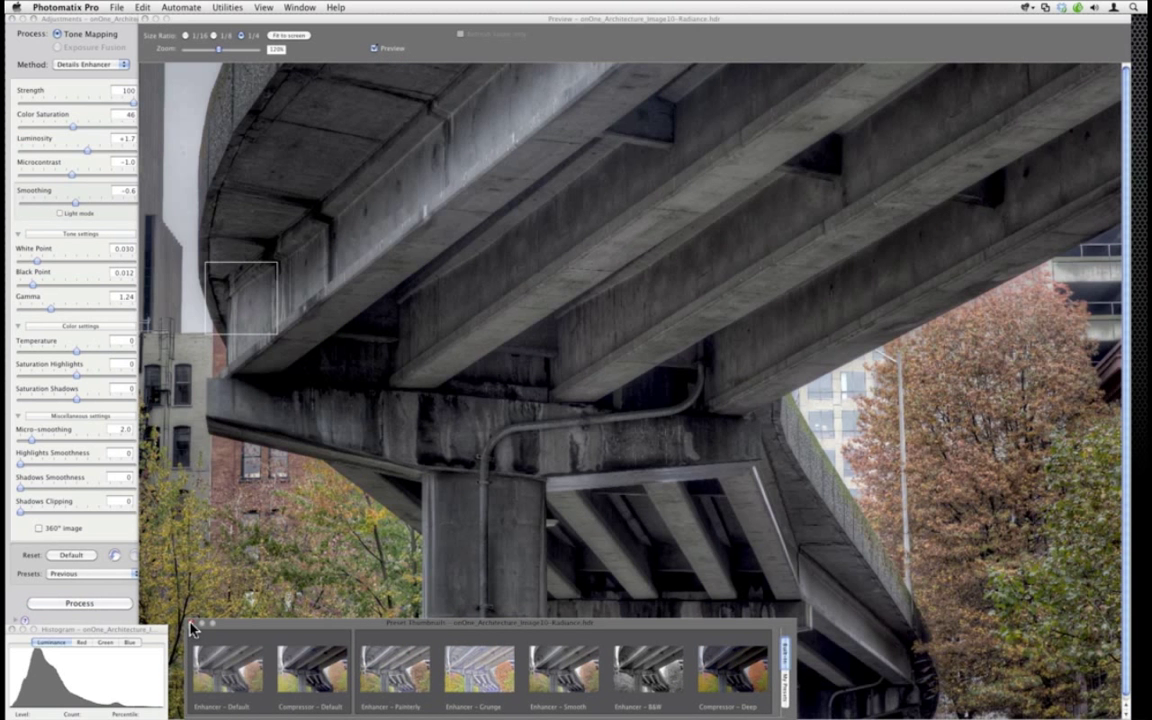
Hide preset thumbnails, fit the preview, reset settings to Default, and set Strength to 100
left_click(196, 624)
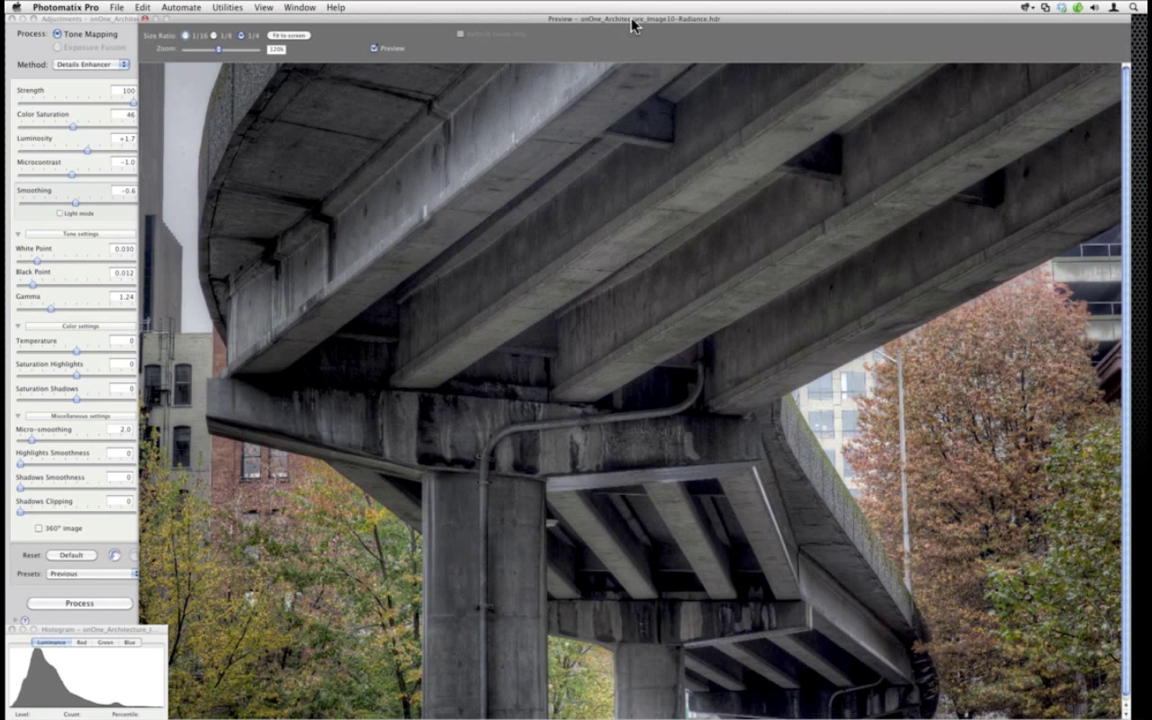
left_click(292, 36)
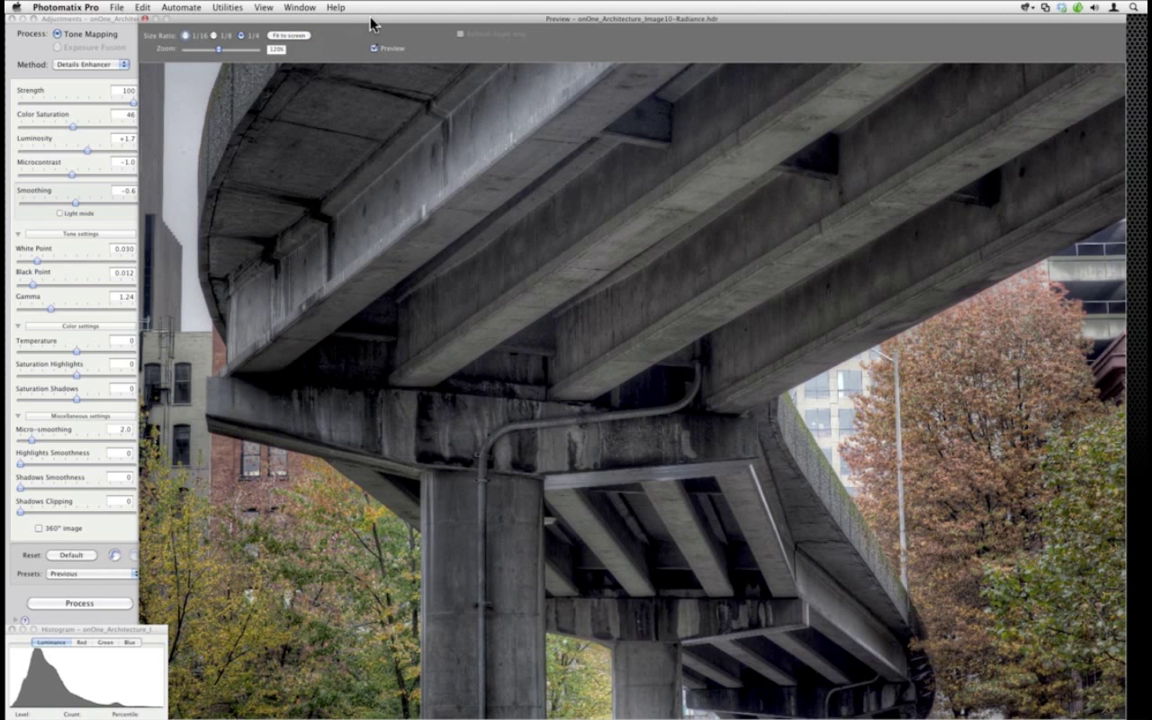
left_click_drag(372, 22, 393, 22)
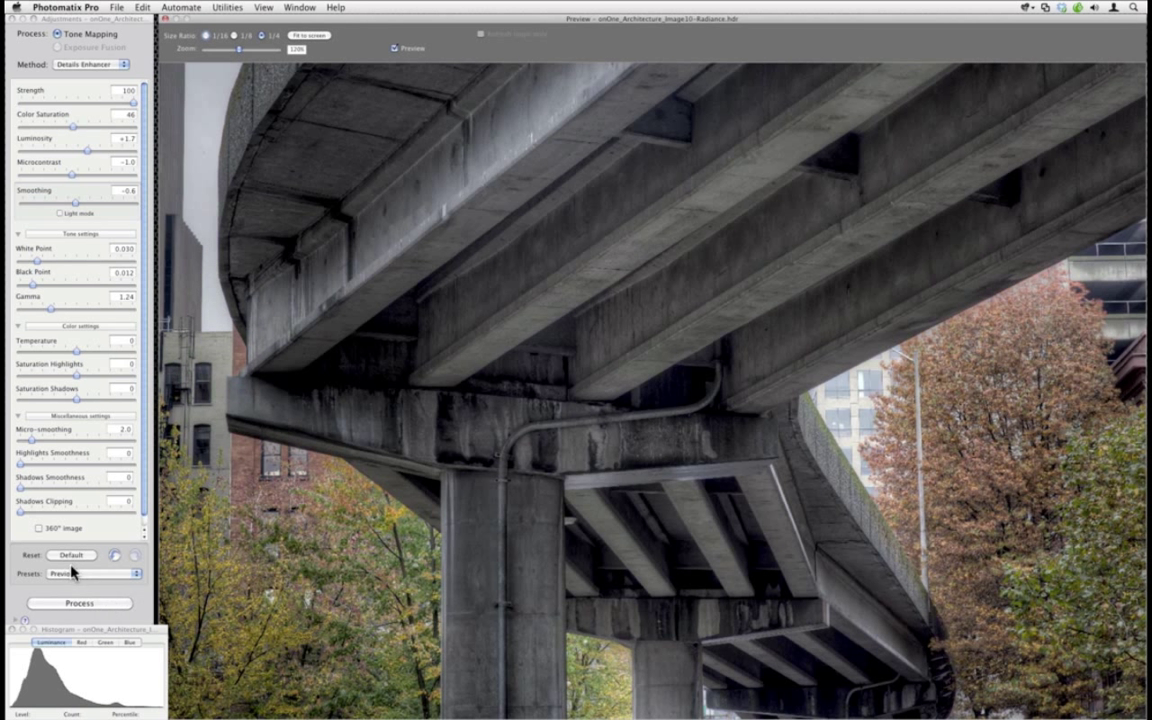
left_click(71, 556)
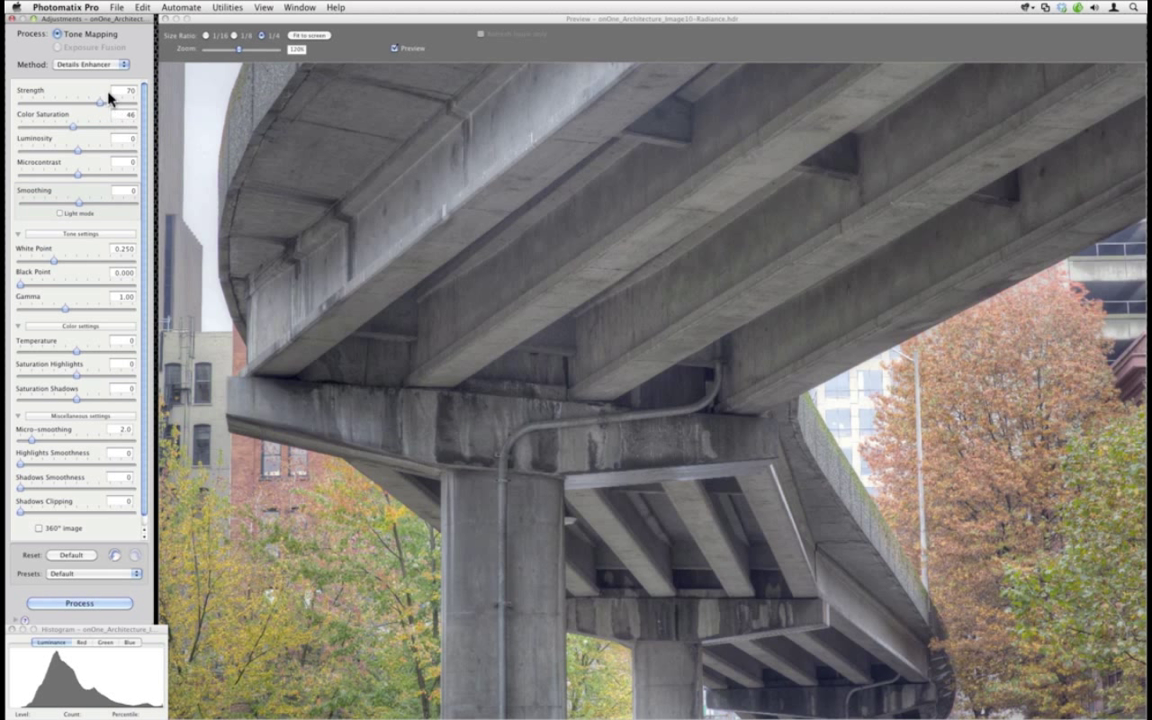
left_click_drag(110, 104, 230, 278)
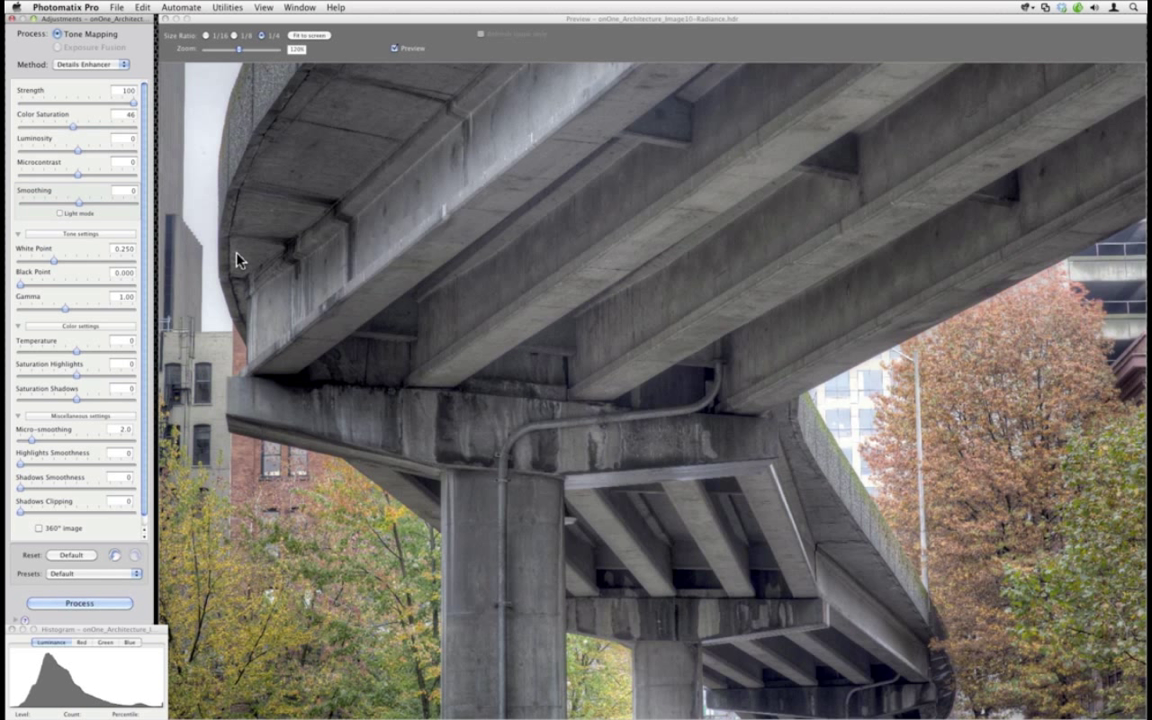
left_click(128, 150)
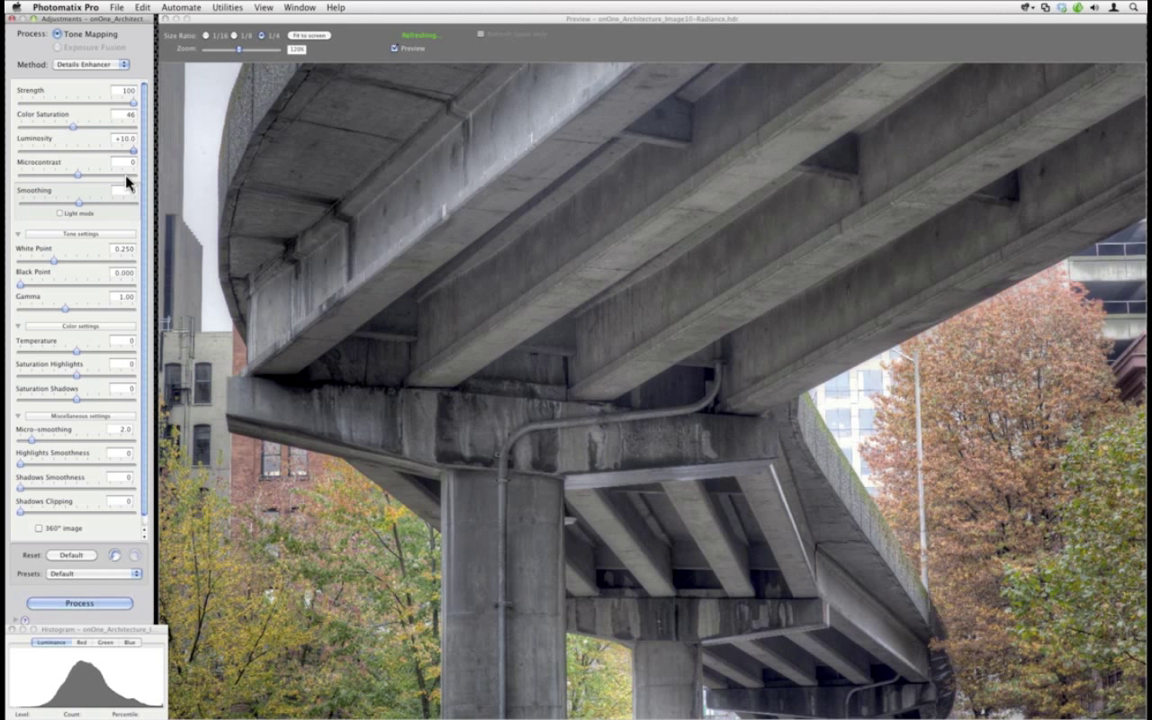
left_click(127, 175)
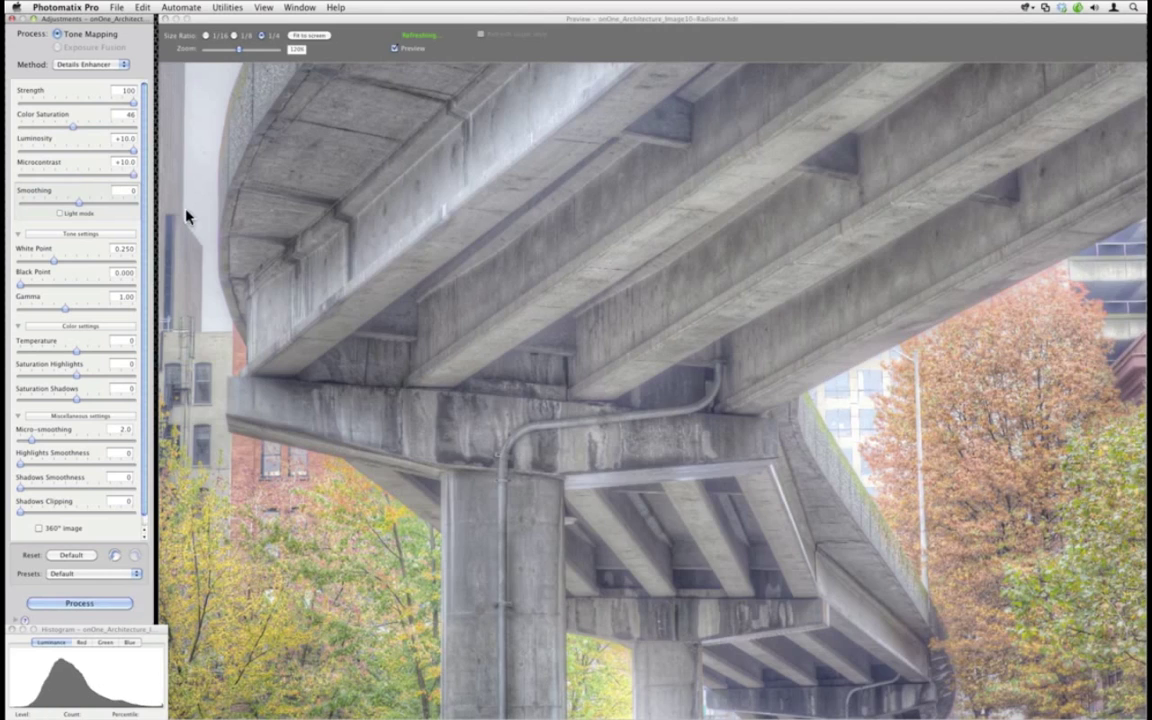
left_click(42, 308)
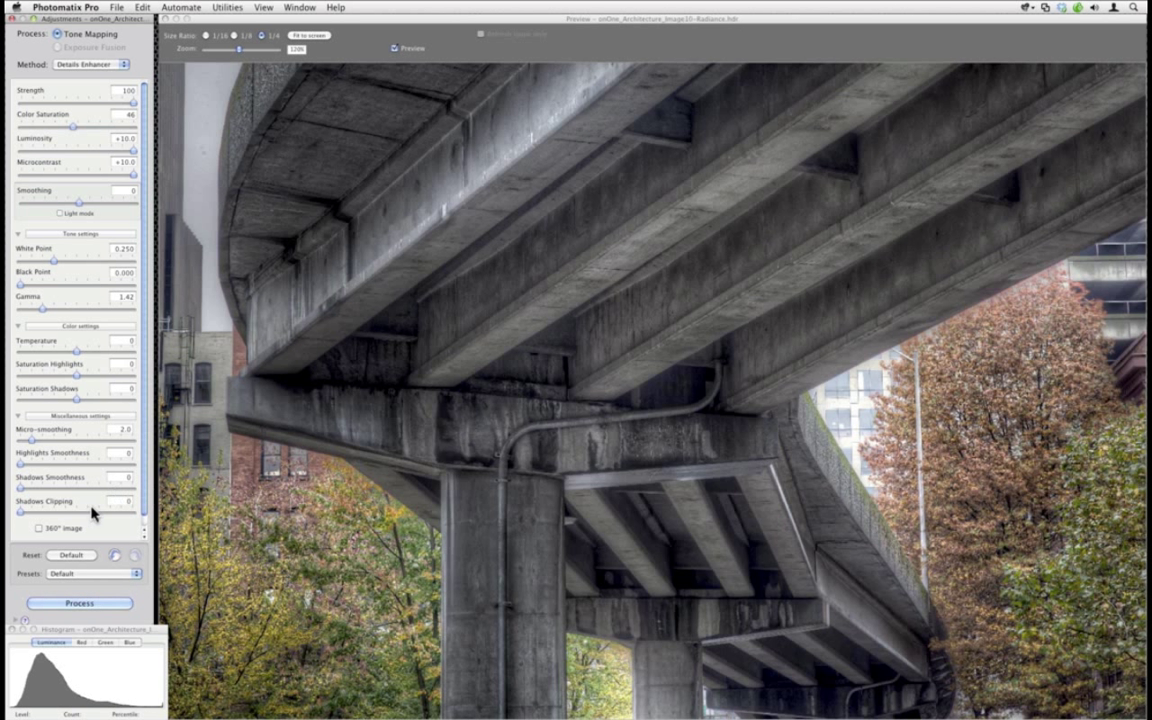
left_click(71, 555)
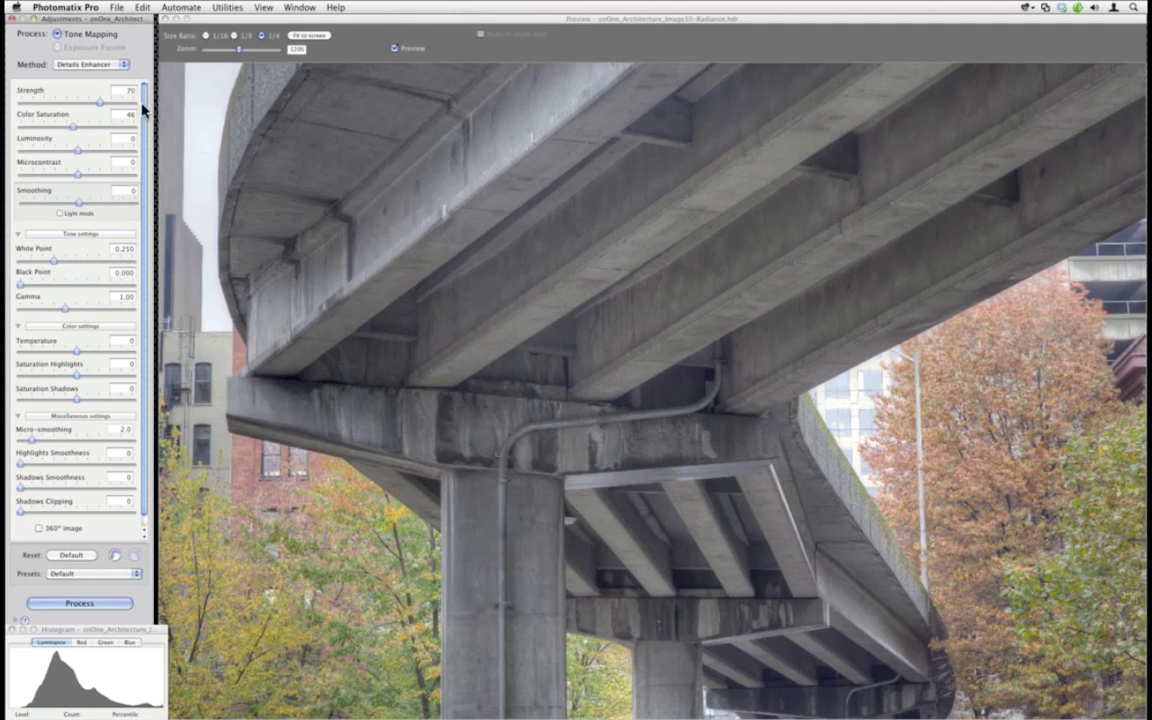
left_click_drag(100, 102, 134, 102)
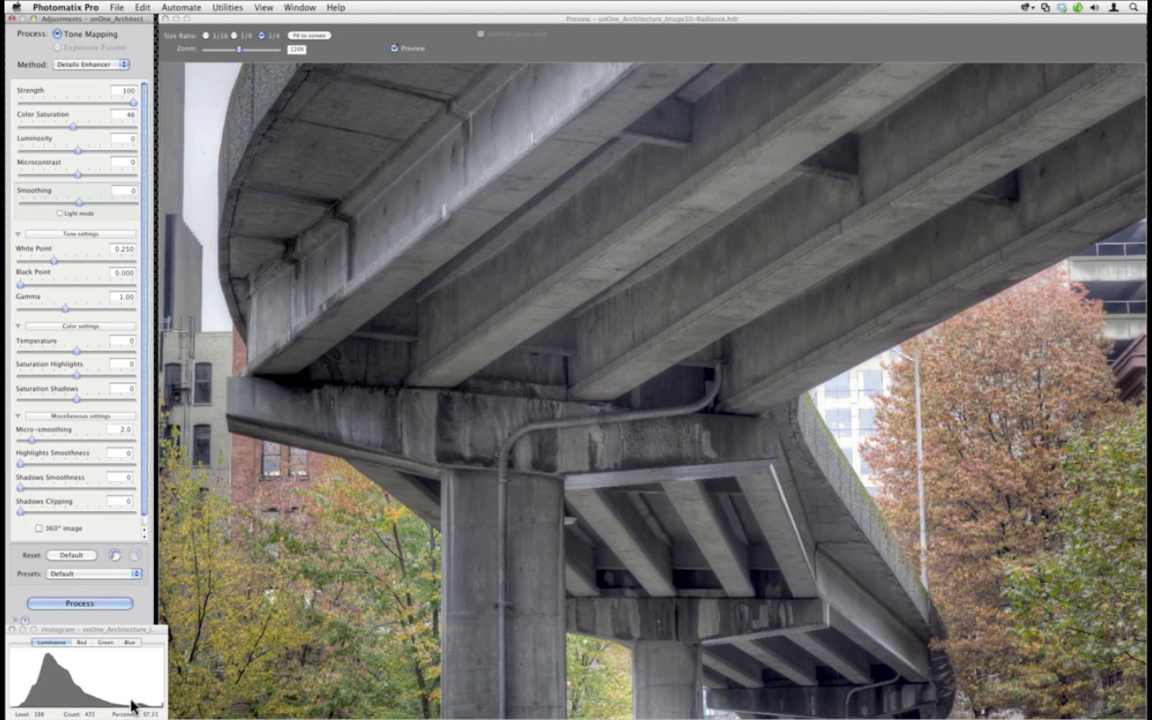
left_click(292, 7)
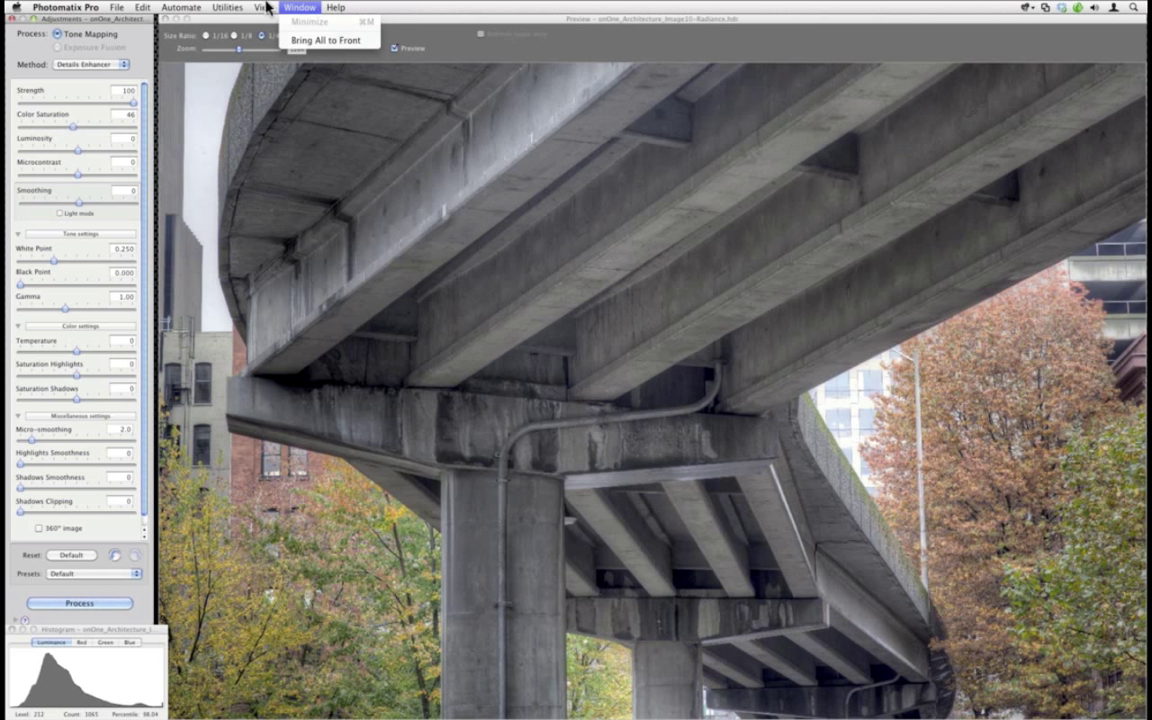
mouse_move(265, 7)
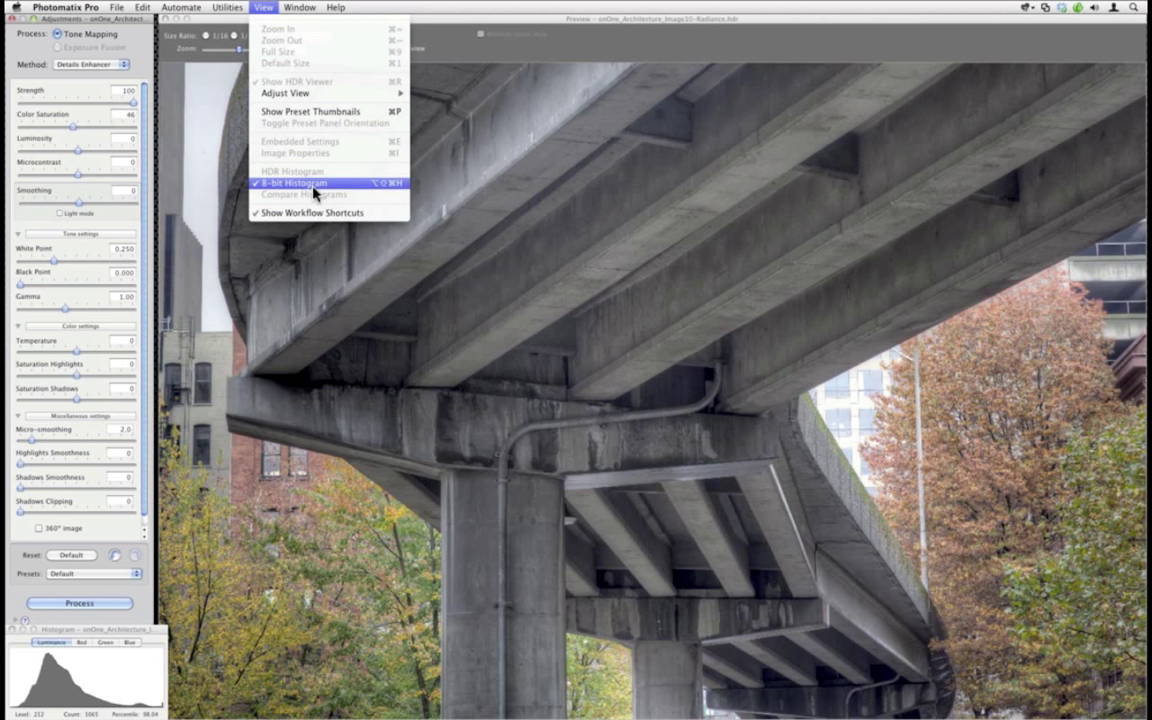
left_click(259, 523)
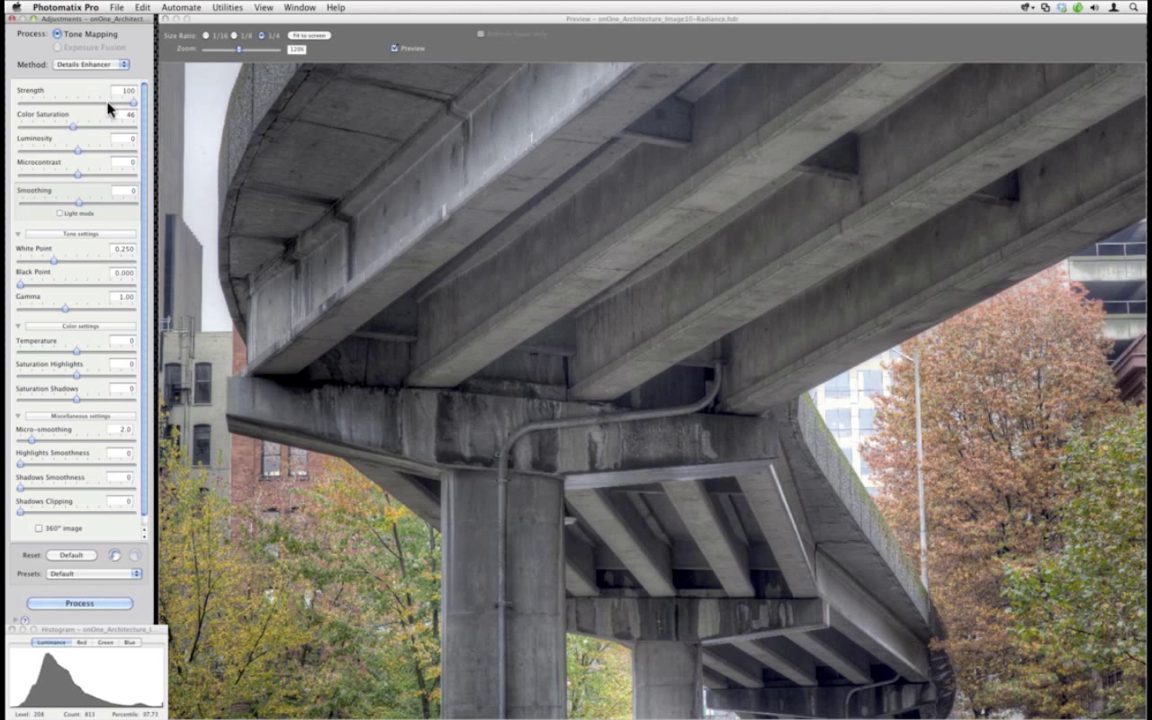
Set White Point to 0.015 and Black Point to 0.006 in the Tone settings
left_click(31, 262)
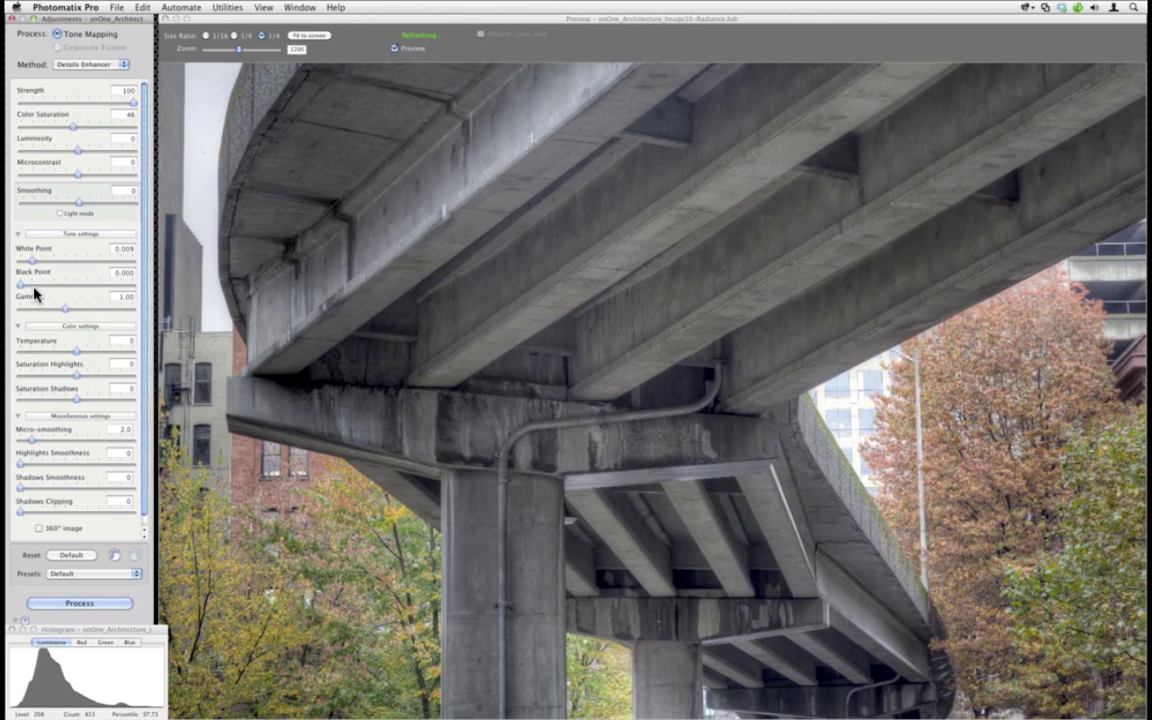
left_click(31, 284)
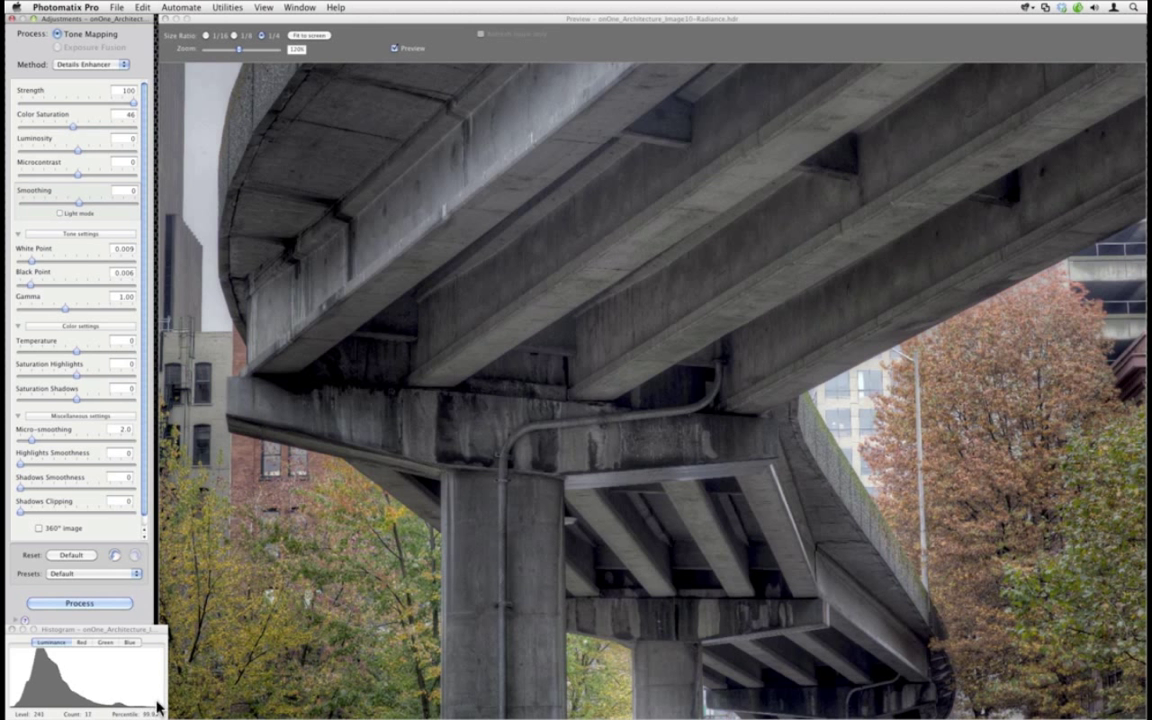
left_click(68, 258)
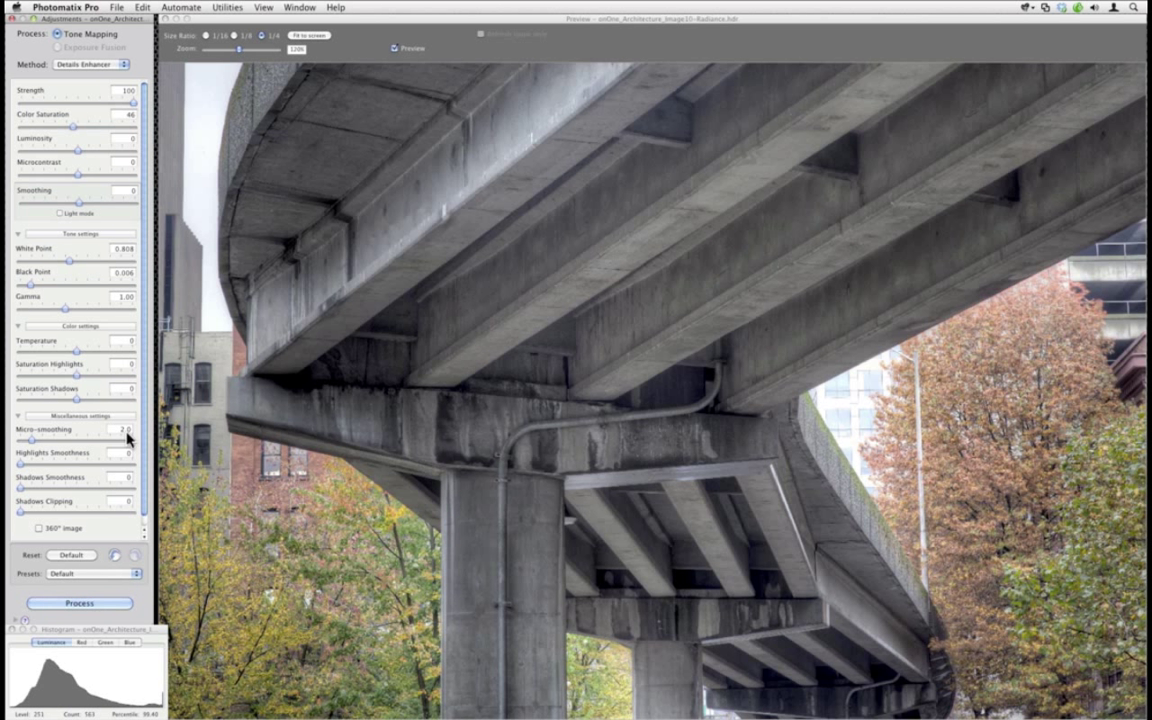
left_click(33, 261)
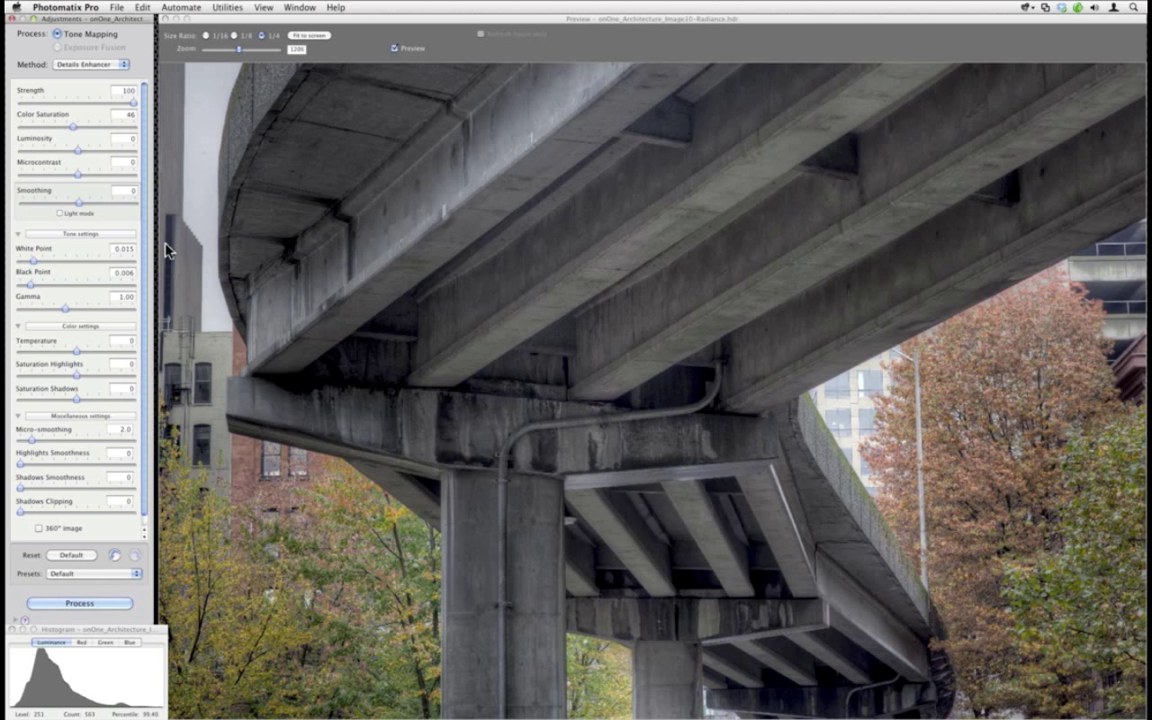
Adjust Smoothing to -1.2, Luminosity to +1.6 and Microcontrast to +1.2
left_click_drag(77, 203, 71, 211)
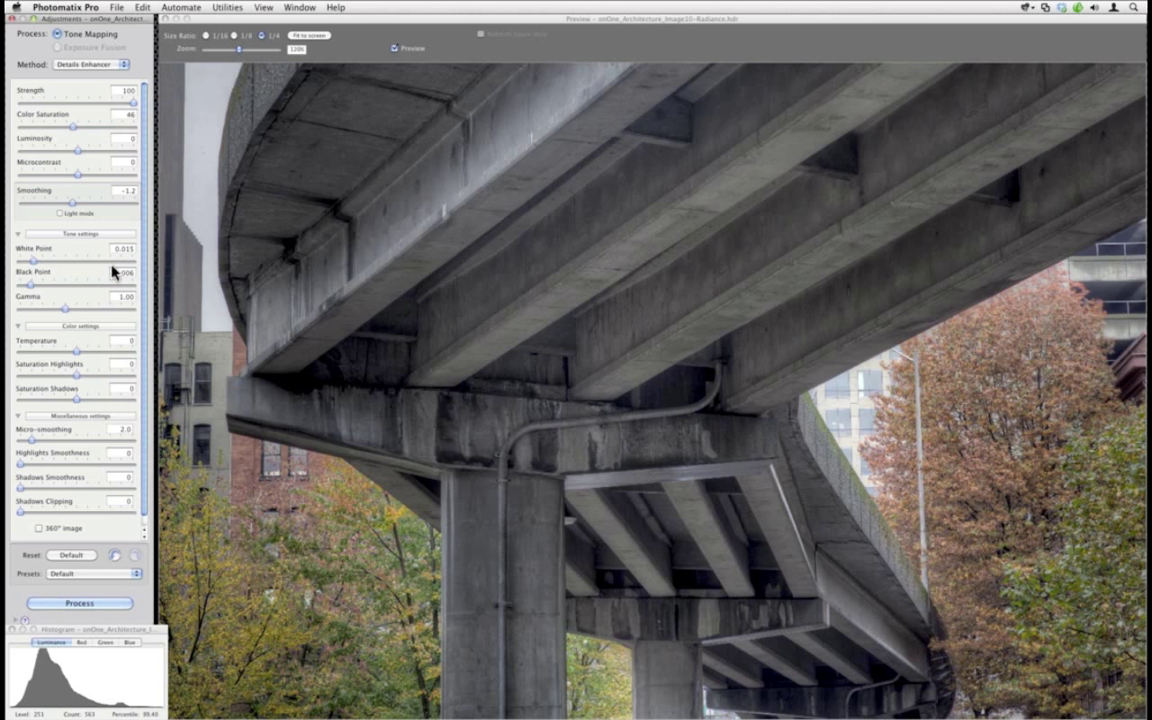
left_click(86, 150)
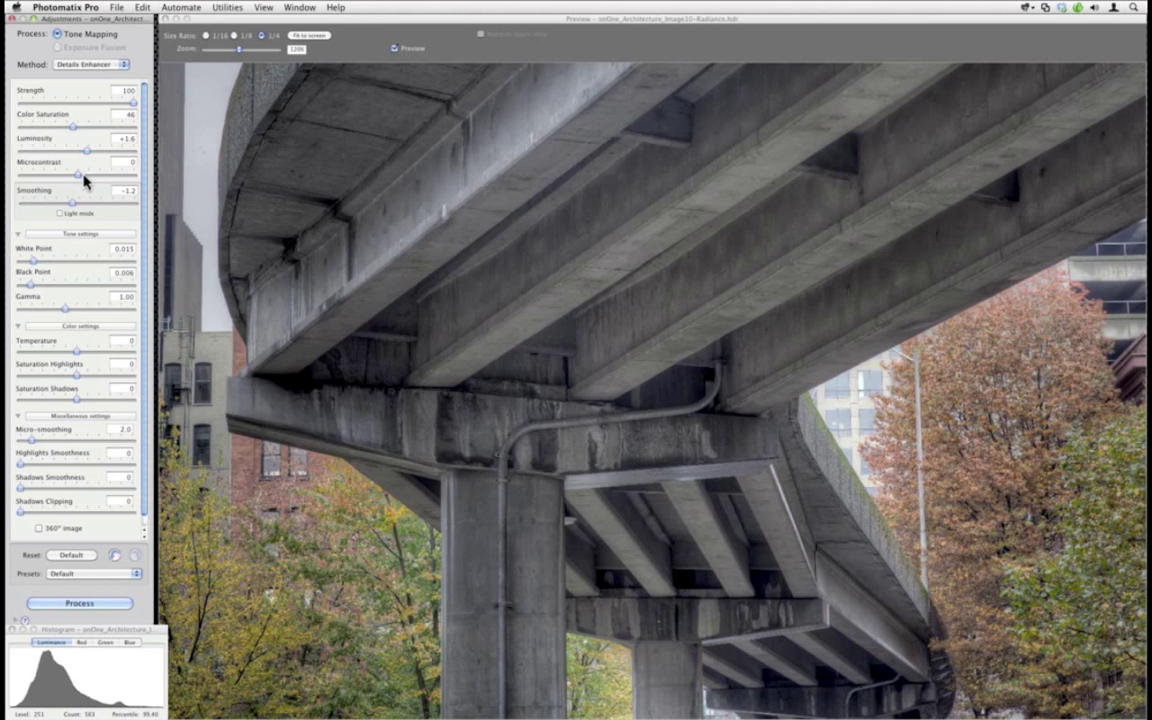
left_click_drag(78, 174, 84, 176)
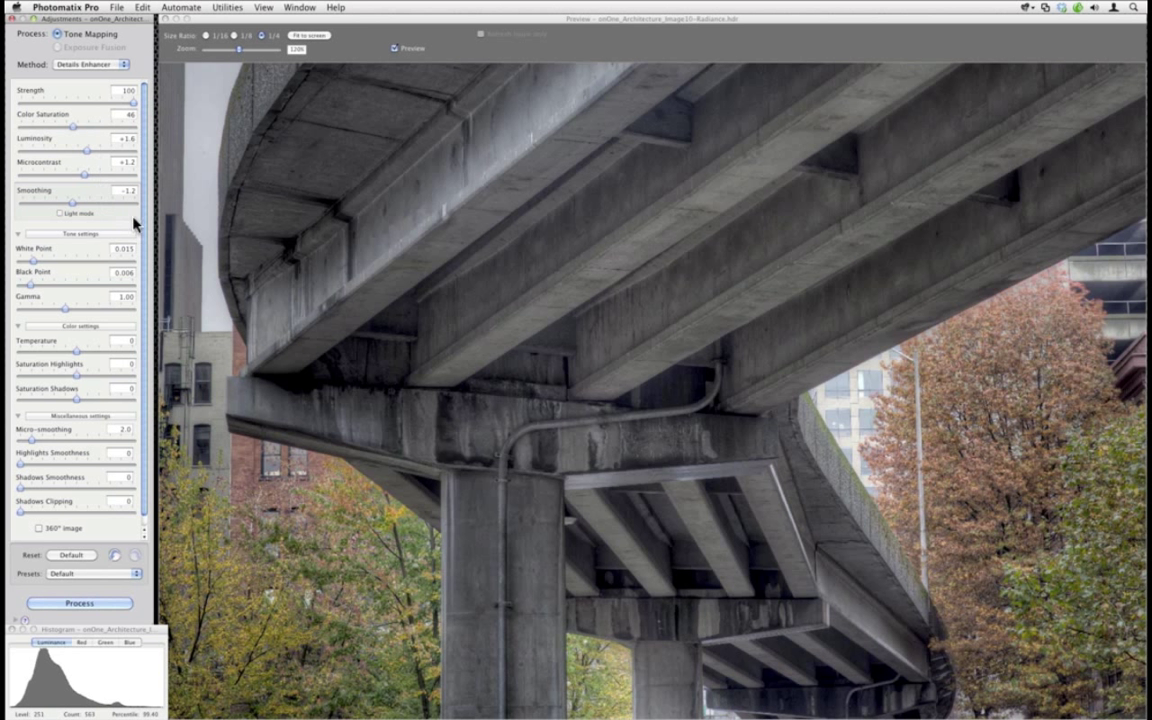
scroll(147, 215, "down", 1)
scroll(147, 215, "up", 1)
Close Photomatix's tone-mapping Preview and Adjustments windows and return to Lightroom
left_click(162, 26)
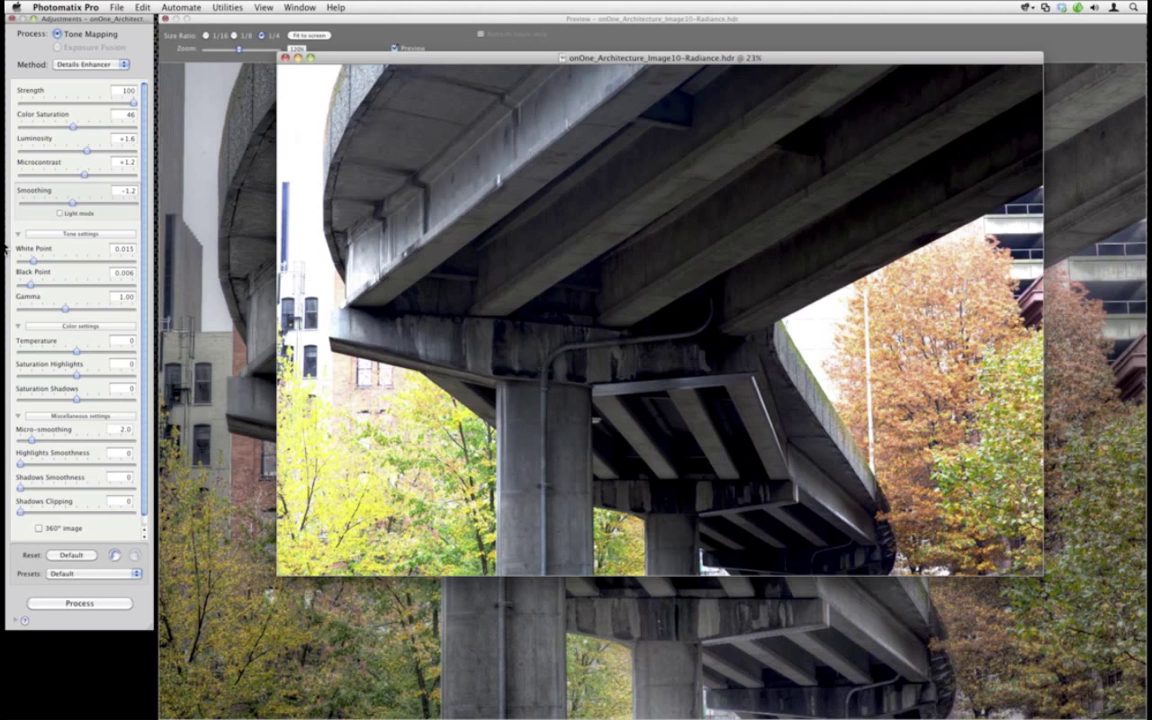
left_click(165, 20)
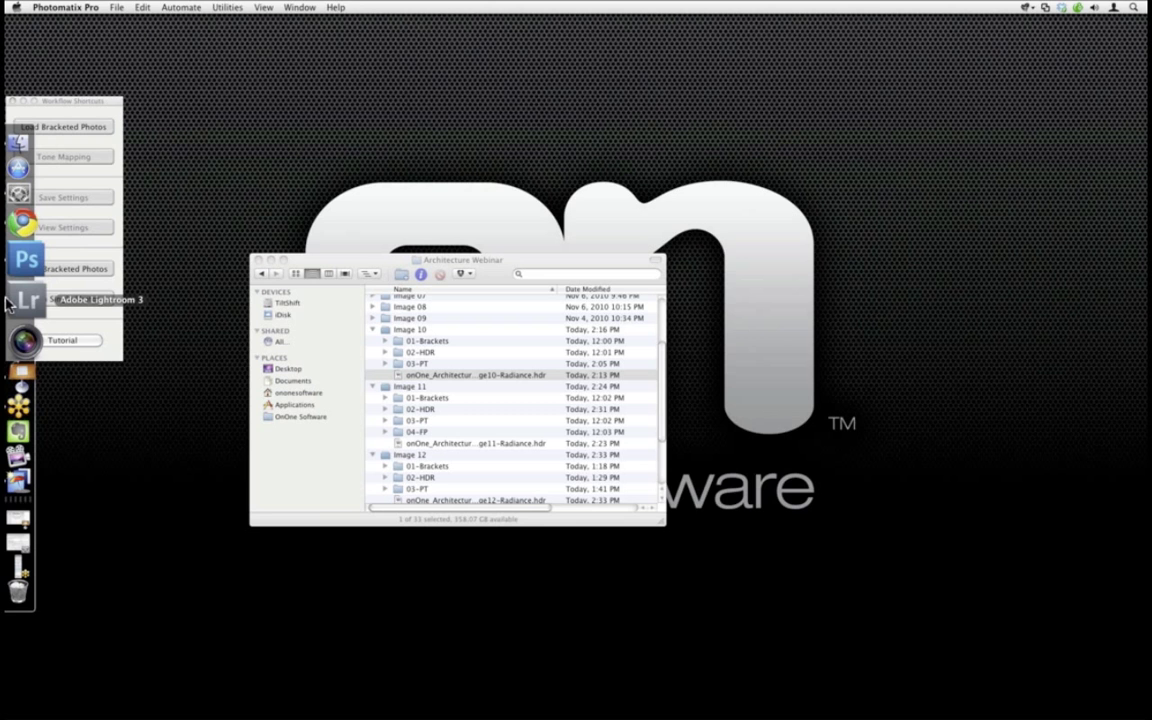
left_click(7, 300)
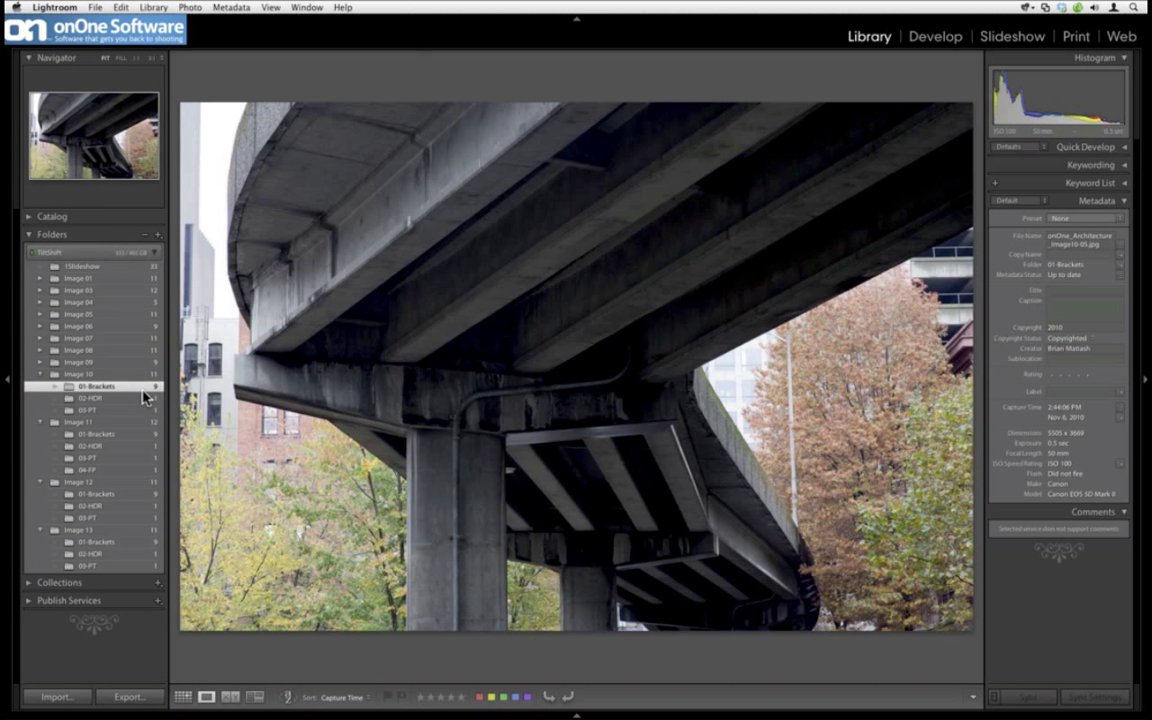
Switch between Image 10's 02-HDR and 01-Brackets folders, ending on the HDR photo
left_click(144, 400)
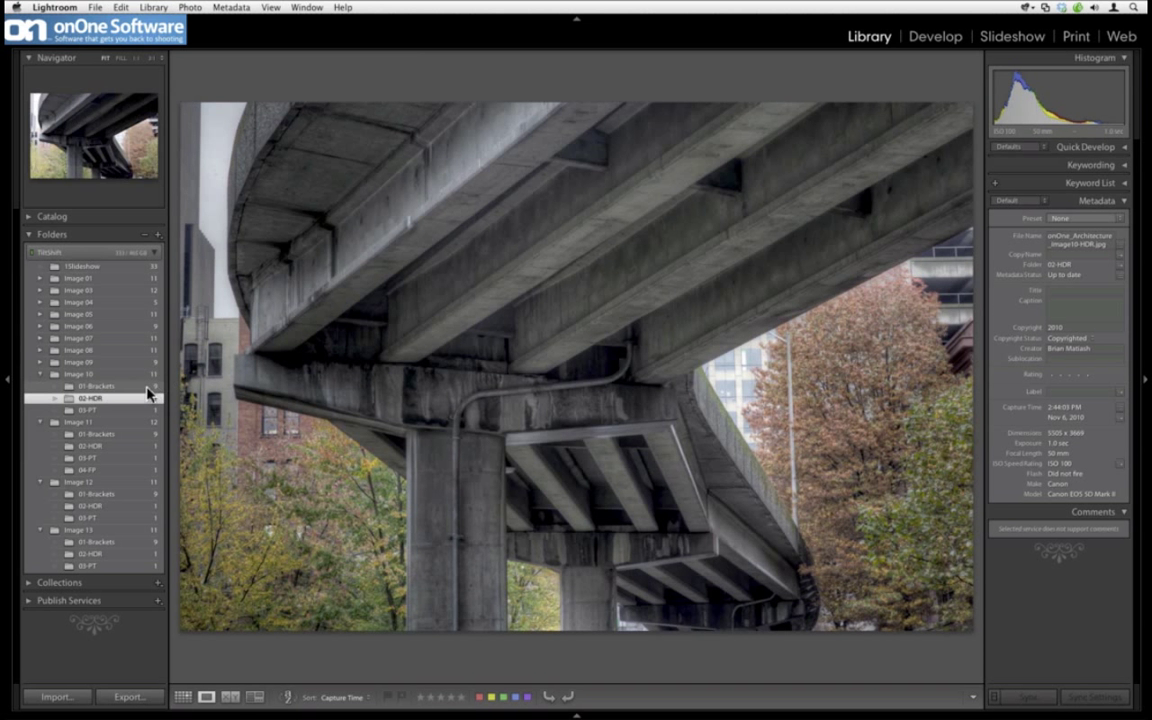
left_click(147, 387)
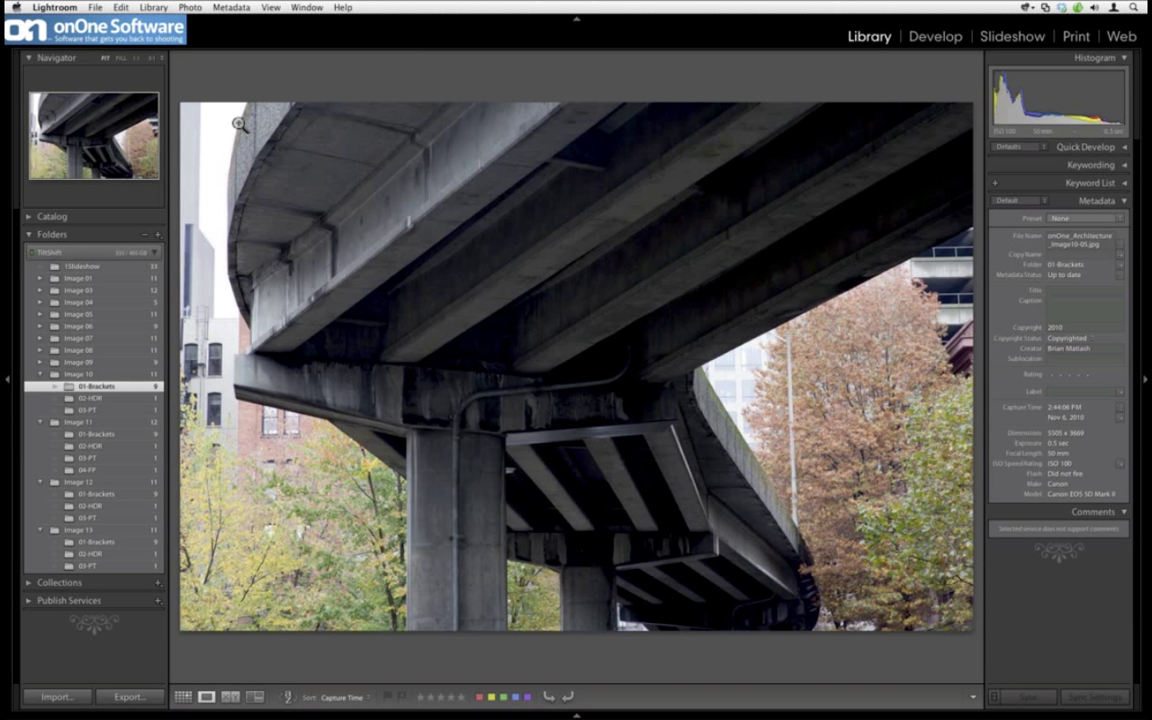
left_click(104, 400)
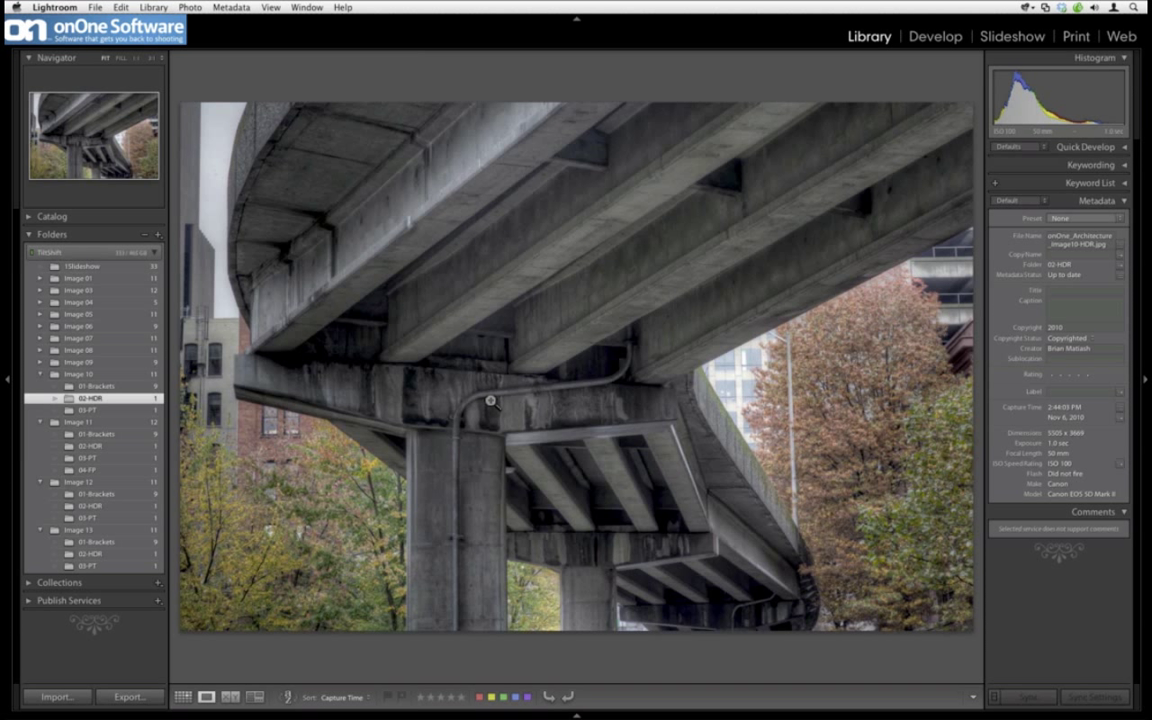
Open a copy of Image10-HDR.jpg with its Lightroom adjustments in Photoshop CS5
right_click(426, 396)
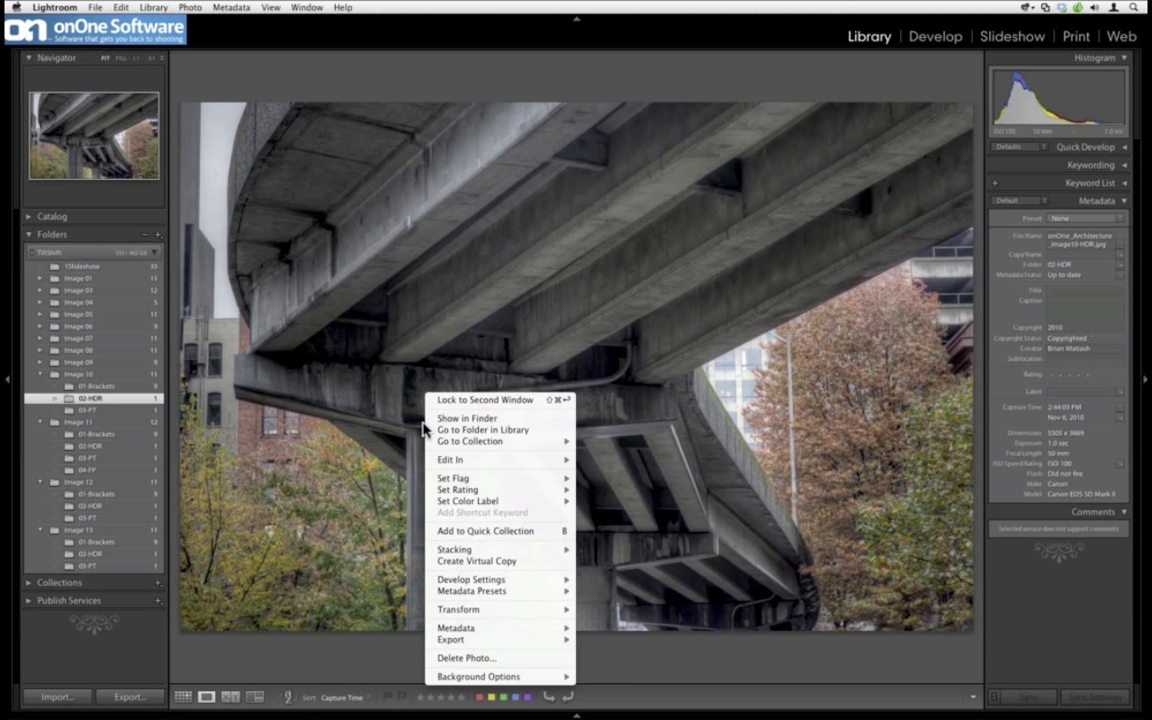
mouse_move(494, 460)
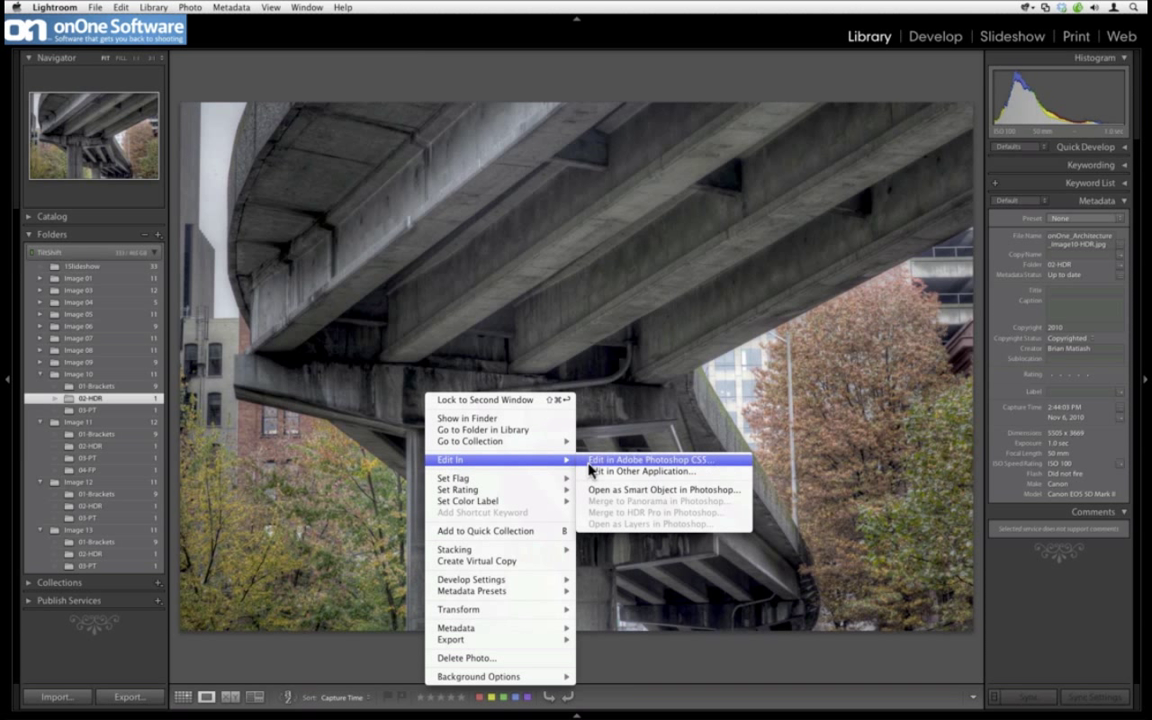
left_click(590, 462)
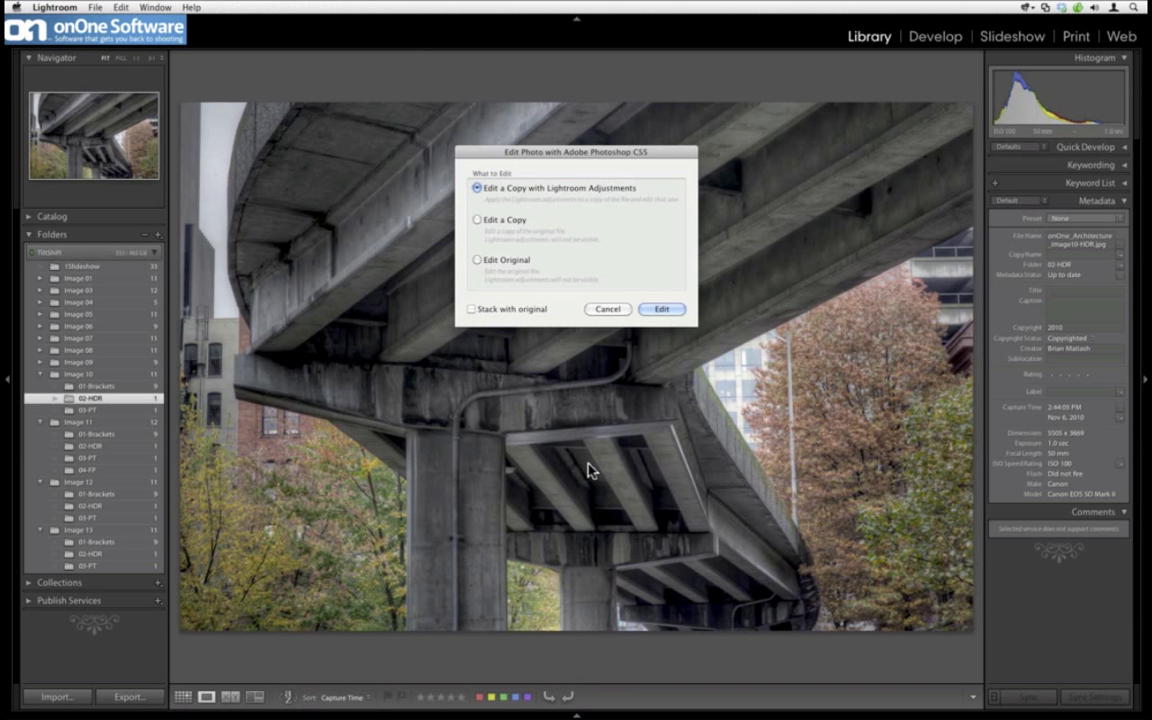
left_click(662, 309)
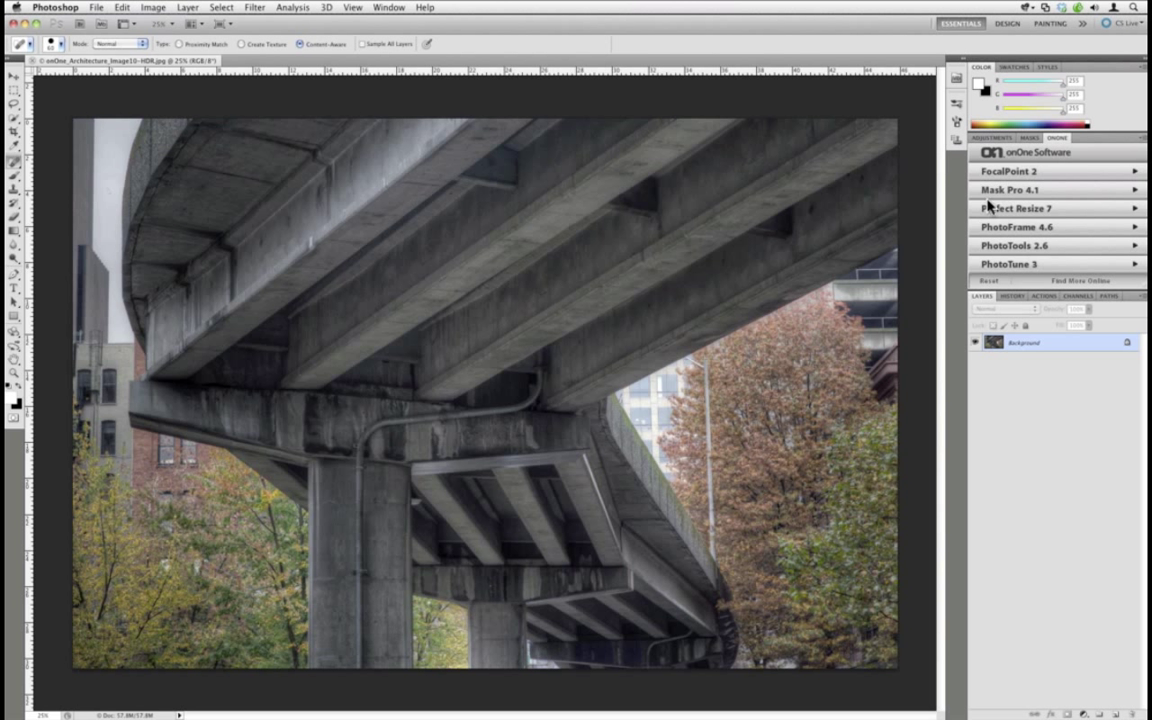
left_click(388, 7)
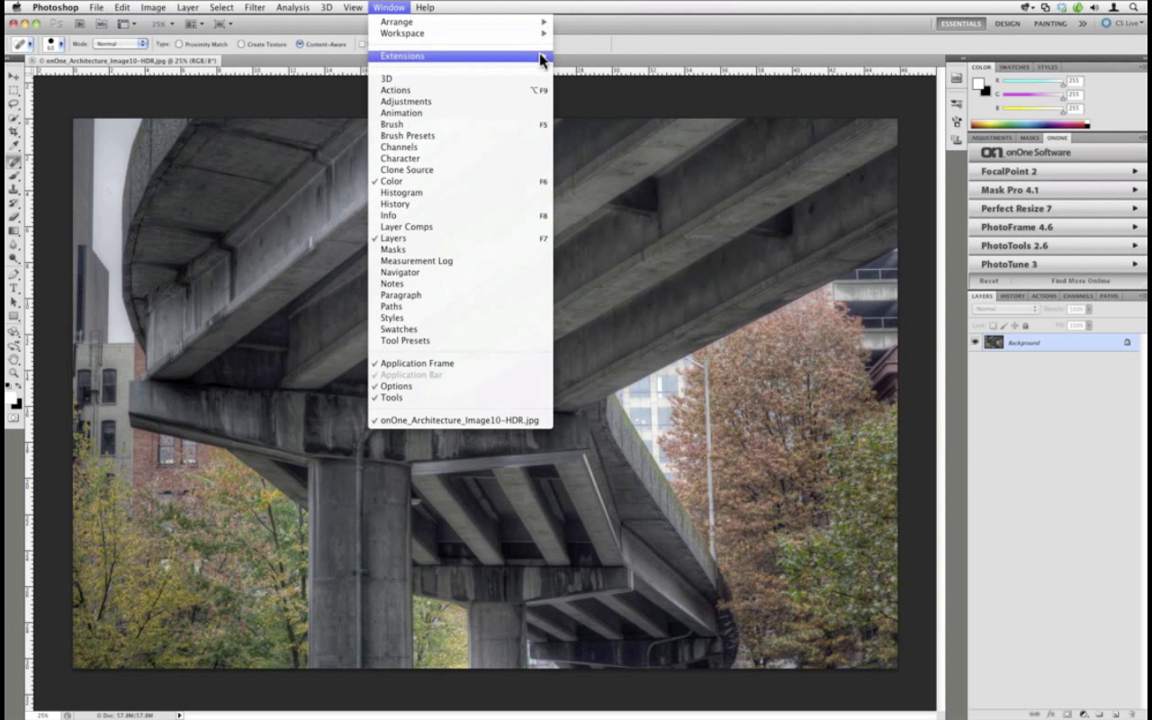
Check the onOne extension, then run File > Automate > PhotoTools 2.6 Professional Edition
mouse_move(540, 55)
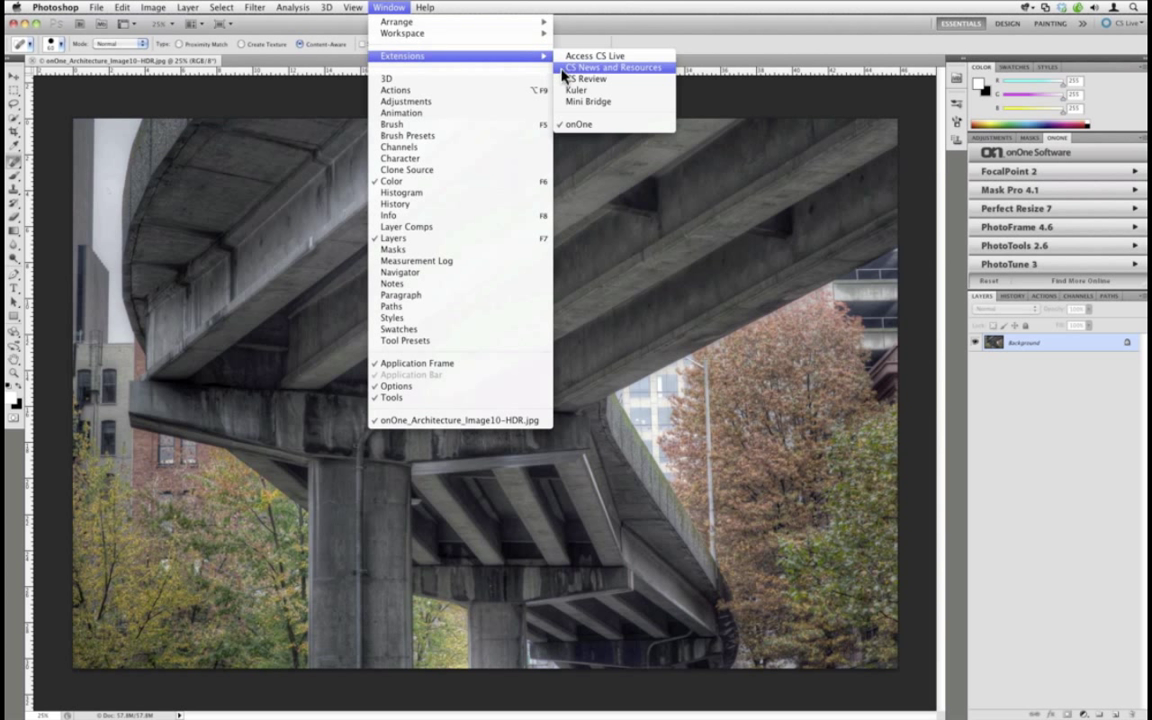
left_click(580, 158)
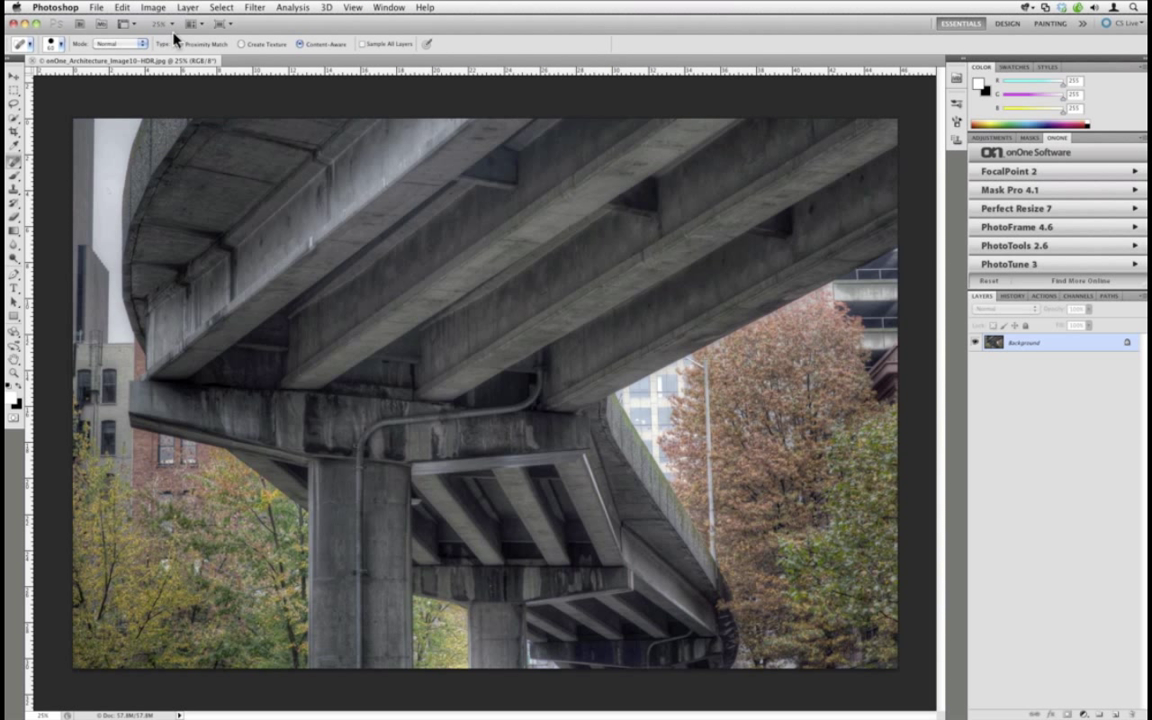
left_click(100, 8)
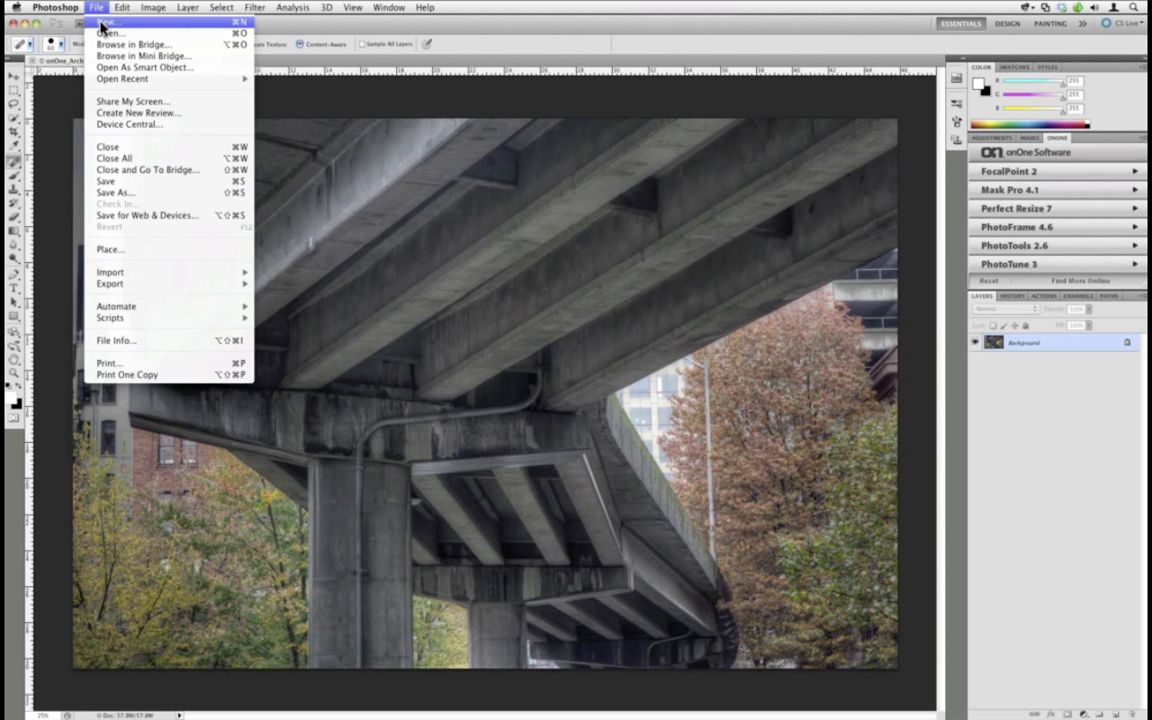
mouse_move(211, 307)
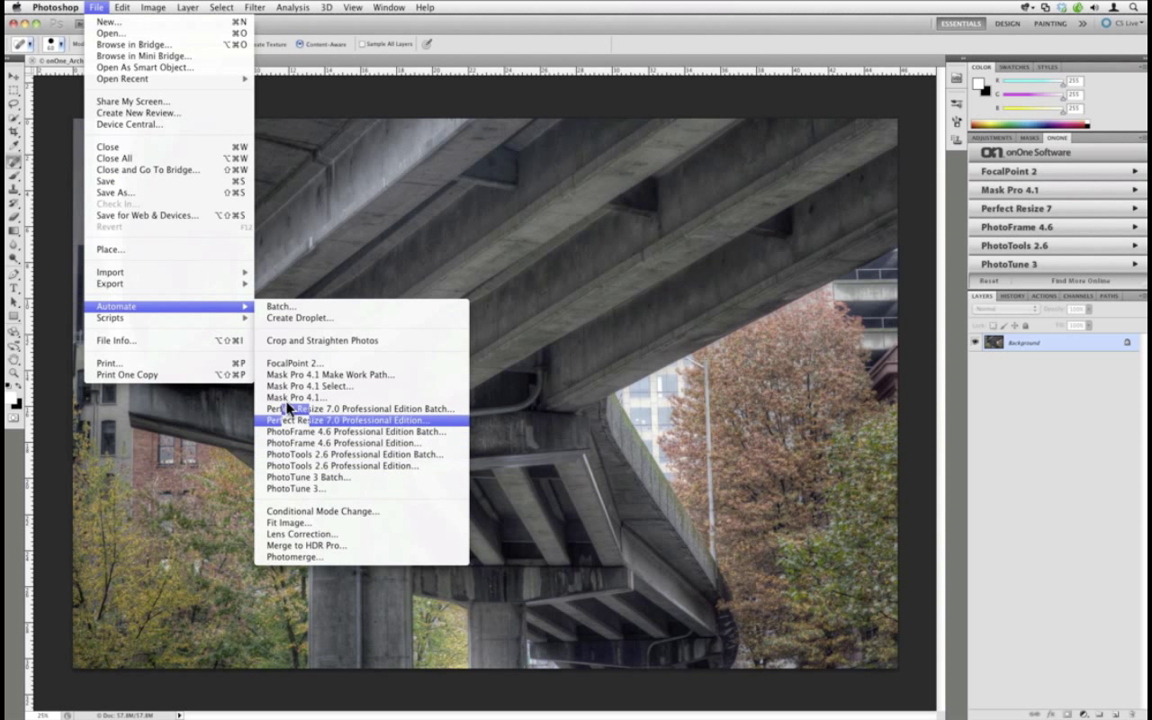
left_click(380, 466)
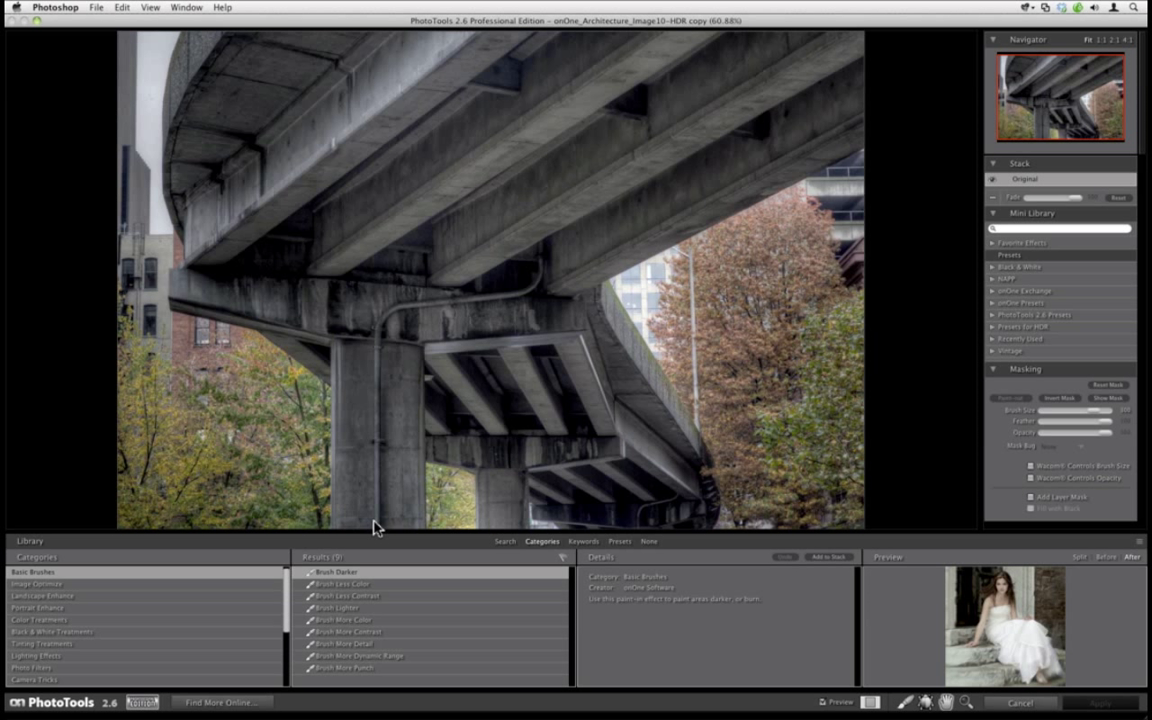
Browse Landscape Enhance and Portrait Enhance presets, reading the Magic Eye Fixer and Auto Skin Smoother descriptions
left_click(120, 598)
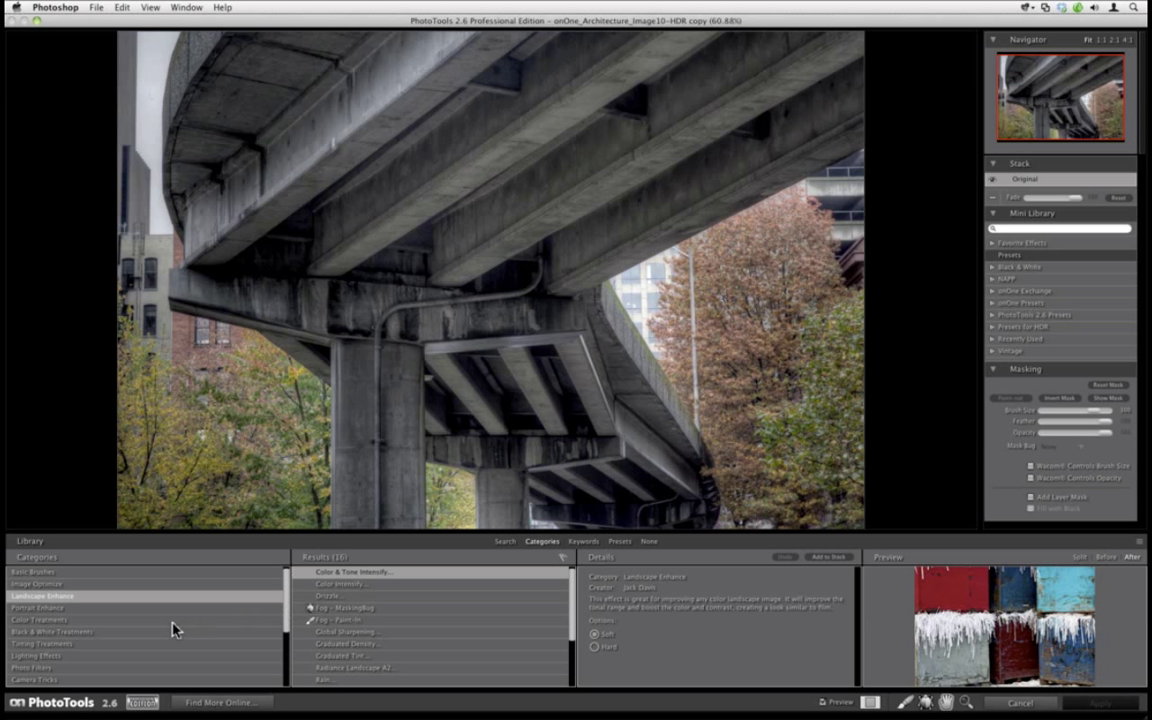
left_click(131, 608)
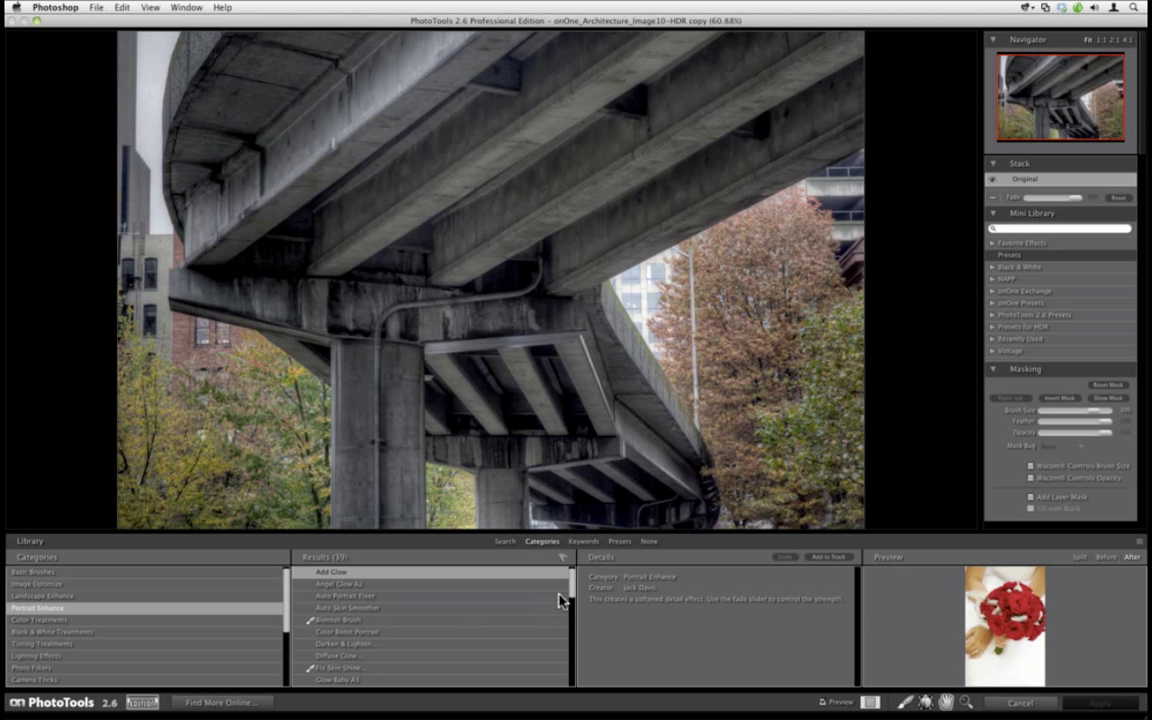
left_click_drag(572, 582, 571, 612)
left_click(445, 612)
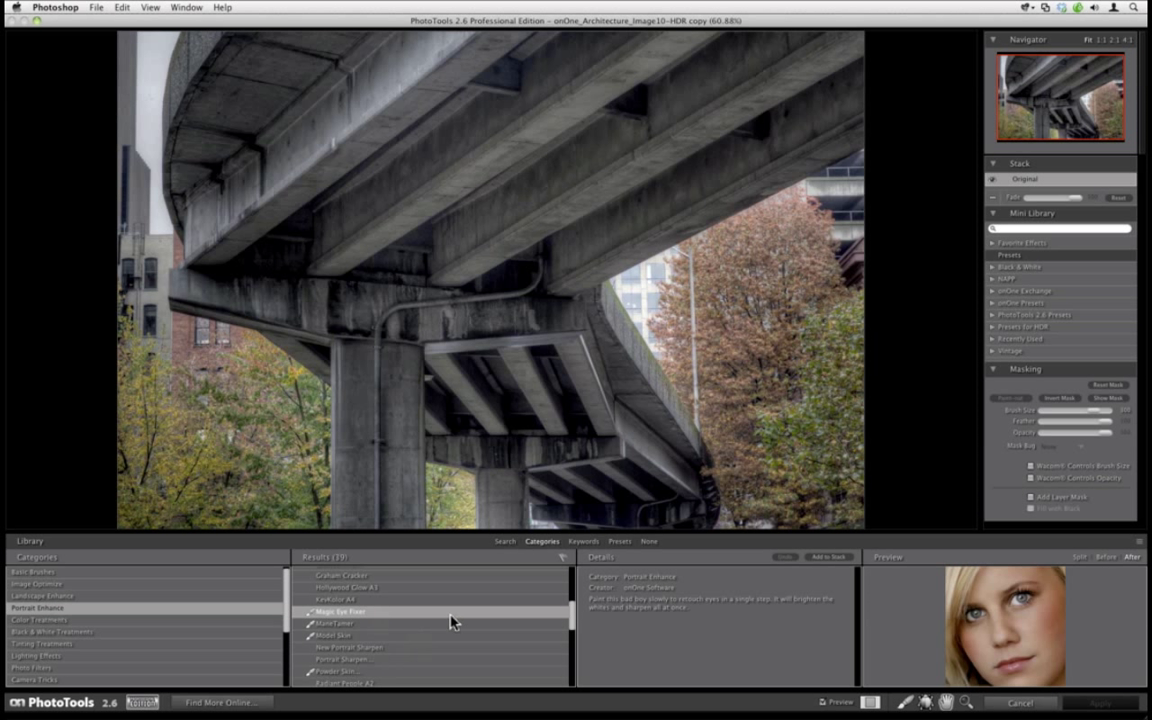
left_click_drag(572, 612, 572, 580)
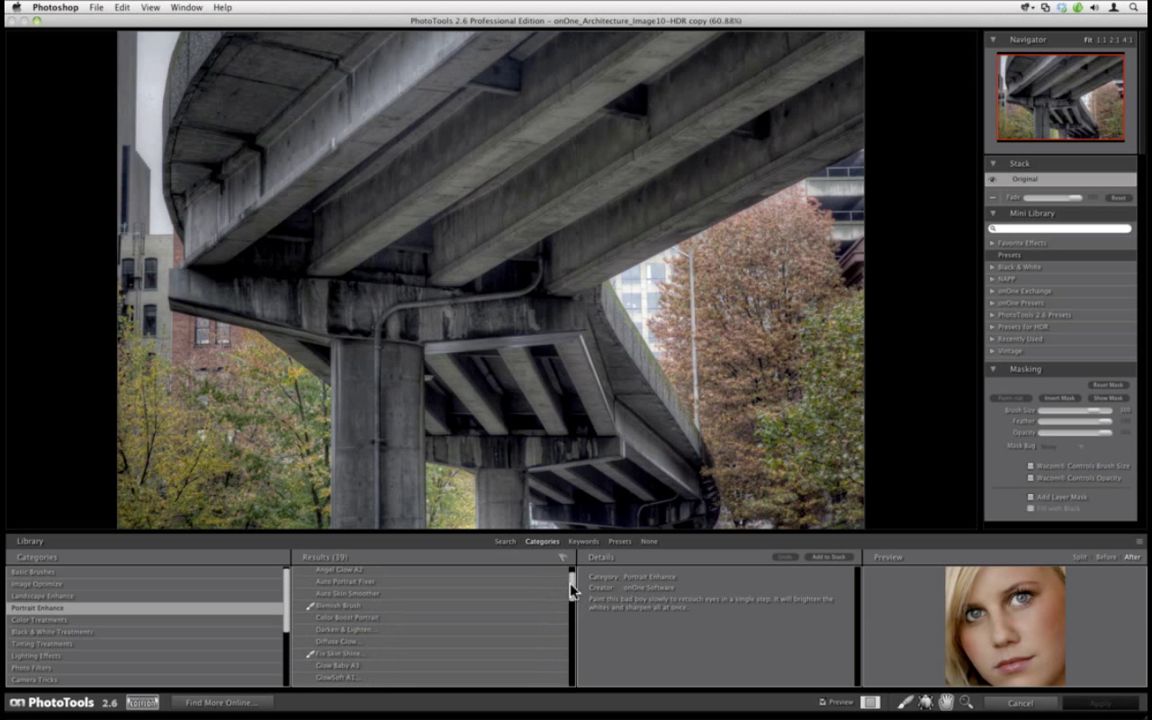
left_click(405, 595)
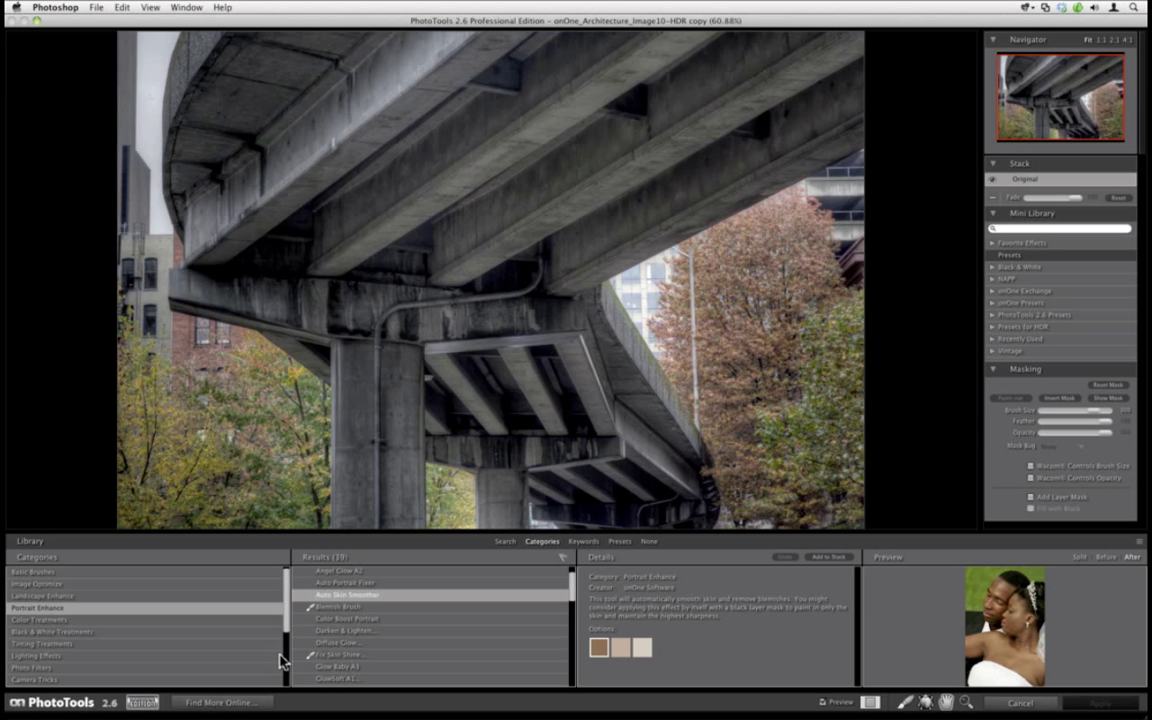
scroll(288, 660, "down", 3)
Go from Stylized Effects to Film & Darkroom and select Bleach Bypass in the results
left_click(113, 609)
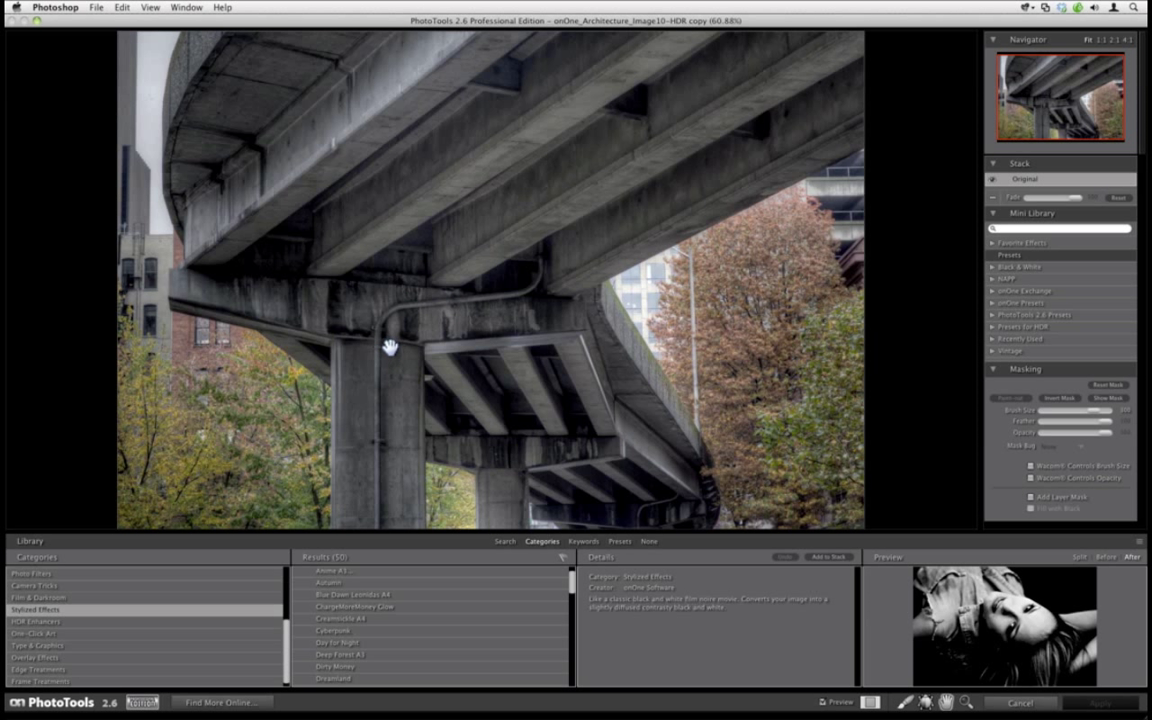
left_click(160, 597)
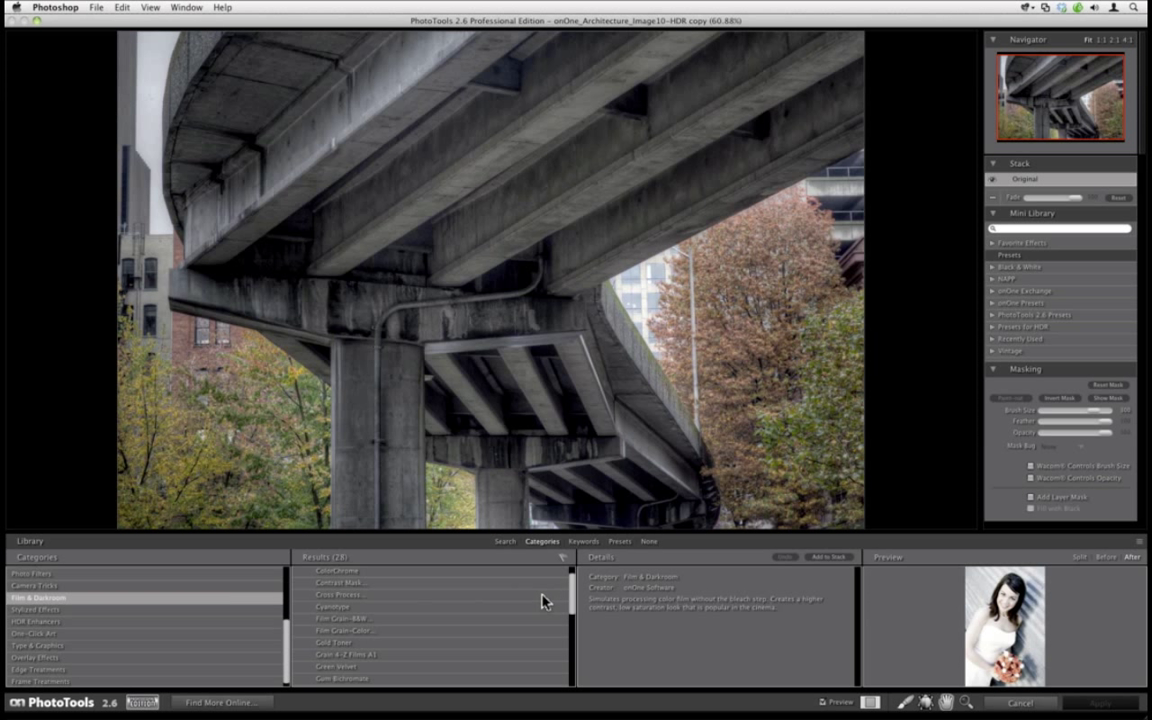
left_click_drag(572, 592, 417, 589)
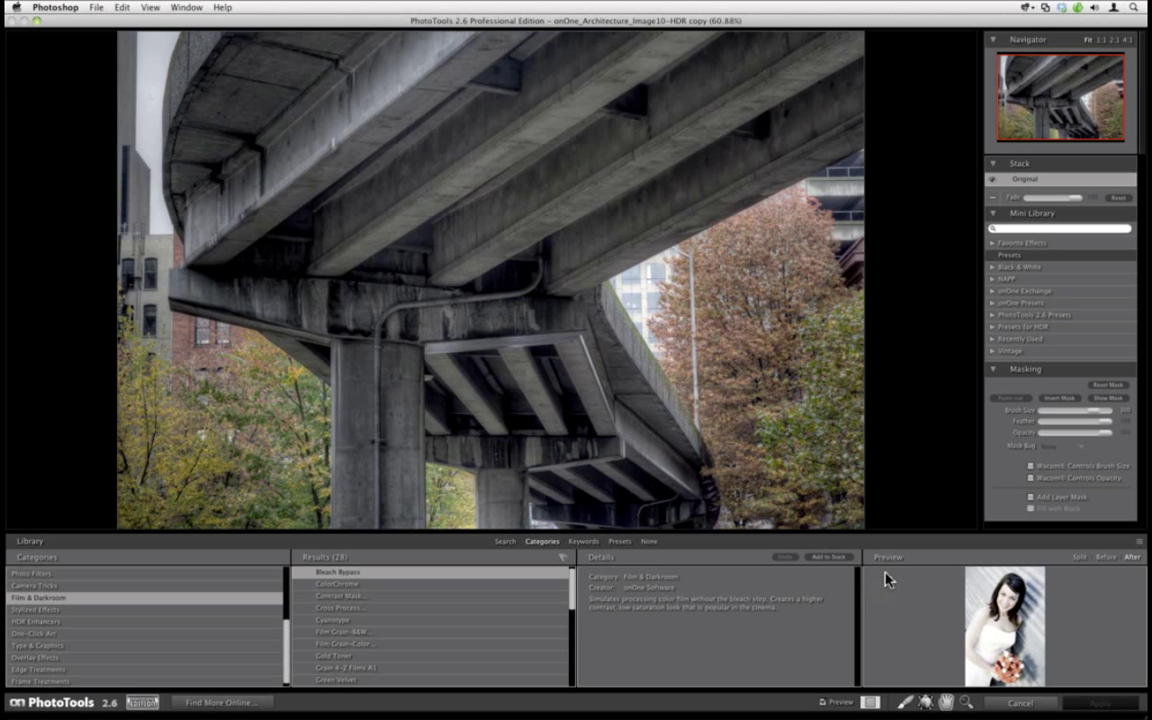
Apply Bleach Bypass and fine-tune its Fade slider, leaving the effect slightly stronger
left_click(830, 558)
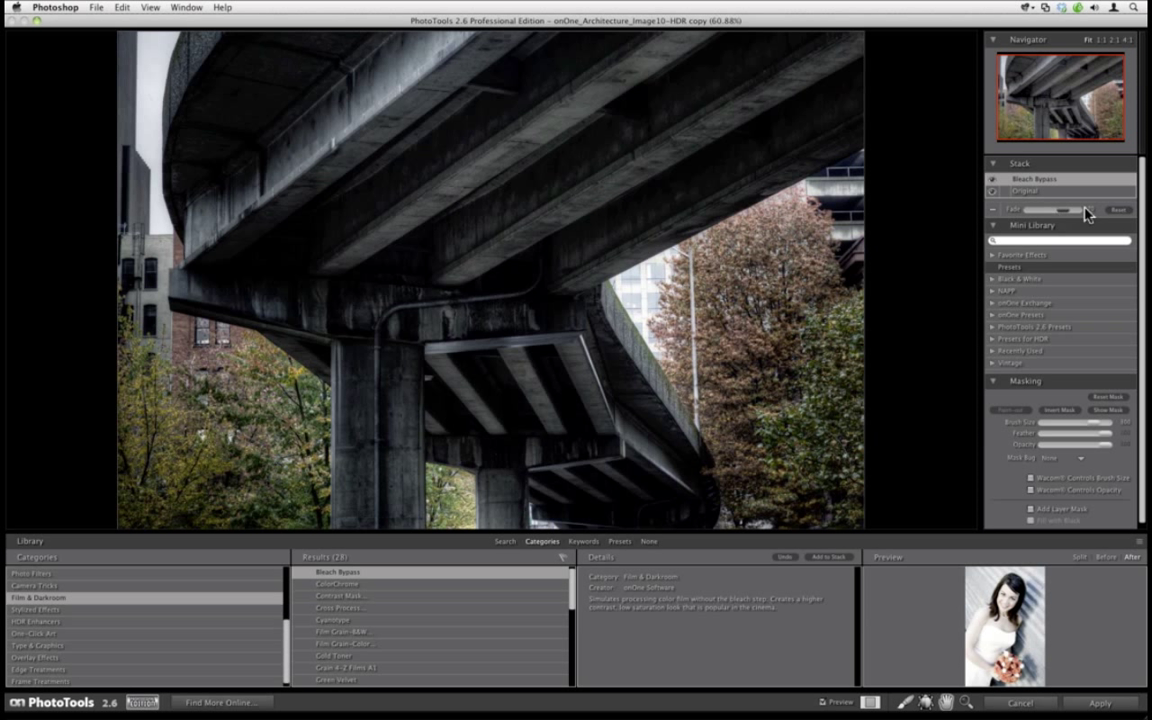
left_click_drag(1087, 214, 1066, 219)
left_click_drag(1063, 219, 1034, 214)
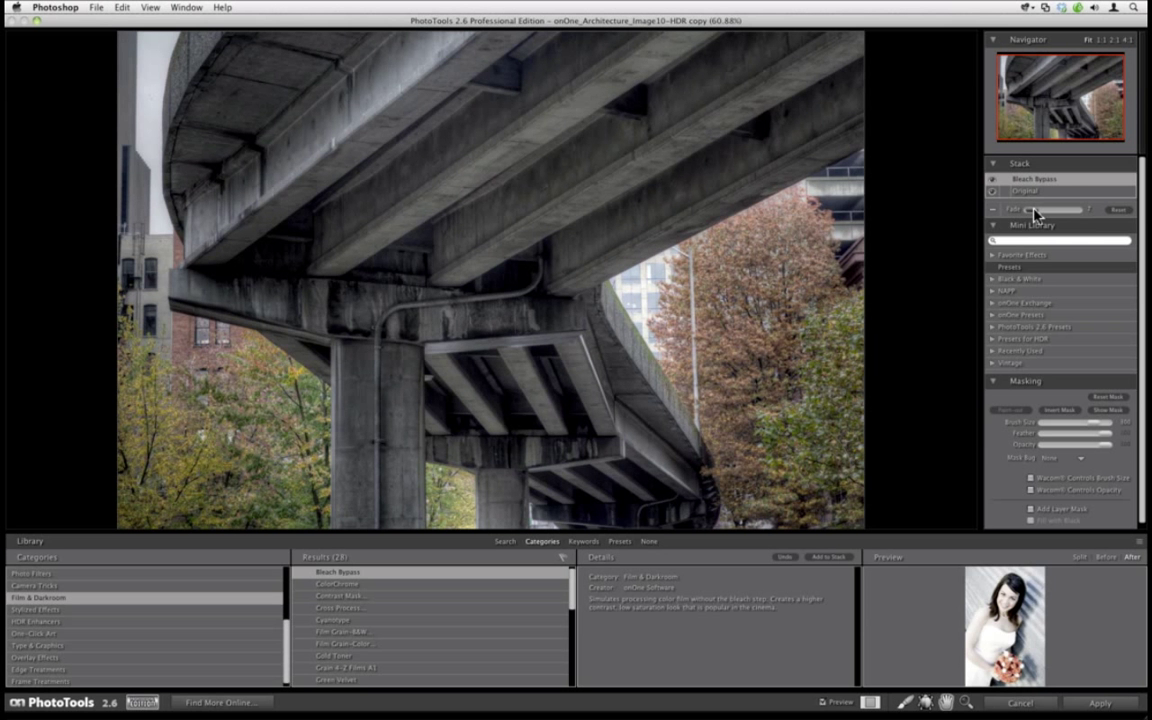
left_click_drag(1035, 214, 1042, 212)
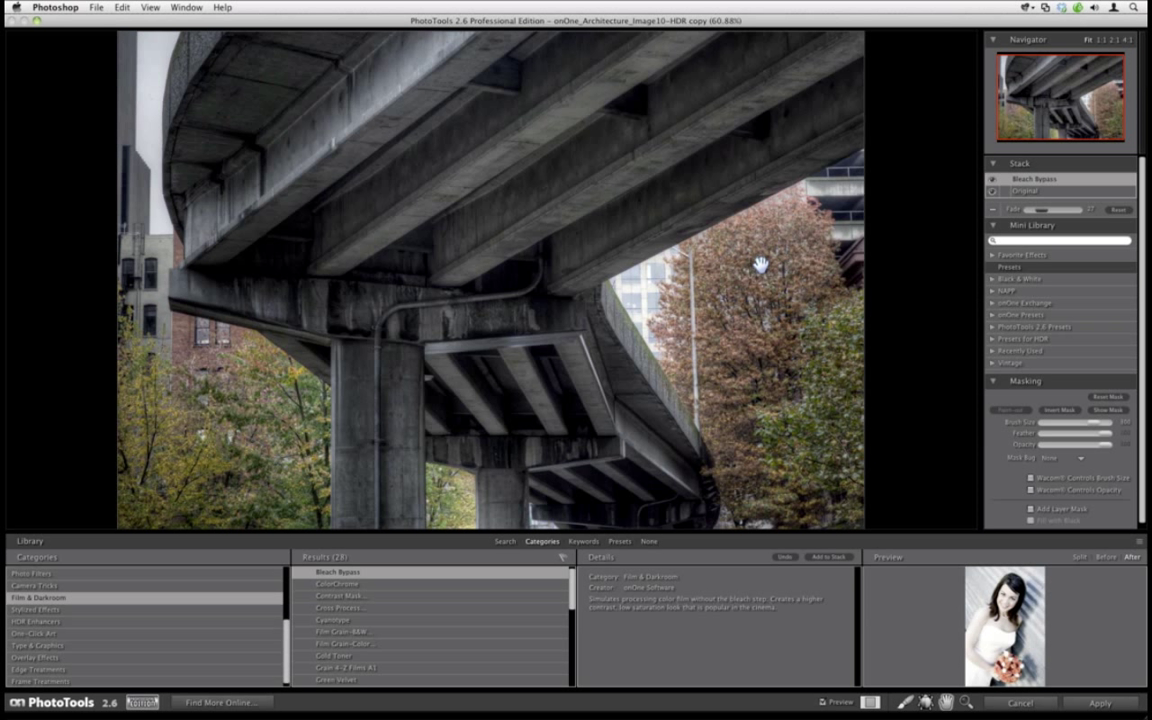
left_click(905, 702)
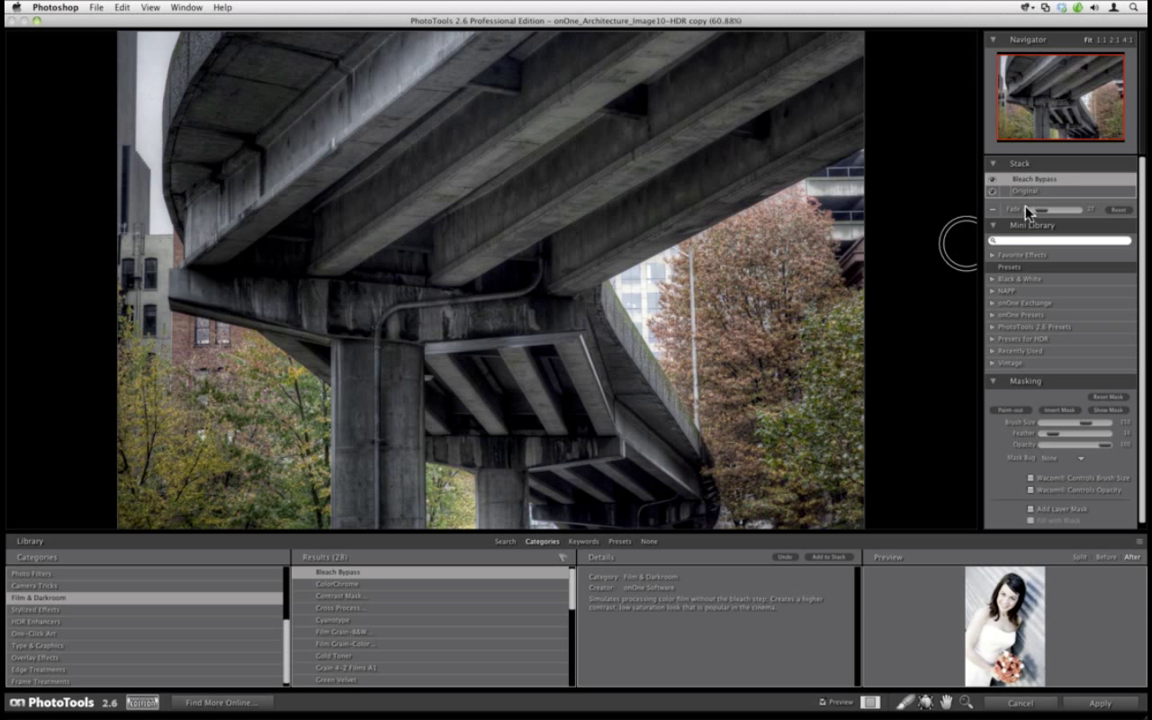
Paint Bleach Bypass out of the right and left trees, then shrink the brush
mouse_move(772, 335)
left_mouse_down()
mouse_move(791, 466)
mouse_move(805, 340)
mouse_move(833, 364)
mouse_move(834, 344)
mouse_move(831, 493)
mouse_move(789, 496)
mouse_move(765, 452)
mouse_move(760, 478)
mouse_move(753, 355)
mouse_move(745, 370)
mouse_move(738, 323)
mouse_move(723, 315)
mouse_move(738, 271)
mouse_move(765, 256)
mouse_move(780, 268)
mouse_move(818, 437)
left_mouse_up()
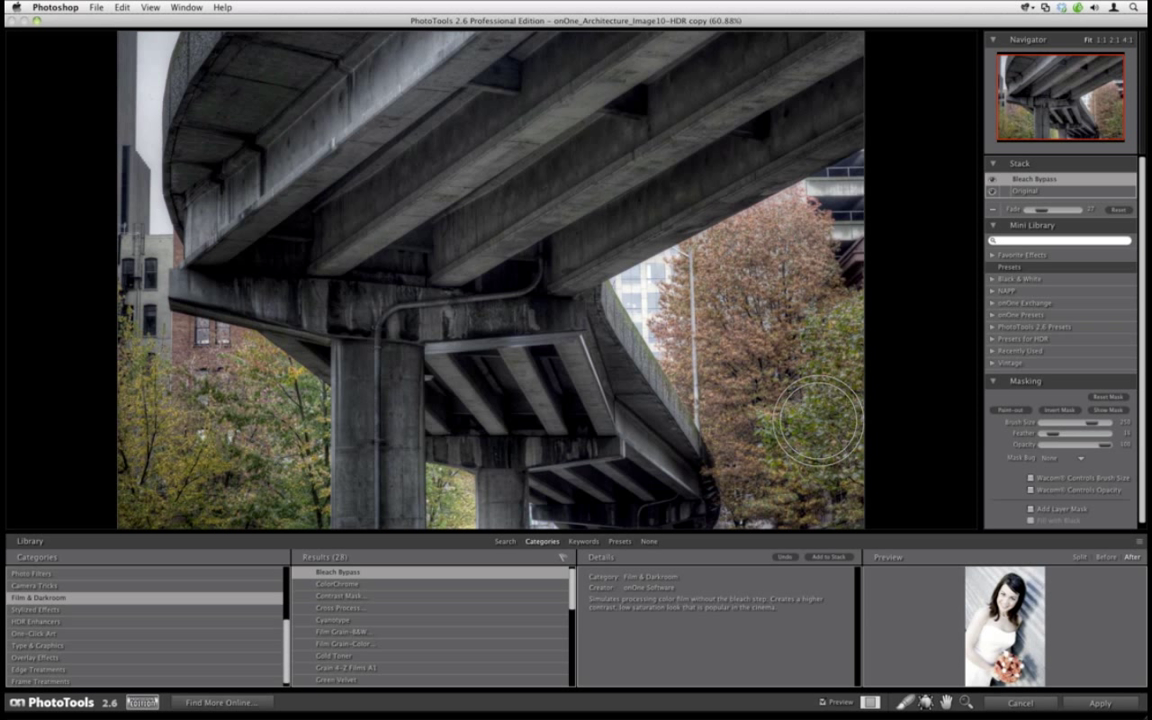
mouse_move(226, 476)
left_mouse_down()
mouse_move(165, 463)
mouse_move(166, 486)
mouse_move(129, 342)
mouse_move(158, 438)
mouse_move(237, 507)
mouse_move(273, 494)
mouse_move(292, 511)
mouse_move(302, 490)
mouse_move(282, 394)
mouse_move(302, 406)
mouse_move(255, 392)
mouse_move(219, 420)
mouse_move(410, 488)
left_mouse_up()
key("bracketleft")
key("bracketleft")
key("bracketleft")
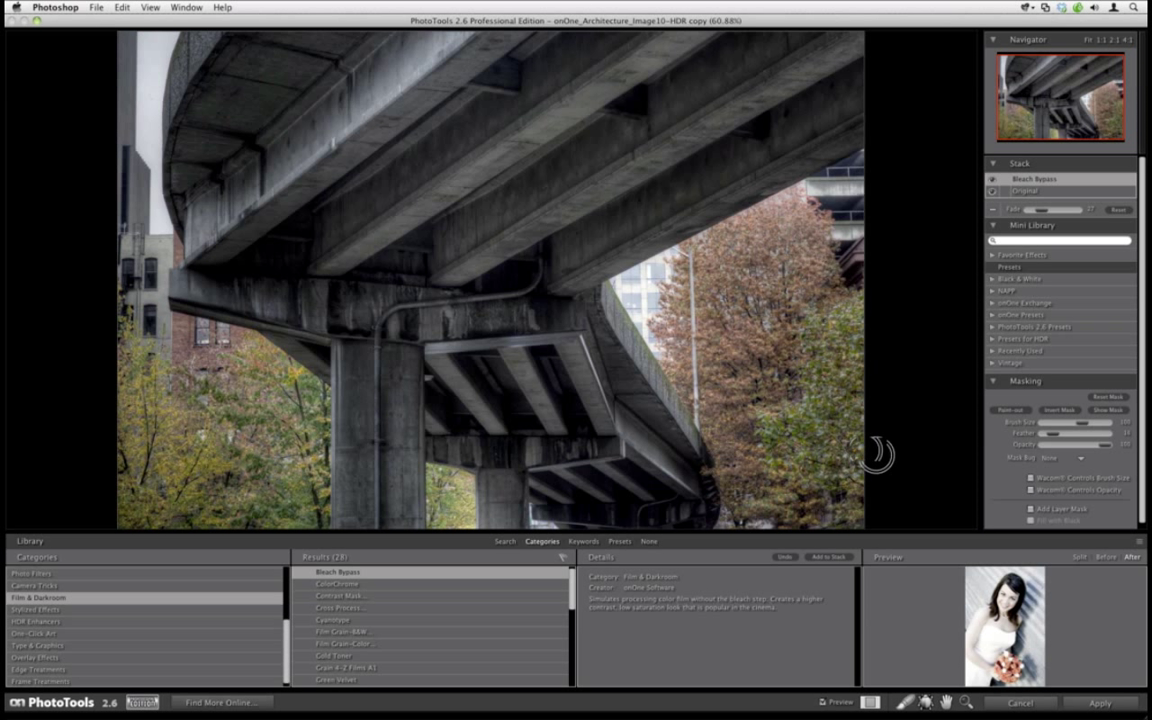
Show the mask, paint the gap over the left trees black, then hide the mask
left_click(1105, 411)
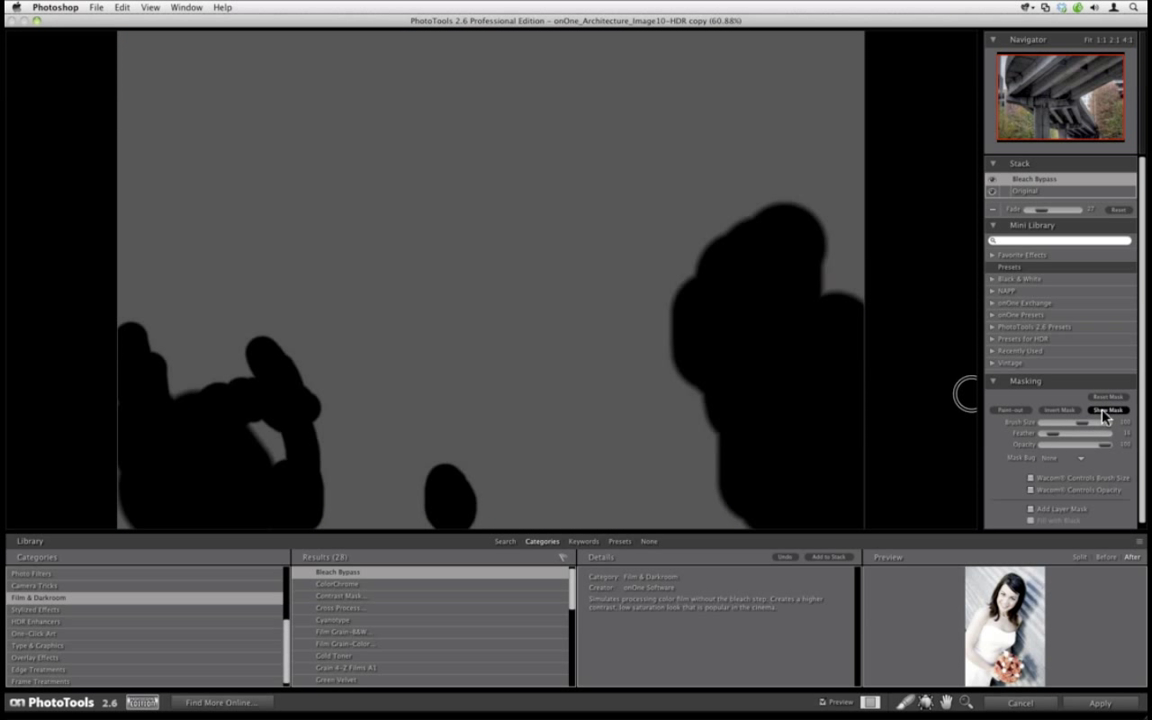
left_click(1105, 411)
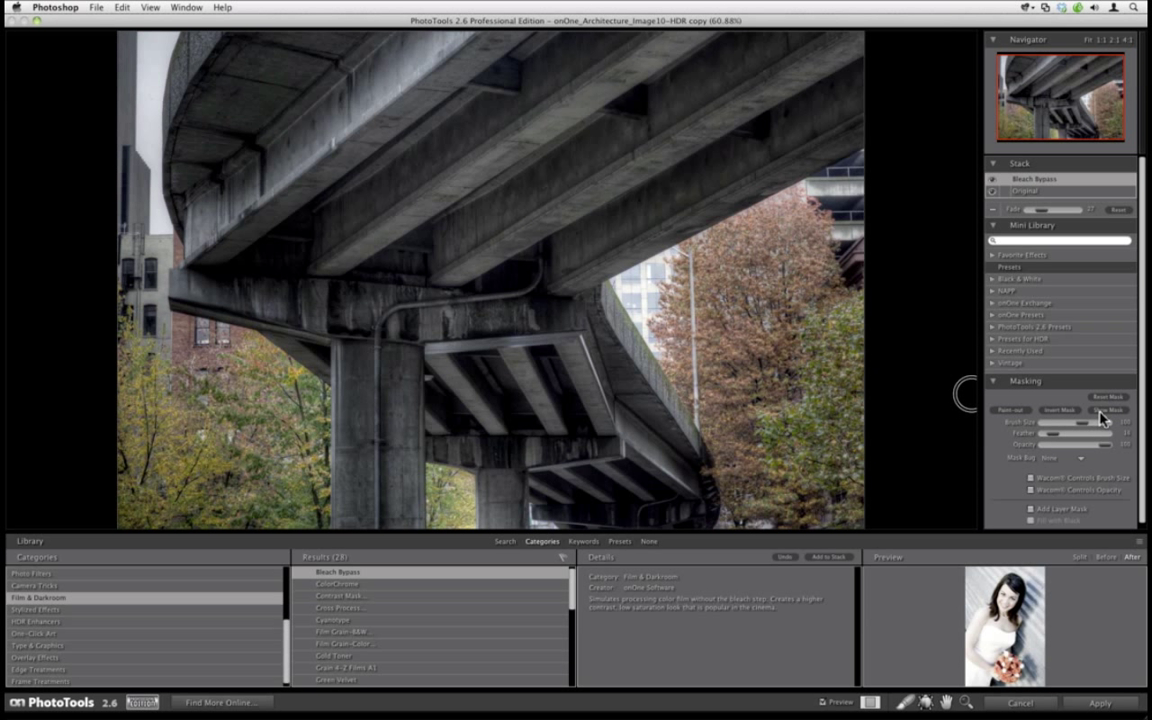
left_click(1104, 414)
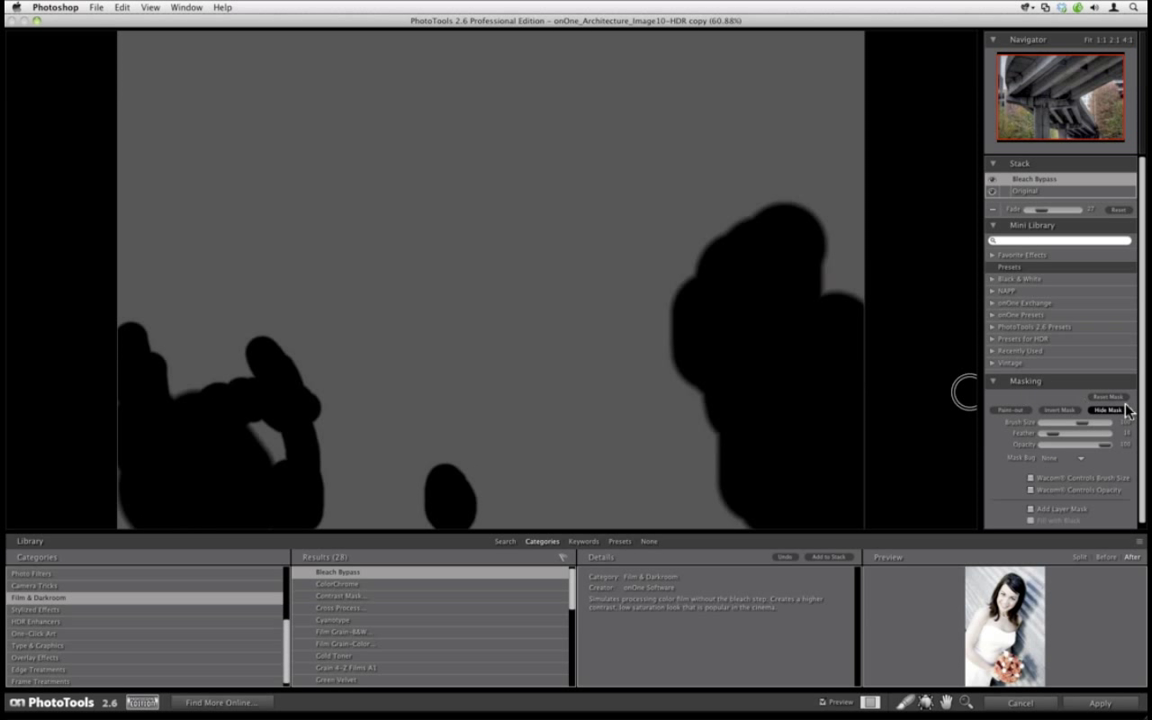
mouse_move(265, 468)
left_mouse_down()
mouse_move(272, 447)
mouse_move(254, 426)
mouse_move(136, 470)
mouse_move(116, 411)
mouse_move(129, 519)
left_mouse_up()
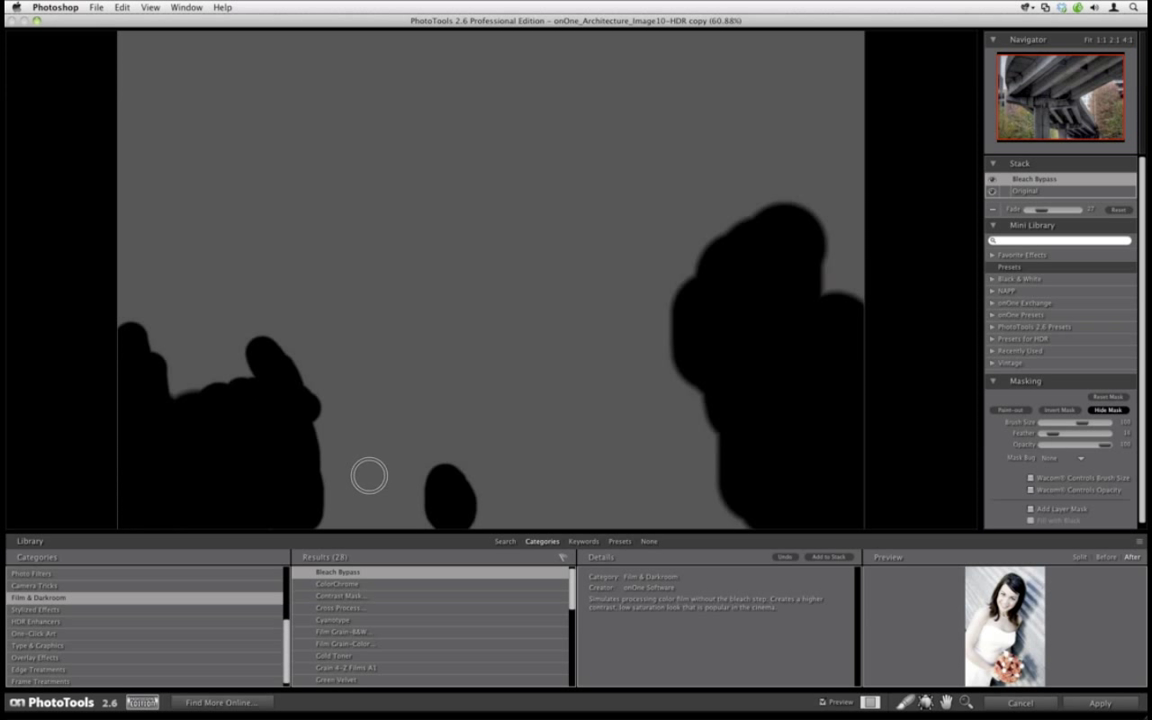
left_click(1107, 410)
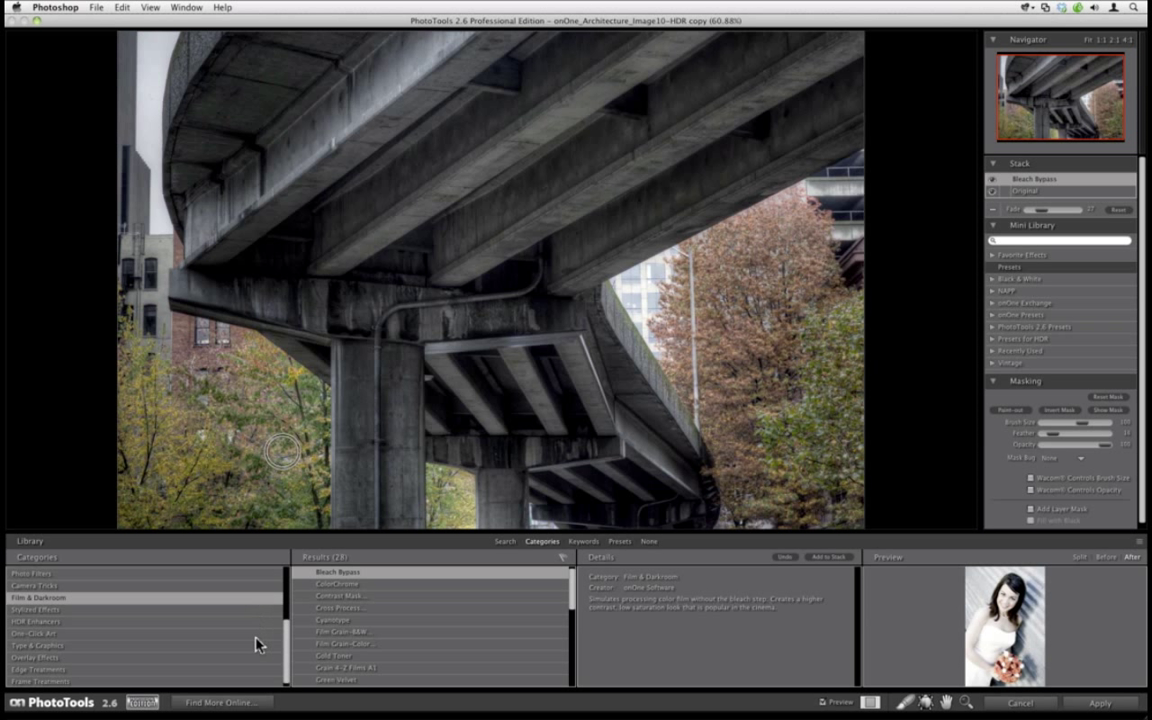
Open the Stylized Effects category and scroll its results toward Pastel Colors
left_click(247, 611)
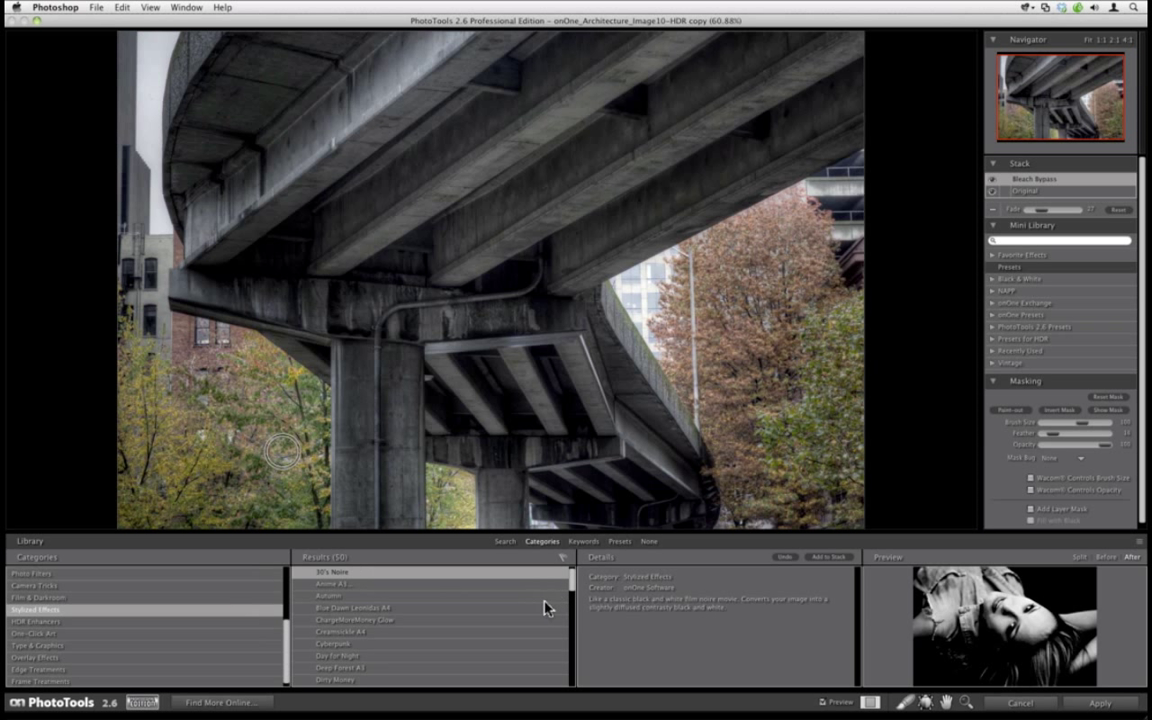
scroll(572, 590, "down", 2)
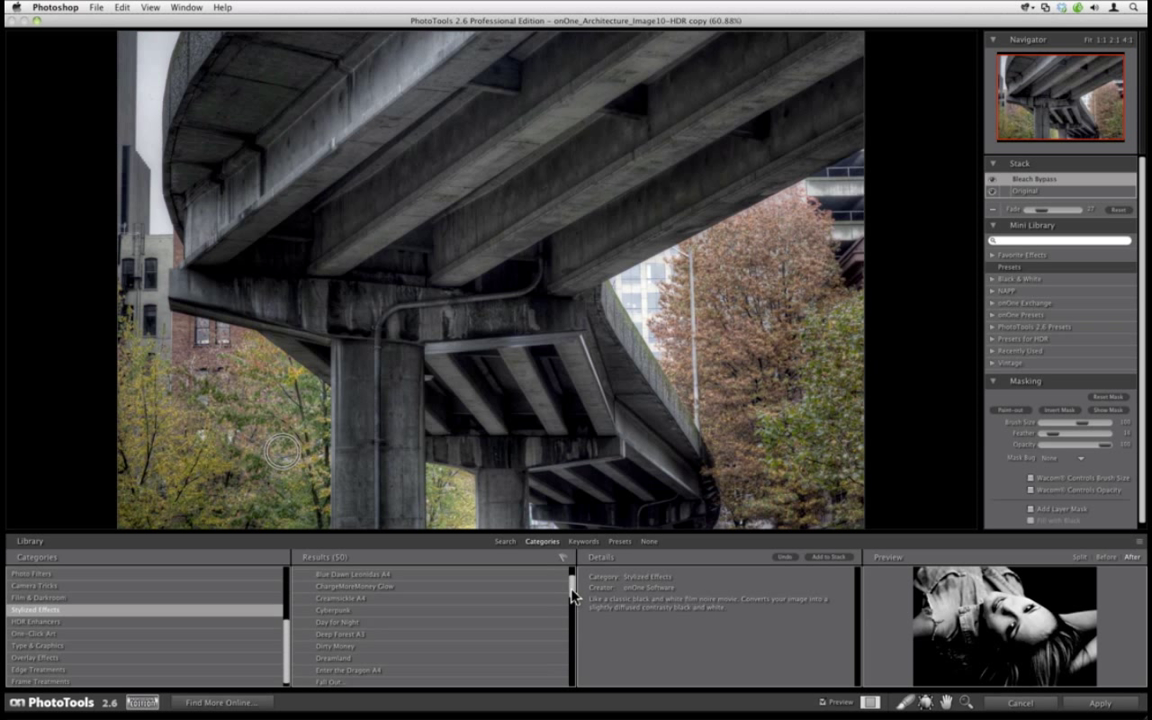
left_click_drag(572, 596, 565, 652)
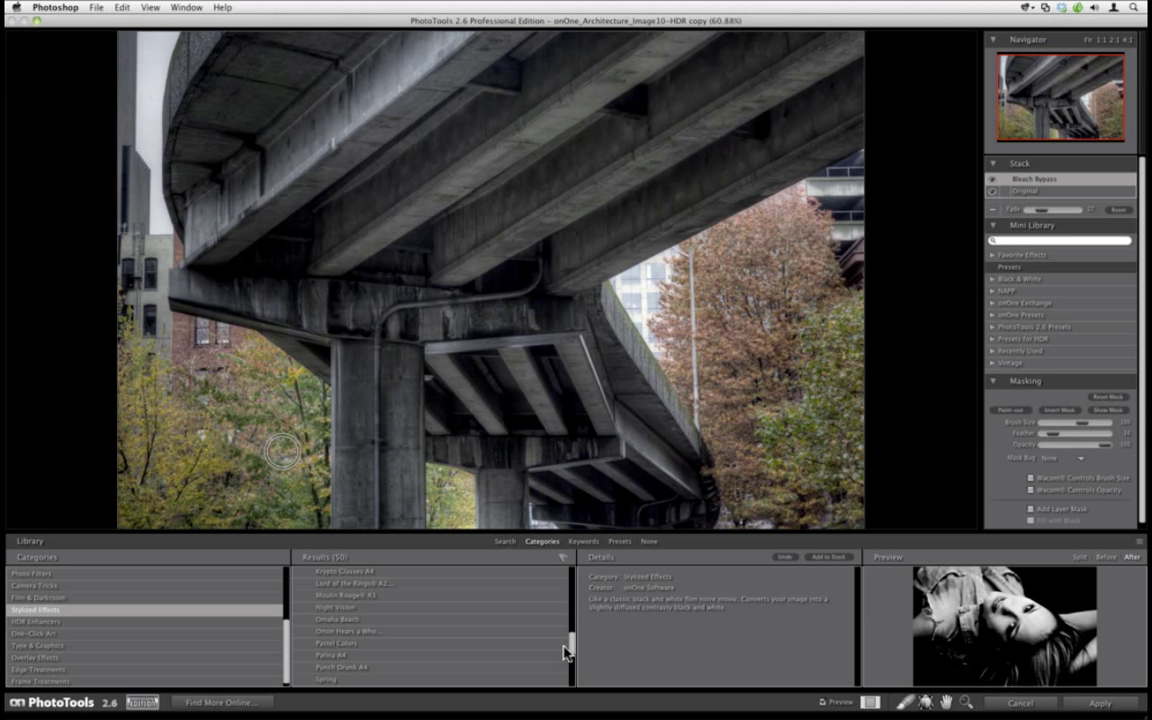
scroll(563, 646, "down", 3)
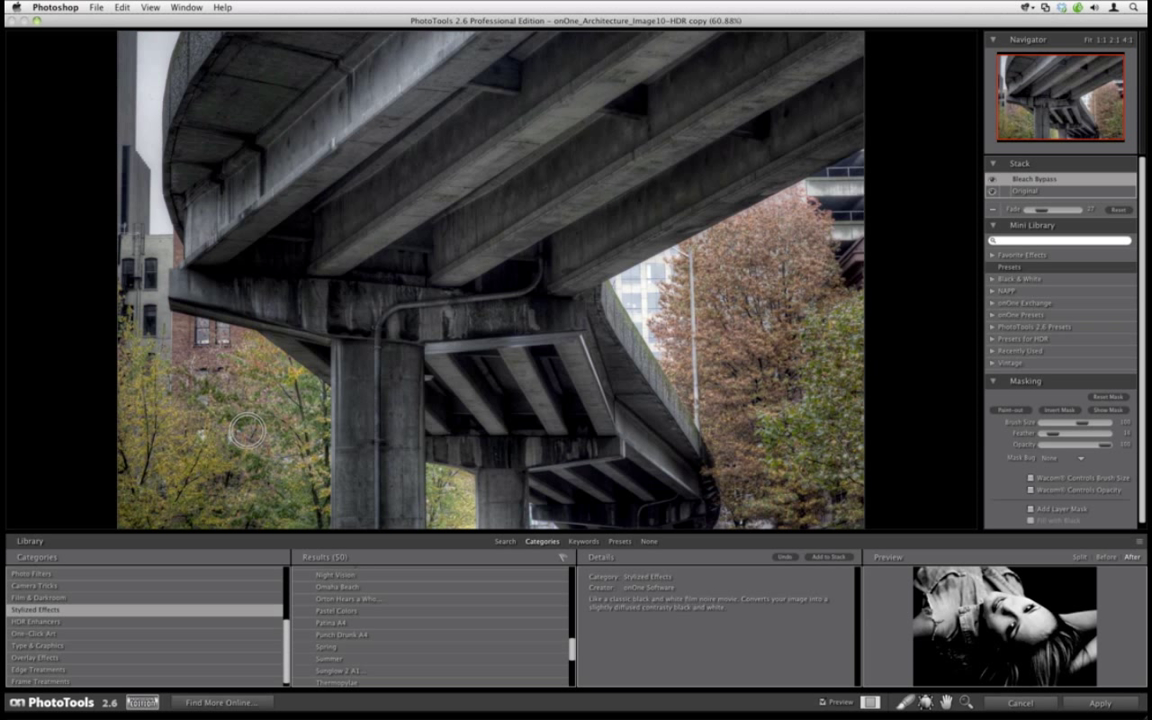
Stack Pastel Colors above Bleach Bypass and fade it down to a subtle strength
left_click(356, 611)
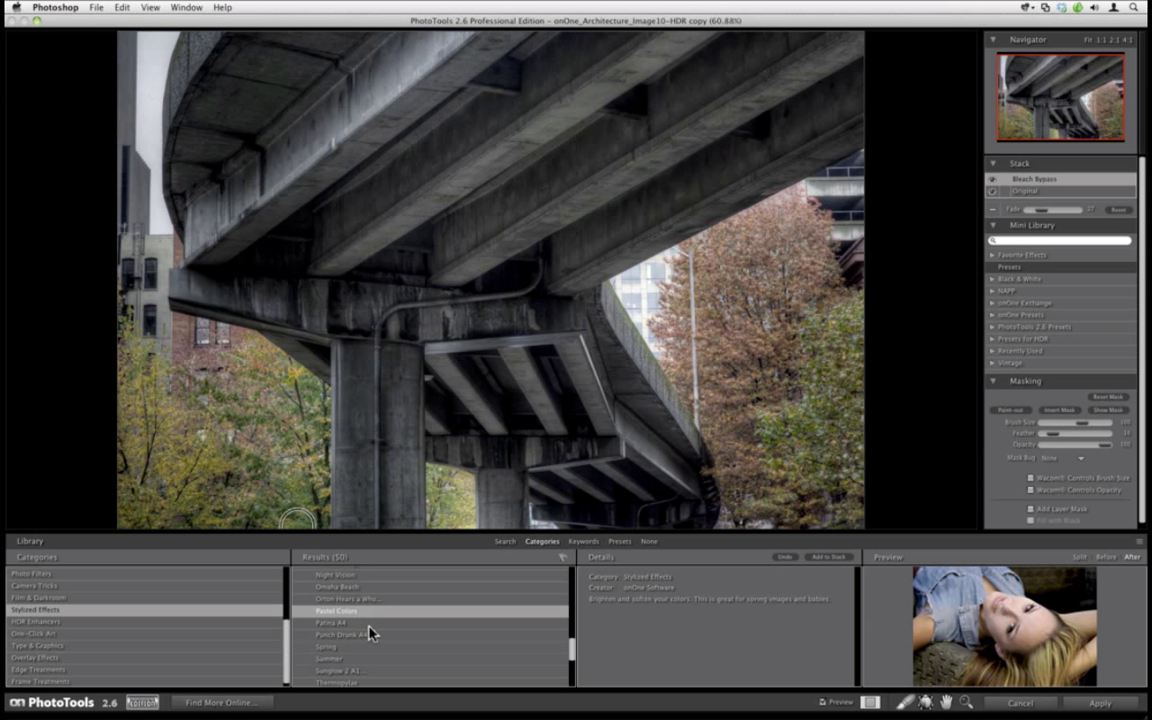
left_click(820, 558)
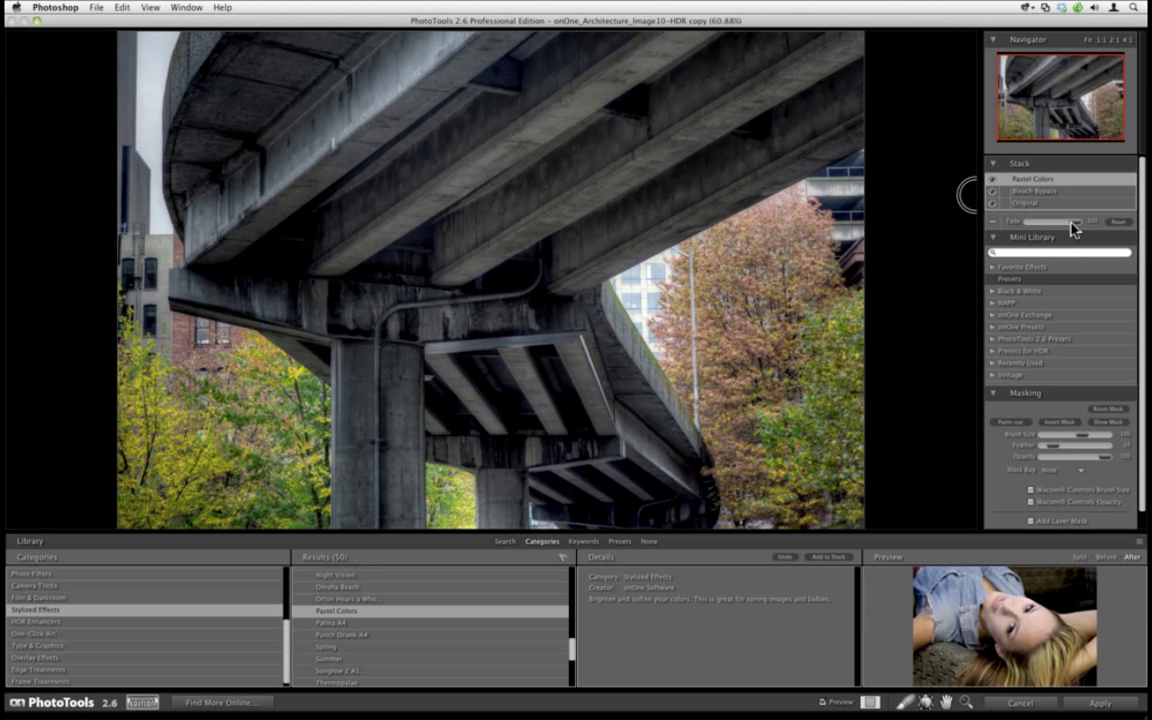
left_click_drag(1072, 228, 1044, 226)
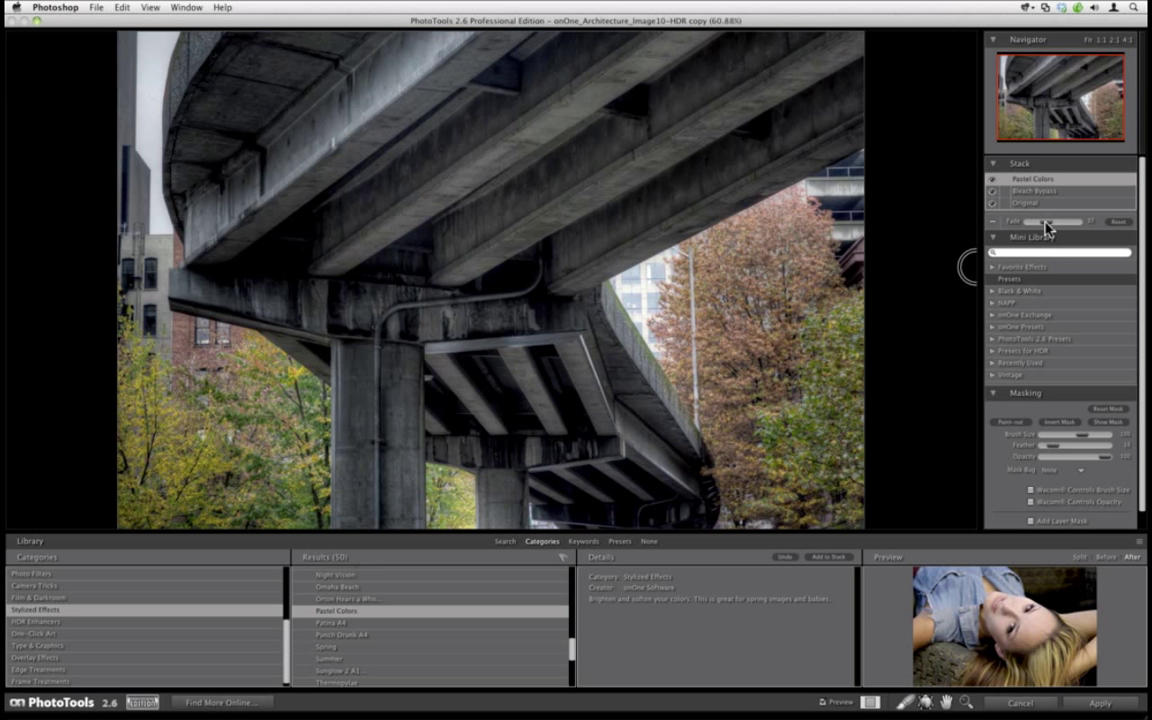
left_click_drag(1047, 228, 1041, 230)
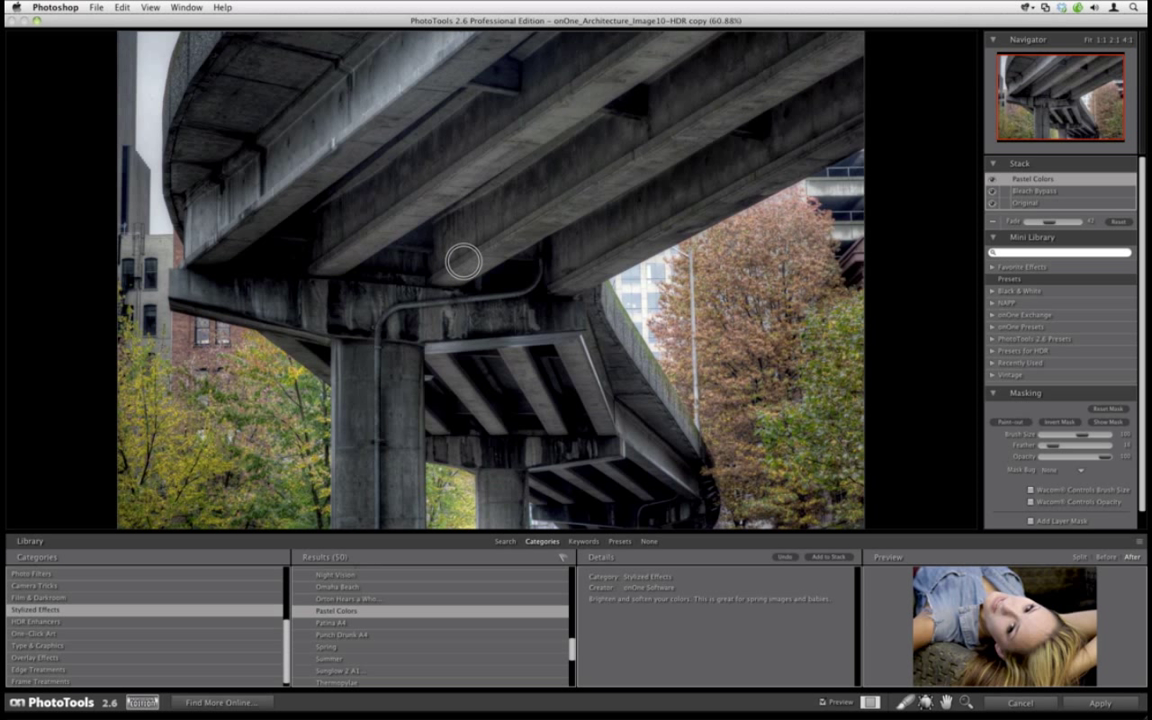
left_click_drag(572, 657, 572, 580)
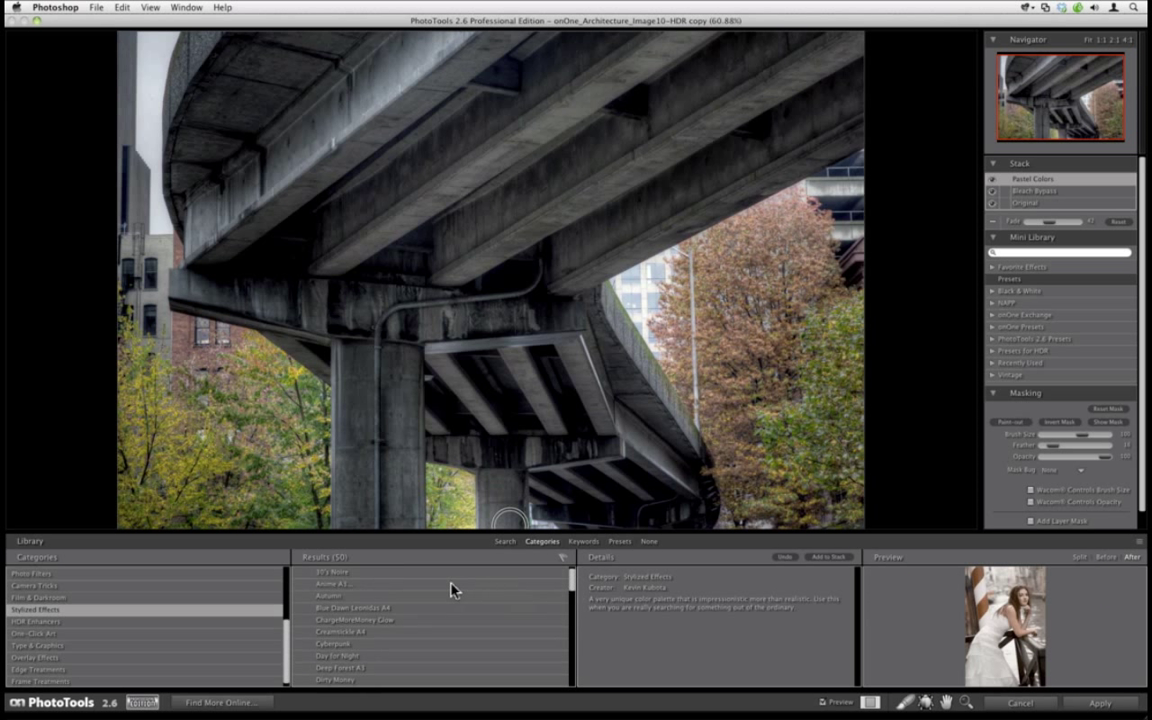
Add Cyberpunk on top of Pastel Colors and fade its blue tint well down
left_click(360, 645)
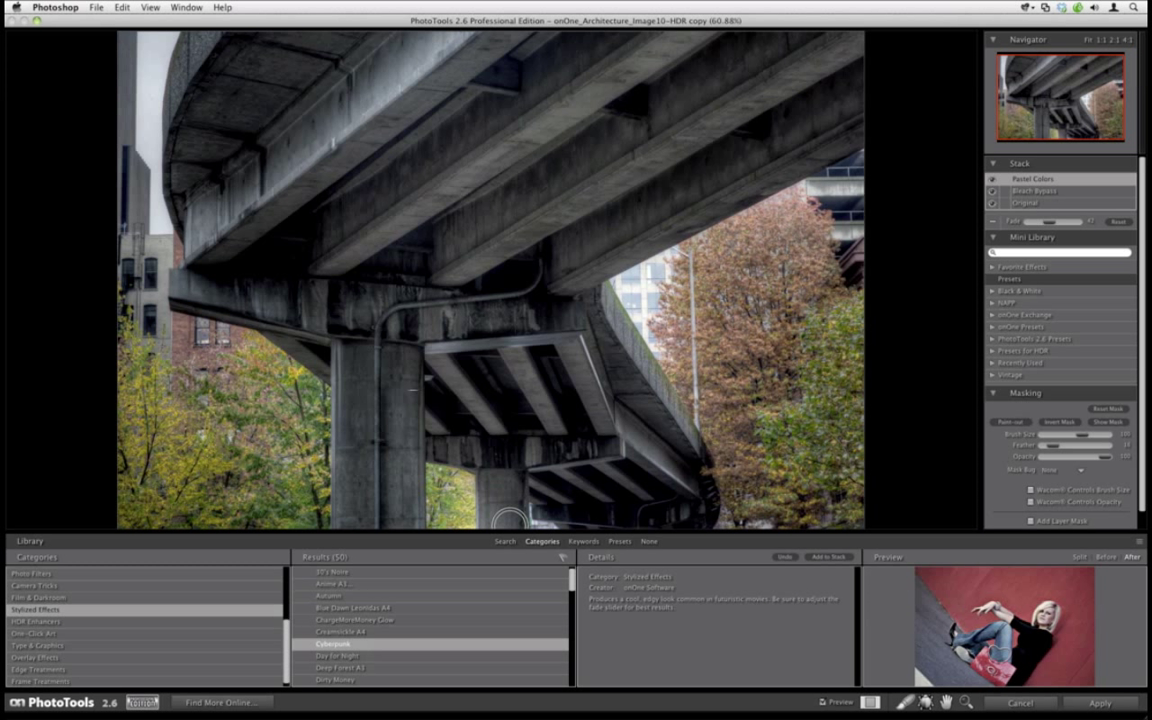
left_click(830, 559)
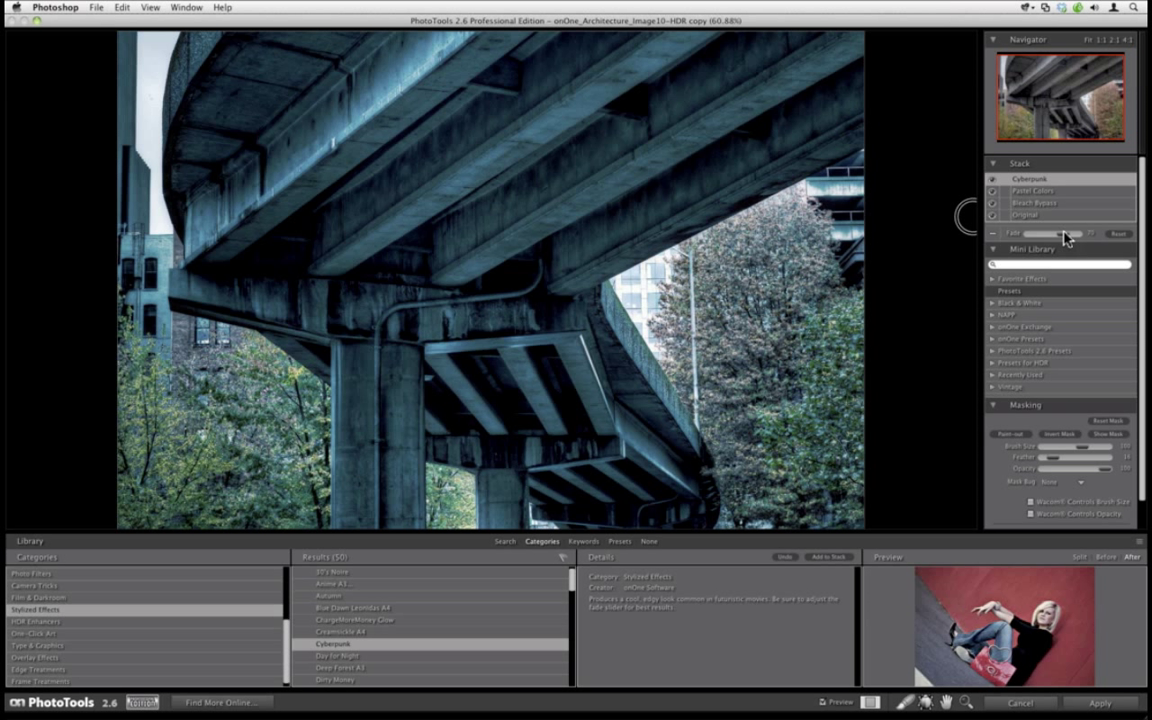
left_click_drag(1065, 237, 1085, 236)
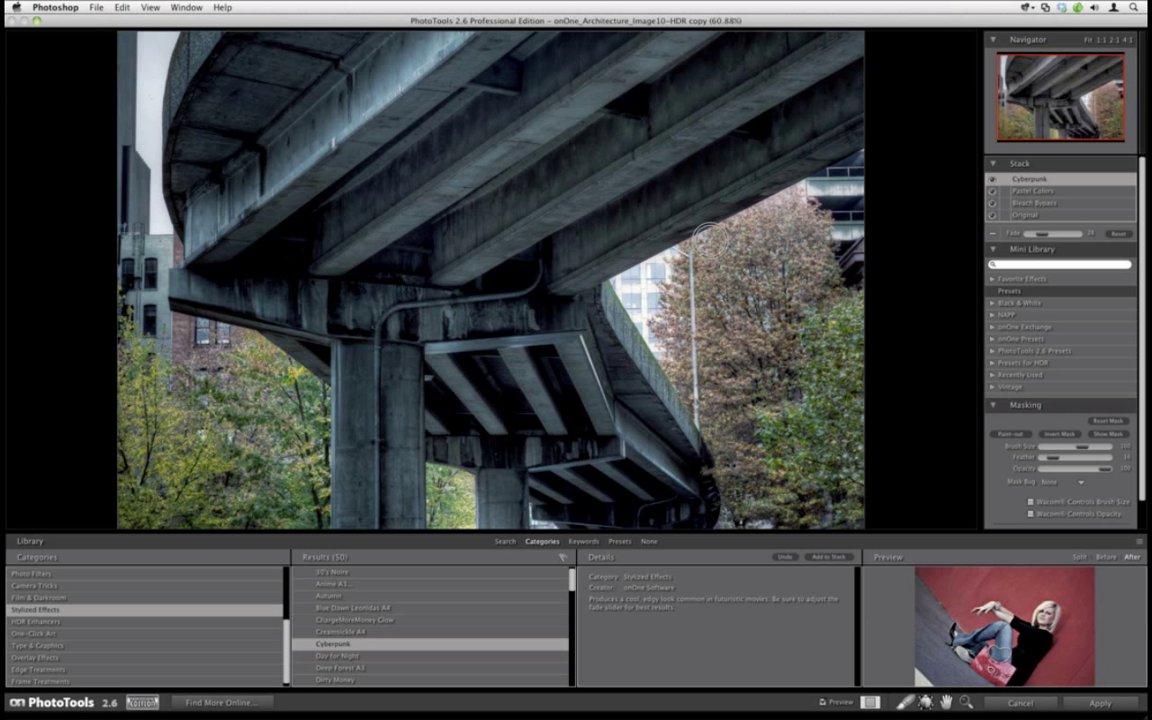
Invert the Cyberpunk mask and paint the effect onto the upper, left and central concrete beams
left_click(1058, 435)
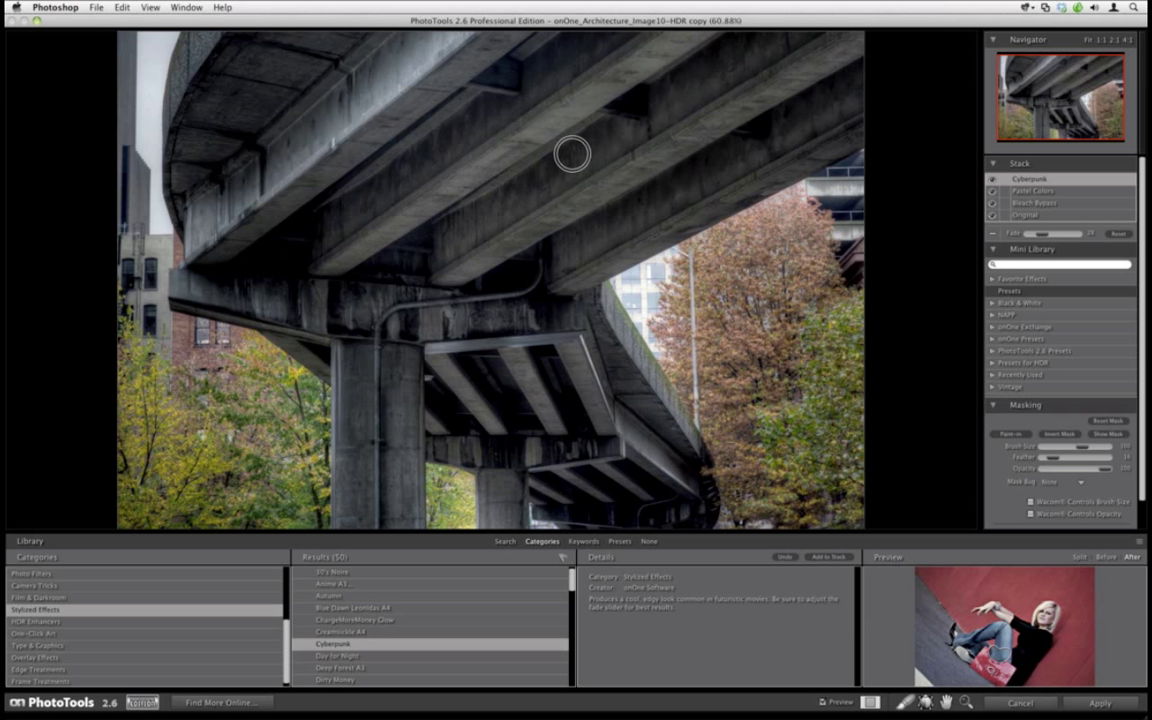
mouse_move(570, 140)
left_mouse_down()
mouse_move(579, 154)
mouse_move(812, 60)
left_mouse_up()
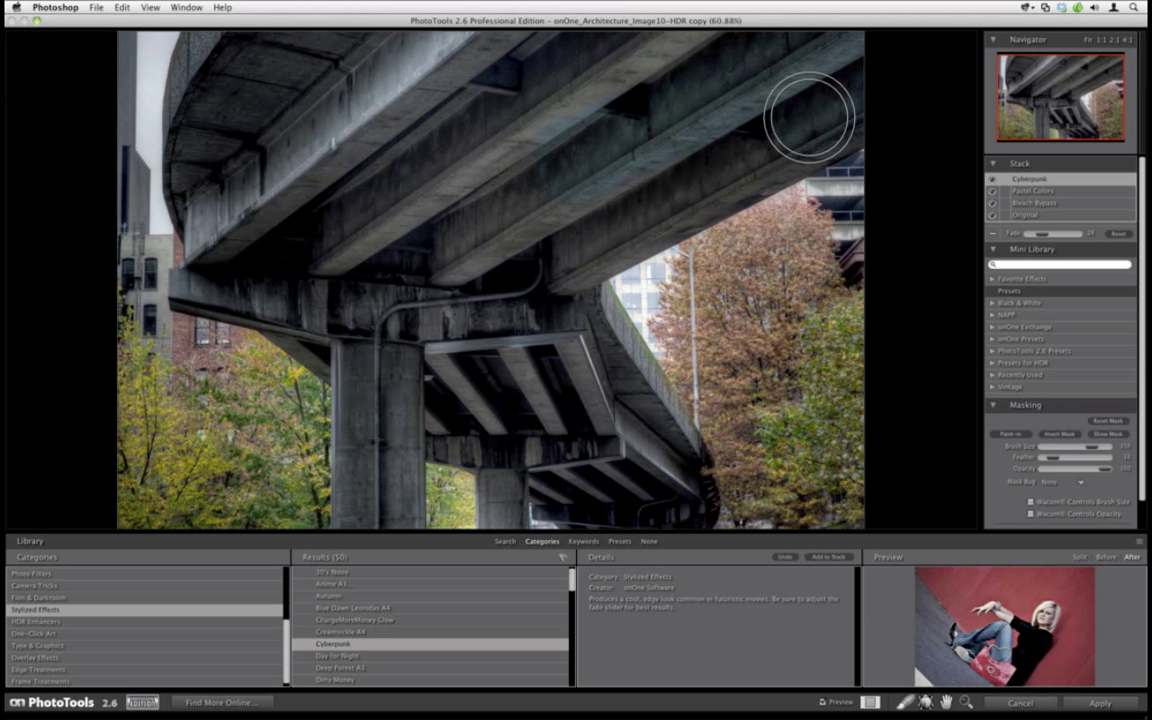
mouse_move(491, 270)
left_mouse_down()
mouse_move(613, 106)
mouse_move(467, 144)
mouse_move(621, 73)
mouse_move(326, 76)
mouse_move(309, 57)
mouse_move(266, 97)
mouse_move(241, 91)
mouse_move(227, 109)
mouse_move(224, 83)
mouse_move(214, 92)
mouse_move(258, 256)
mouse_move(216, 200)
left_mouse_up()
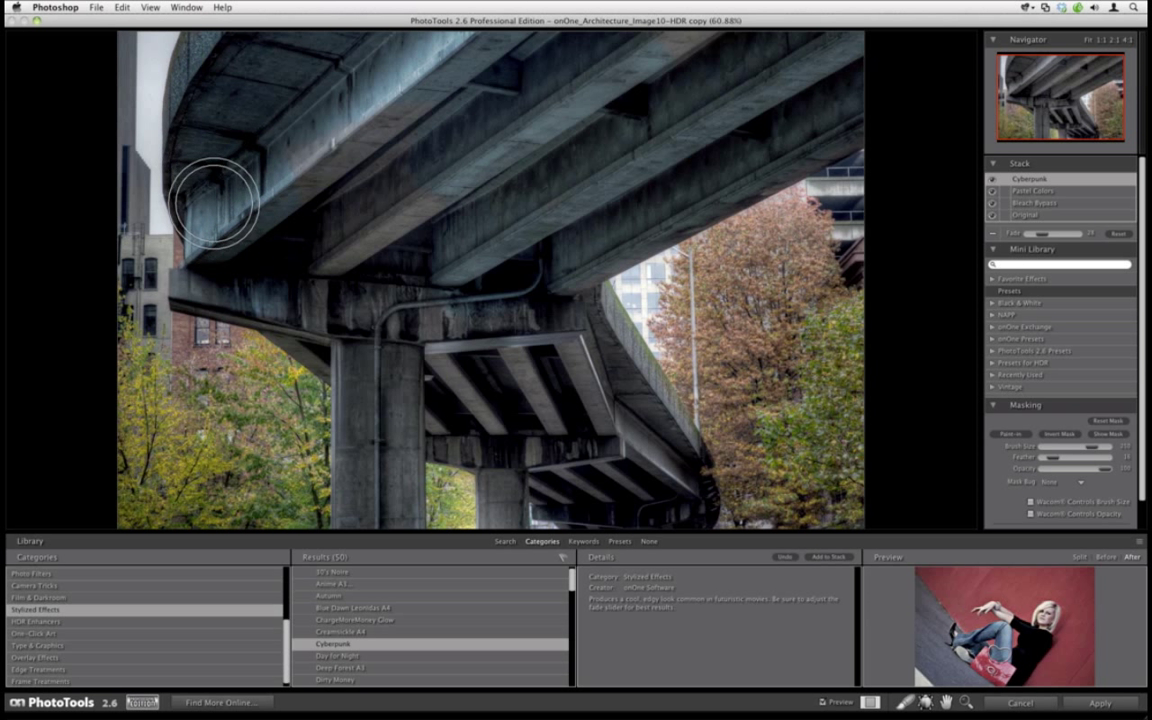
mouse_move(424, 306)
left_mouse_down()
mouse_move(239, 269)
mouse_move(506, 318)
mouse_move(548, 345)
mouse_move(560, 310)
left_mouse_up()
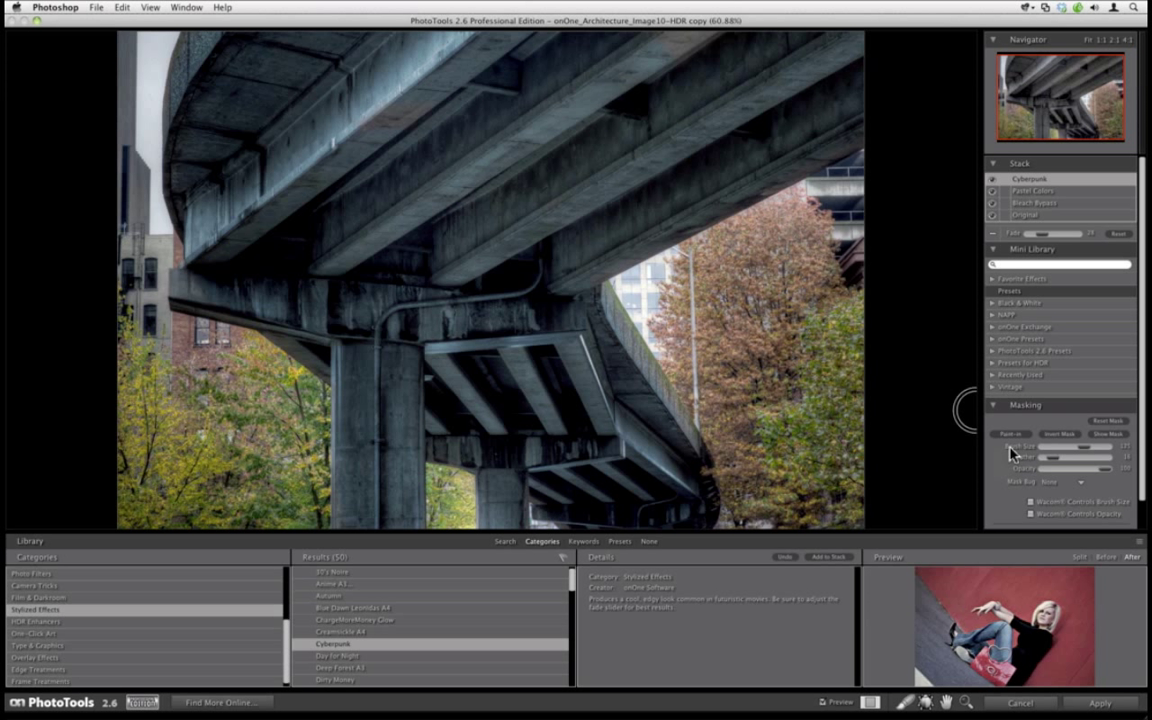
Fill the unpainted hole near the top of the beam mask
left_click(1104, 434)
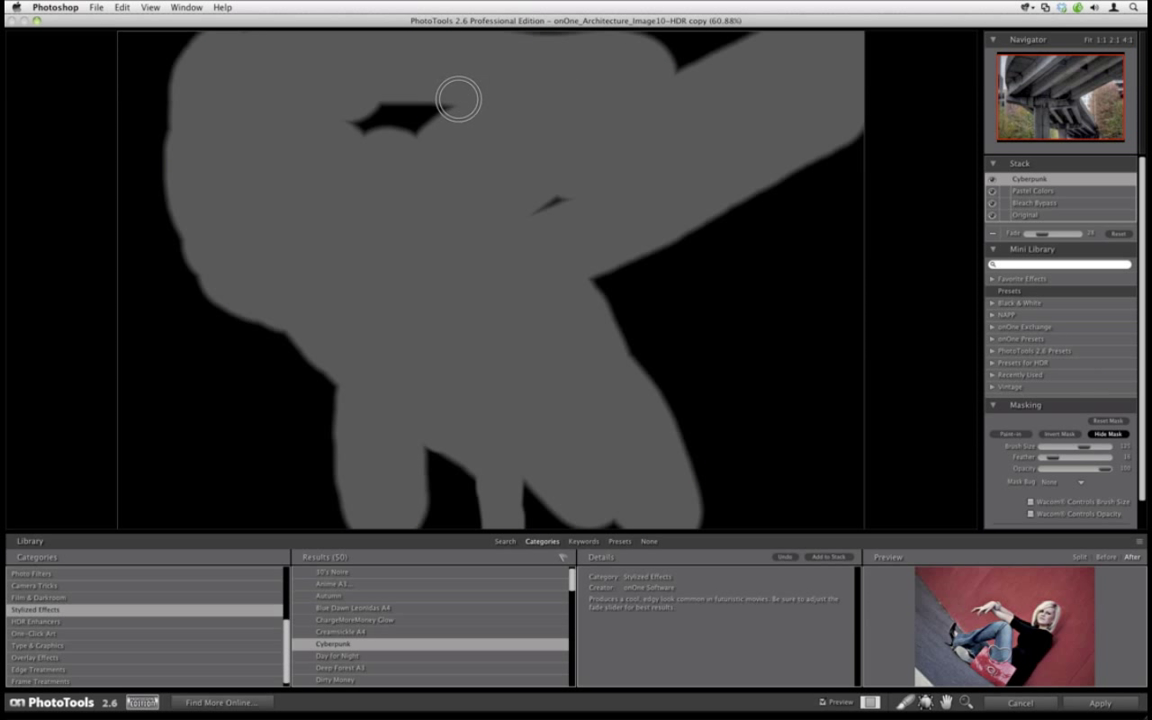
mouse_move(458, 98)
left_mouse_down()
mouse_move(380, 113)
mouse_move(430, 126)
mouse_move(532, 185)
mouse_move(519, 218)
mouse_move(689, 70)
mouse_move(661, 46)
mouse_move(463, 33)
mouse_move(411, 71)
left_mouse_up()
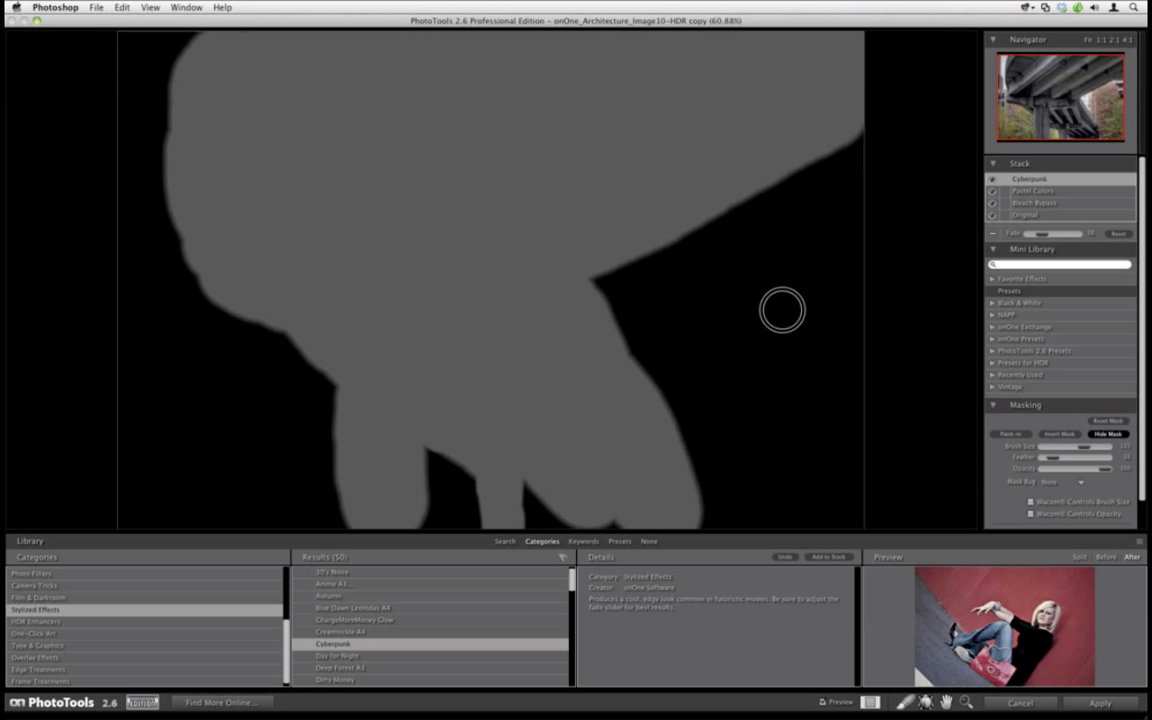
left_click(1105, 436)
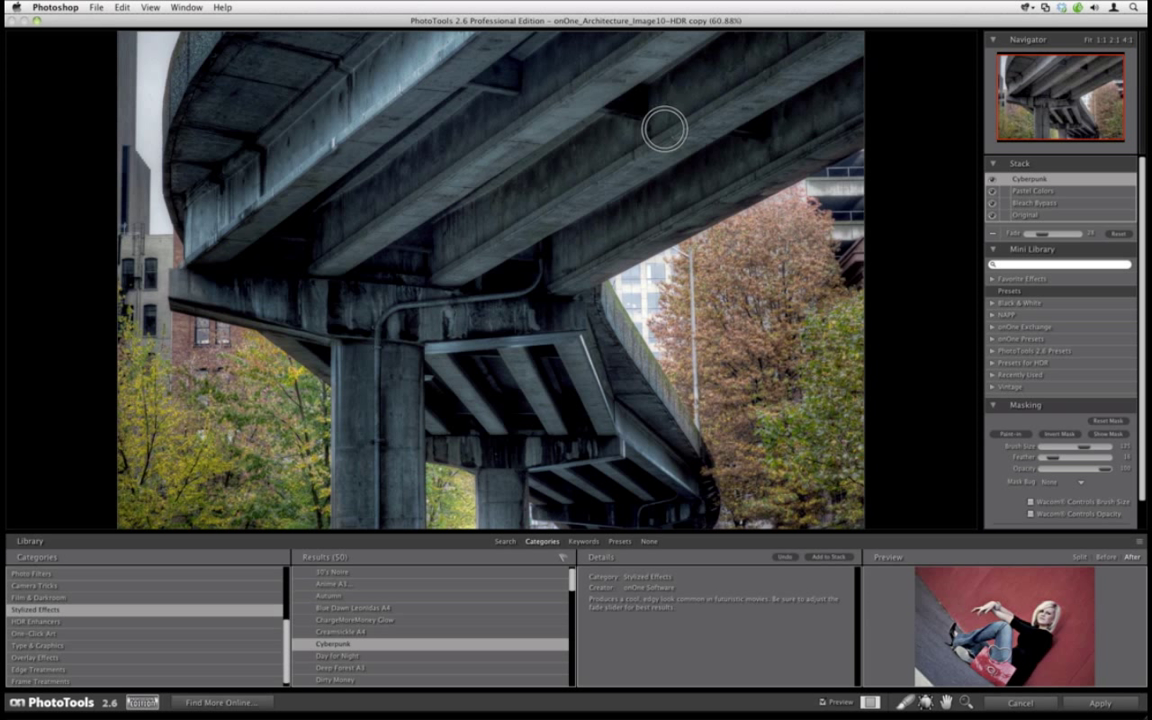
Compare the effect on and off, then cancel PhotoTools and close the copy without saving
left_click(822, 703)
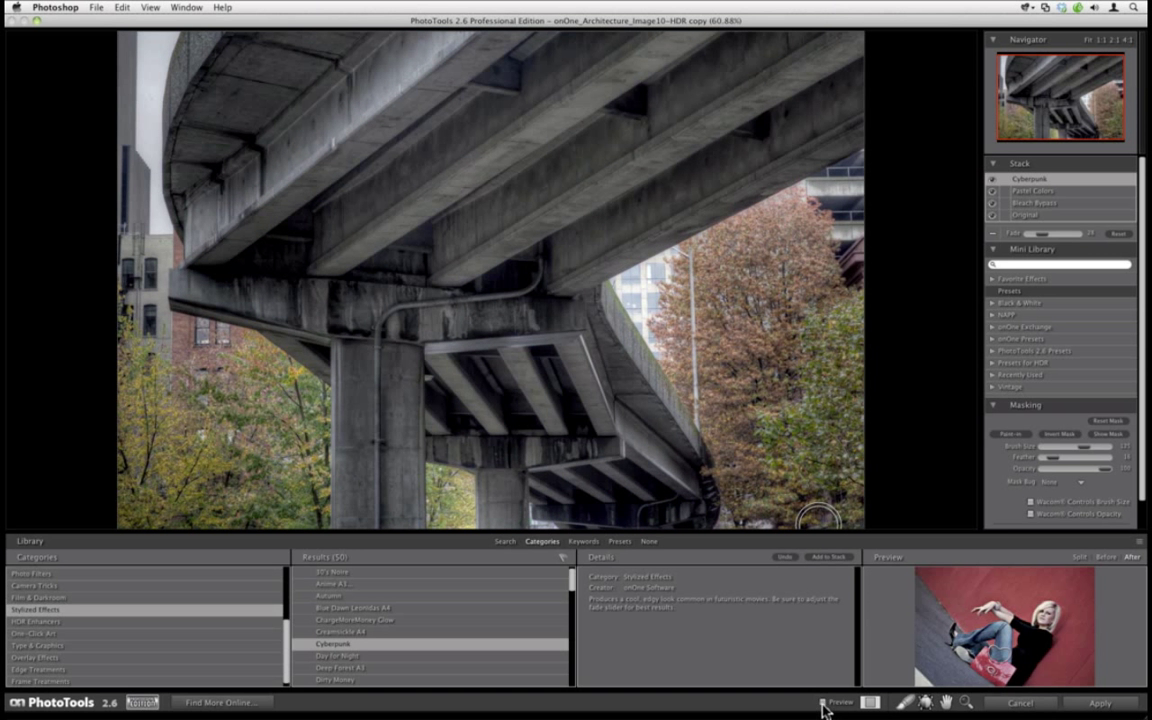
left_click(823, 705)
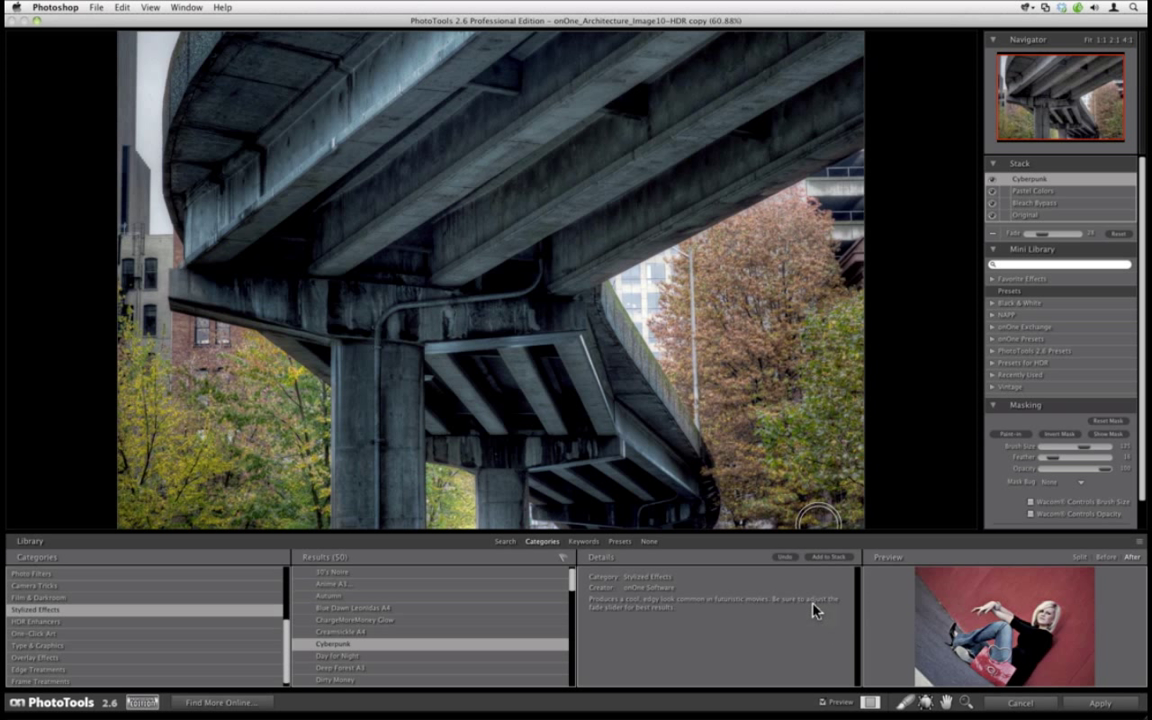
left_click(1021, 705)
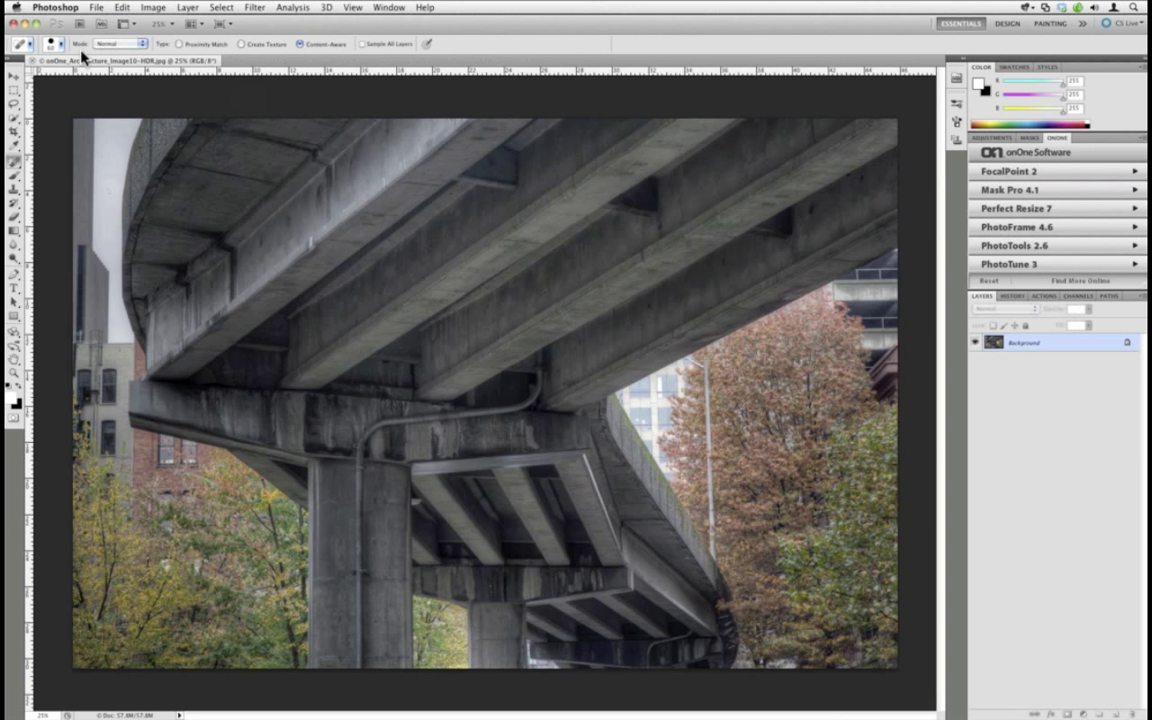
key("super+w")
left_click(516, 250)
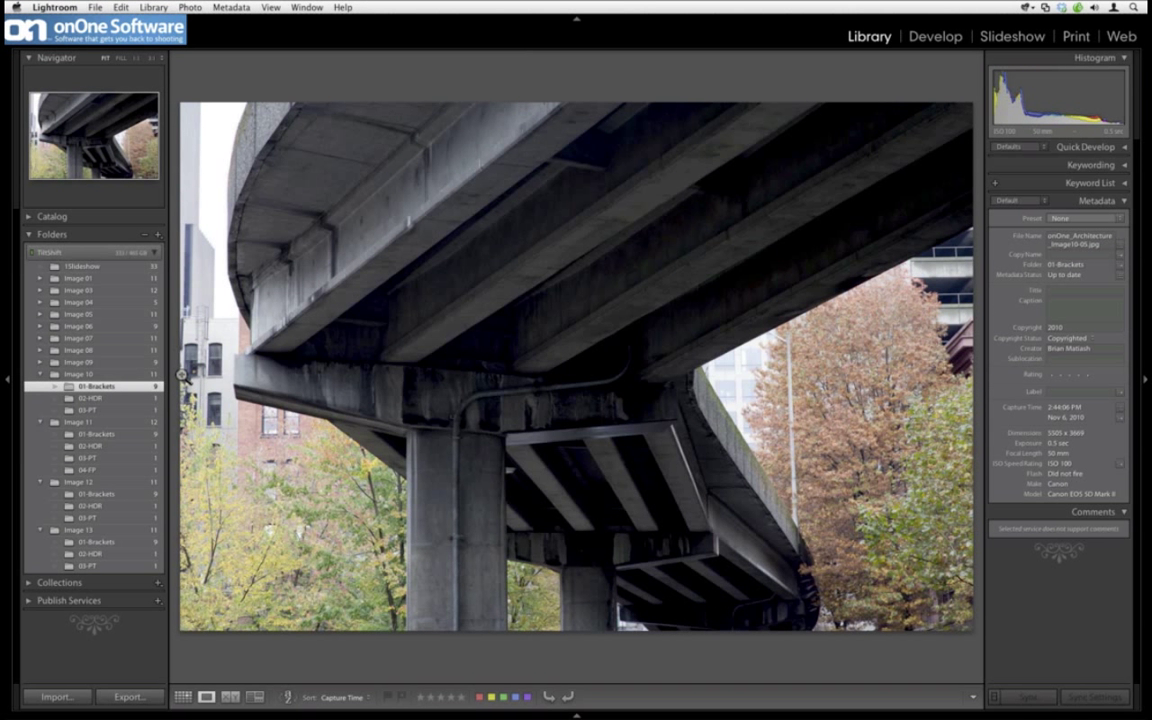
View Image 10's 02-HDR and 03-PT folders, then open Image 11's 01-Brackets folder
left_click(152, 398)
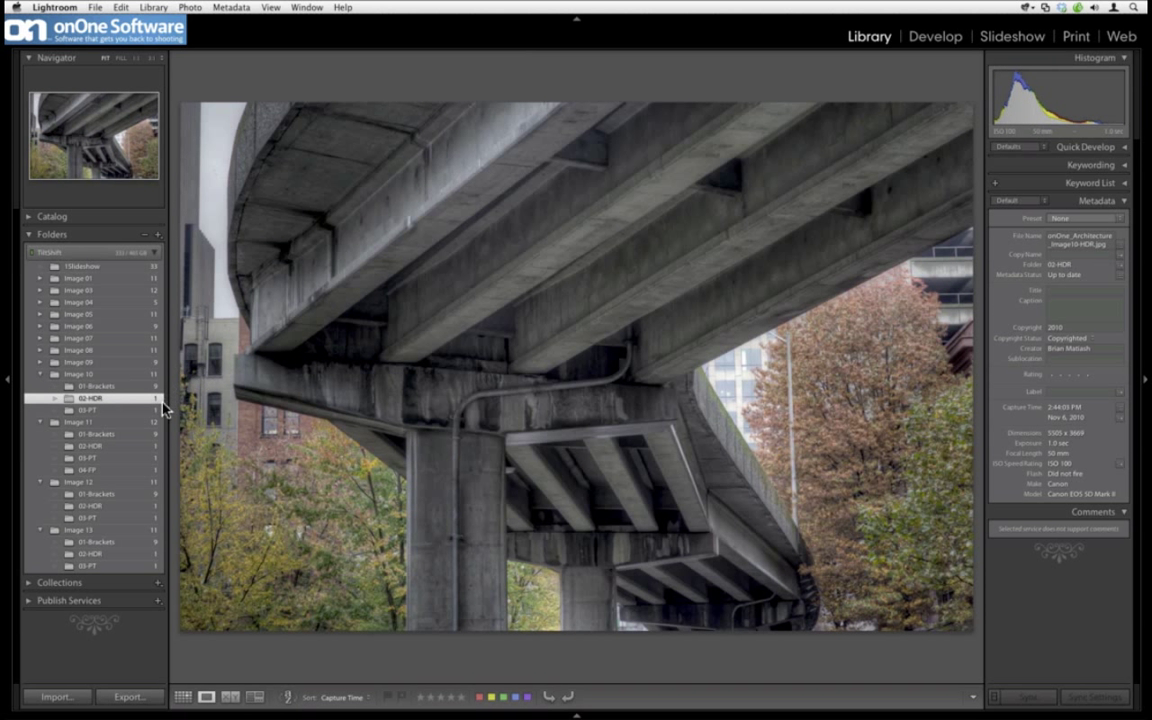
left_click(155, 411)
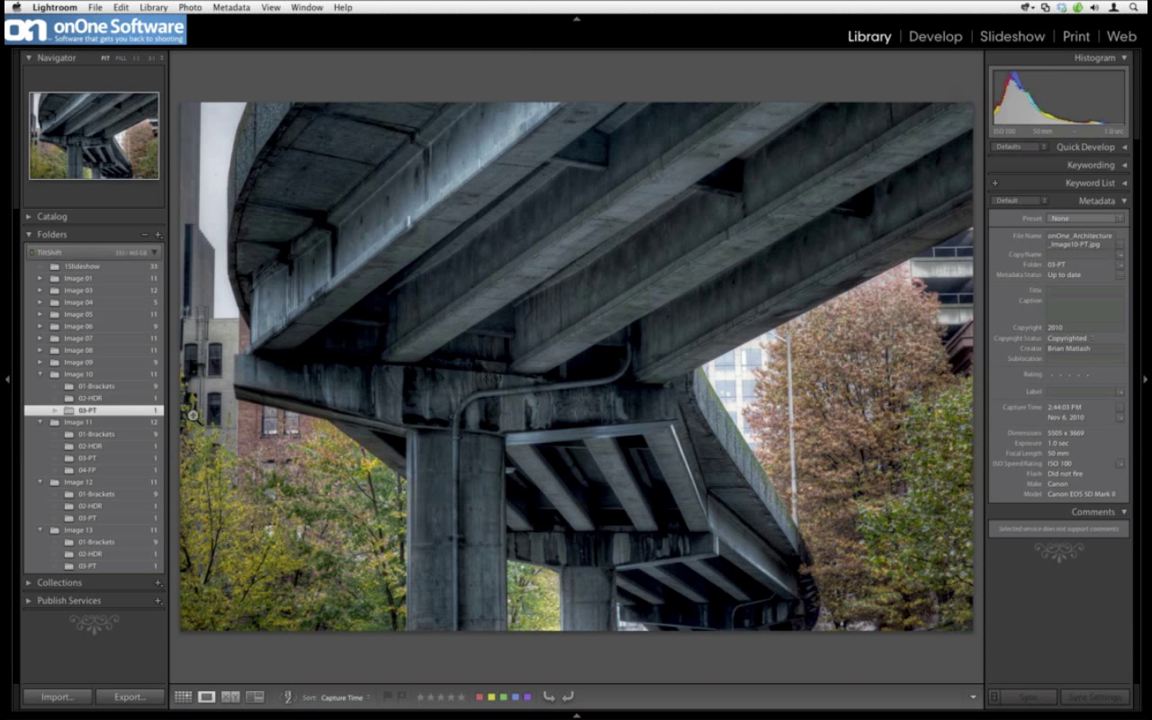
left_click(120, 434)
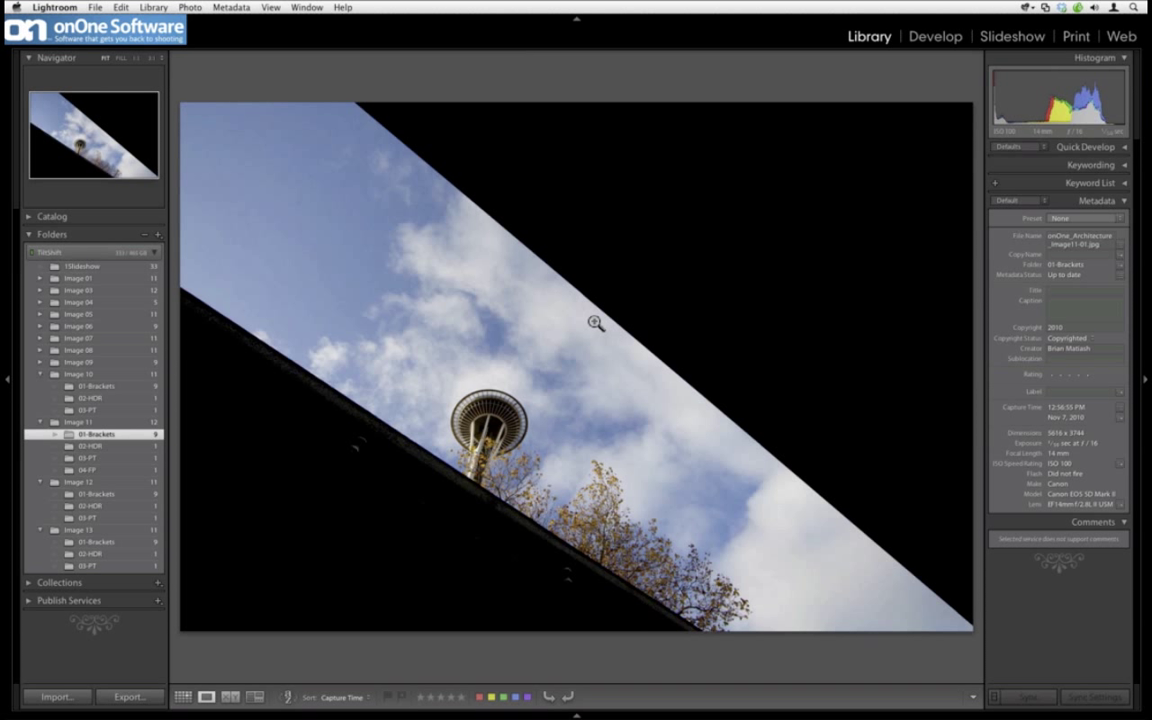
Cycle back and forth through the Image11 Space Needle bracket exposures with the arrow keys
key("Right")
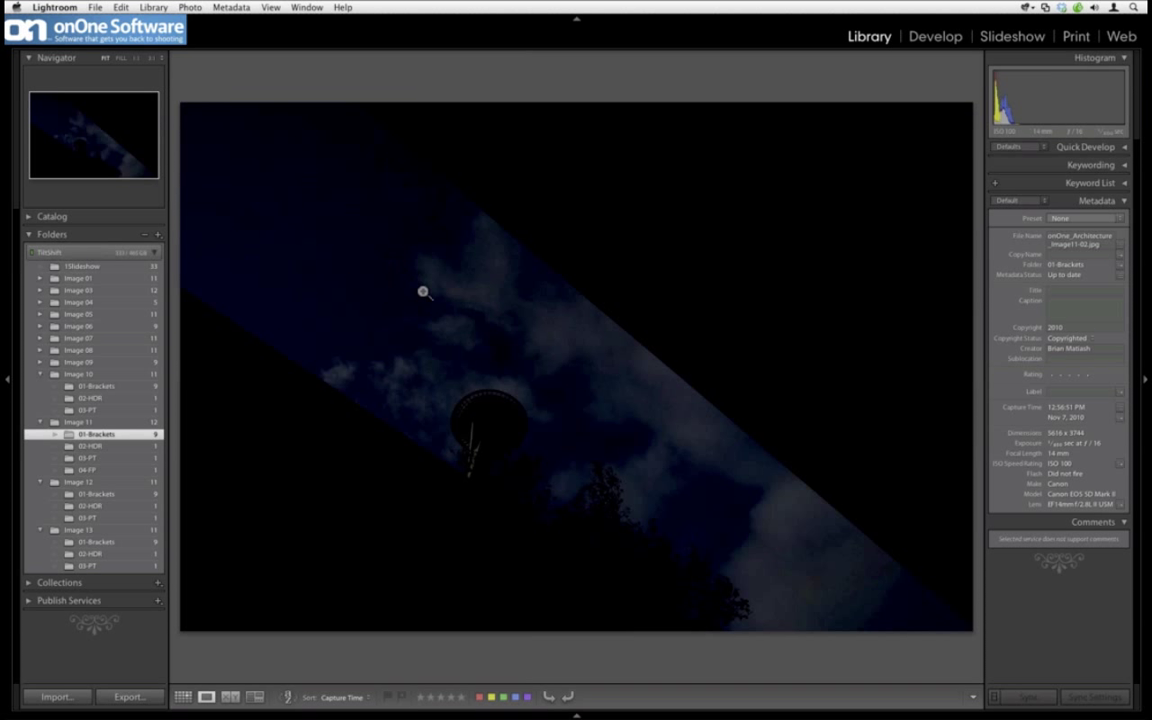
key("Right")
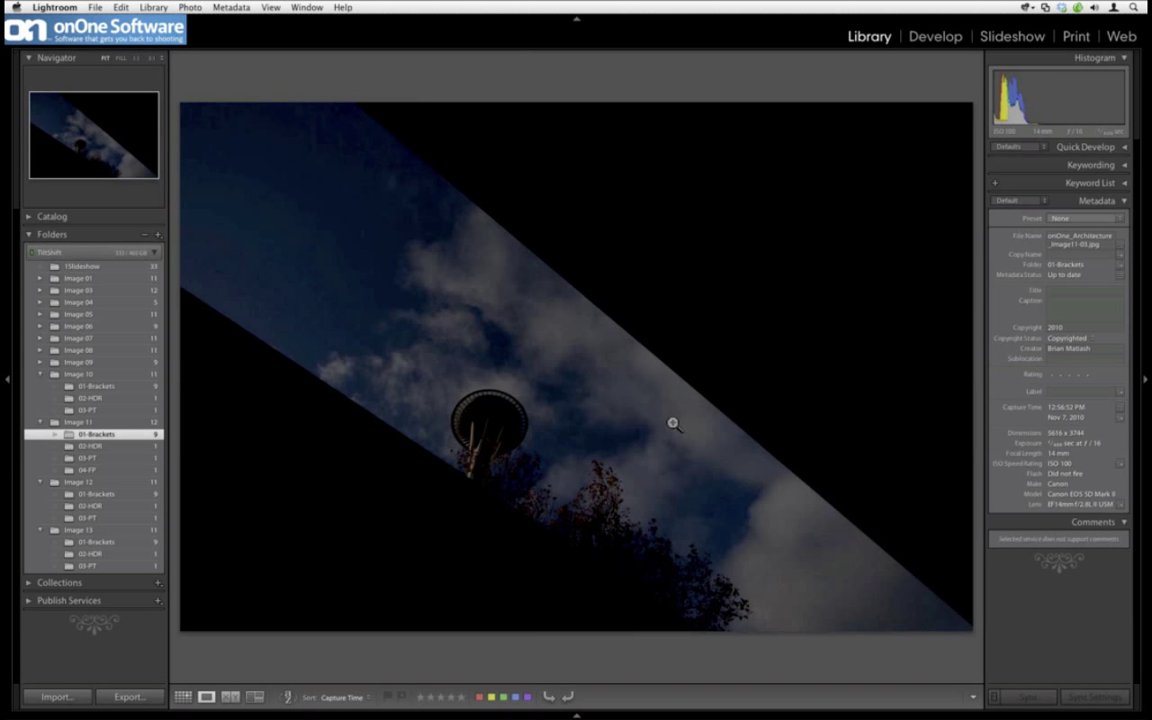
key("Right")
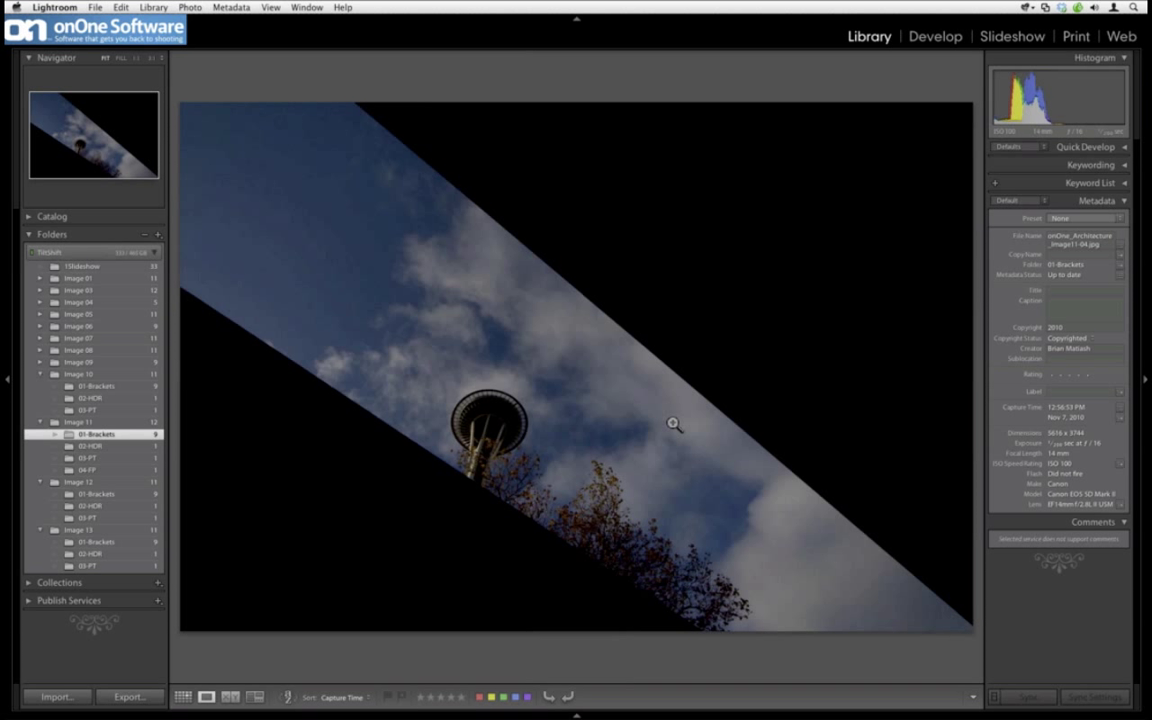
key("Right")
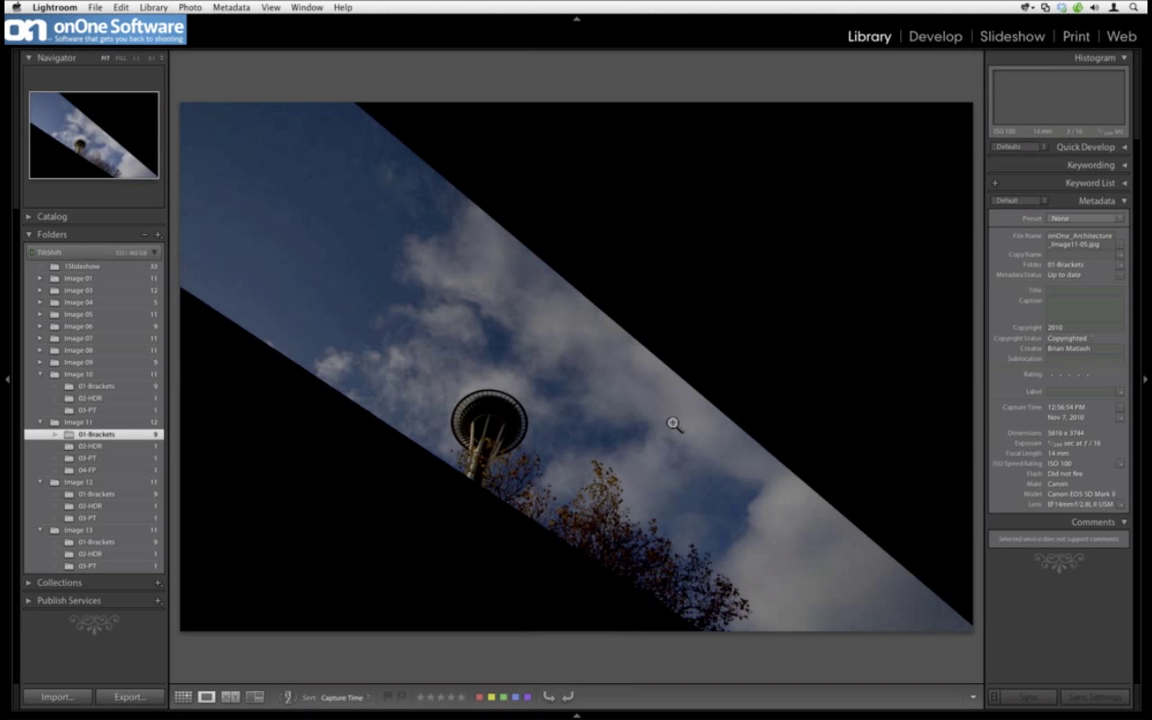
key("Right")
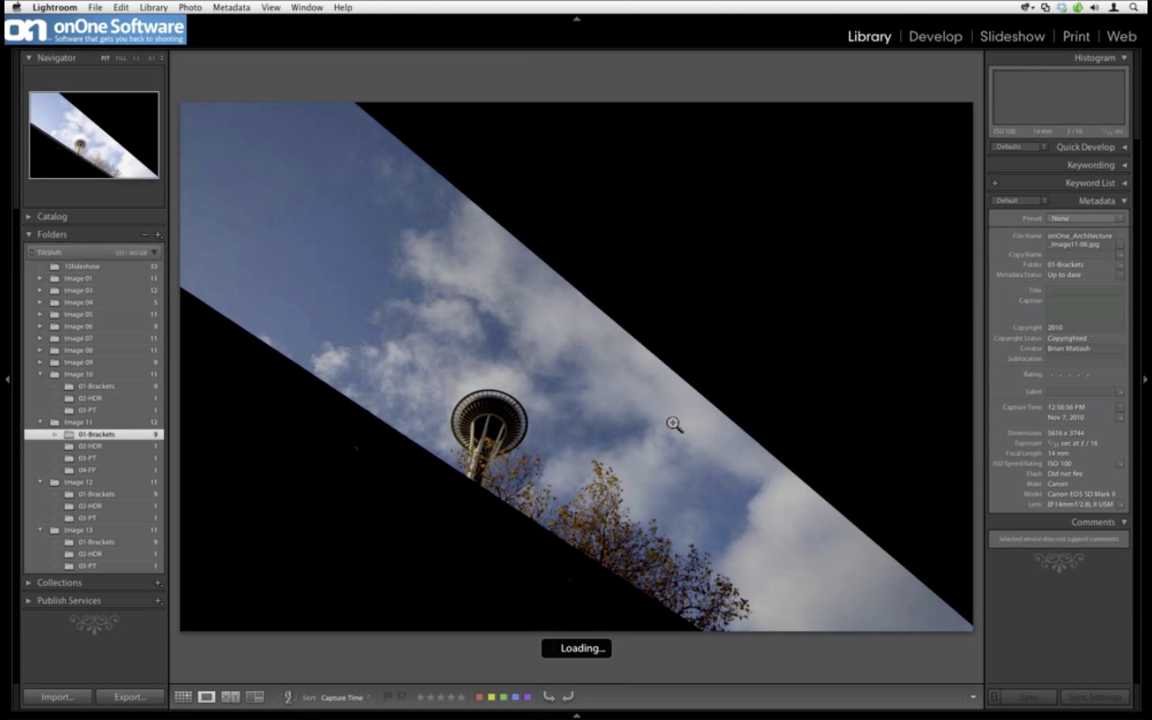
key("Right")
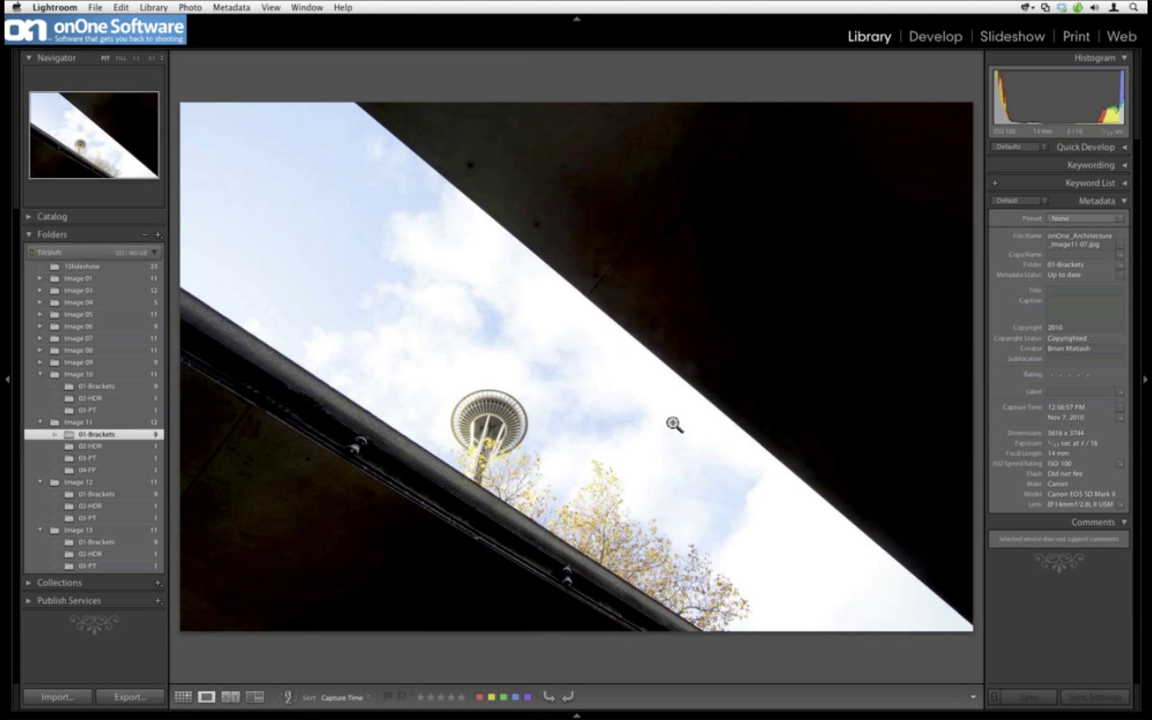
key("Right")
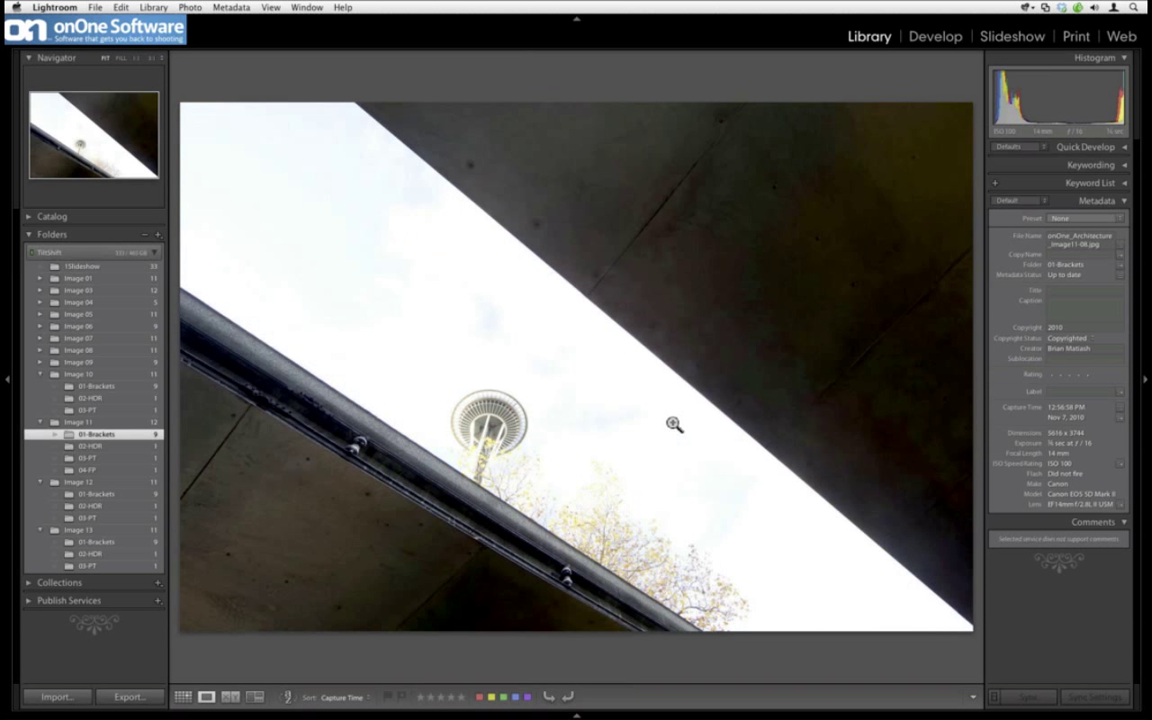
key("Right")
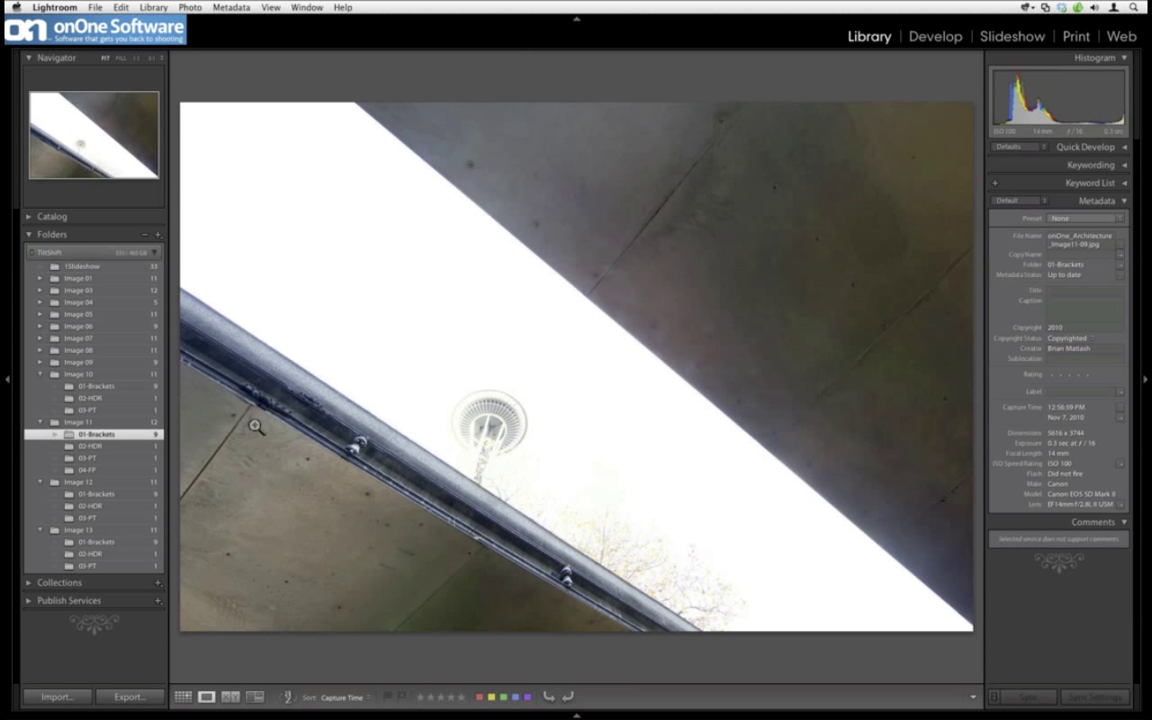
key("Left")
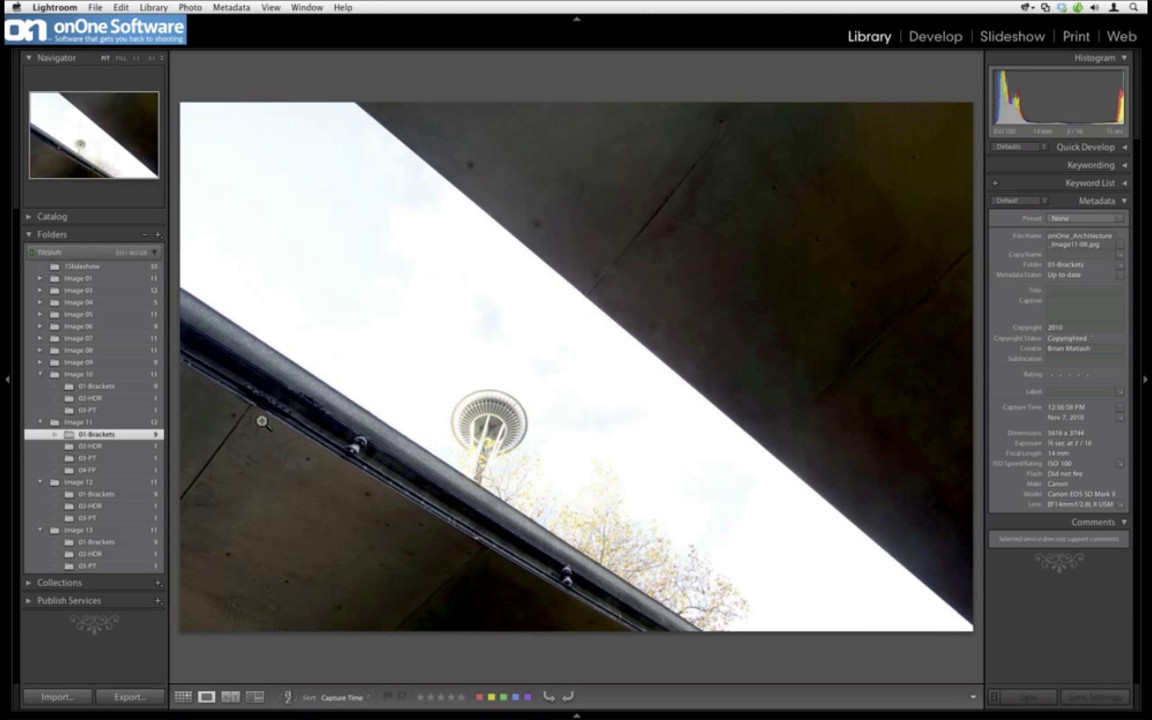
key("Left")
key("Left")
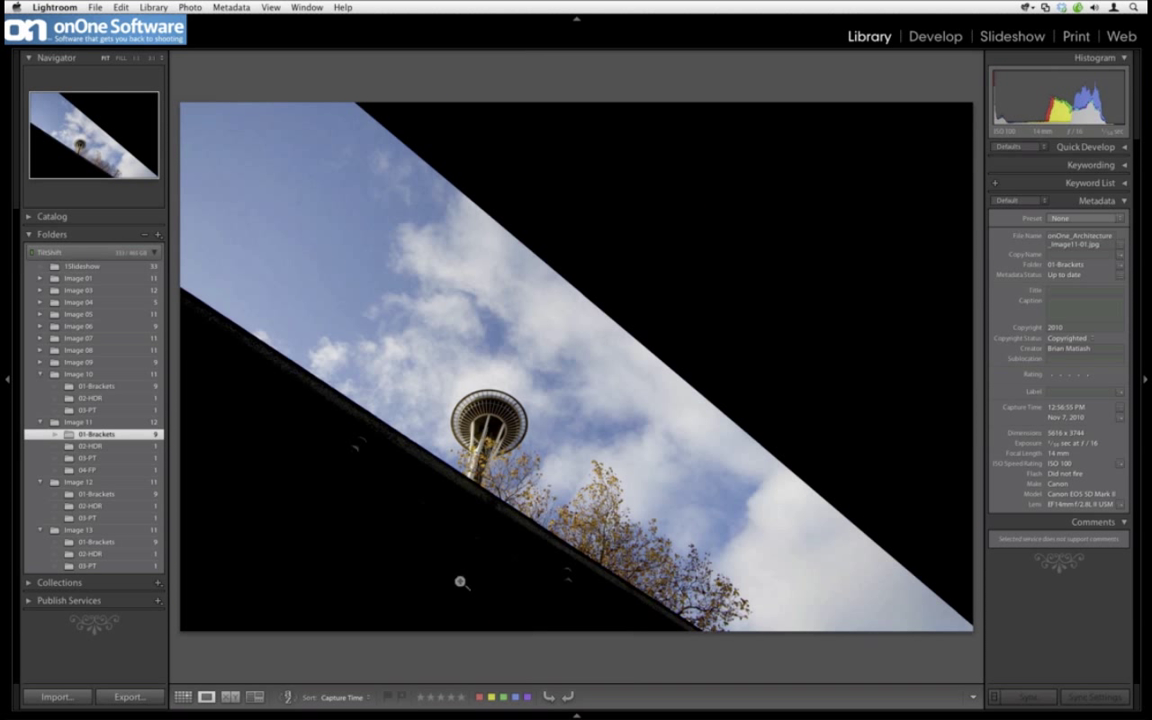
key("Right")
key("Right")
key("Right")
key("Right")
key("Right")
key("Right")
key("Right")
key("Right")
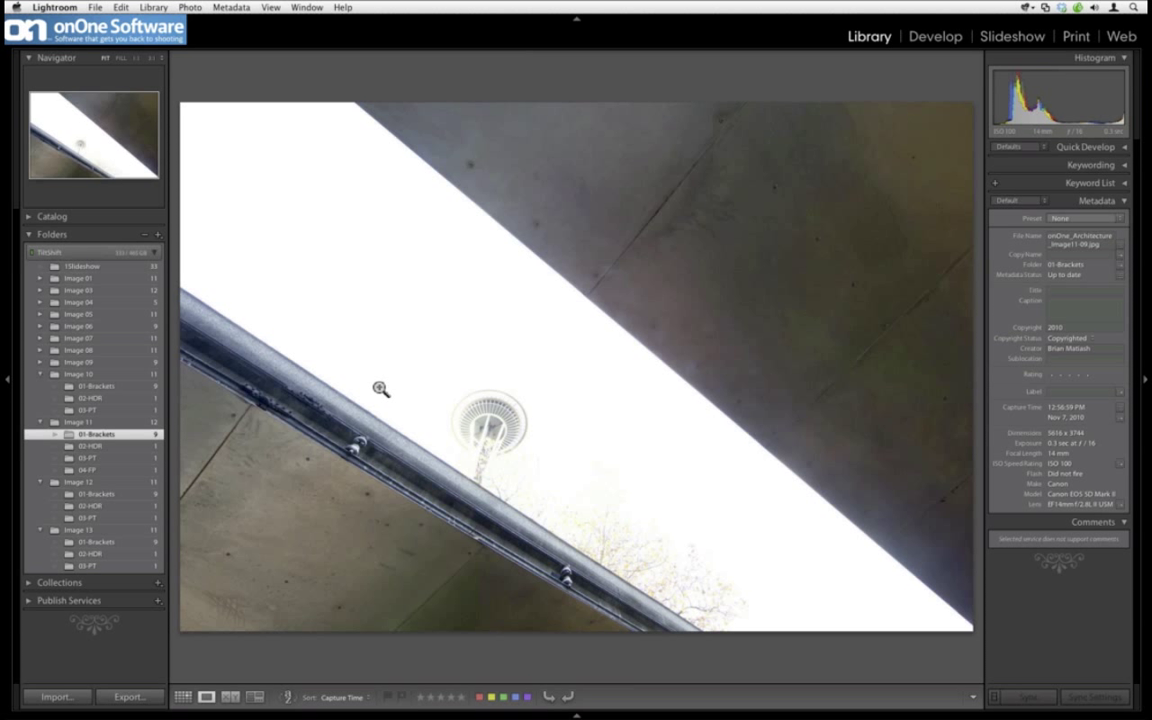
key("Left")
key("Left")
key("Left")
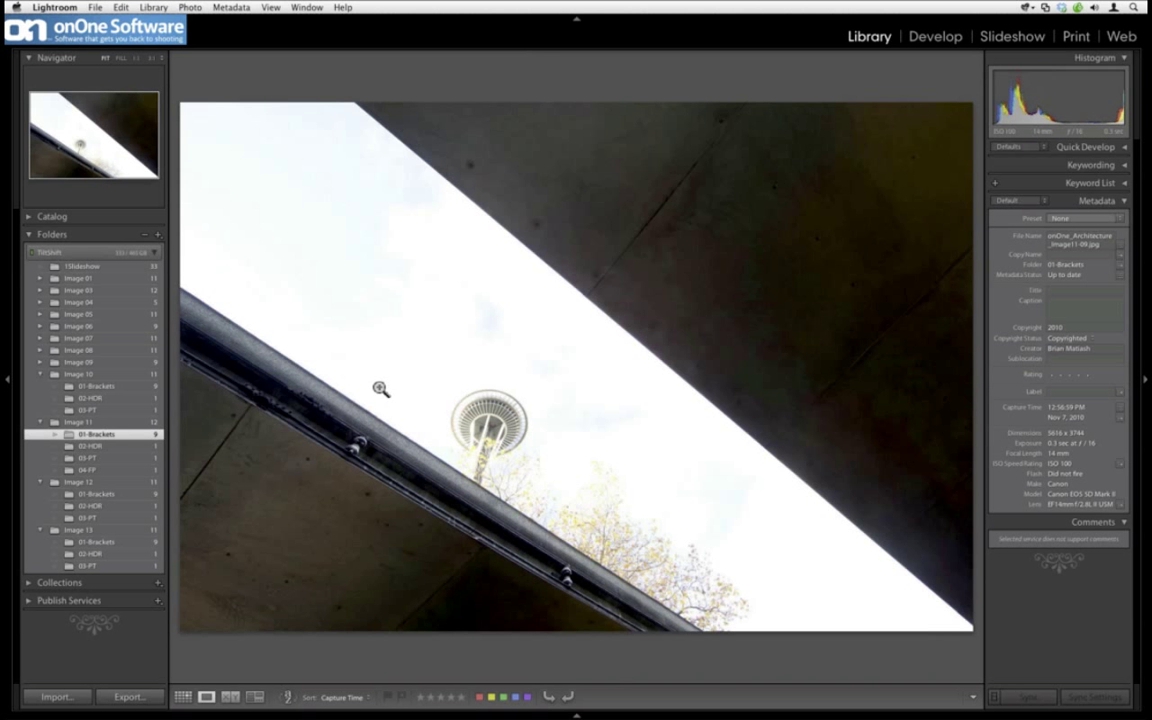
Flip between the dark 02 and bright 07 brackets, settling on Image11-06.jpg
key("Left")
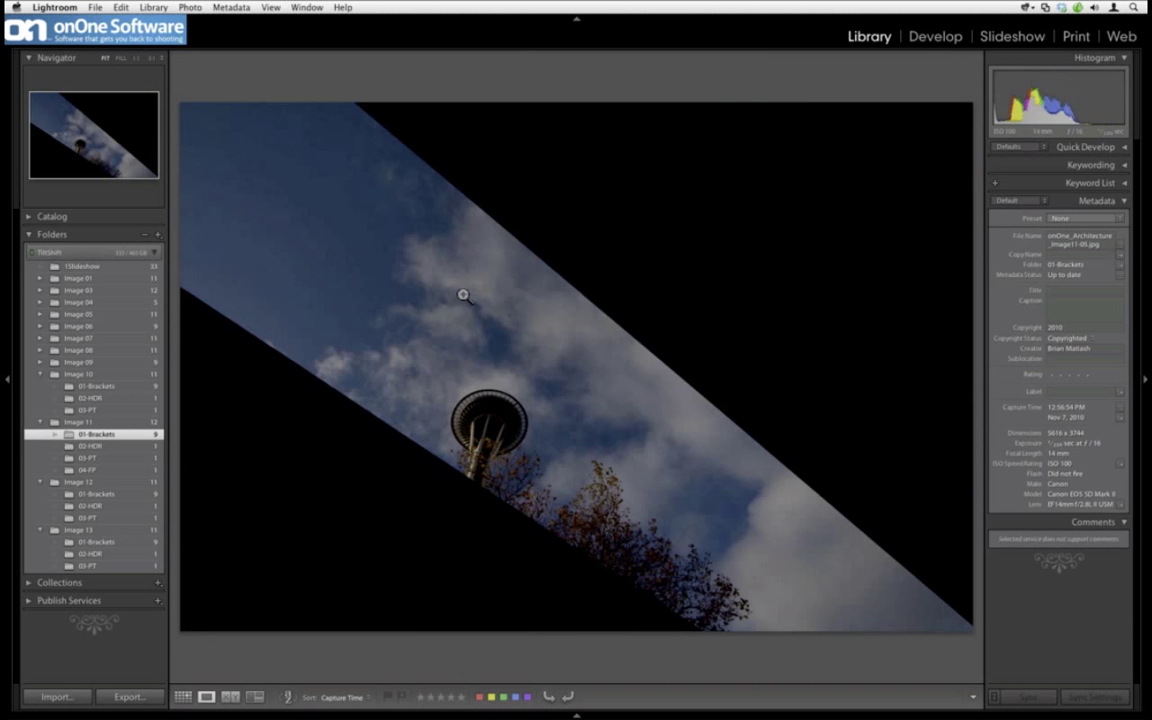
key("Left")
key("Right")
key("Right")
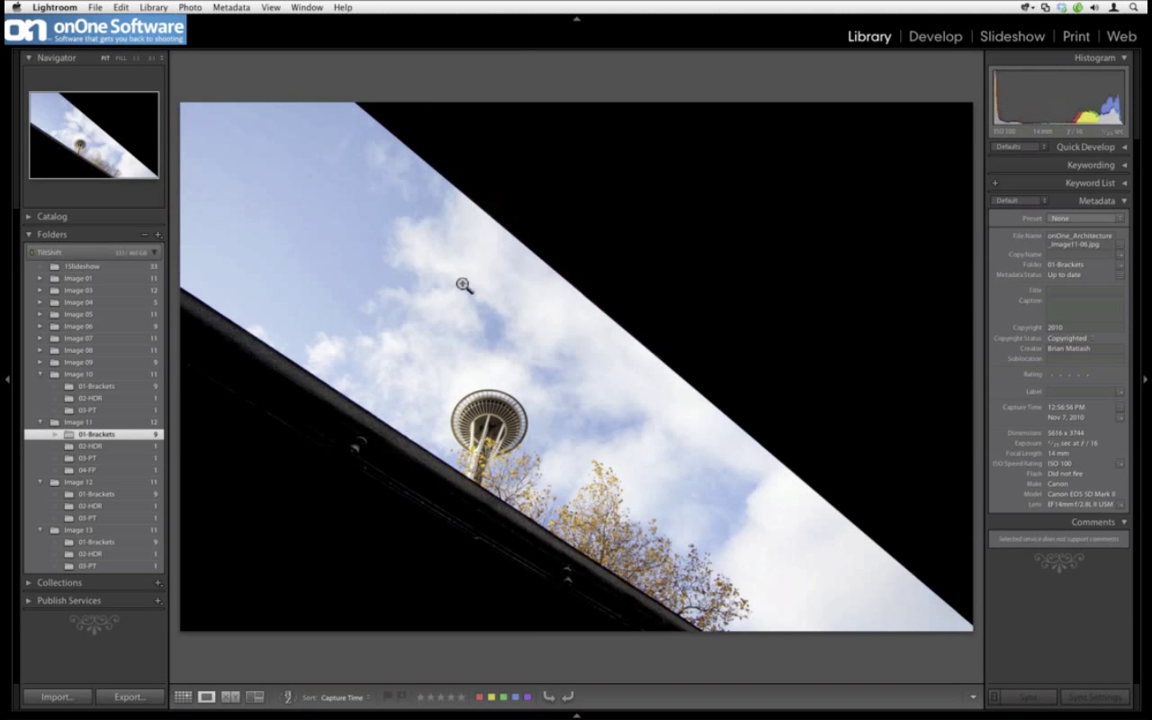
key("Right")
key("Left")
key("Left")
key("Left")
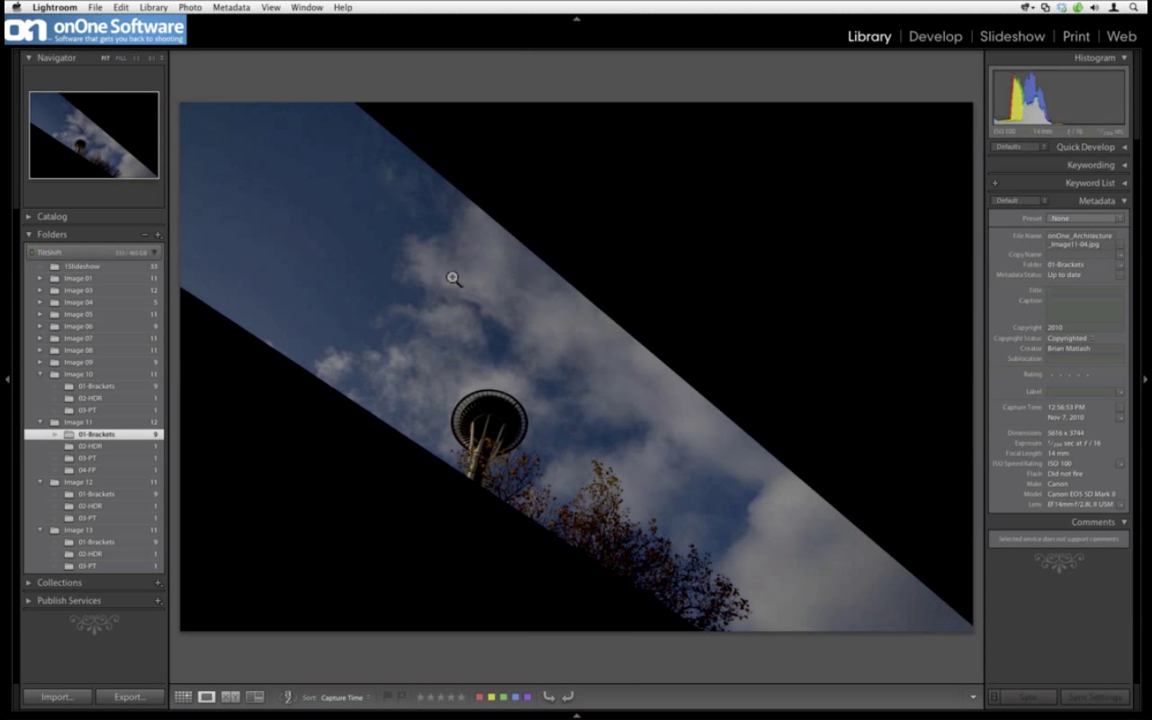
key("Left")
key("Left")
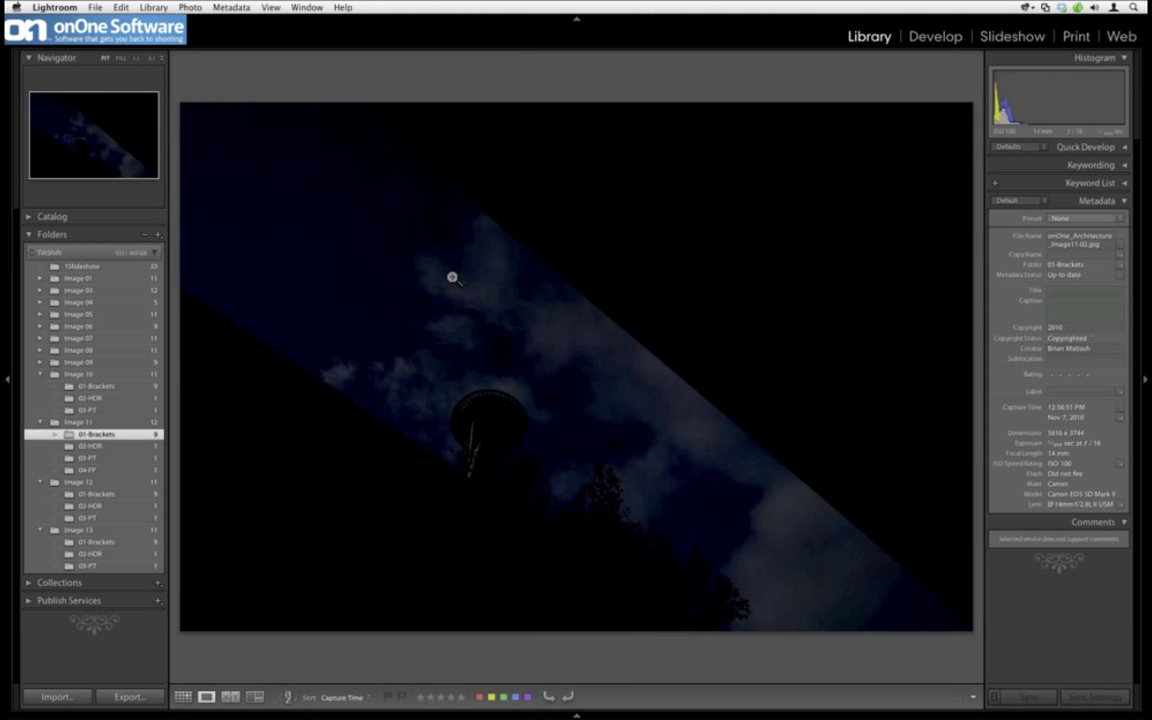
key("Right")
key("Right")
key("Right")
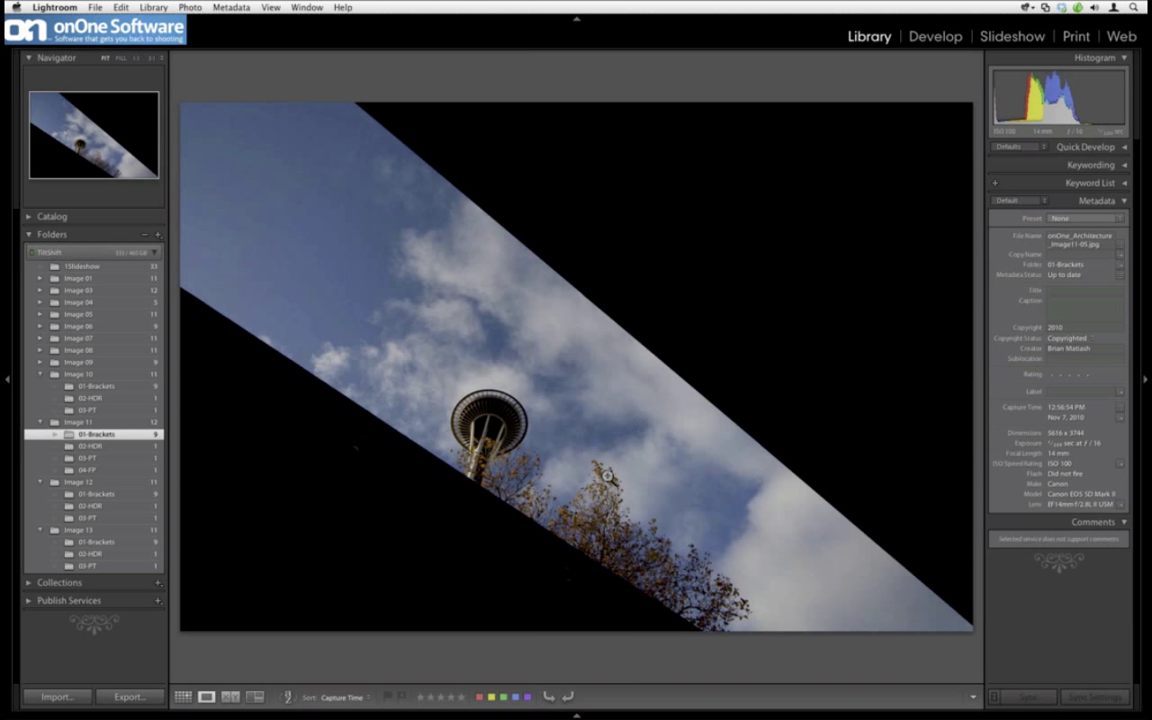
key("Left")
key("Right")
key("Right")
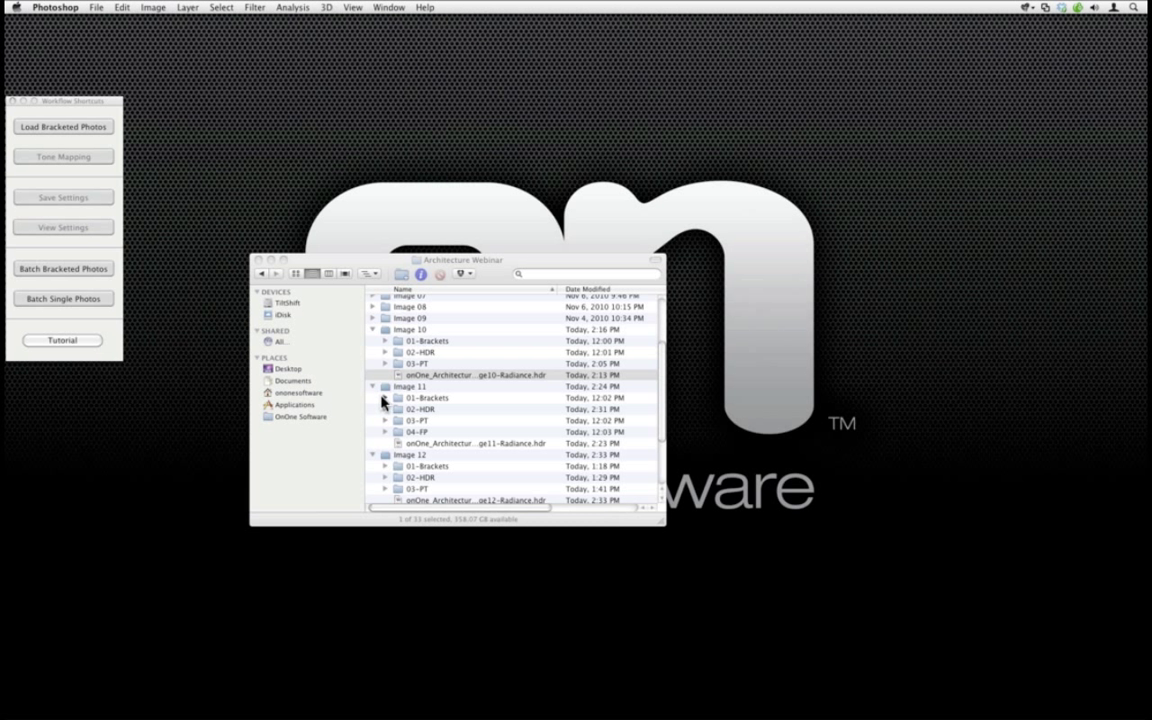
Select all nine Image11 jpgs in 01-Brackets and open them in Photomatix Pro
left_click(384, 398)
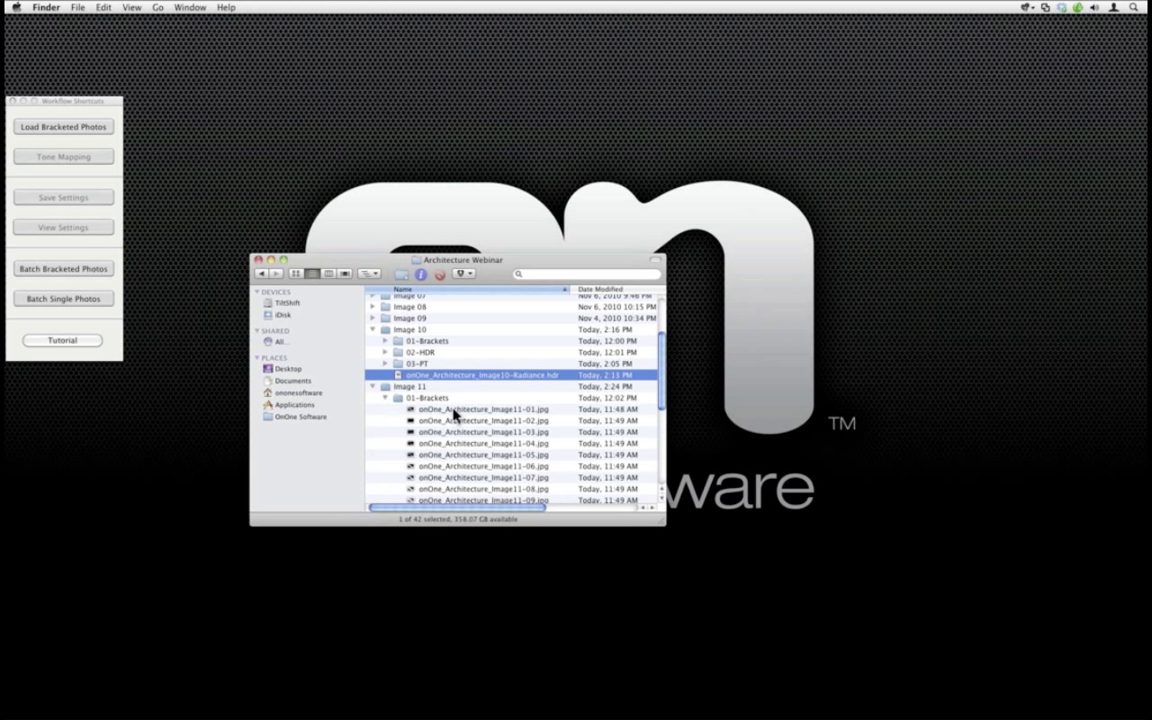
left_click(440, 395)
left_click(457, 407)
scroll(480, 450, "down", 1)
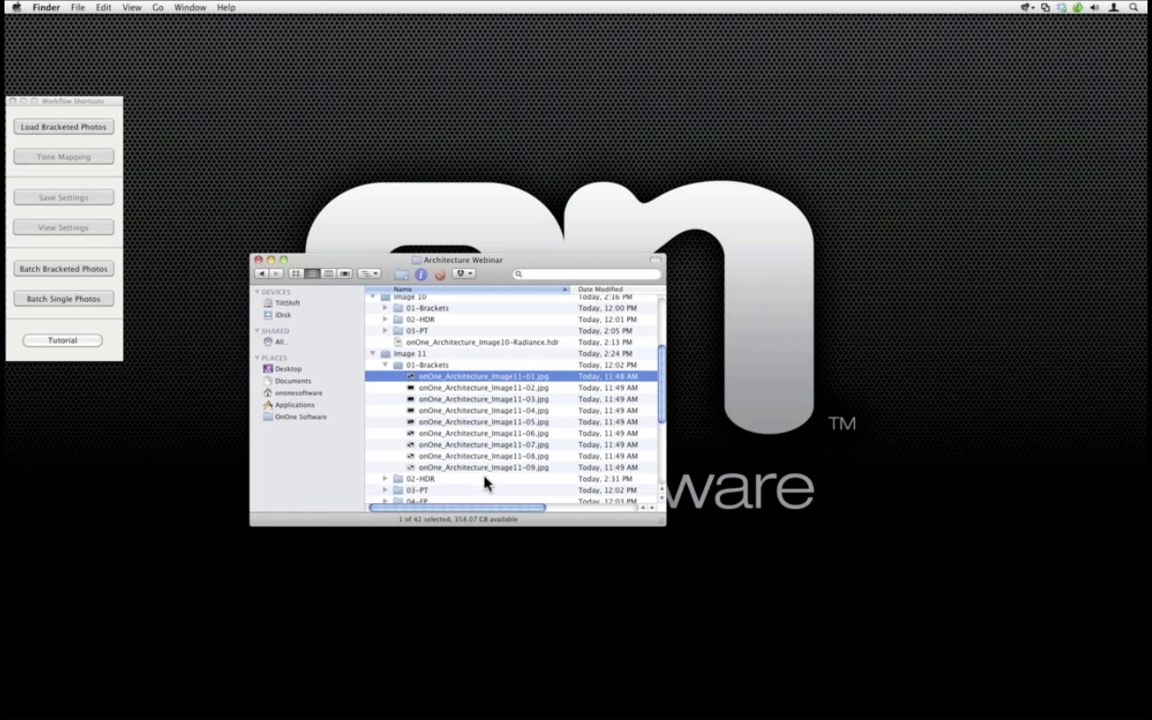
left_click(487, 467, "shift")
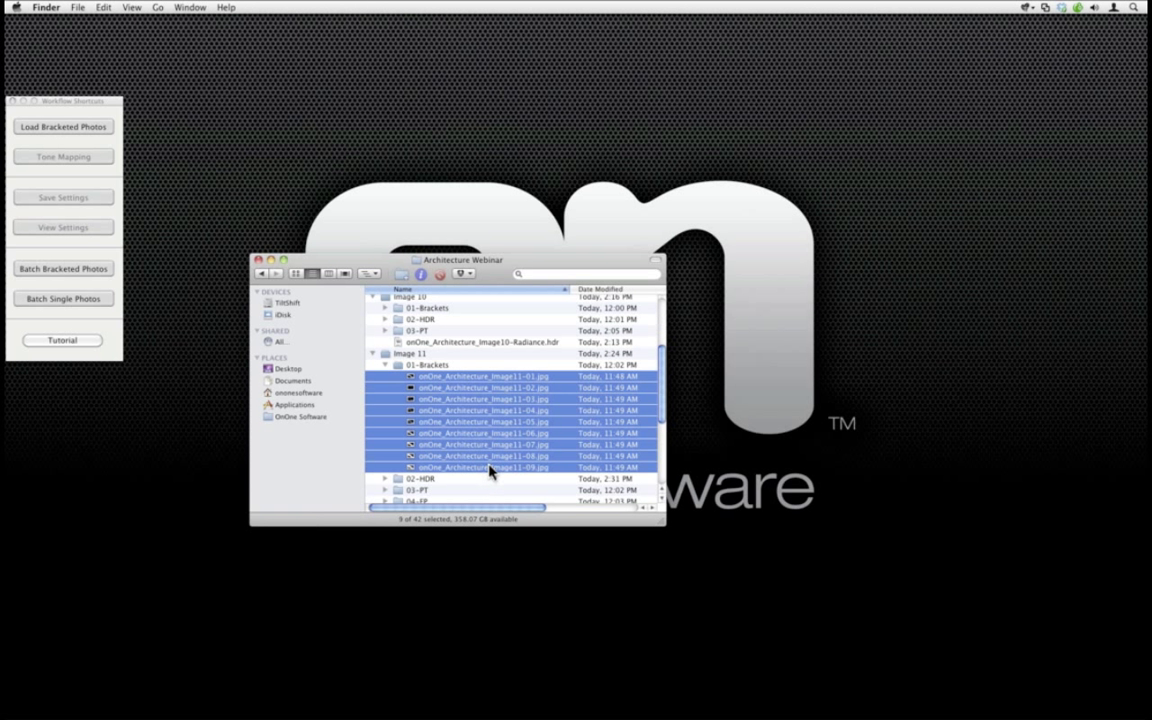
right_click(454, 422)
mouse_move(560, 435)
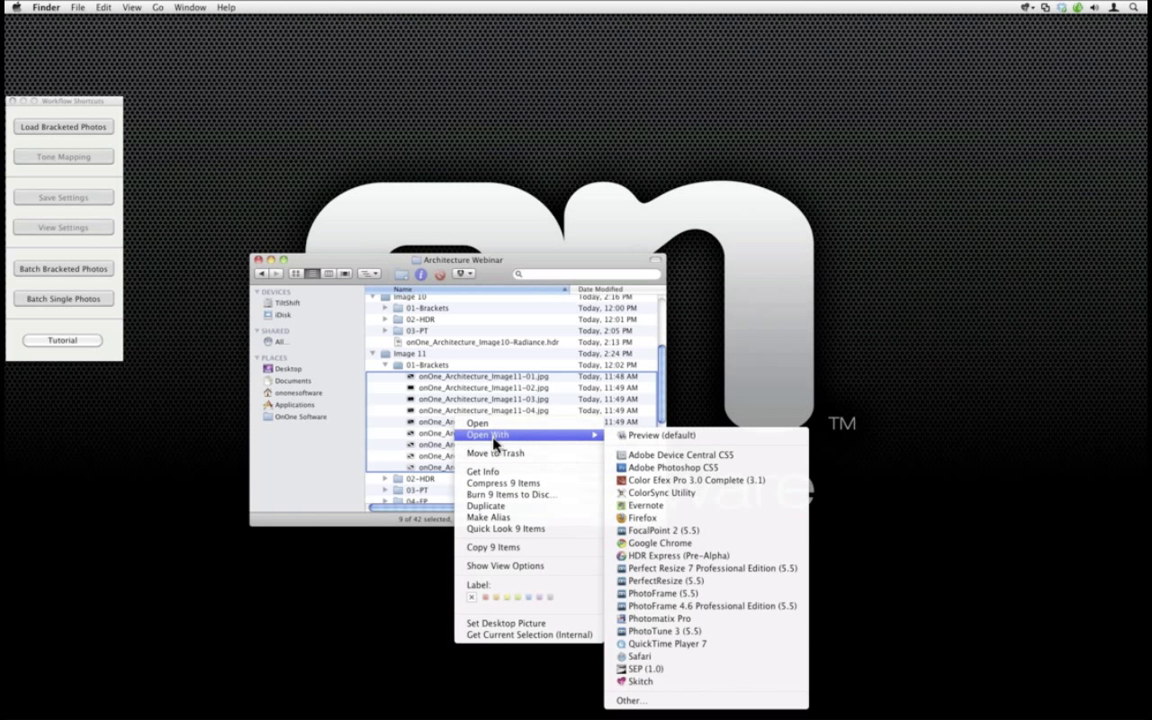
left_click(665, 627)
left_click(678, 241)
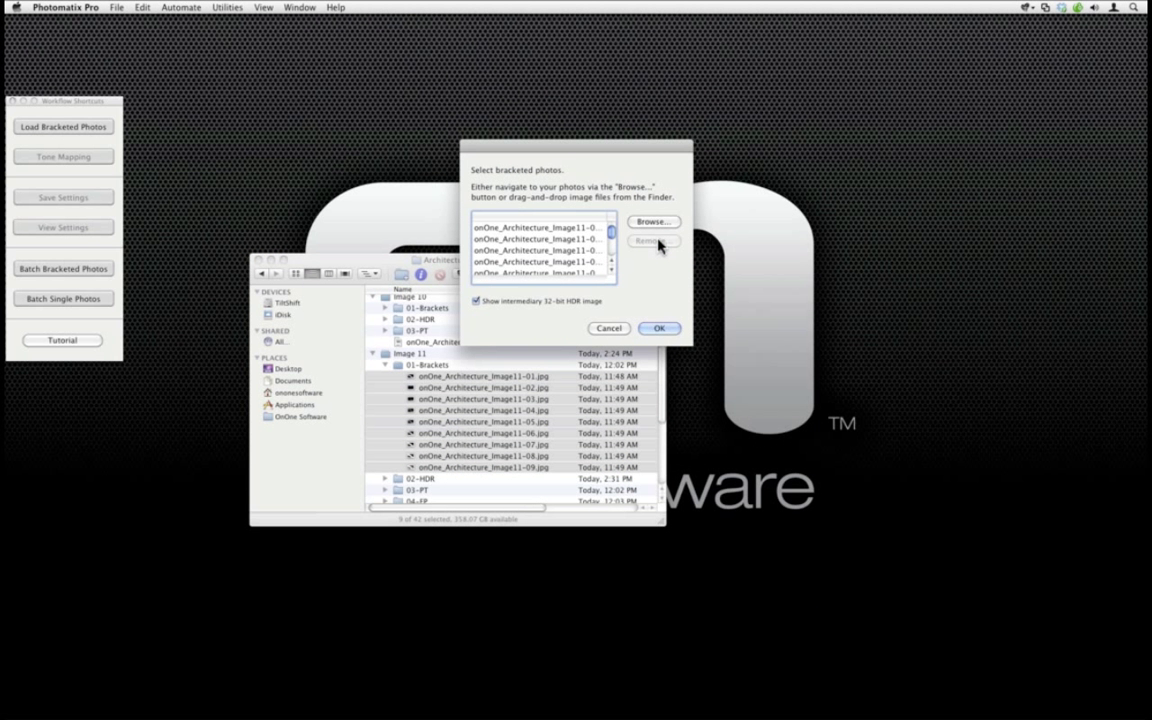
Uncheck 'Show intermediary 32-bit HDR image' and confirm the nine-bracket selection
left_click(477, 301)
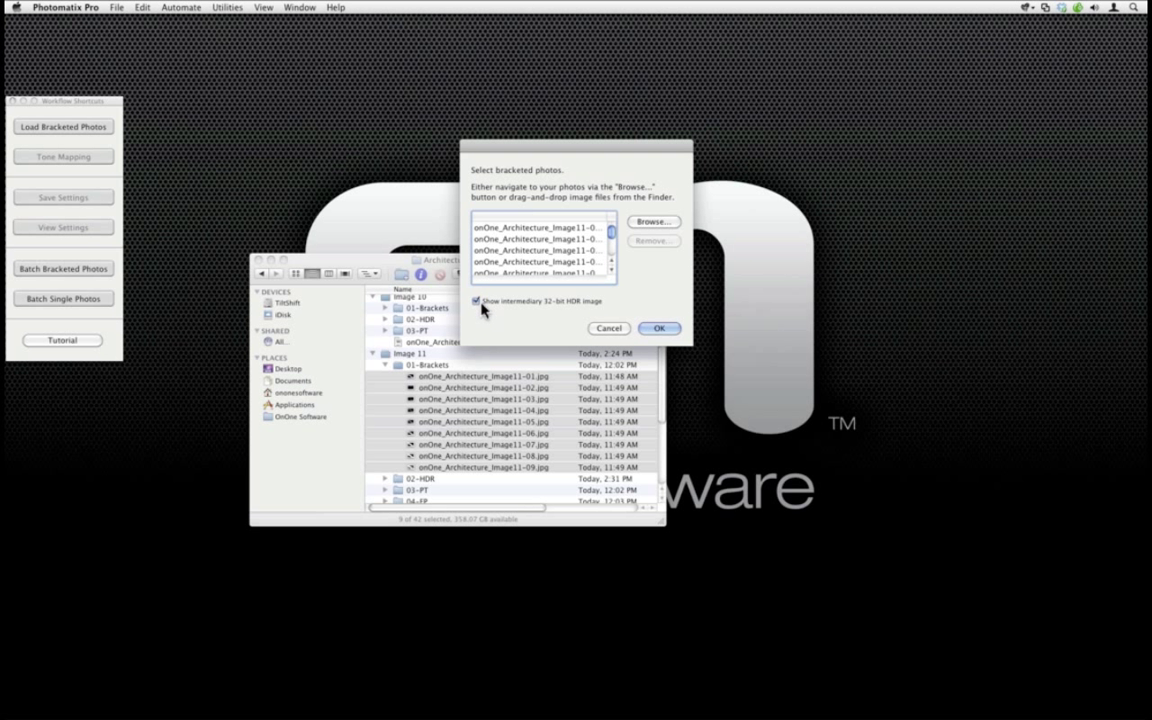
left_click(643, 330)
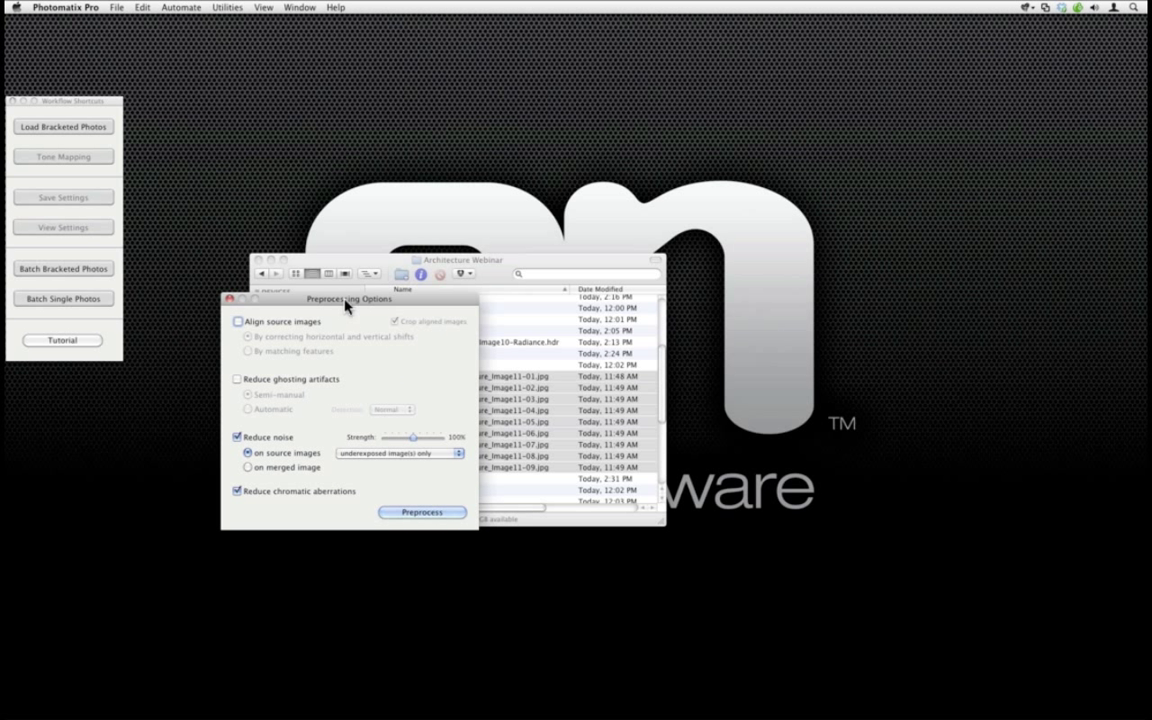
Enable semi-manual ghosting reduction, preprocess the brackets, and reposition the Selective Deghosting window
left_click_drag(349, 299, 479, 149)
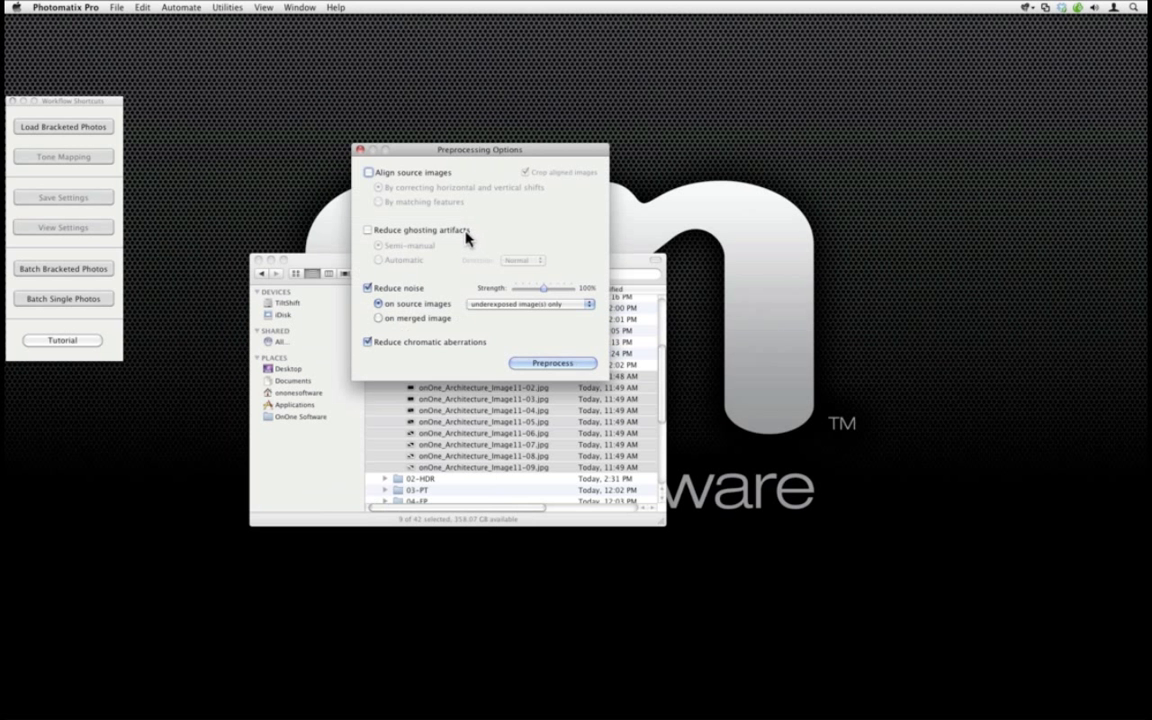
left_click(368, 231)
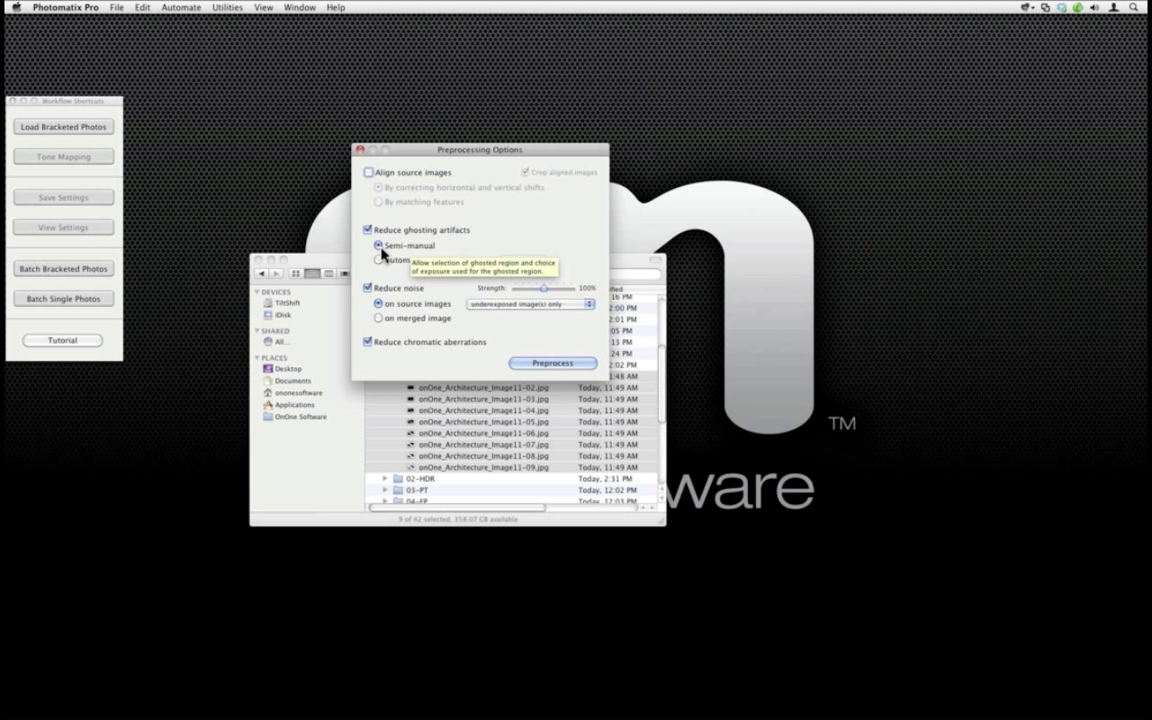
left_click(576, 368)
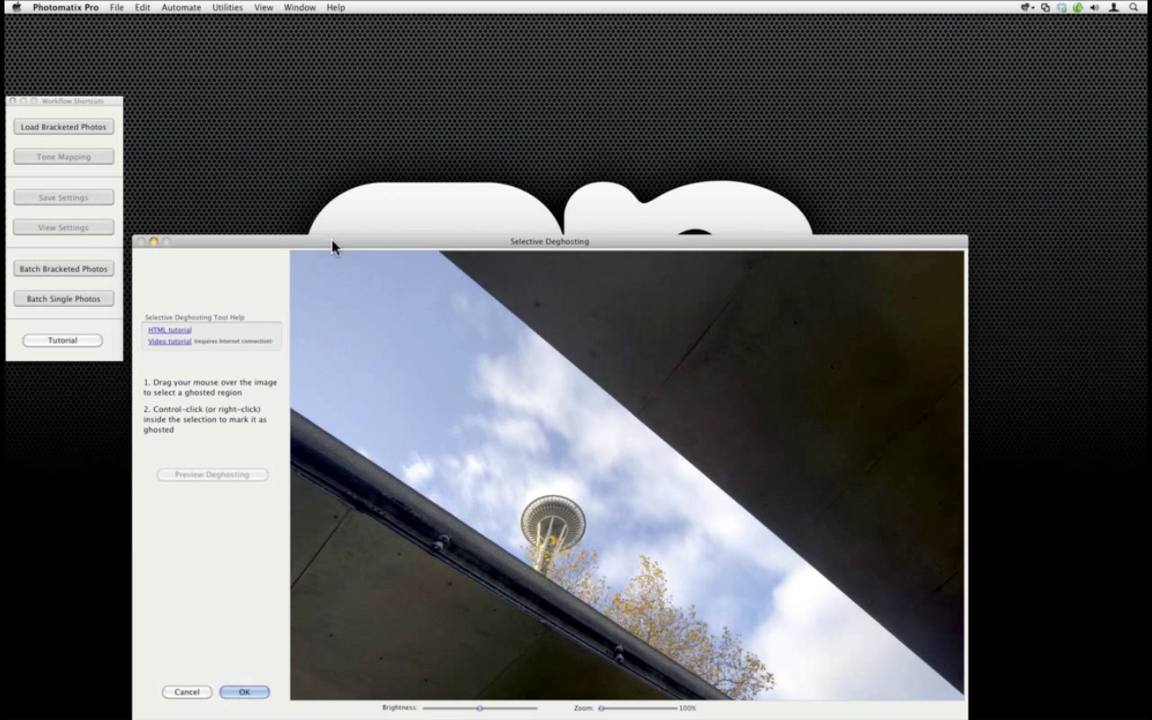
left_click_drag(333, 246, 360, 140)
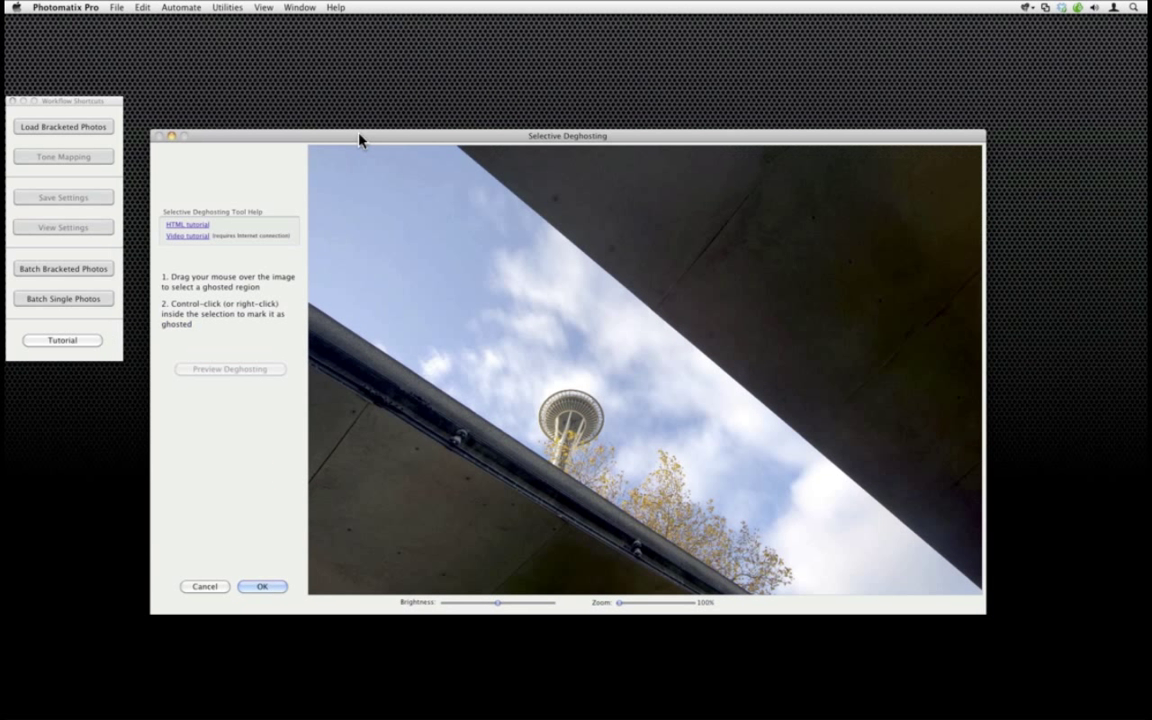
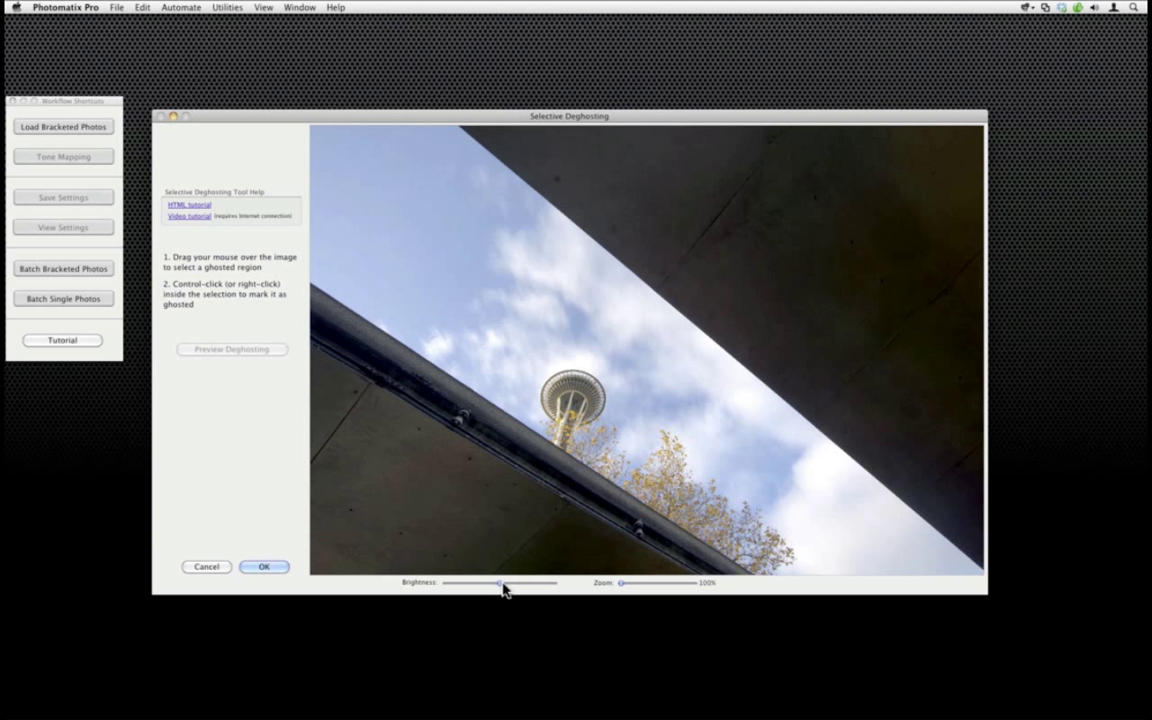
Dim and slightly enlarge the deghosting preview, then move the Selective Deghosting window higher
left_click_drag(507, 588, 502, 589)
left_click_drag(621, 583, 636, 584)
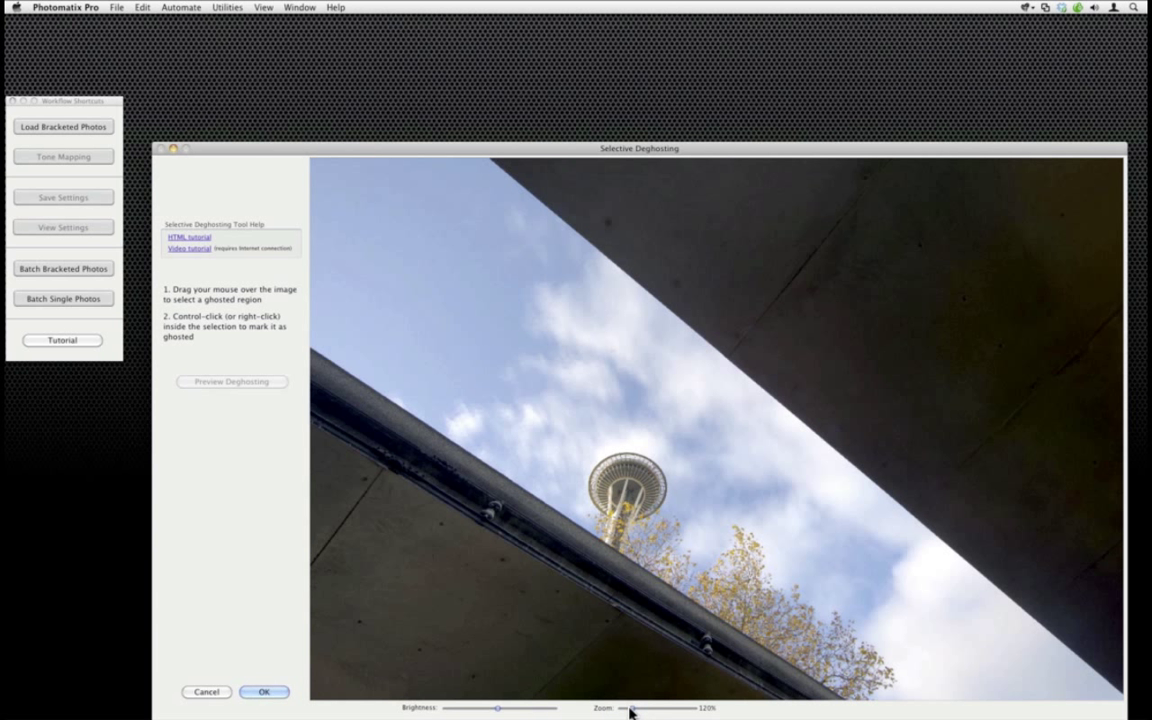
left_click_drag(631, 709, 622, 710)
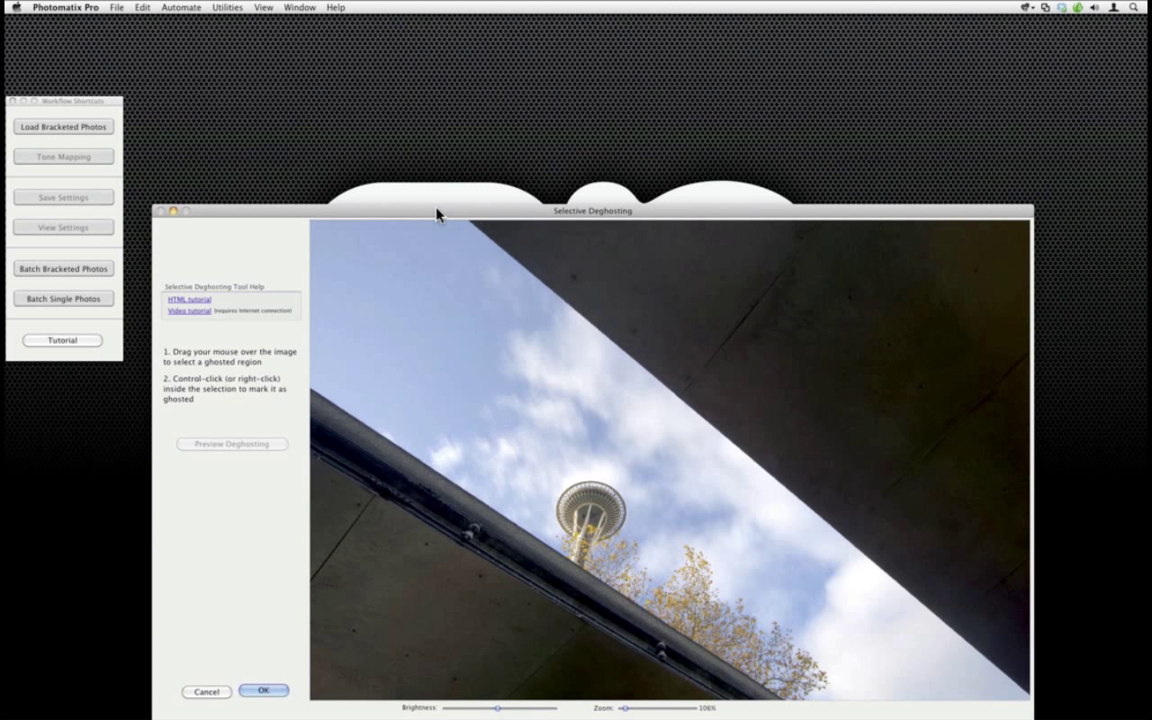
left_click_drag(437, 213, 430, 135)
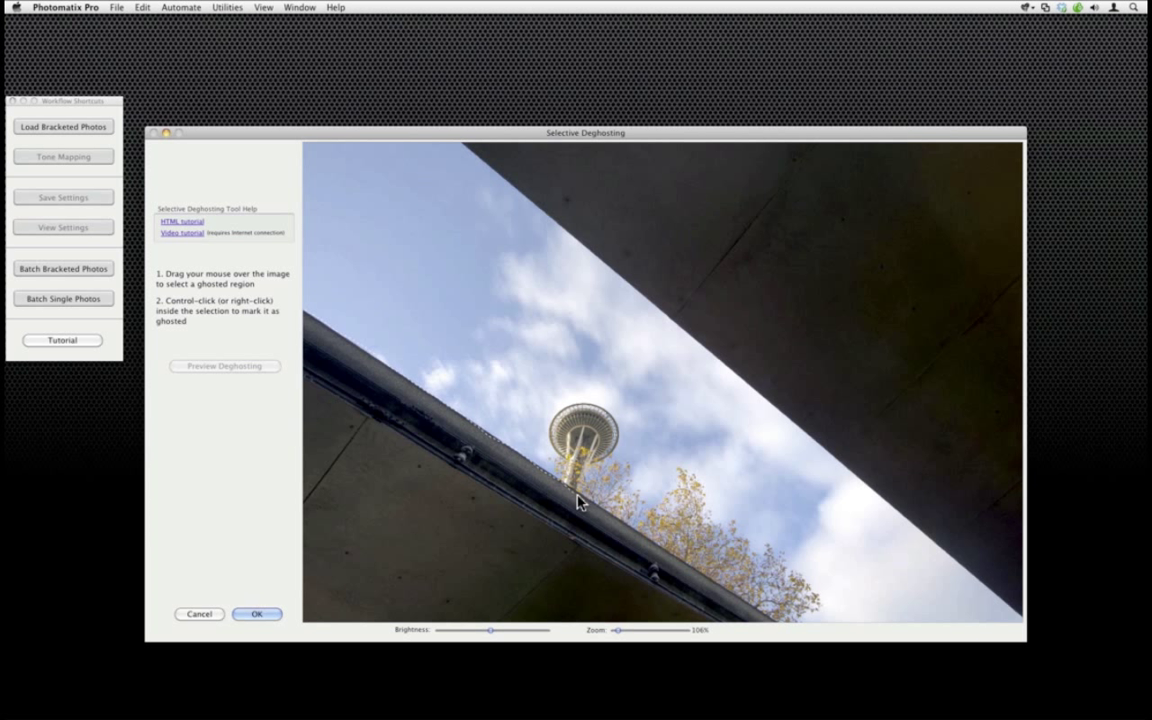
Lasso the sky strip between the concrete overhangs, tracing the building edges to the top-left corner
mouse_move(667, 562)
left_mouse_down()
mouse_move(782, 626)
mouse_move(1014, 614)
mouse_move(585, 255)
left_mouse_up()
left_click_drag(538, 218, 504, 184)
left_click_drag(434, 145, 412, 150)
left_click_drag(306, 148, 304, 149)
right_click(497, 302)
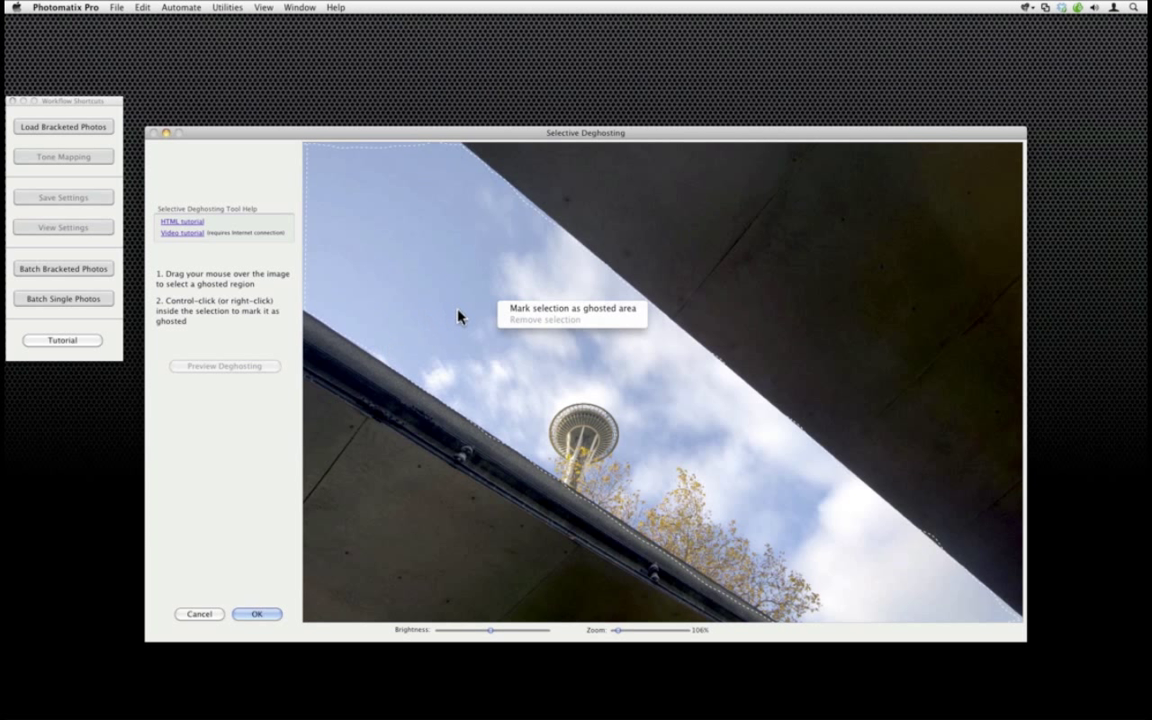
Mark the outlined sky as a ghosted area and preview the deghosting result
left_click(559, 309)
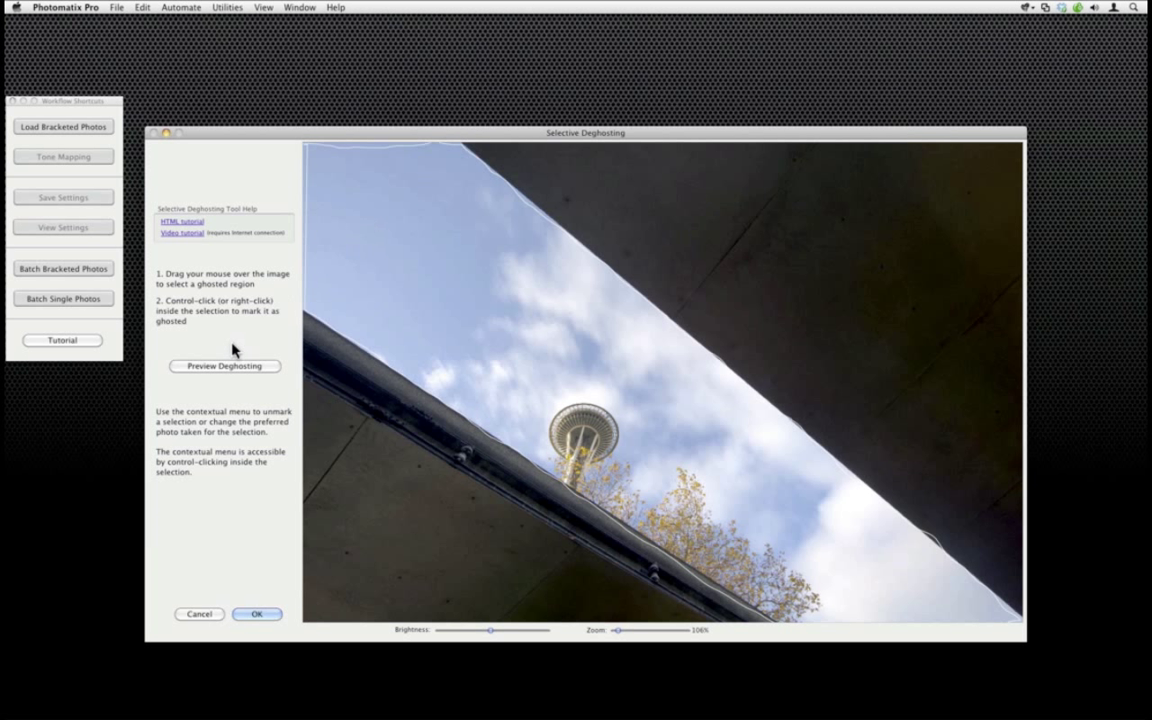
left_click(228, 366)
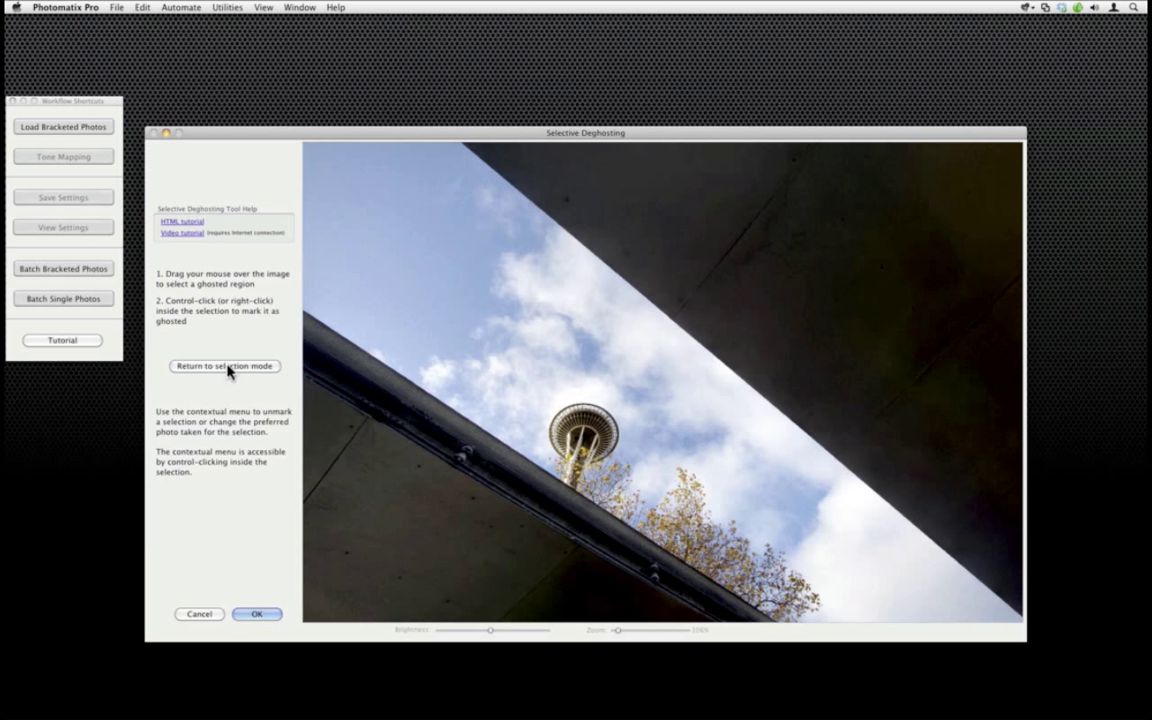
left_click(210, 368)
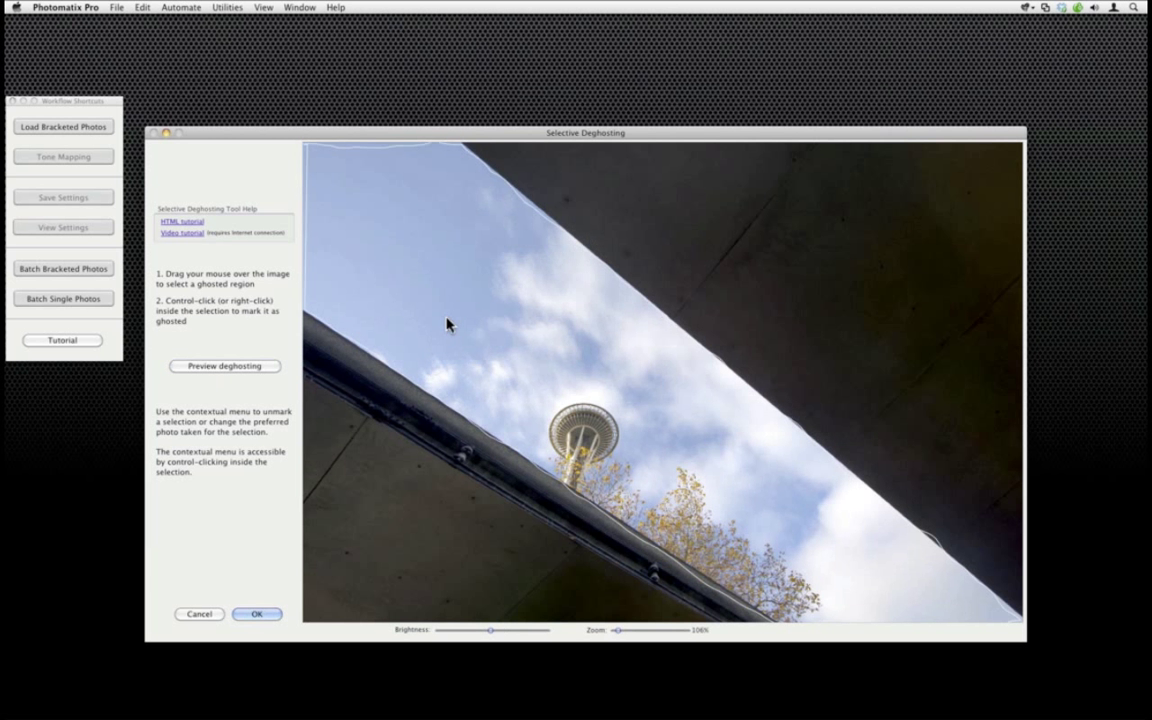
right_click(463, 327)
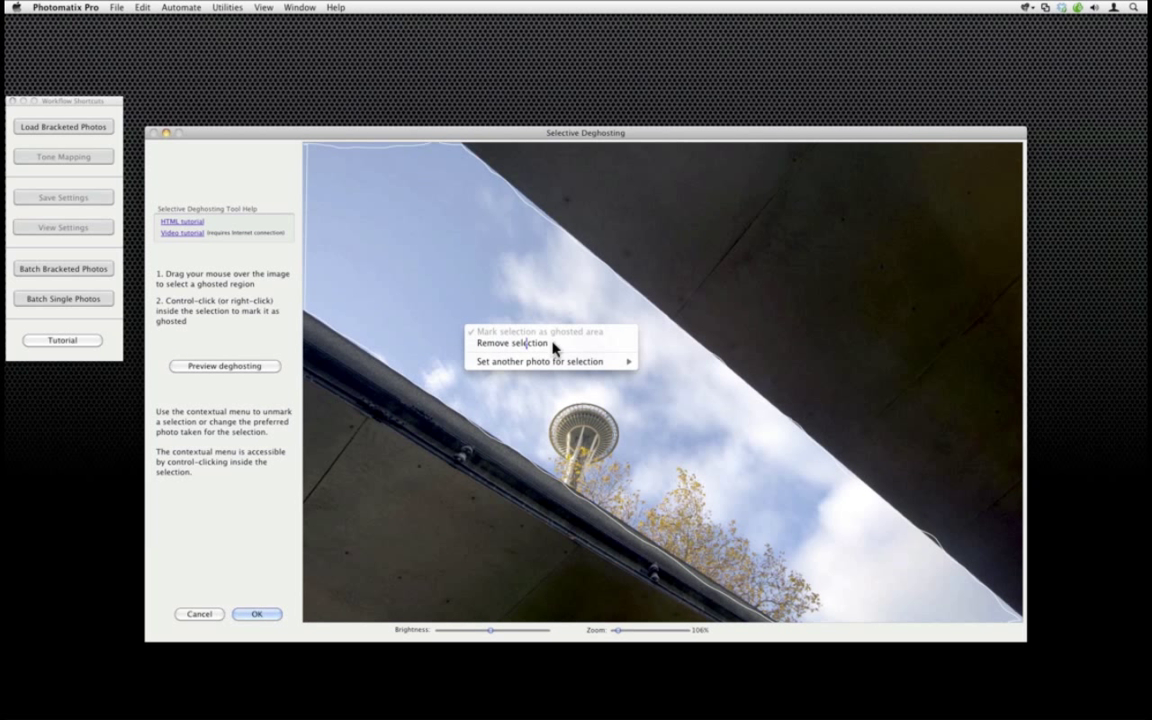
mouse_move(605, 370)
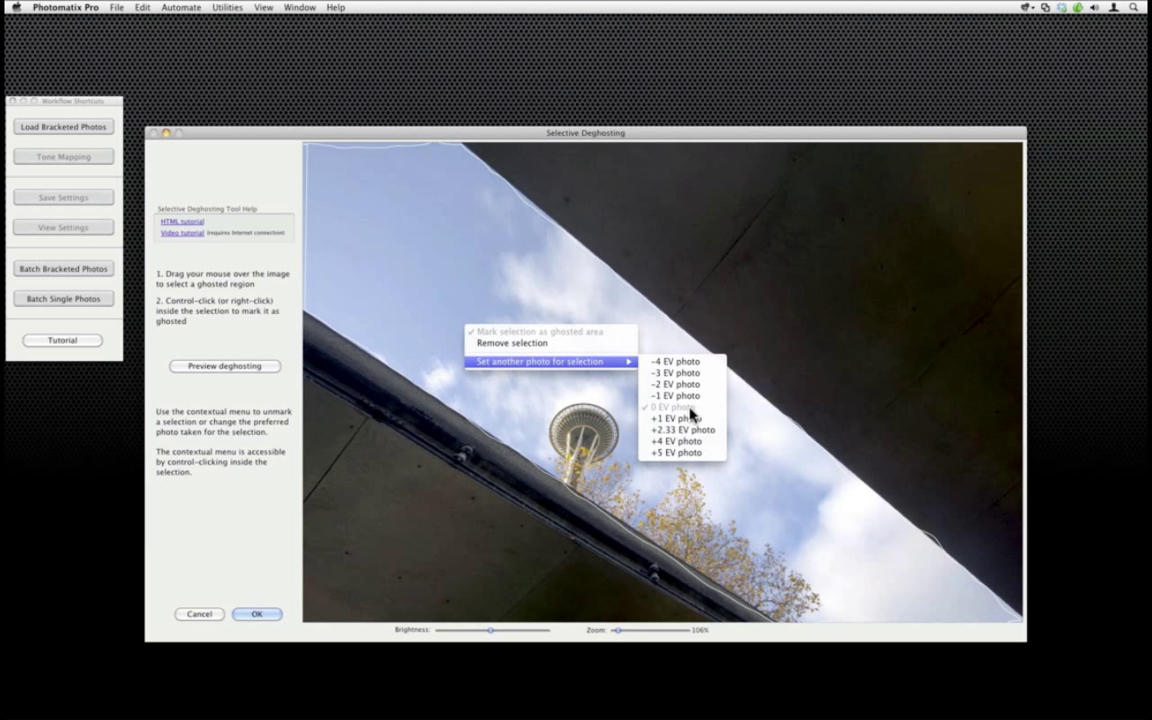
left_click(205, 366)
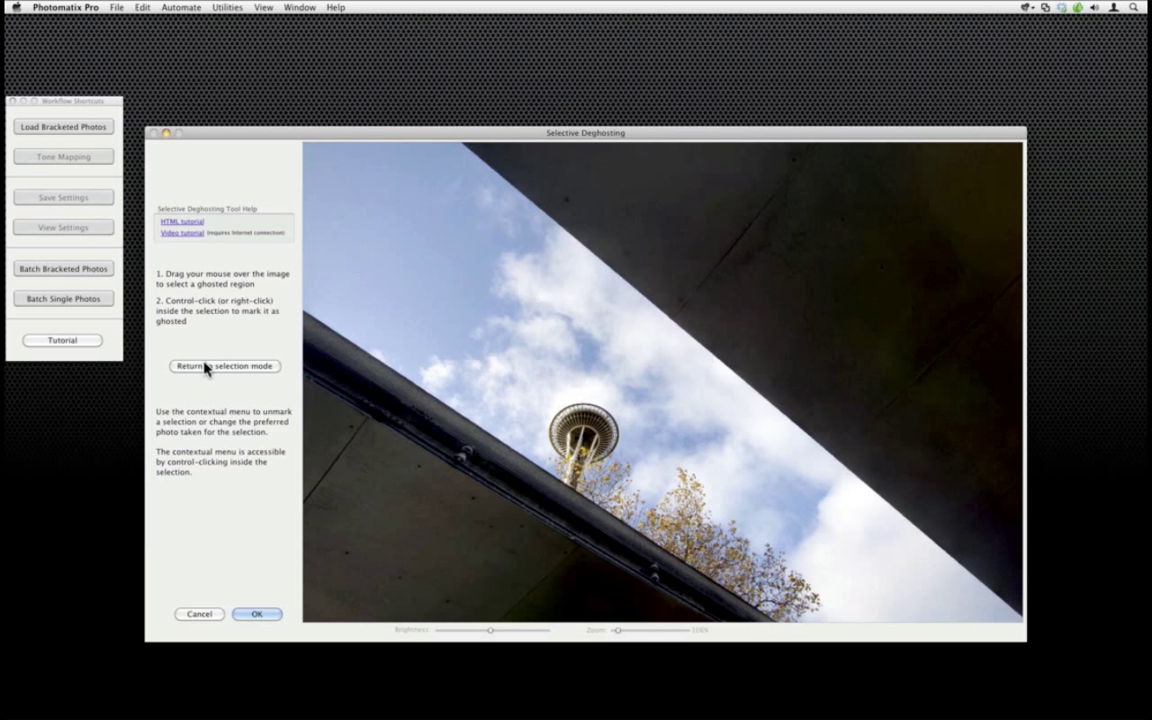
left_click(205, 366)
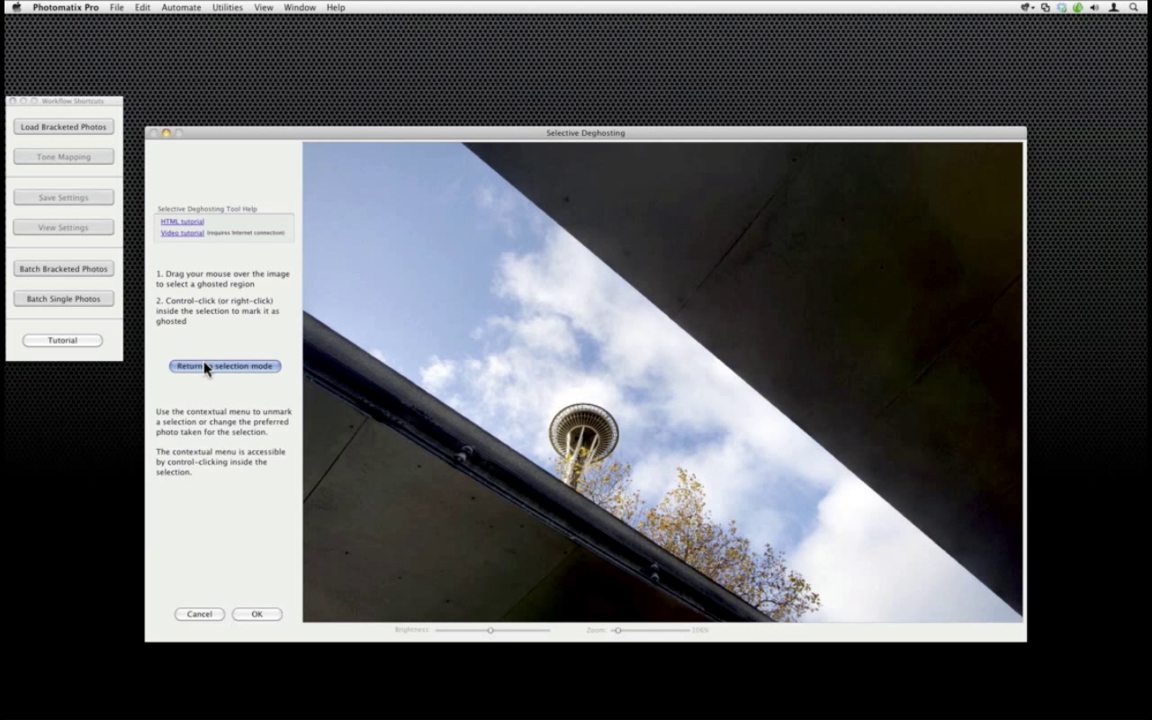
Use the -1 EV photo for the sky selection and preview the deghosting
right_click(518, 373)
mouse_move(676, 407)
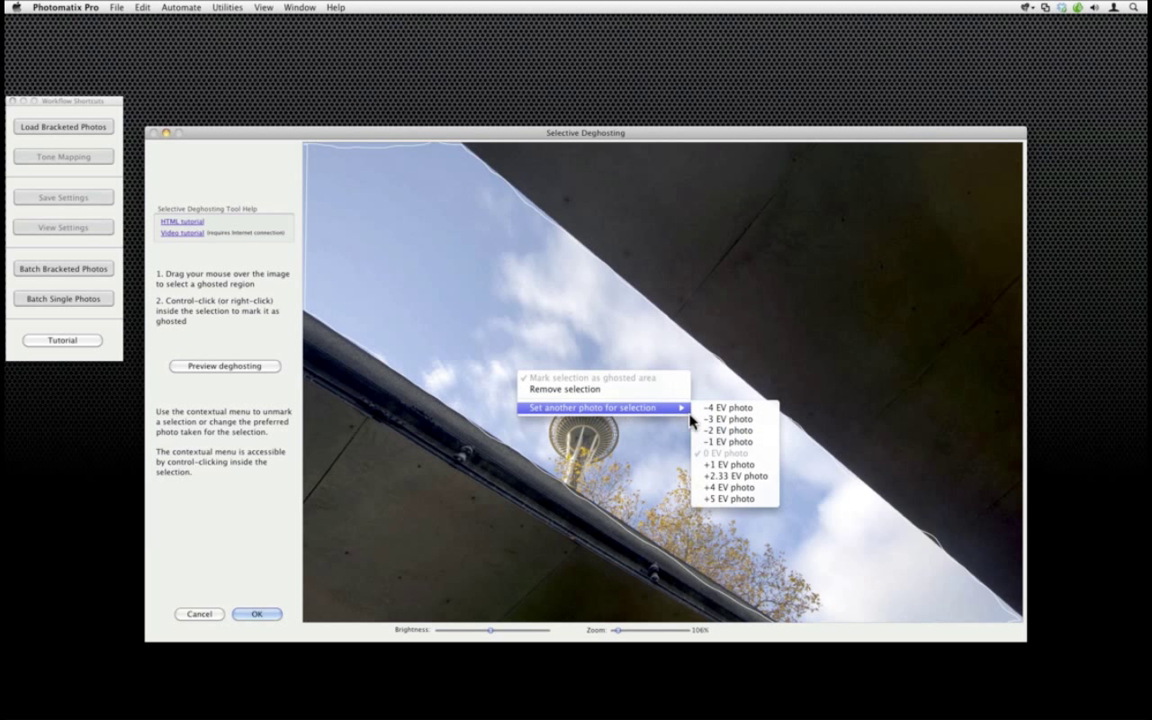
left_click(736, 445)
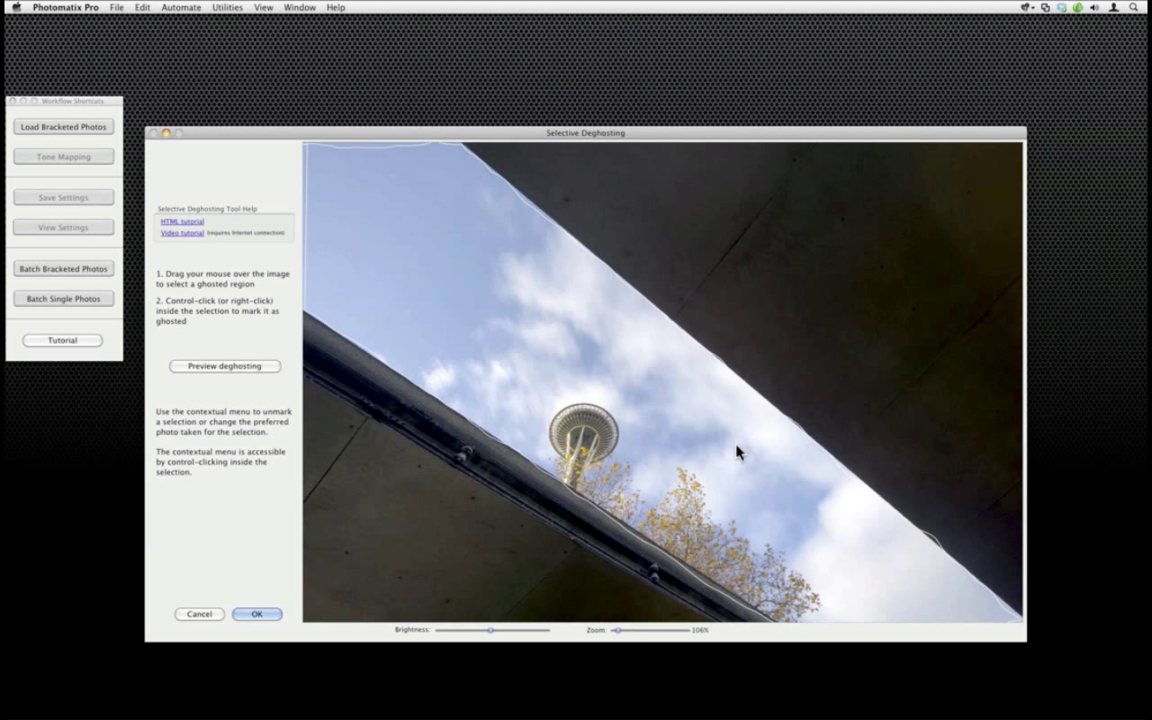
left_click(274, 367)
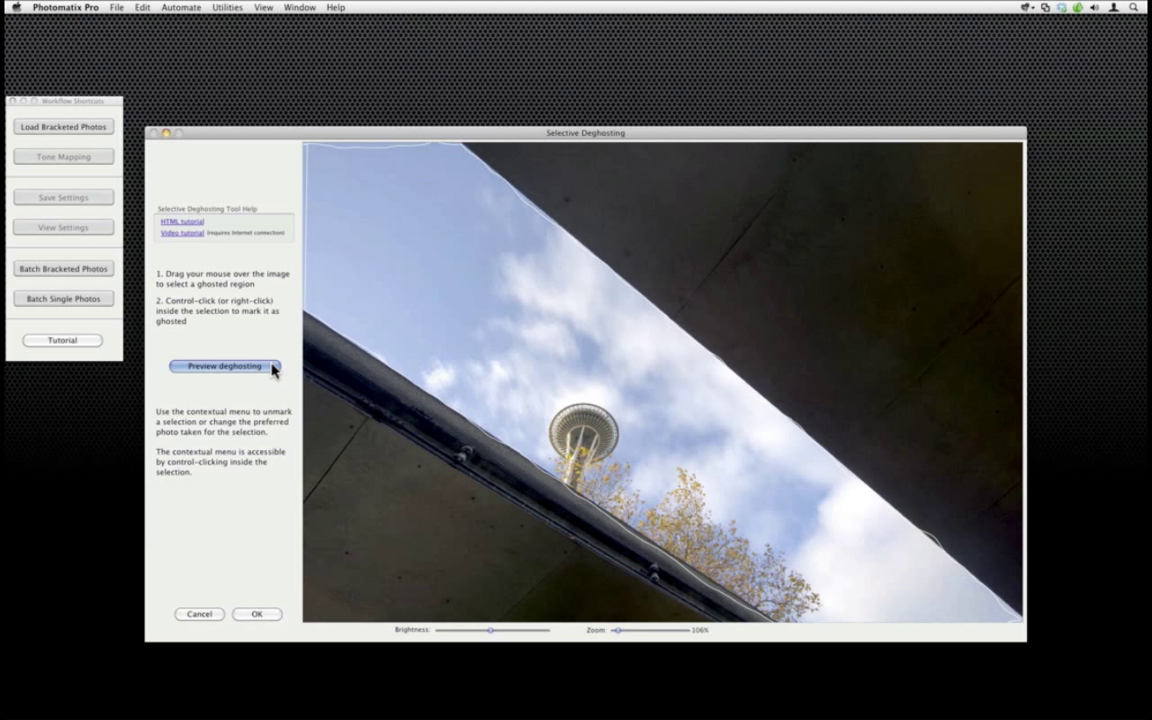
left_click(274, 367)
Try the +1 EV photo for the sky, preview it, then switch back to 0 EV
right_click(515, 347)
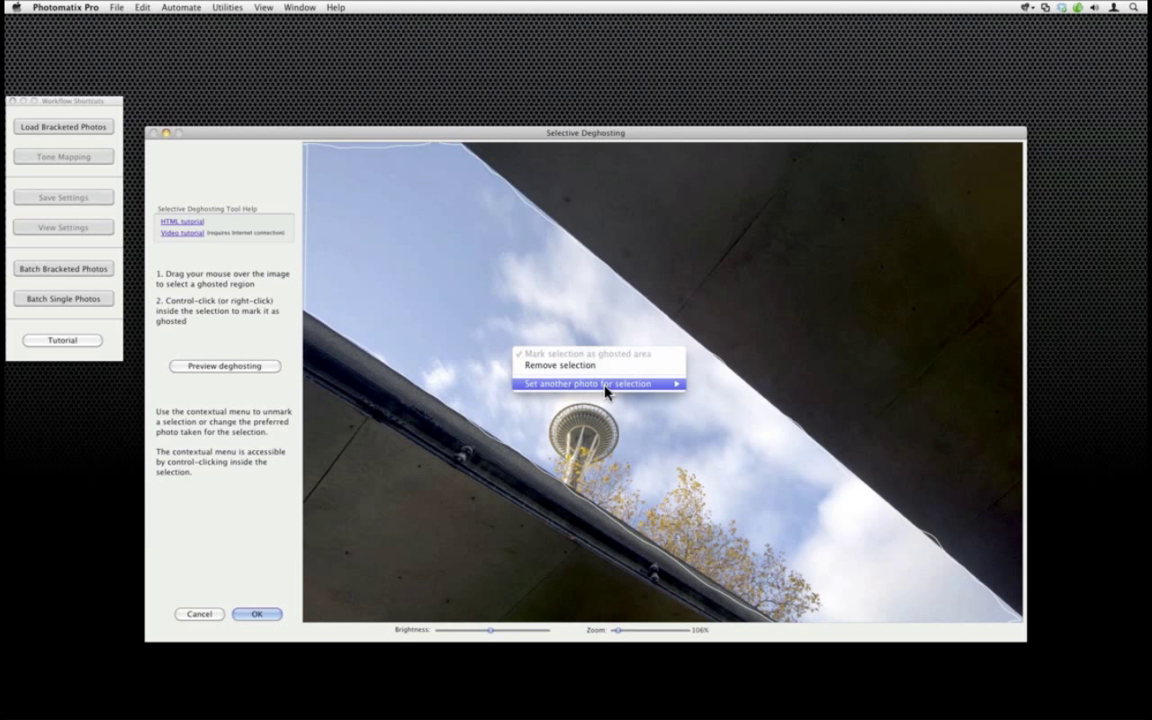
left_click(726, 441)
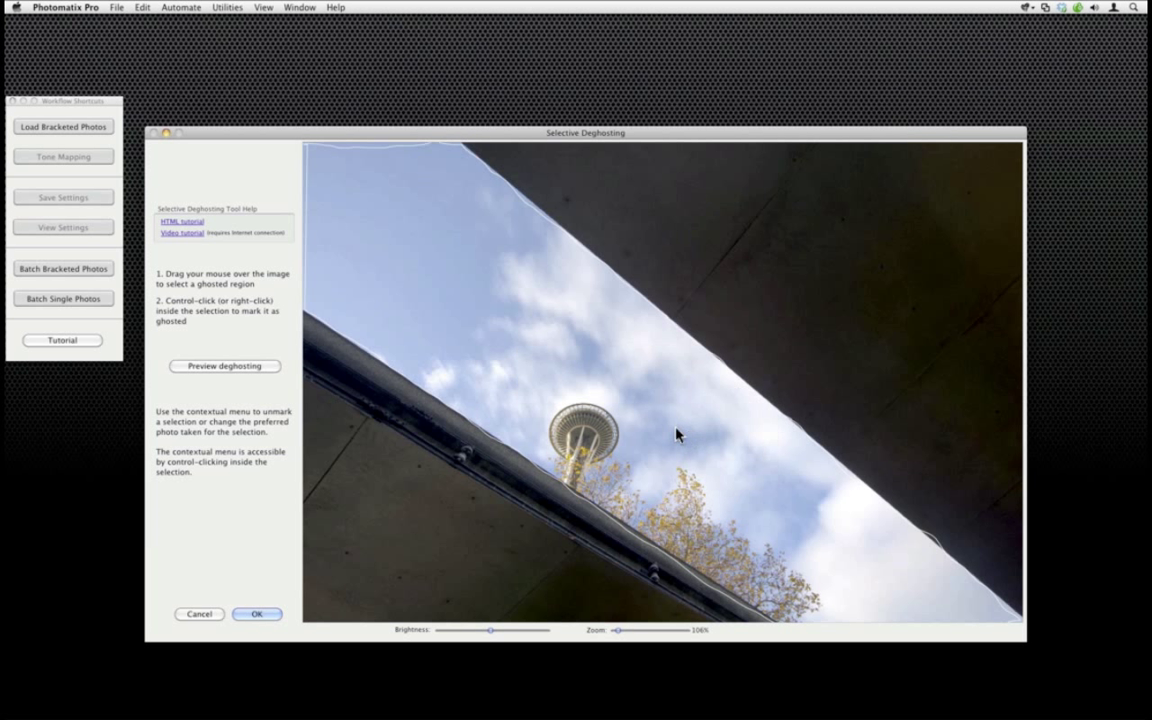
left_click(249, 367)
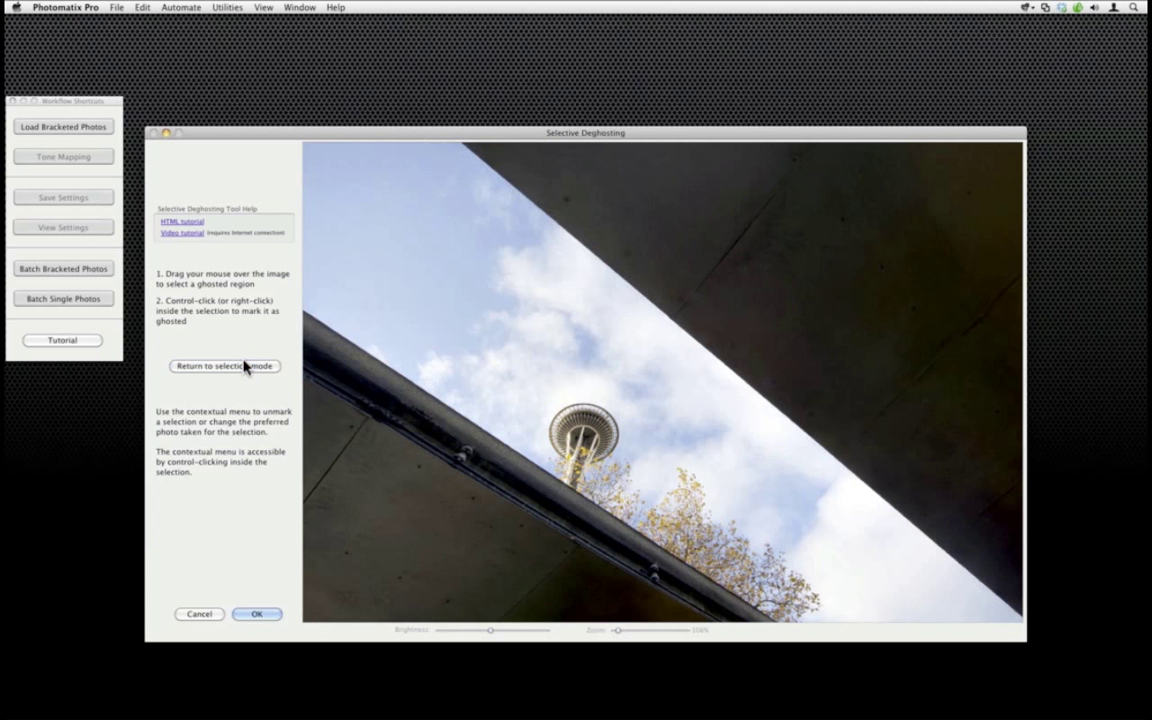
left_click(247, 367)
right_click(537, 361)
mouse_move(605, 394)
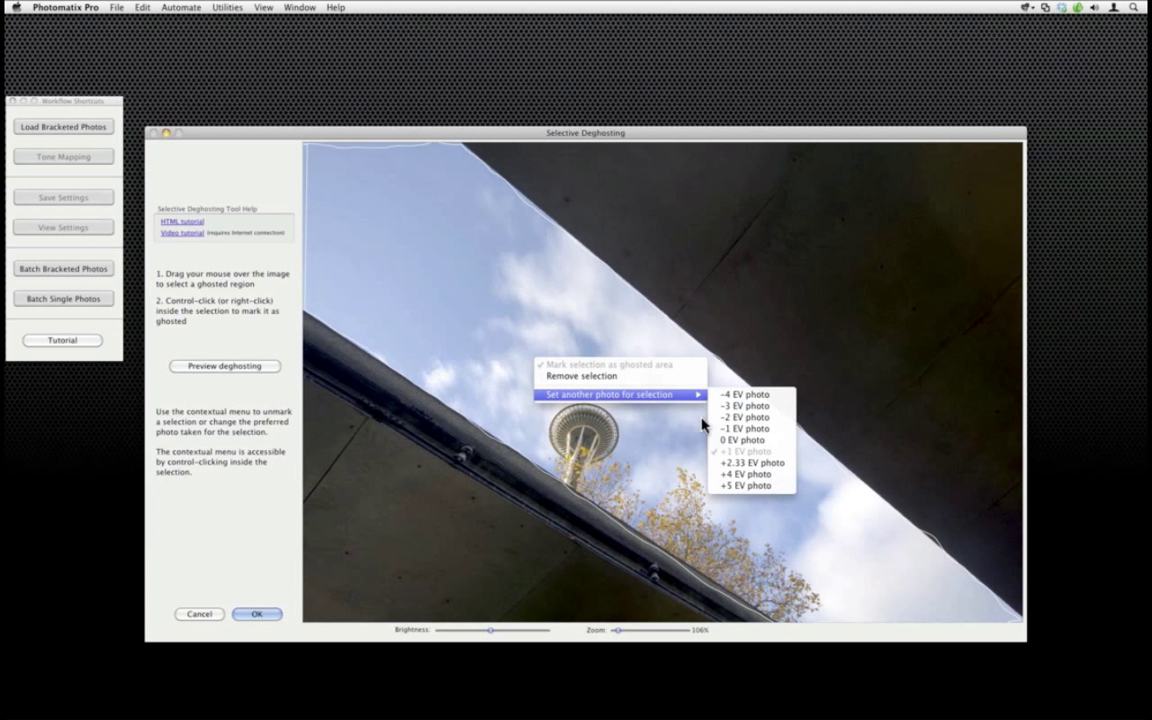
left_click(724, 444)
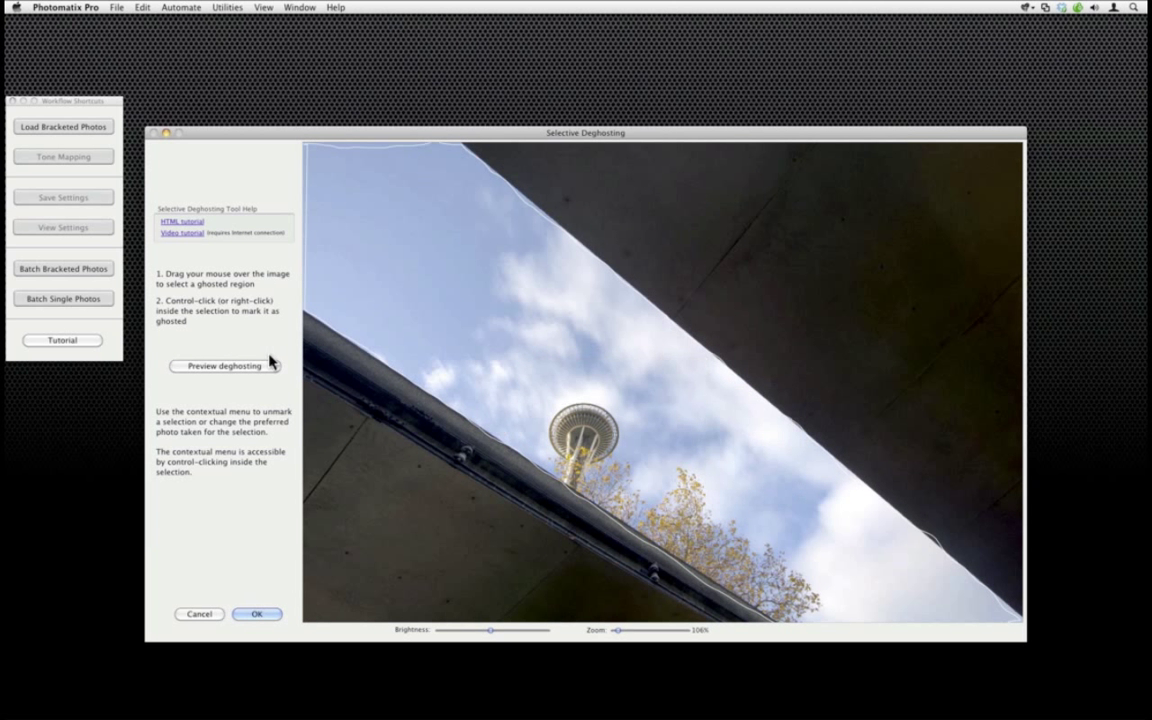
Review the 0 EV deghosting preview, then cancel the Selective Deghosting window
left_click(211, 367)
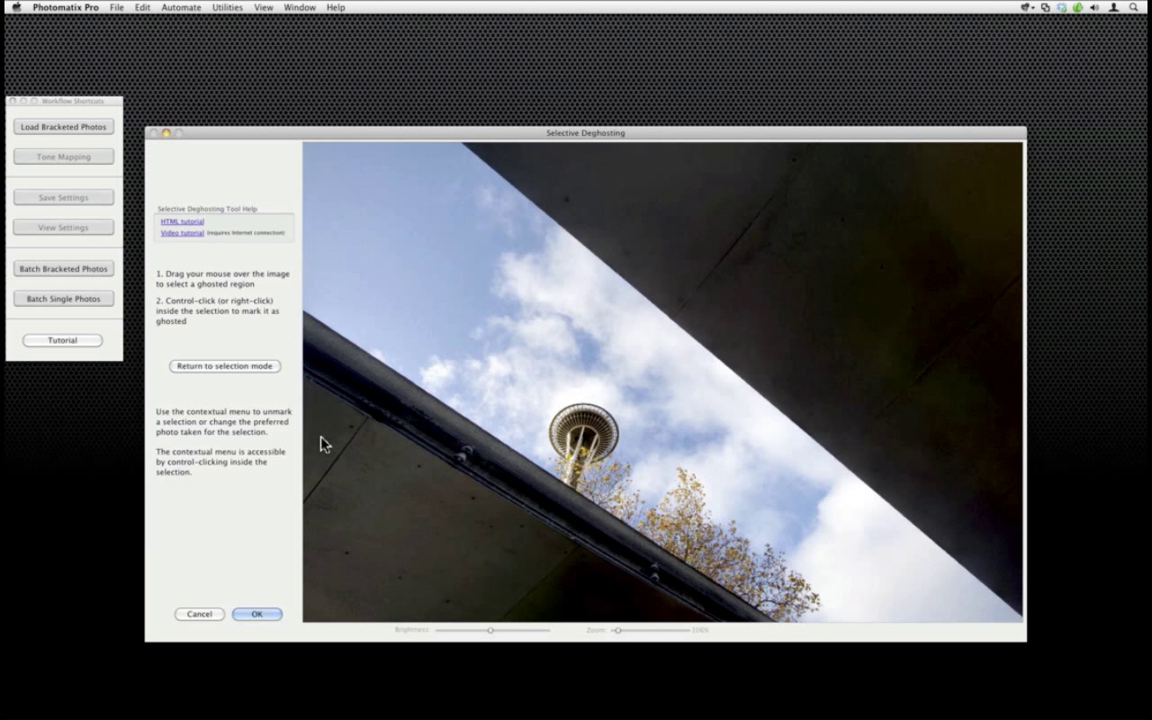
left_click(199, 615)
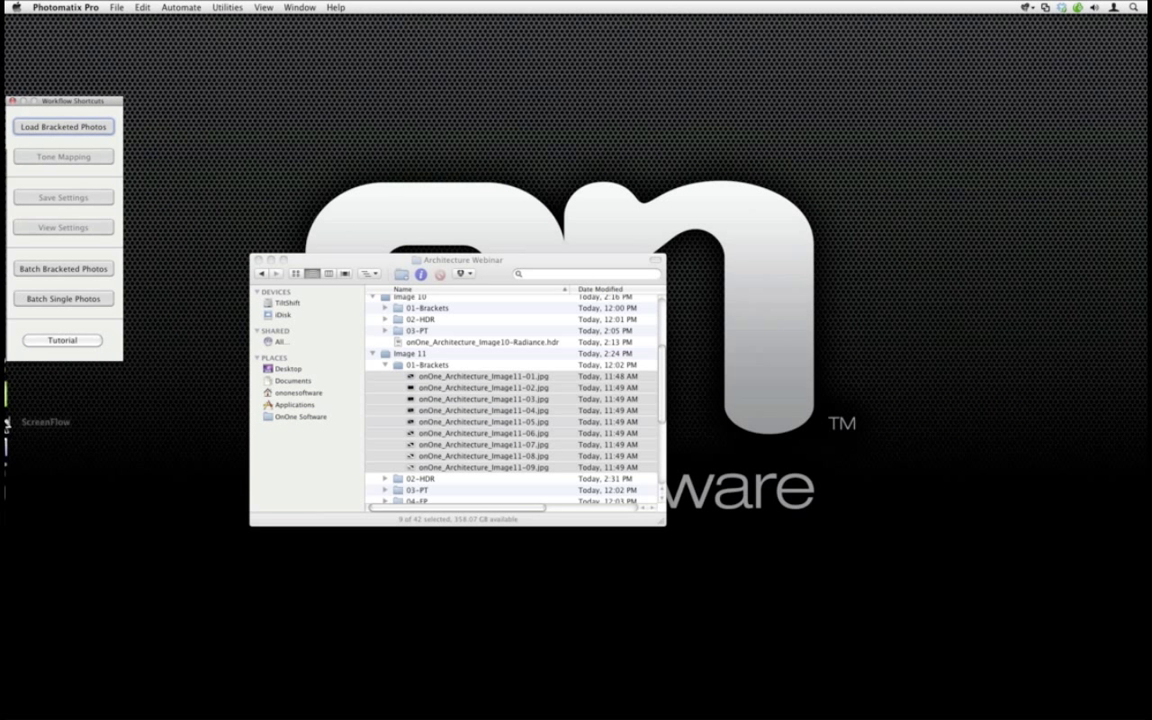
Open the Image 11 02-HDR photo from Lightroom in Adobe Photoshop CS5 via Edit In
mouse_move(22, 372)
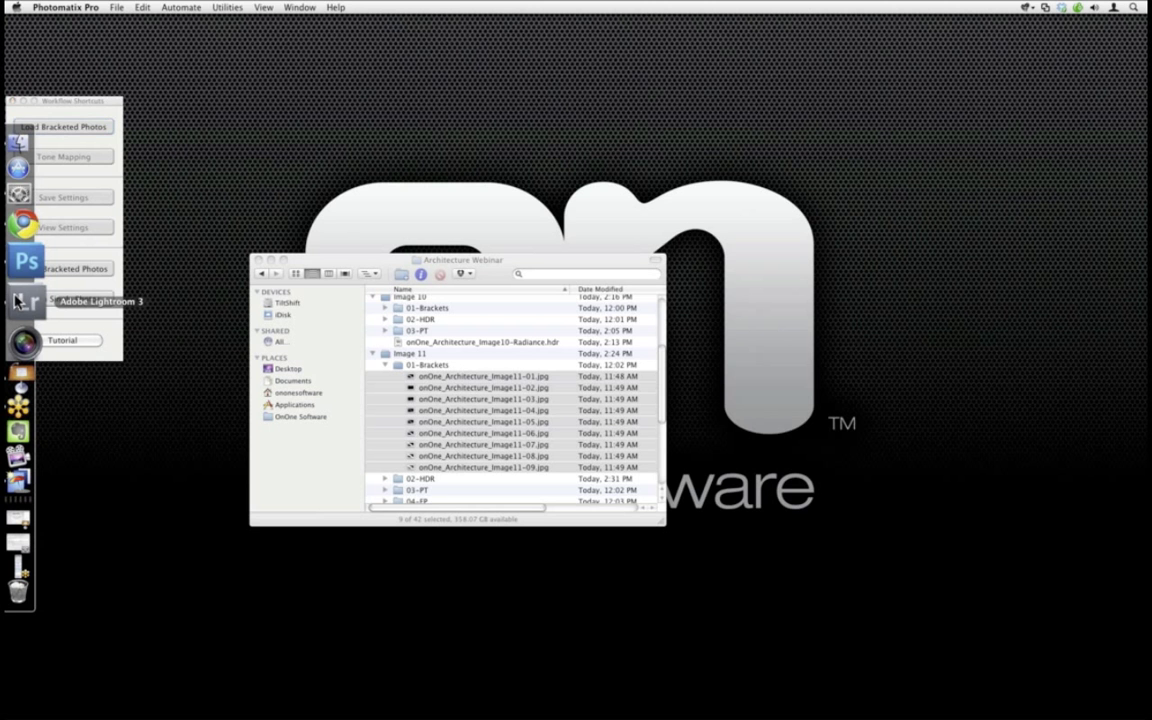
left_click(17, 301)
left_click(157, 446)
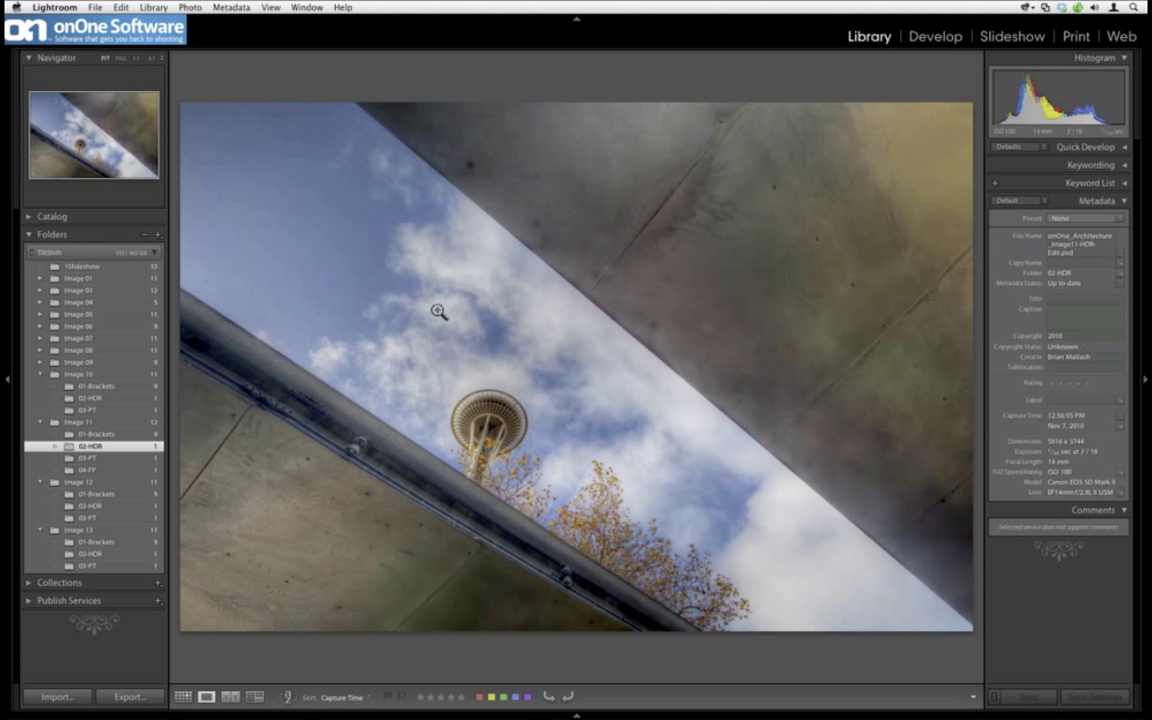
right_click(610, 258)
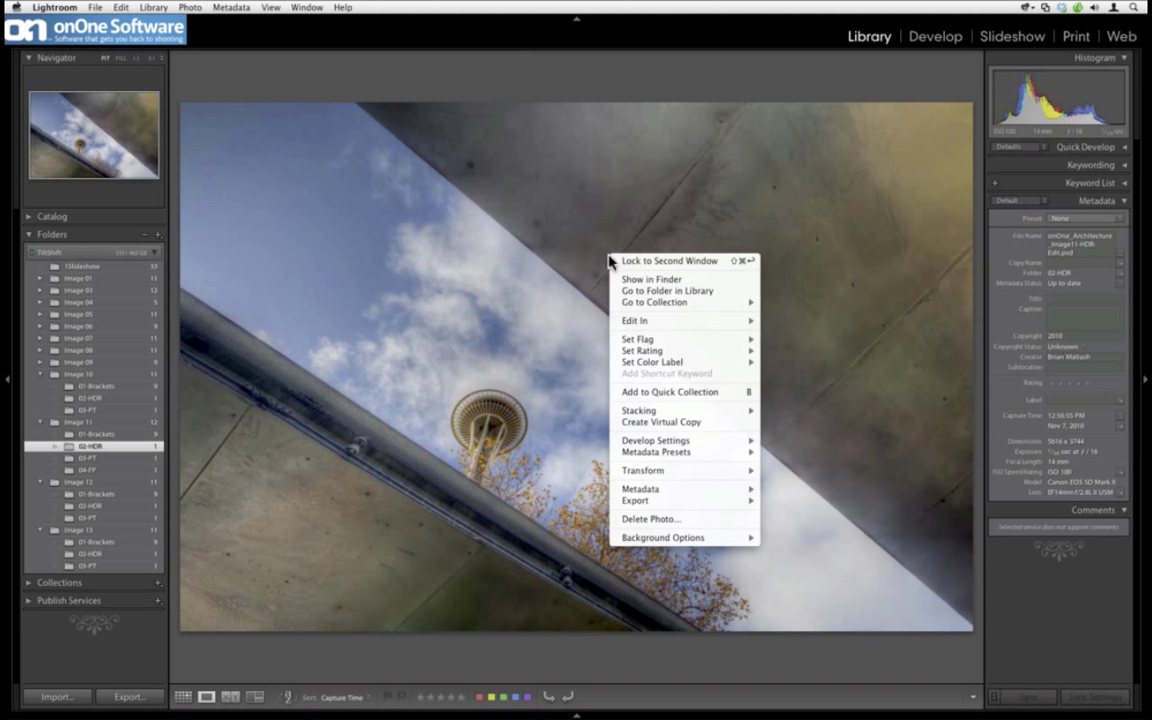
mouse_move(676, 320)
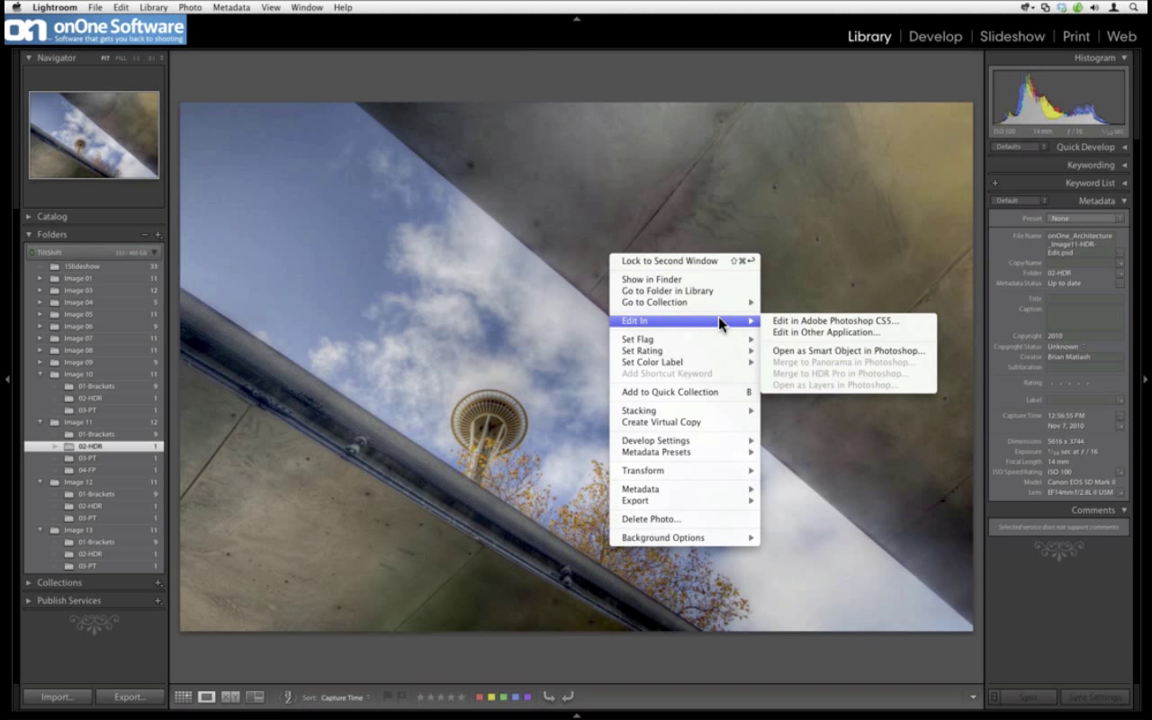
left_click(796, 323)
left_click(665, 310)
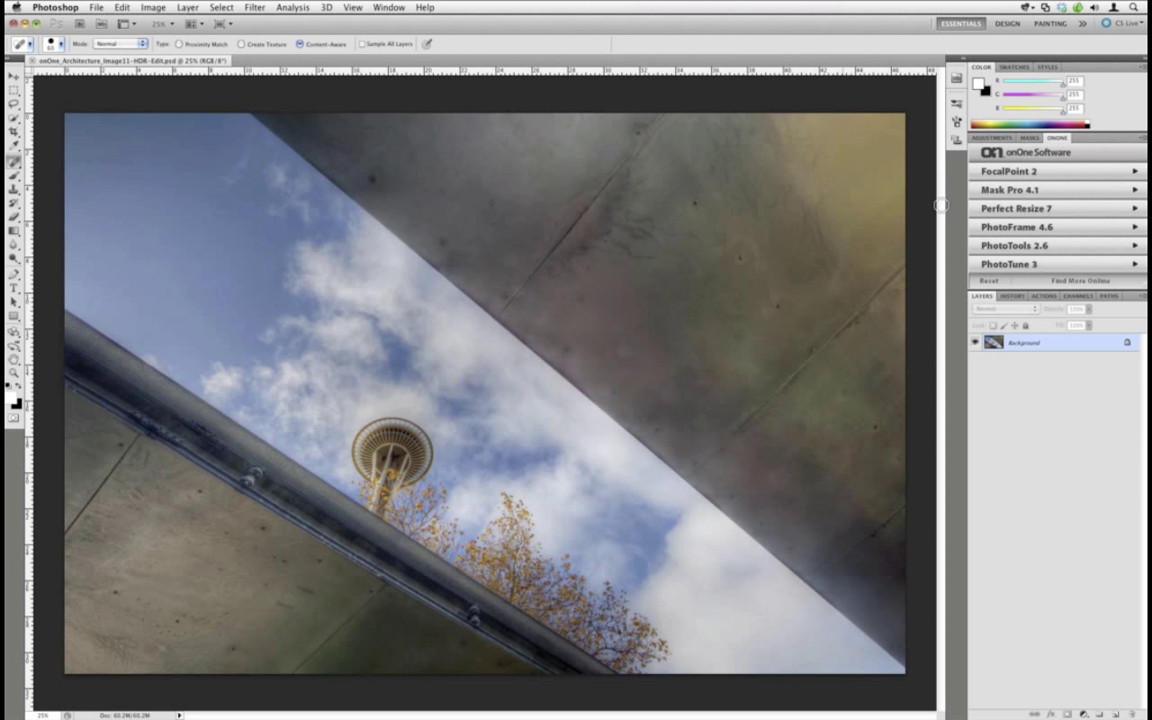
Launch PhotoTools 2.6 from Photoshop's onOne panel on the HDR church photo
left_click(1015, 245)
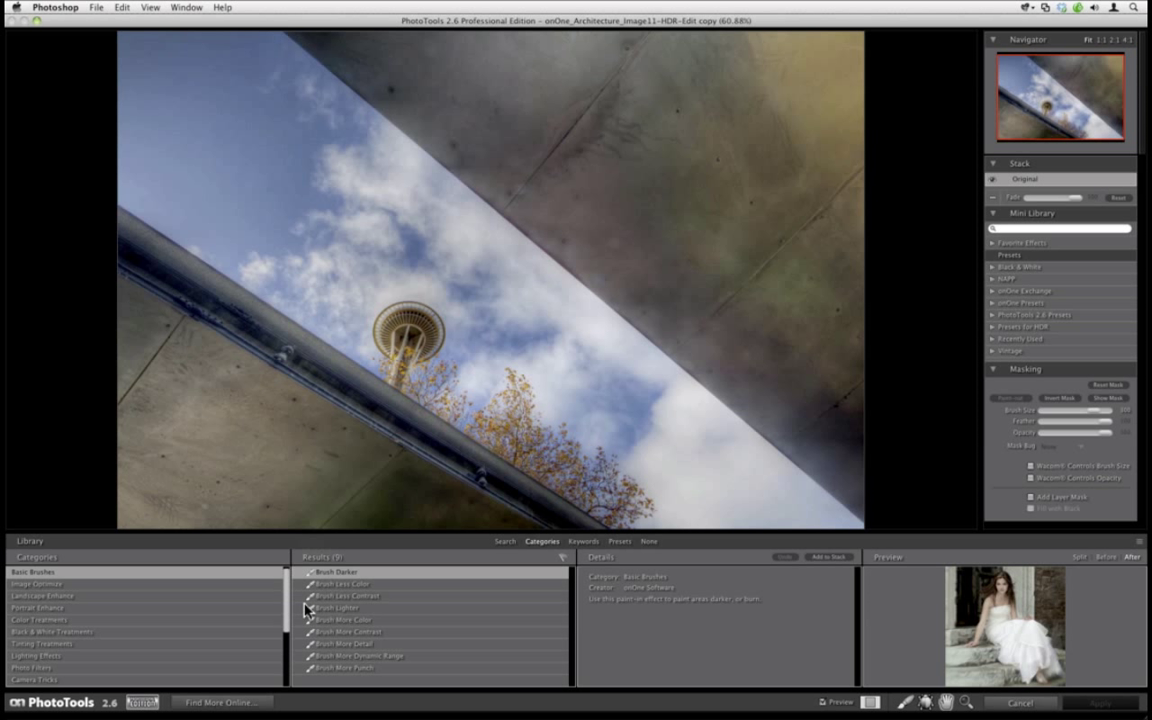
Apply the Omaha Beach stylized effect and increase its strength
scroll(290, 648, "down", 3)
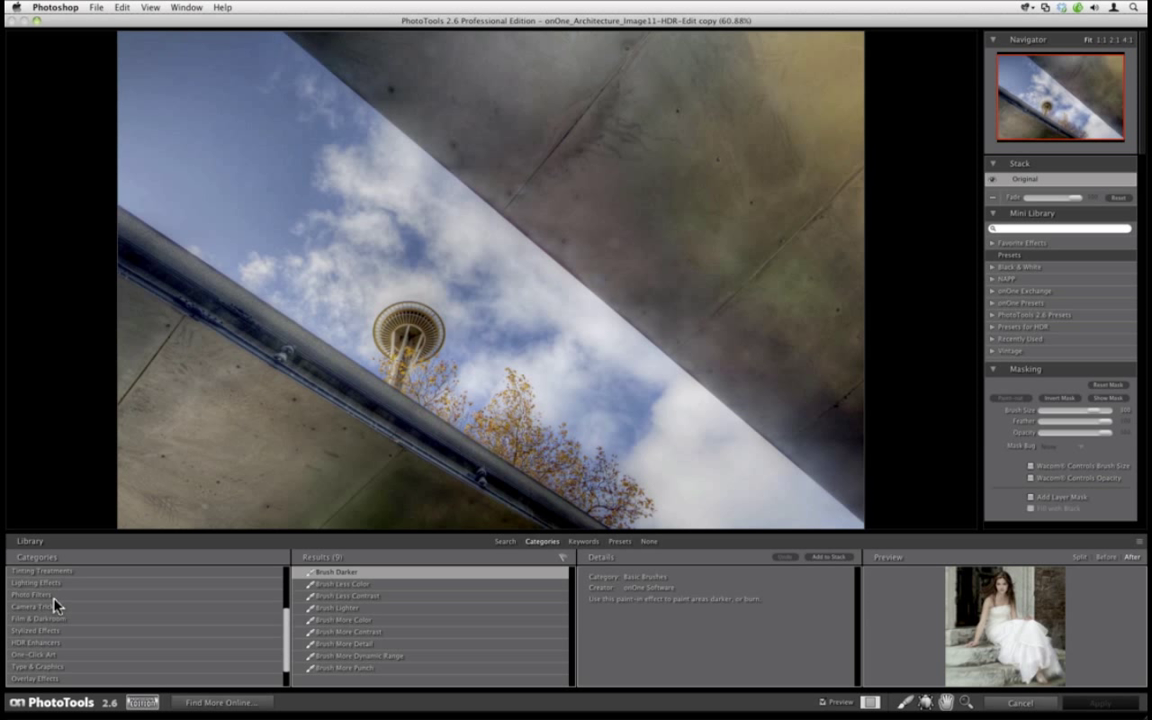
left_click(46, 630)
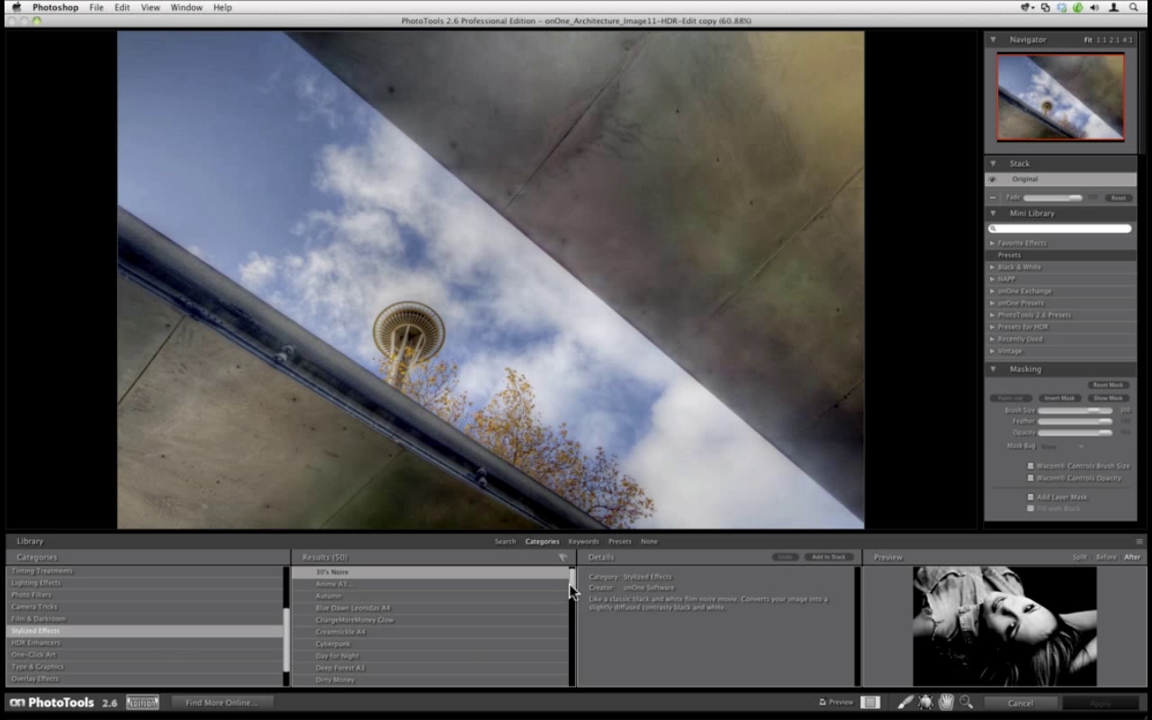
left_click_drag(572, 591, 572, 643)
left_click(347, 613)
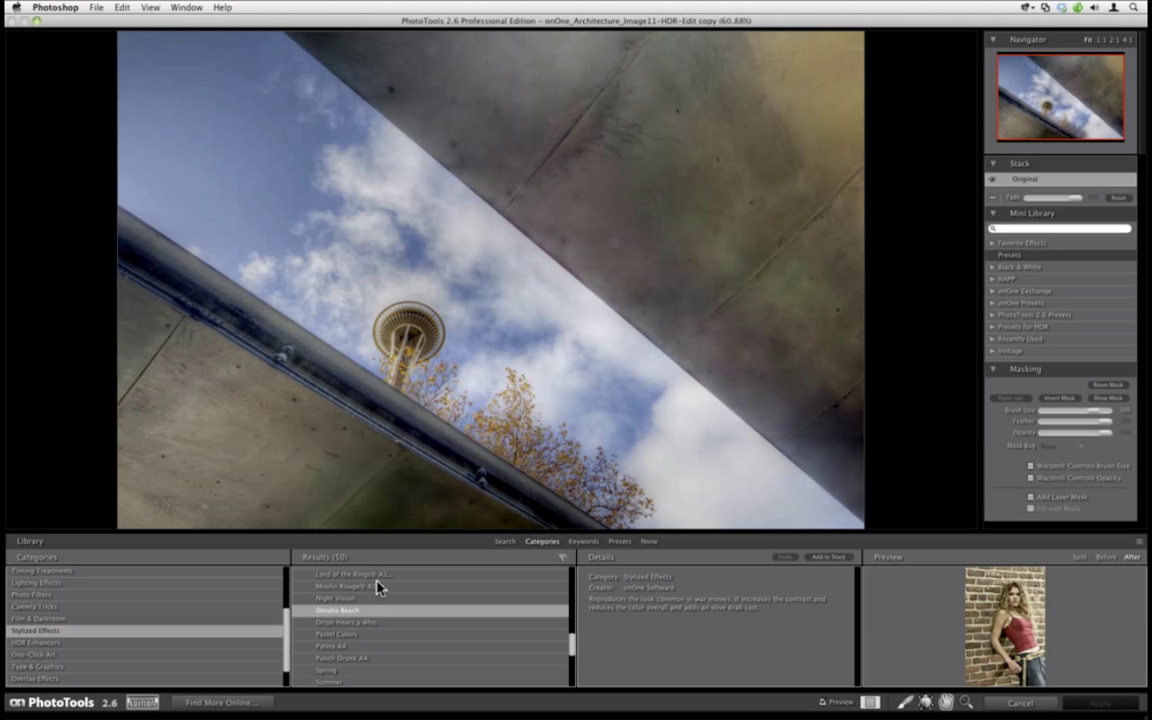
left_click(828, 557)
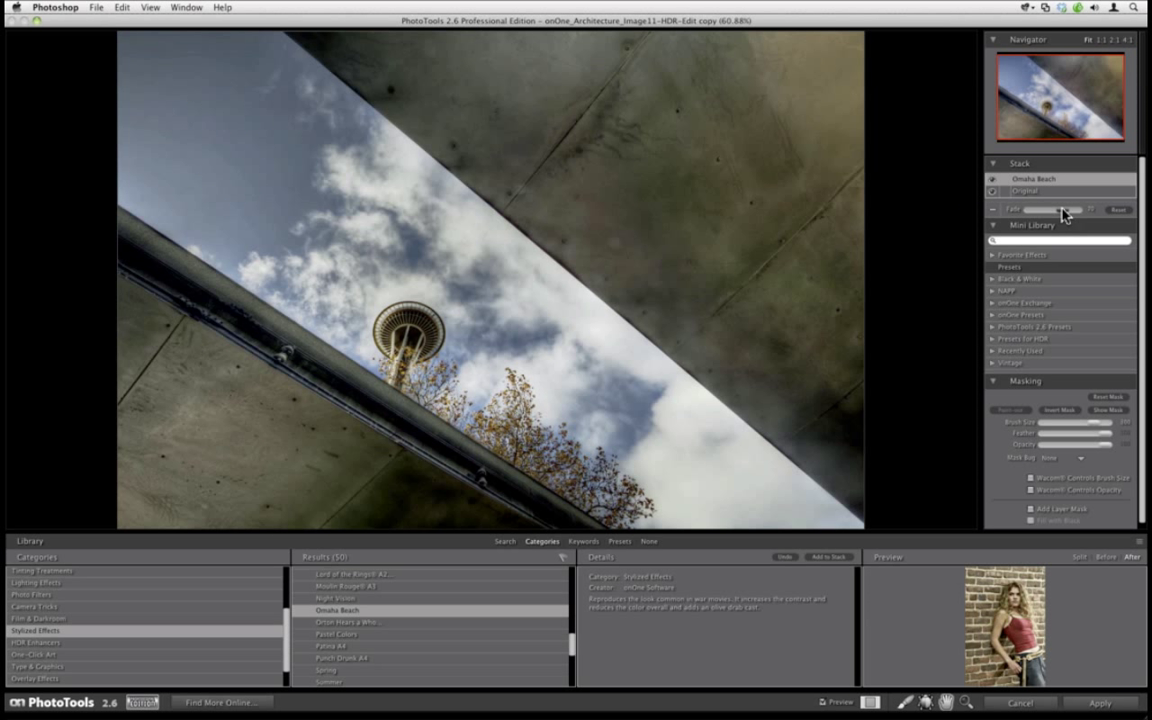
left_click_drag(1063, 215, 1043, 215)
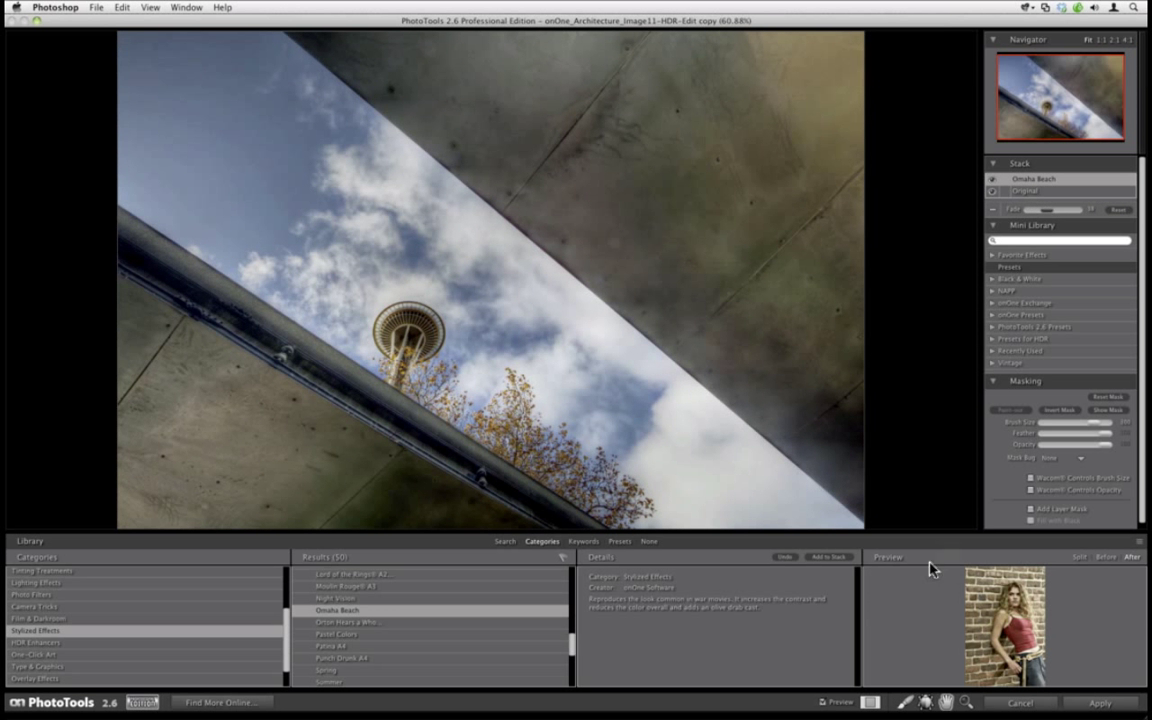
Paint the Omaha Beach effect out of the sky and compare with preview off and on
left_click(904, 702)
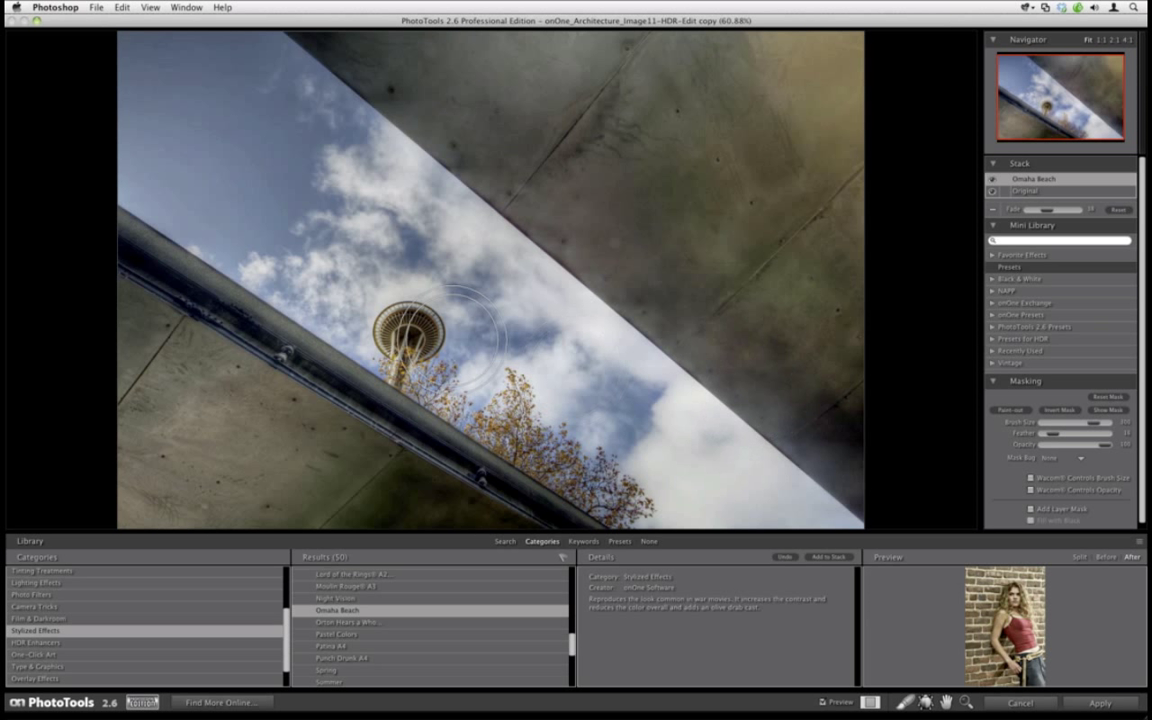
mouse_move(257, 193)
left_mouse_down()
mouse_move(320, 137)
mouse_move(219, 98)
mouse_move(141, 149)
mouse_move(275, 190)
mouse_move(400, 250)
mouse_move(345, 178)
mouse_move(430, 250)
mouse_move(495, 335)
mouse_move(620, 440)
mouse_move(720, 480)
mouse_move(527, 283)
mouse_move(228, 109)
left_mouse_up()
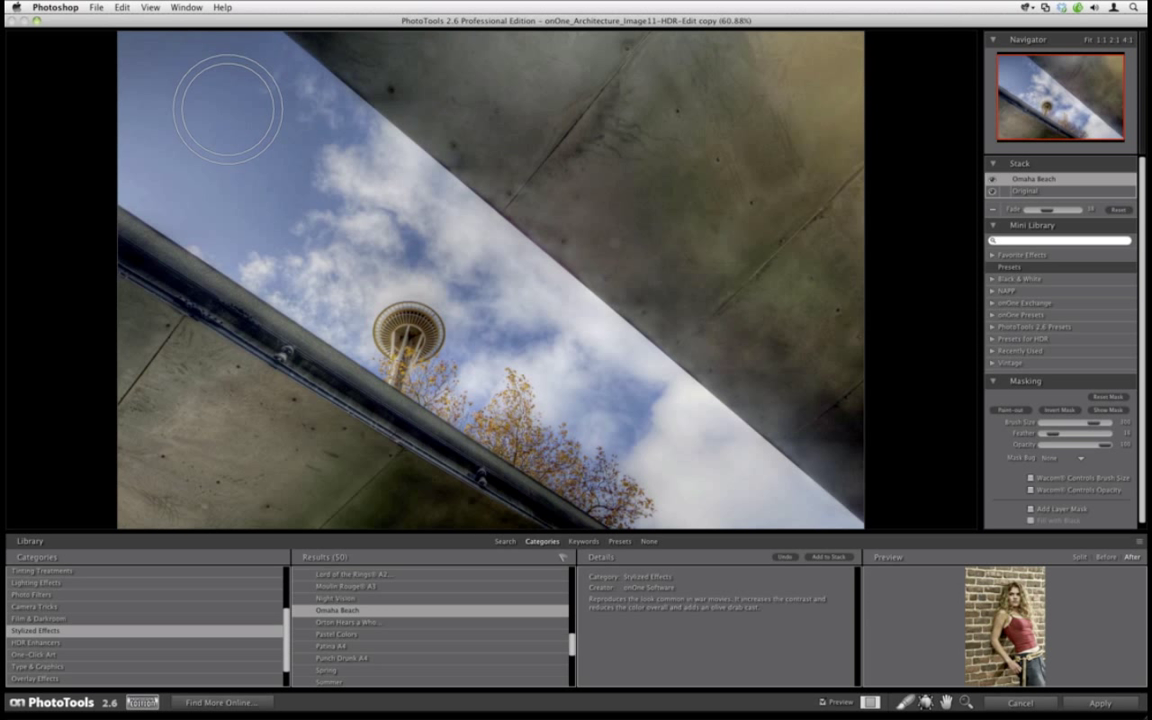
left_click(822, 704)
left_click(824, 704)
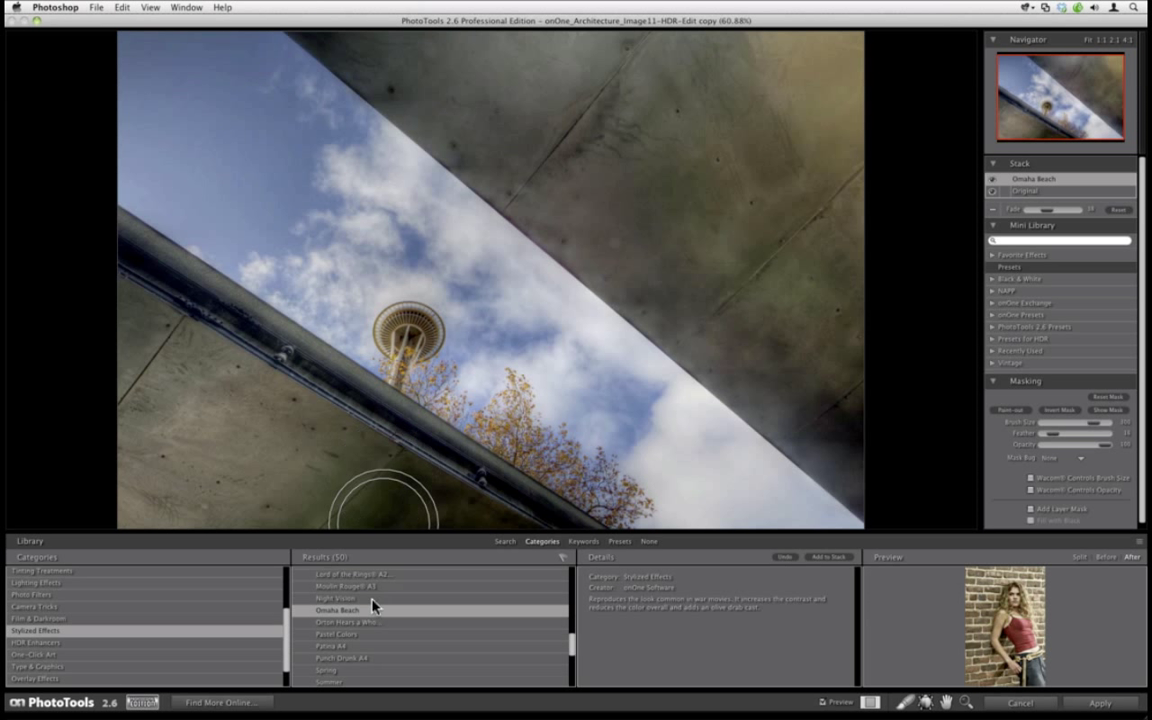
Add Orton Hears a Who with the Fresh & Clean option to the stack above Omaha Beach
left_click(361, 622)
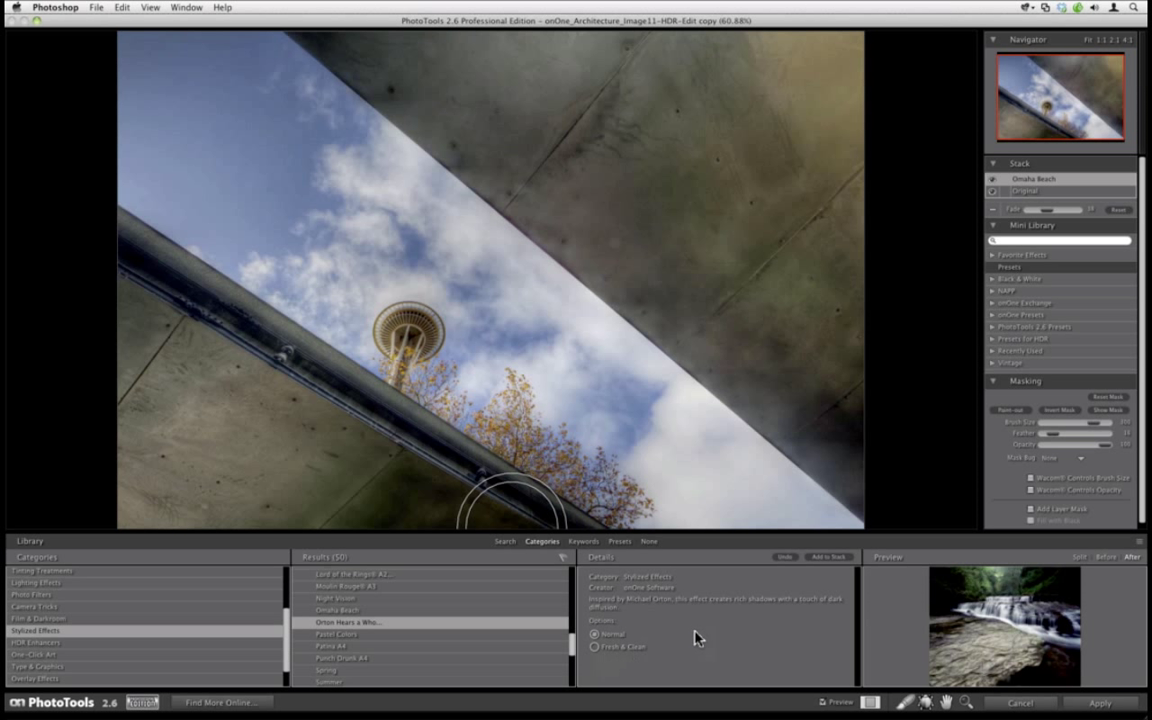
left_click(595, 648)
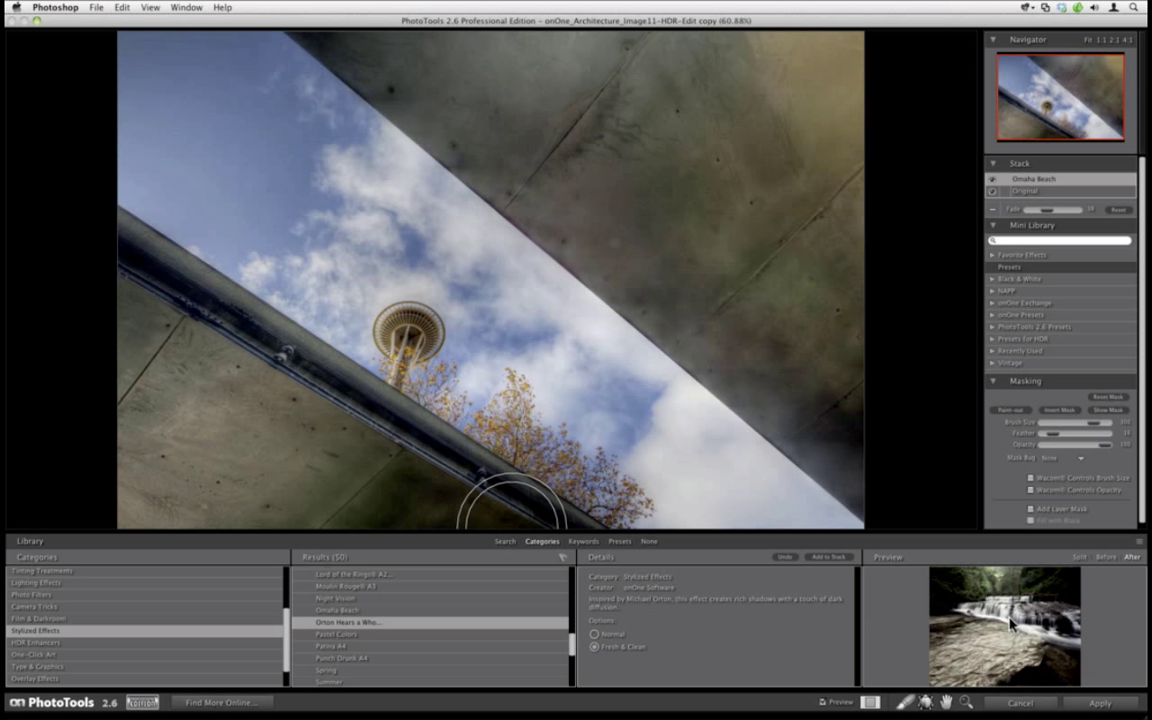
left_click(826, 557)
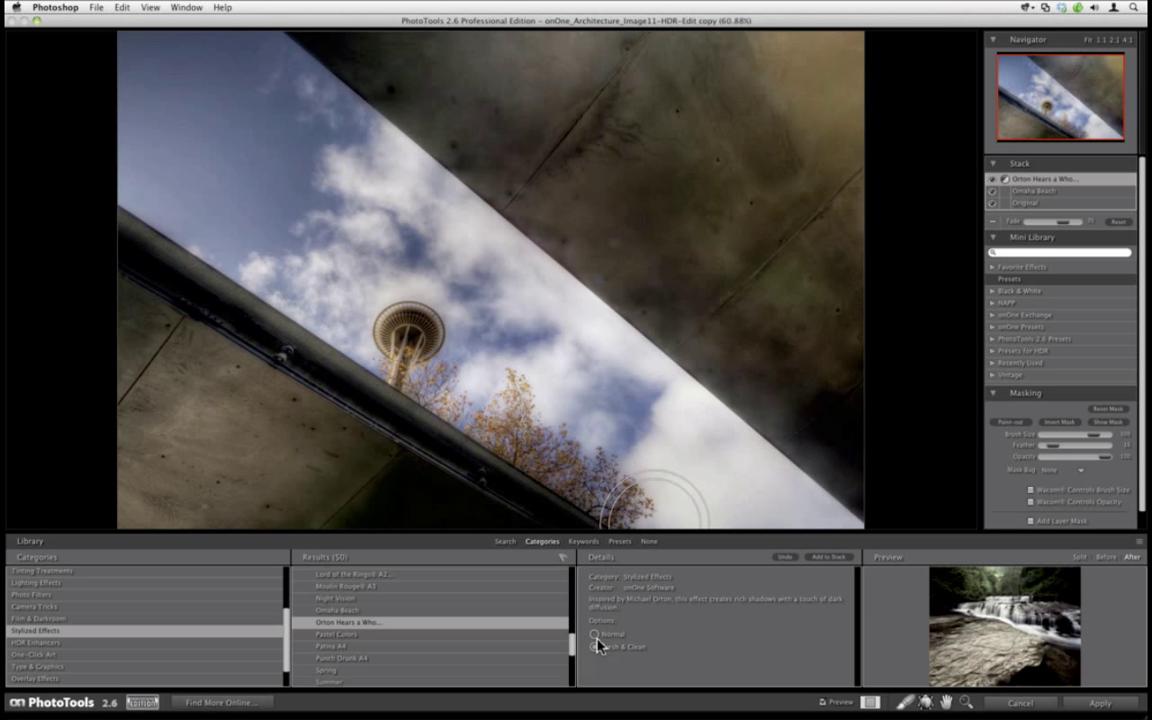
Confirm the Orton layer's Fresh & Clean option and set a slight fade on the Stack Fade slider
left_click(1005, 179)
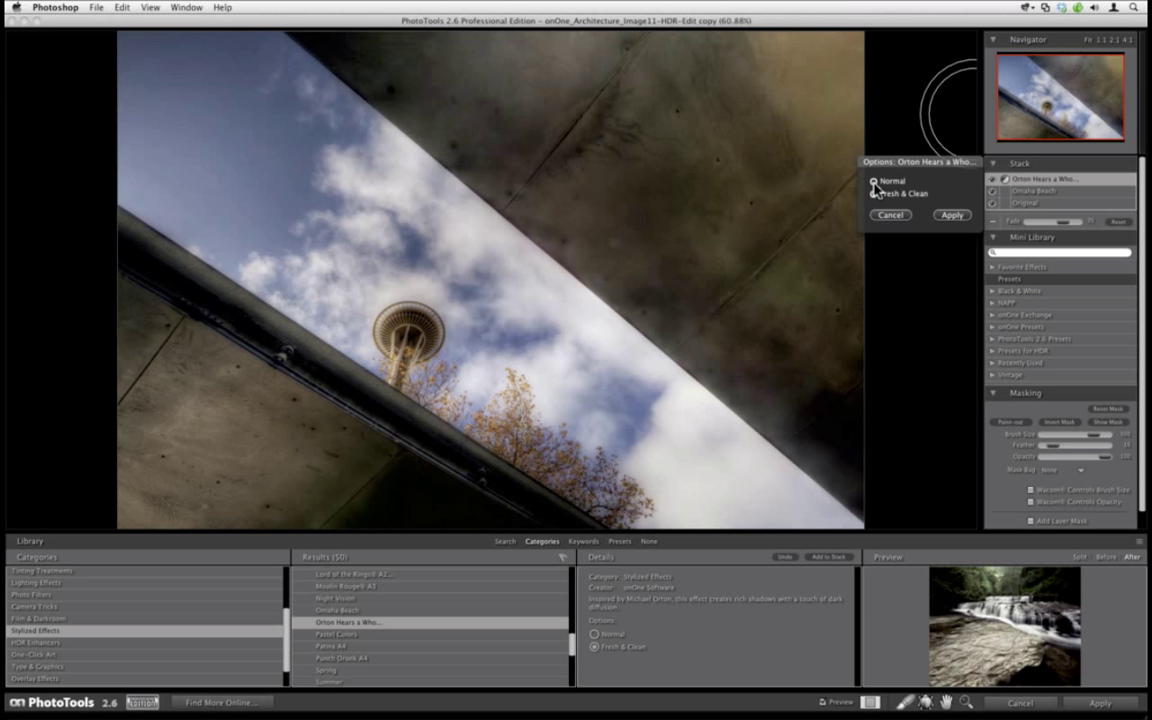
left_click(950, 215)
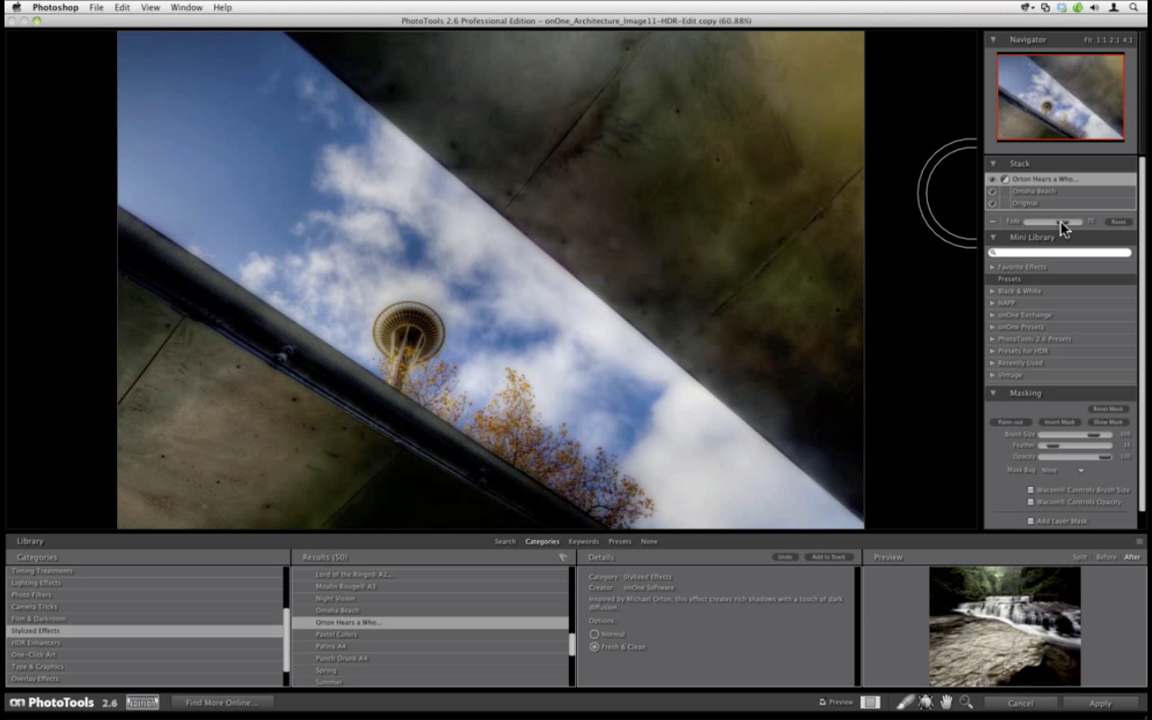
left_click_drag(1057, 224, 1030, 230)
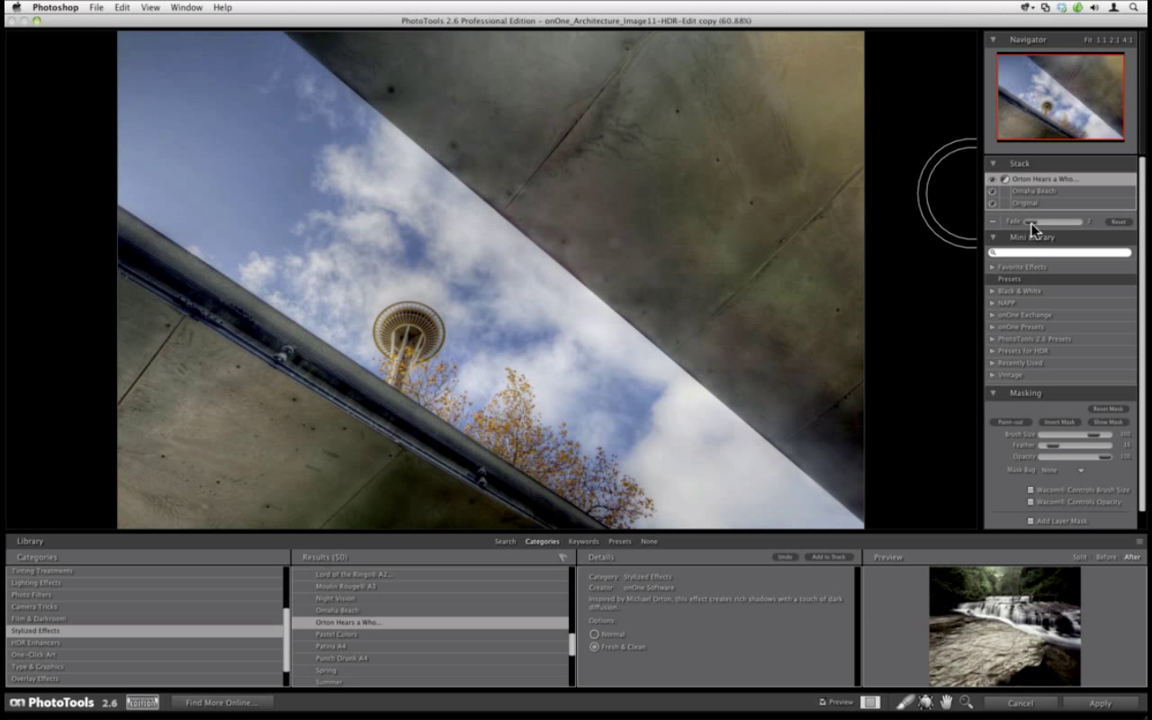
left_click_drag(1033, 229, 1045, 231)
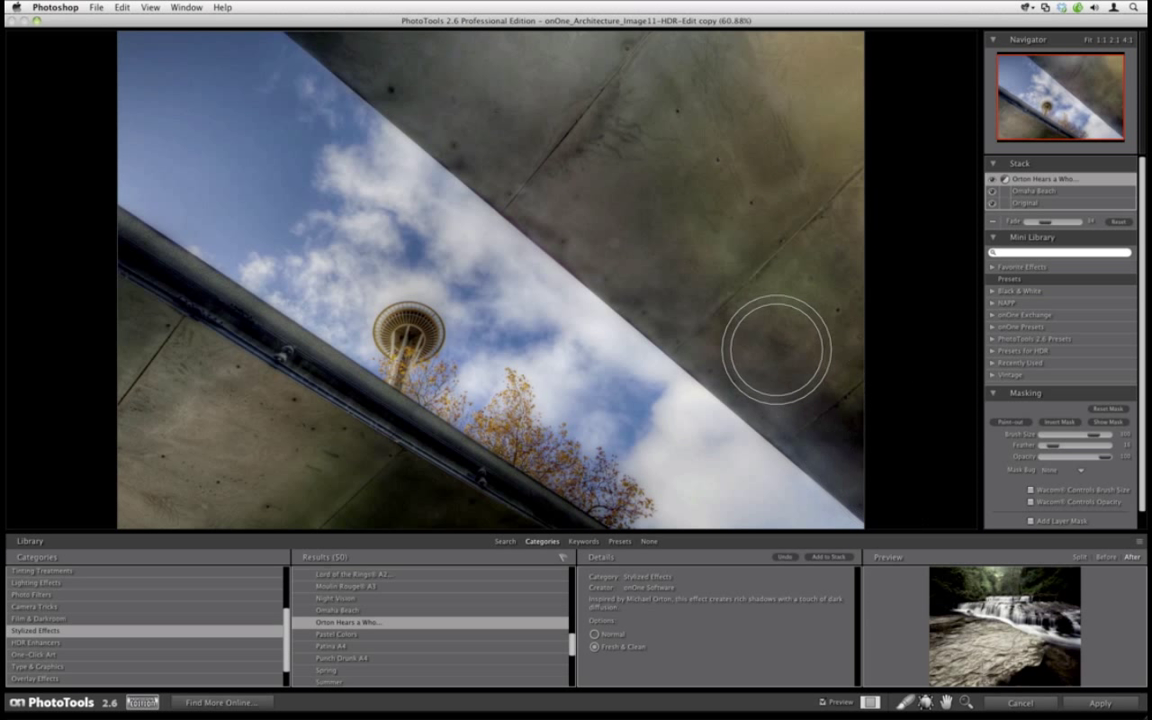
Shrink the masking brush with [, enlarge it slightly with ], then scroll the Categories list
key("bracketleft")
key("bracketleft")
key("bracketleft")
key("bracketleft")
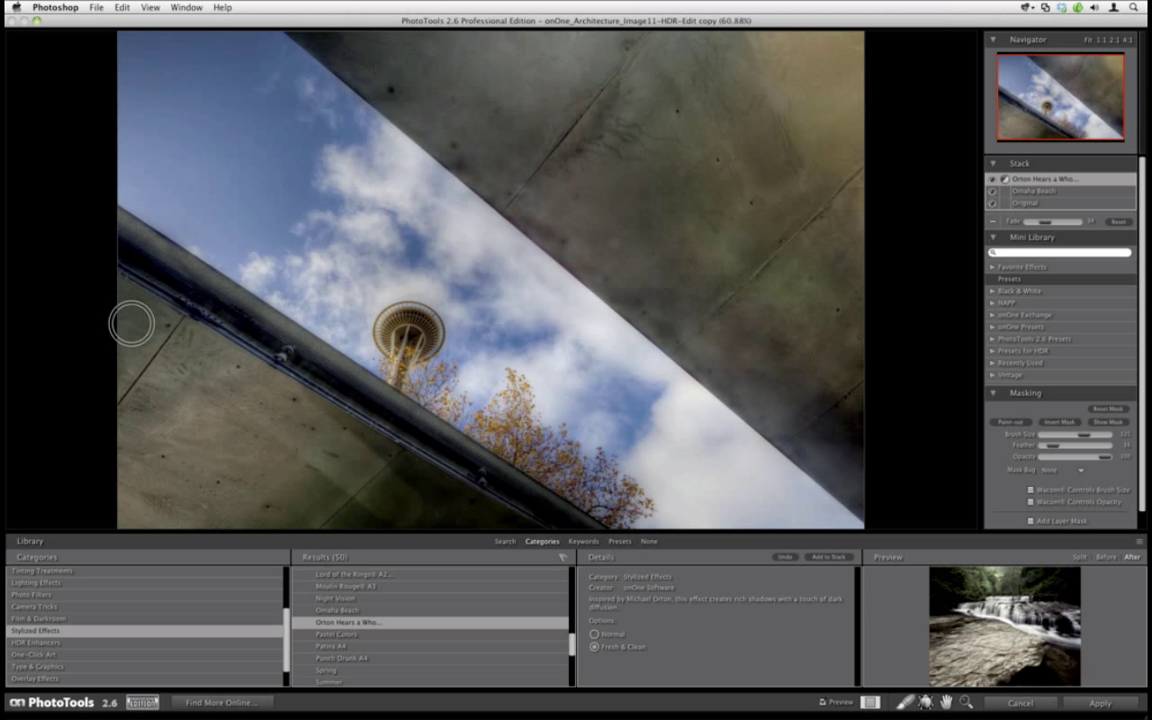
key("bracketright")
key("bracketright")
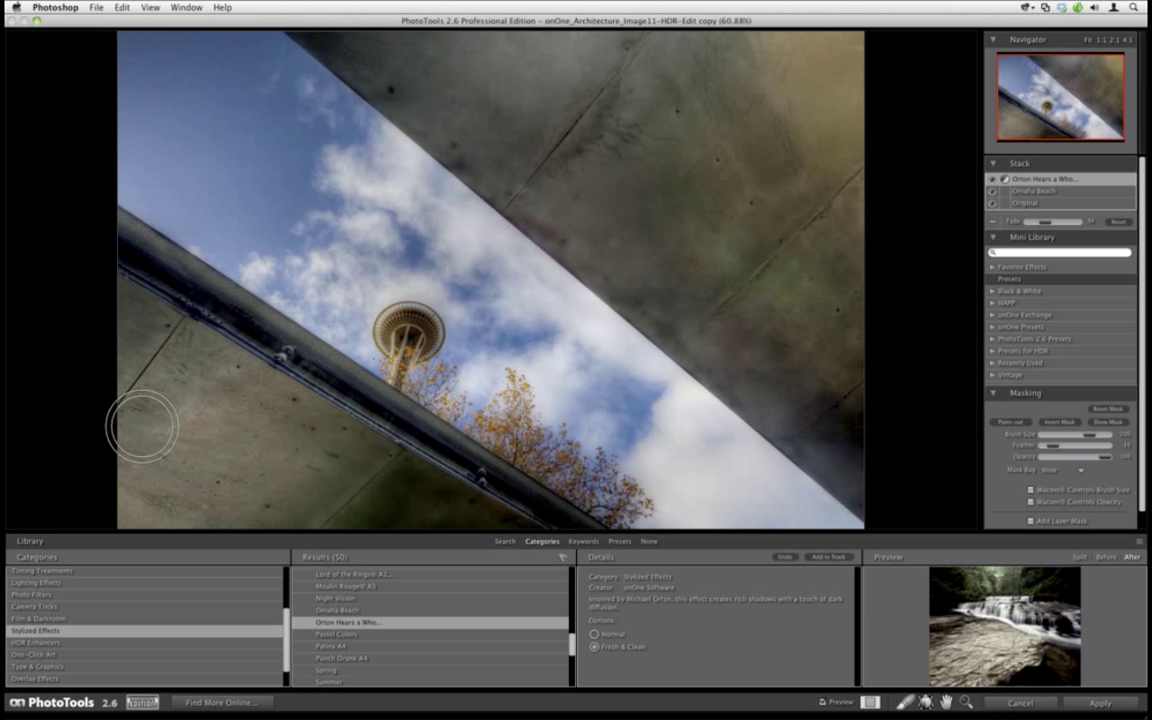
left_click_drag(287, 615, 289, 564)
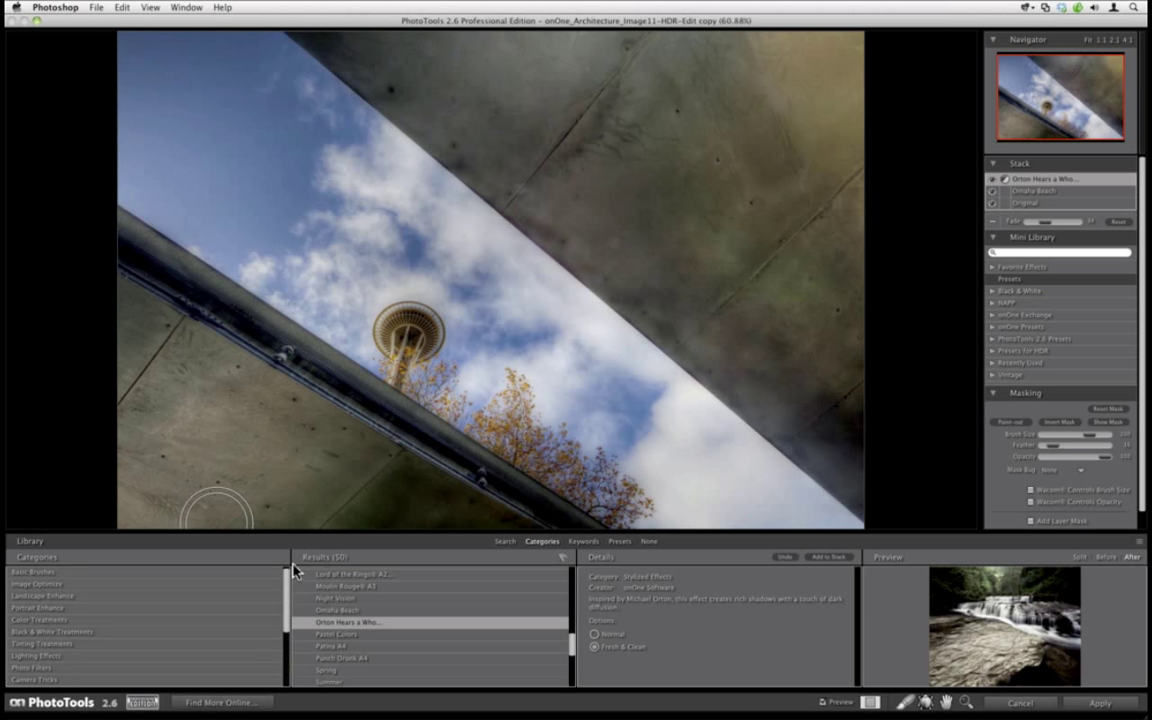
Add the Brush More Dynamic Range effect from Basic Brushes to the top of the stack
left_click(150, 574)
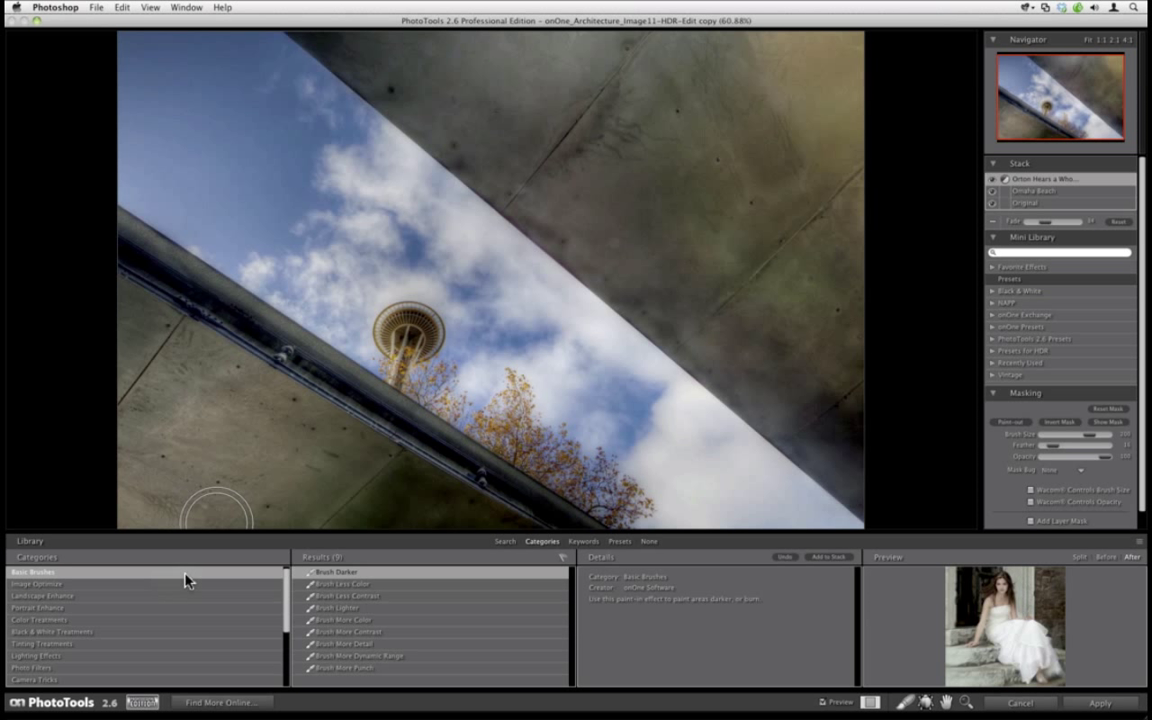
left_click(385, 657)
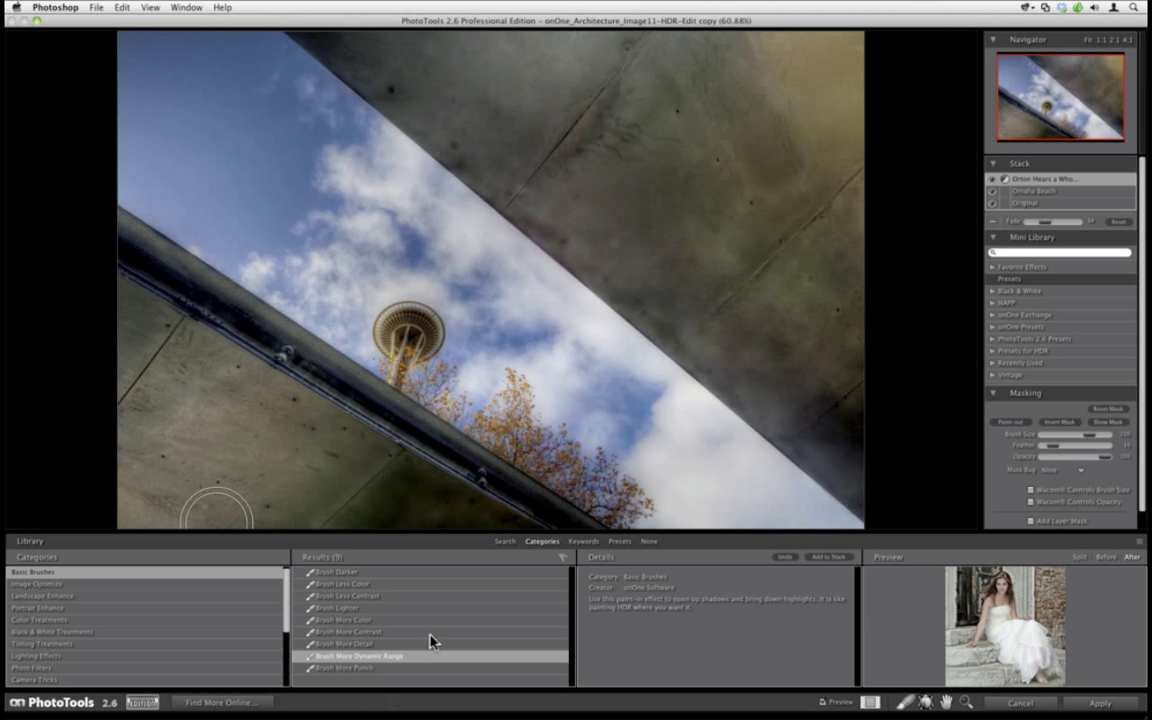
left_click(836, 558)
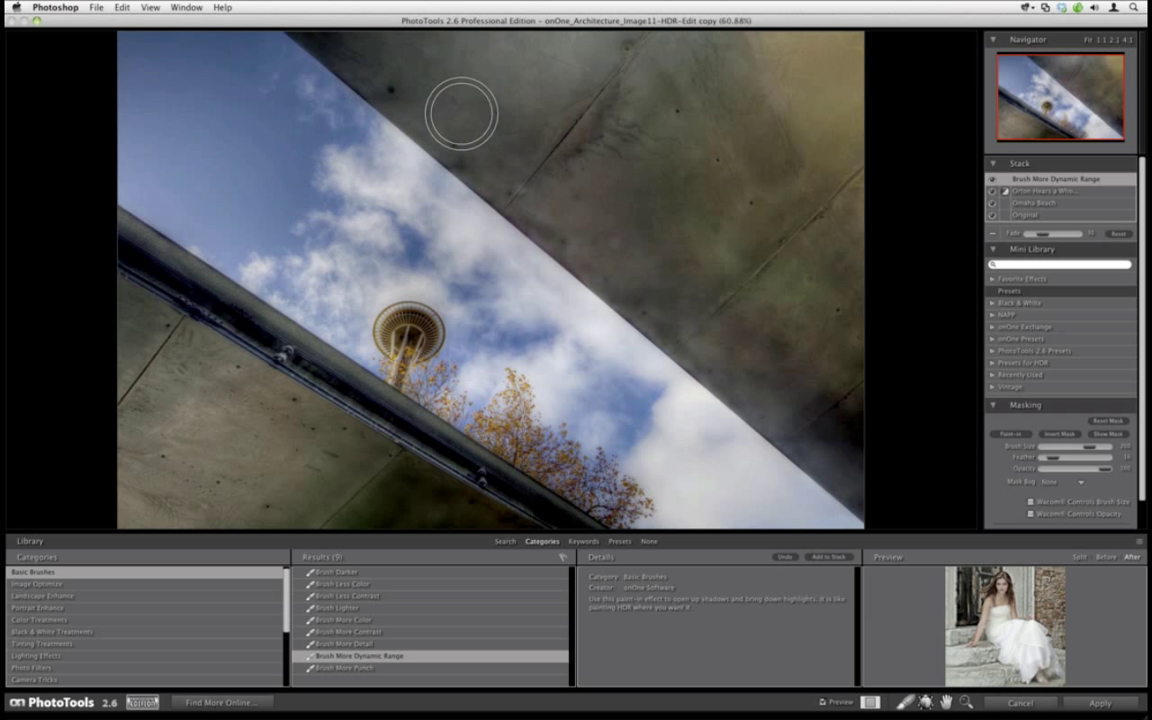
Paint dynamic range onto the upper-right and lower-left concrete, fade it, and compare the preview
mouse_move(779, 134)
left_mouse_down()
mouse_move(732, 57)
mouse_move(814, 143)
mouse_move(838, 89)
mouse_move(837, 15)
mouse_move(649, 8)
mouse_move(755, 100)
mouse_move(742, 68)
mouse_move(633, 12)
mouse_move(439, 12)
mouse_move(467, 14)
mouse_move(448, 53)
mouse_move(422, 58)
mouse_move(329, 33)
mouse_move(517, 159)
mouse_move(510, 139)
mouse_move(561, 119)
mouse_move(663, 222)
mouse_move(746, 157)
mouse_move(744, 207)
mouse_move(855, 237)
mouse_move(854, 442)
mouse_move(871, 486)
mouse_move(759, 363)
mouse_move(661, 285)
mouse_move(807, 443)
mouse_move(750, 311)
mouse_move(759, 253)
mouse_move(802, 302)
mouse_move(654, 256)
mouse_move(708, 352)
mouse_move(692, 326)
mouse_move(750, 388)
mouse_move(655, 289)
mouse_move(463, 133)
left_mouse_up()
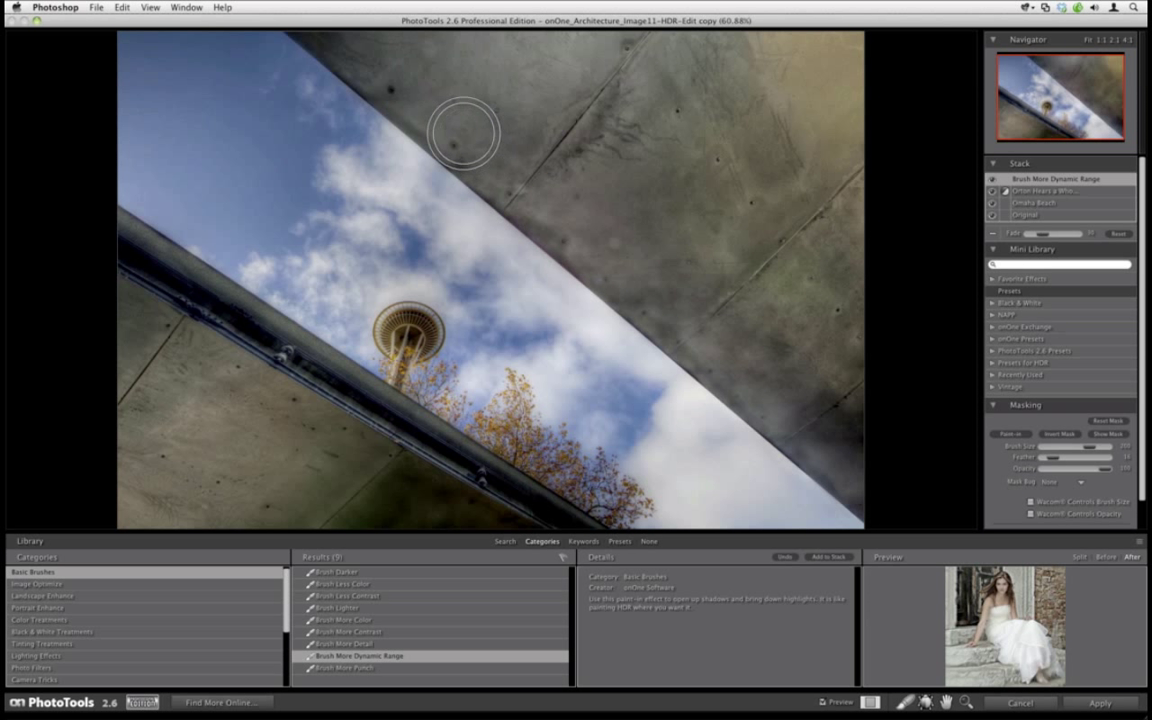
mouse_move(270, 342)
left_mouse_down()
mouse_move(236, 346)
mouse_move(235, 356)
mouse_move(159, 270)
mouse_move(135, 265)
mouse_move(286, 441)
mouse_move(213, 356)
mouse_move(193, 347)
mouse_move(203, 419)
mouse_move(177, 416)
mouse_move(136, 360)
mouse_move(148, 510)
mouse_move(356, 535)
mouse_move(217, 452)
mouse_move(318, 498)
mouse_move(532, 542)
mouse_move(530, 528)
mouse_move(354, 446)
mouse_move(265, 382)
mouse_move(368, 438)
mouse_move(185, 293)
left_mouse_up()
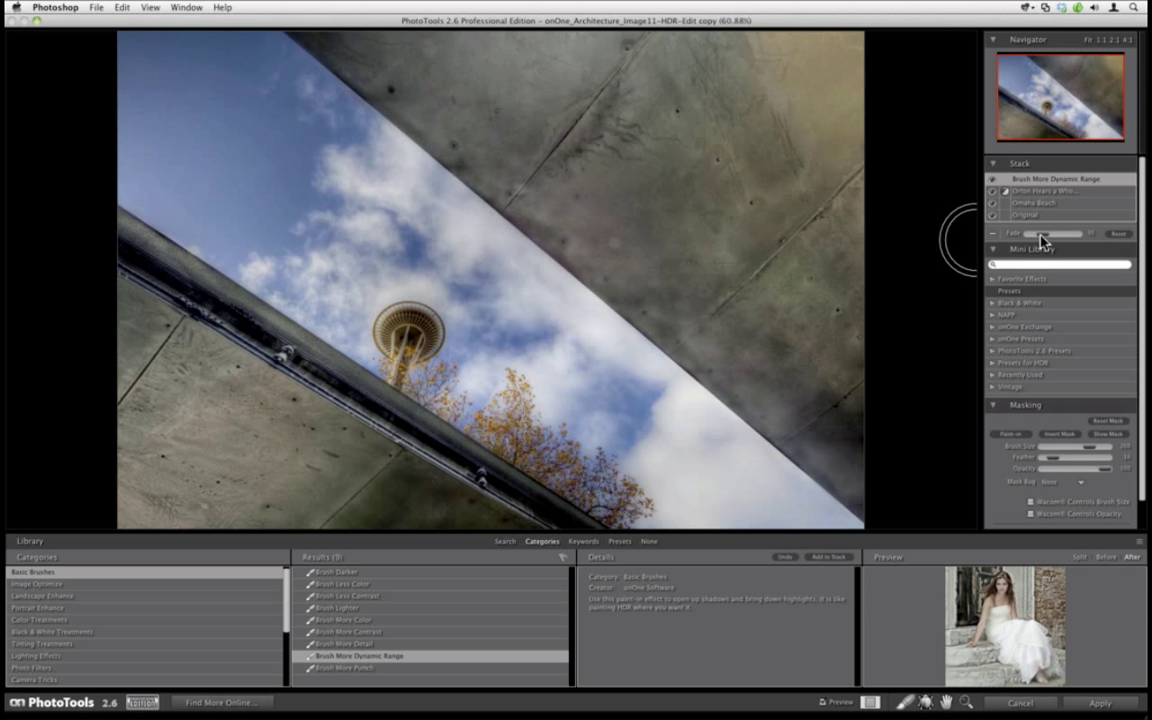
left_click_drag(1041, 238, 1033, 239)
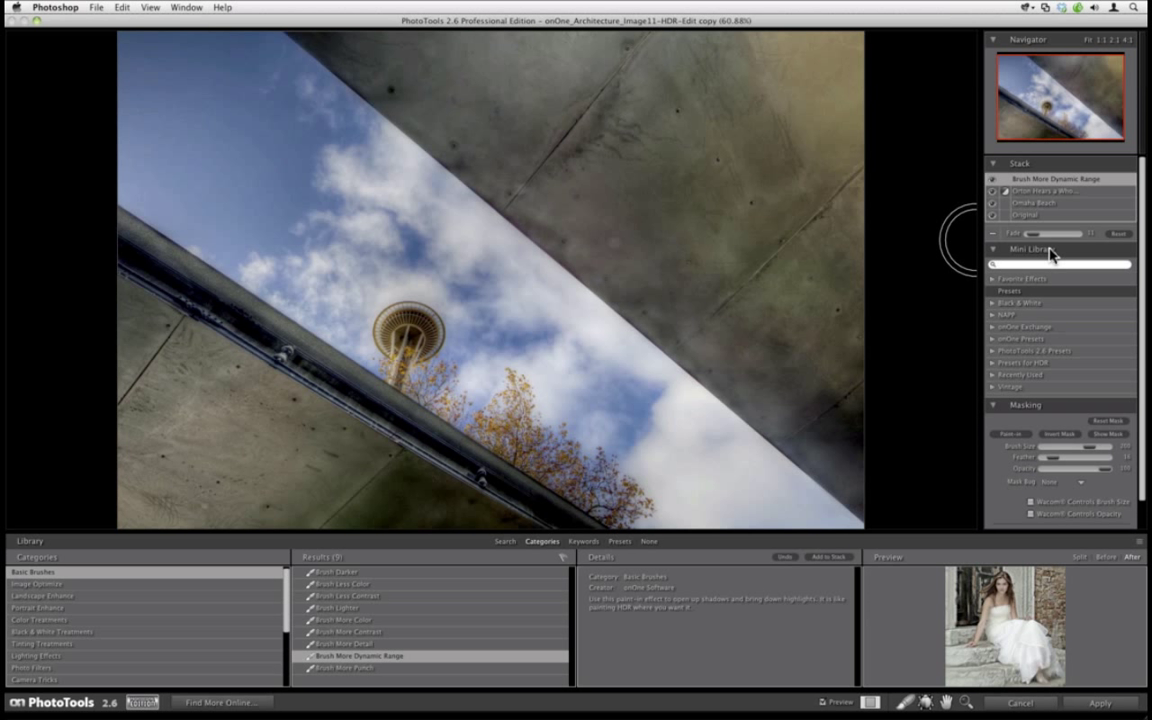
left_click(823, 703)
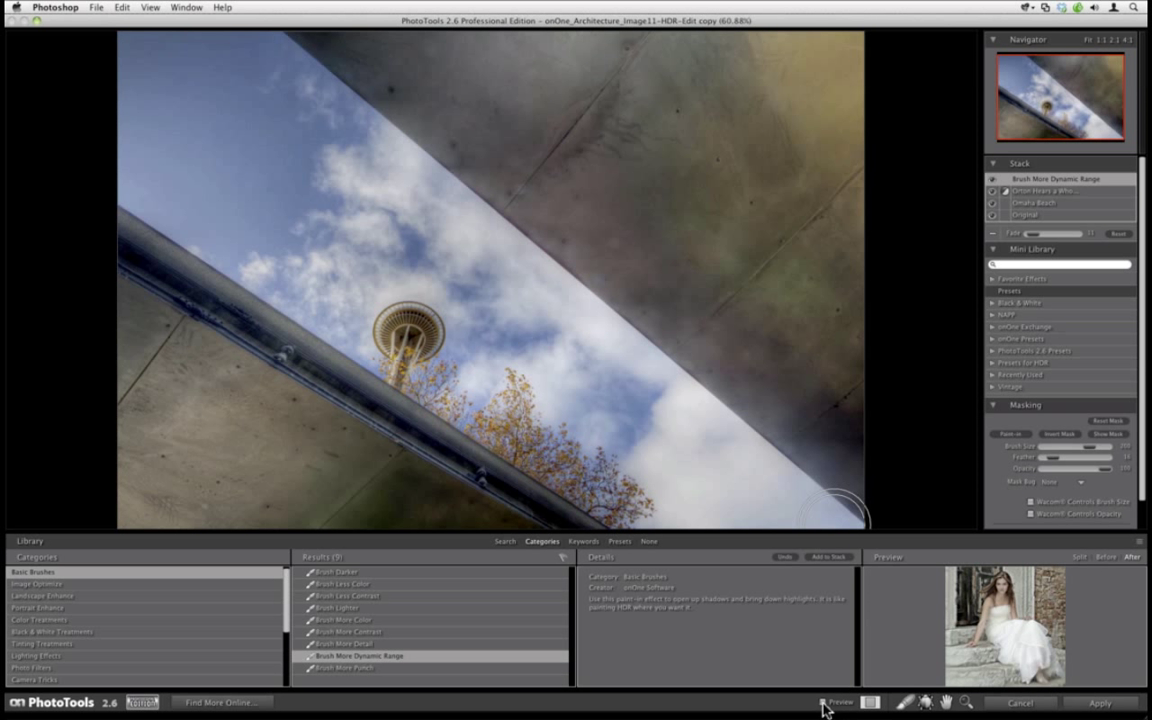
left_click(823, 704)
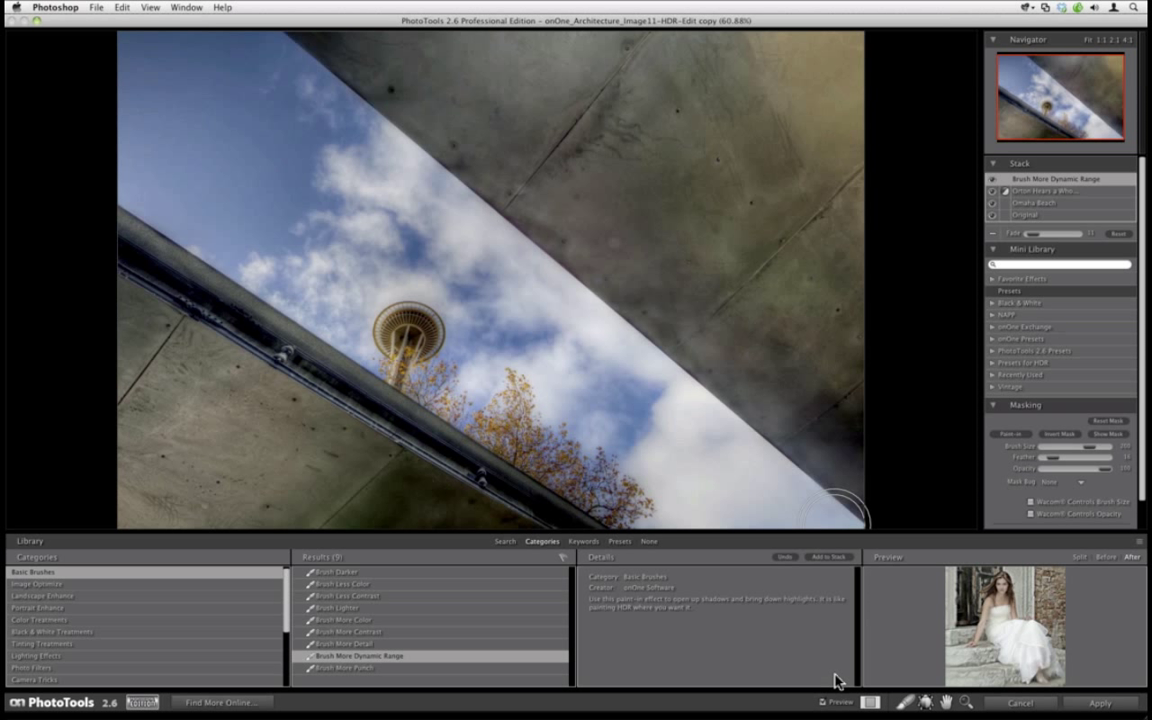
Cancel PhotoTools, close the Photoshop copy without saving, and view Lightroom's 03-PT folder
left_click(1015, 708)
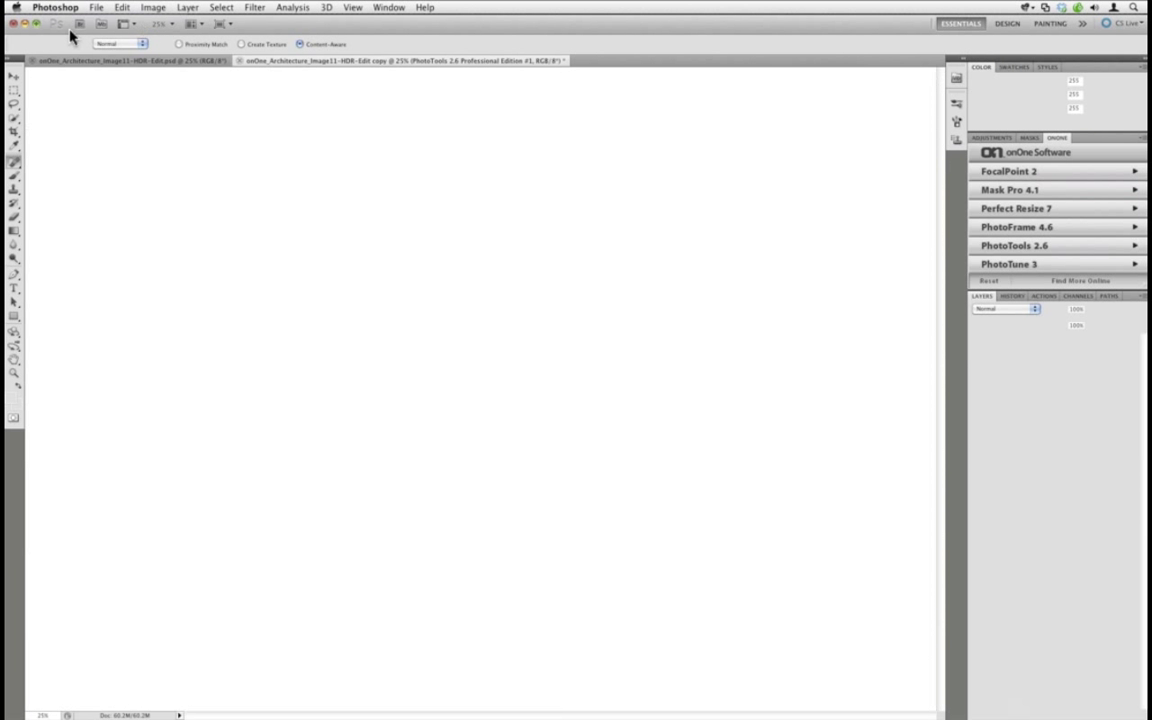
left_click(13, 24)
left_click(535, 247)
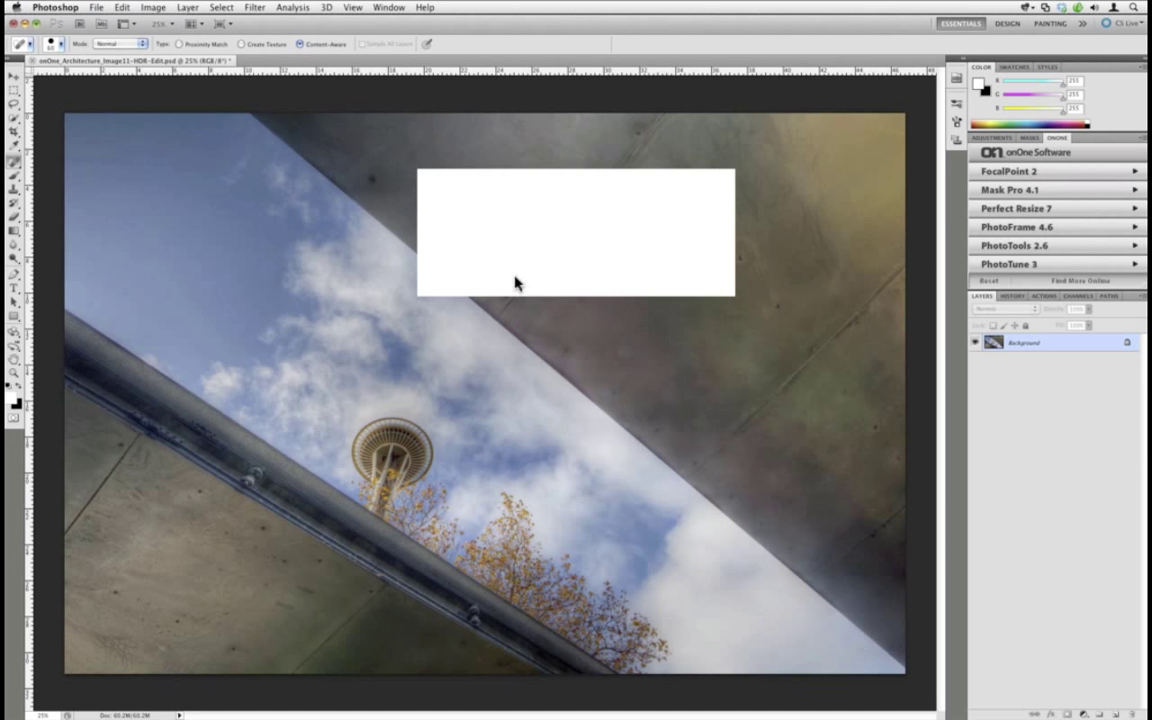
key("super+w")
left_click(105, 458)
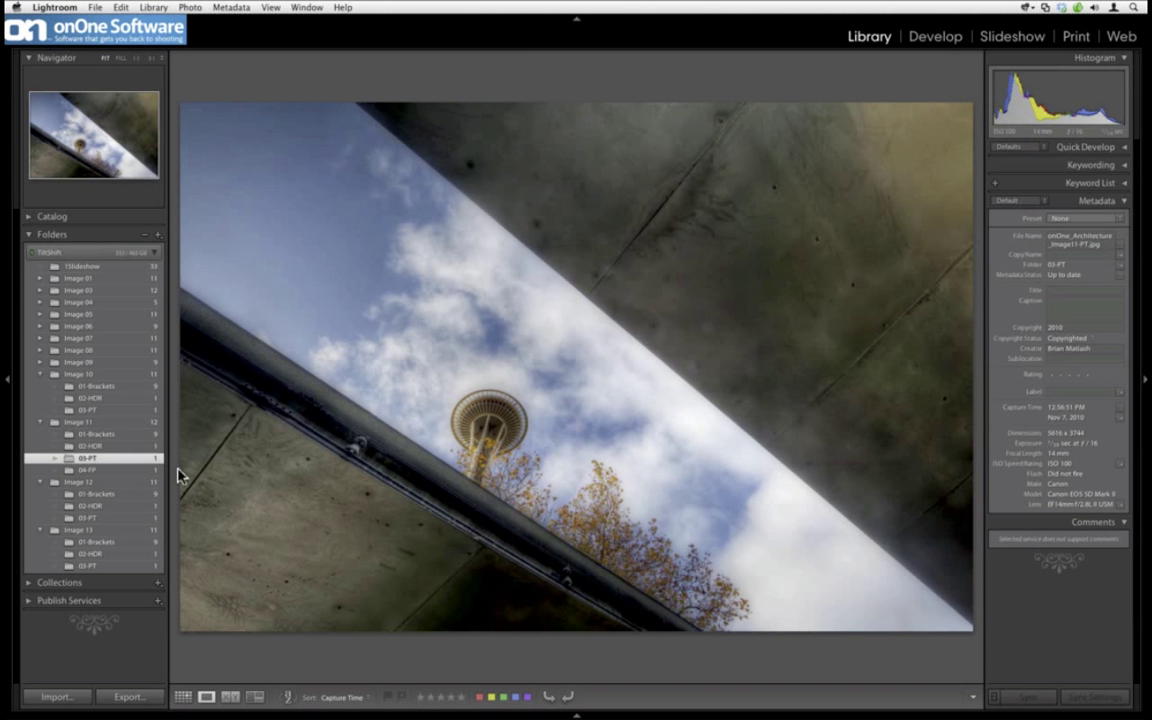
Compare Image 11's 01-Brackets, 02-HDR and 03-PT folder versions
left_click(140, 435)
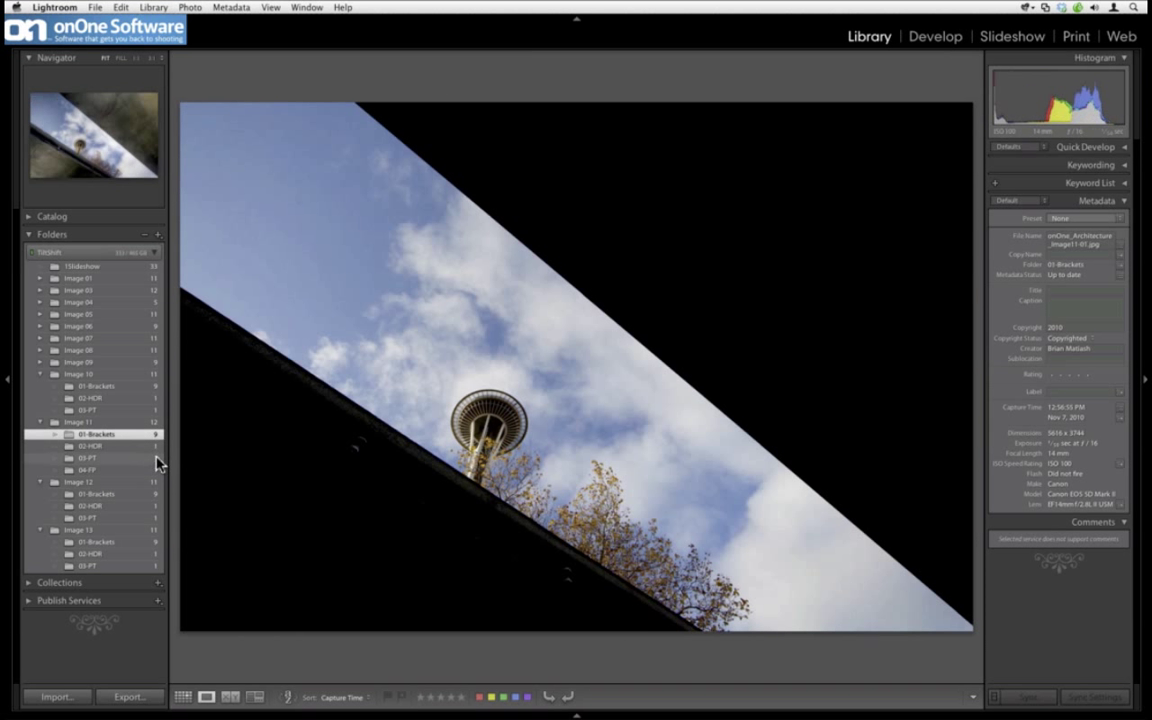
left_click(150, 446)
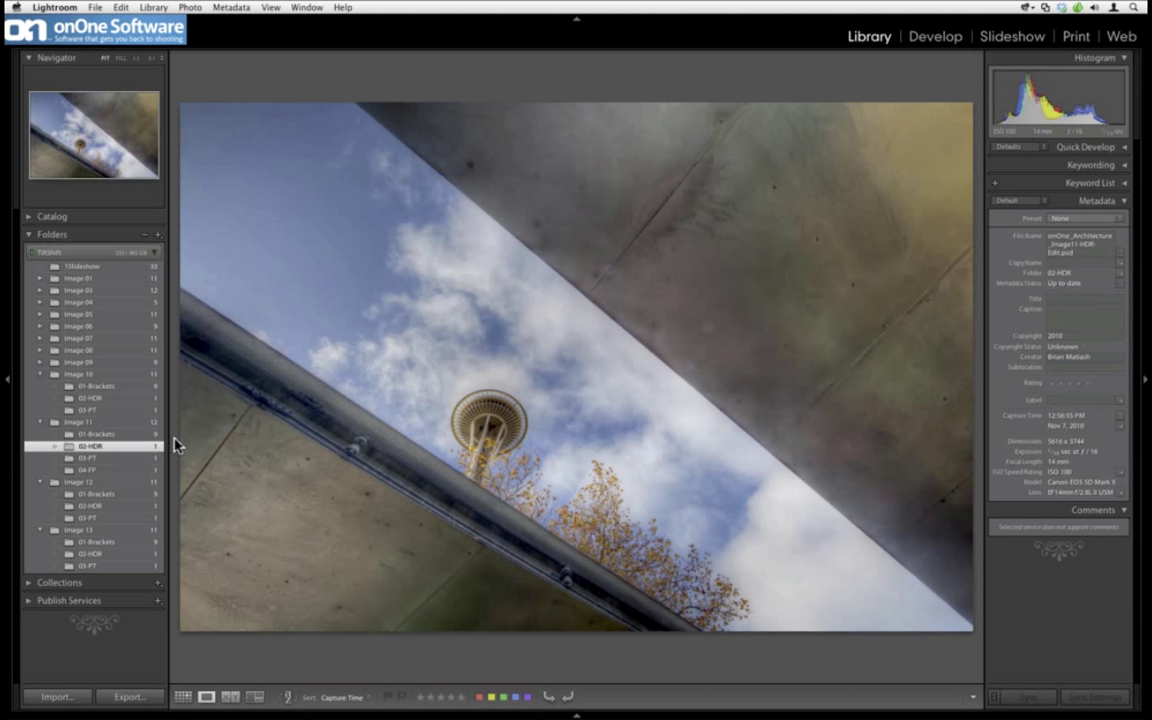
left_click(151, 458)
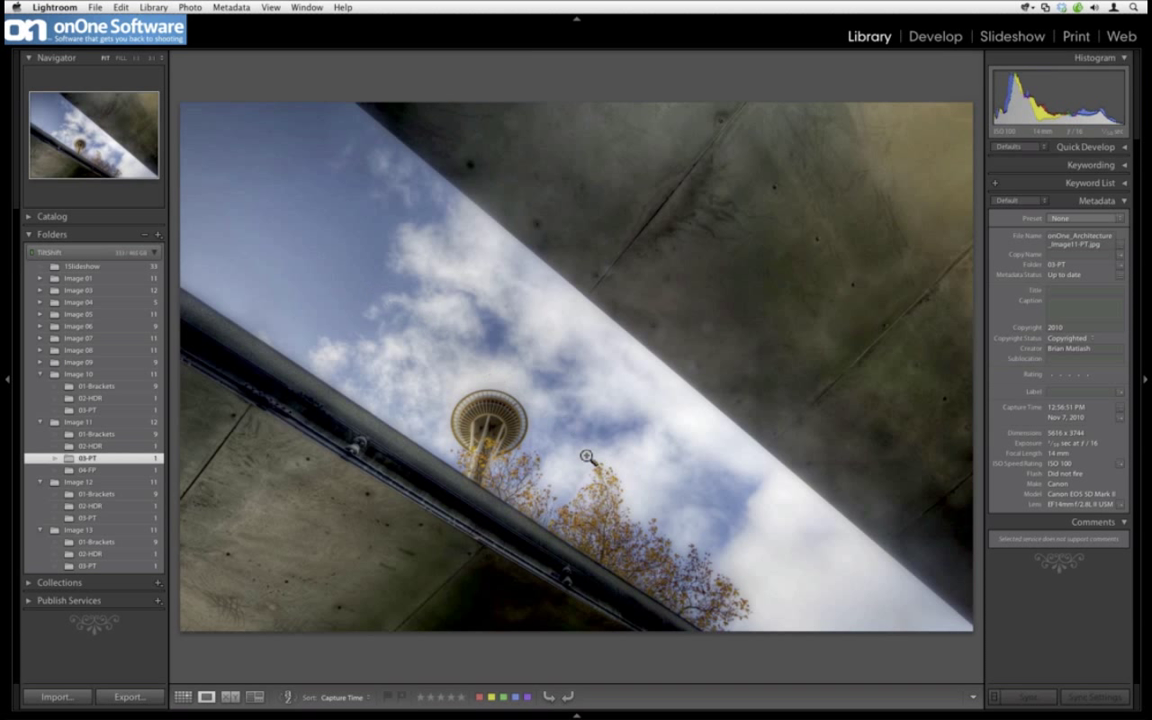
Send onOne_Architecture_Image11-PT.jpg to Adobe Photoshop CS5 for editing
right_click(629, 393)
mouse_move(755, 461)
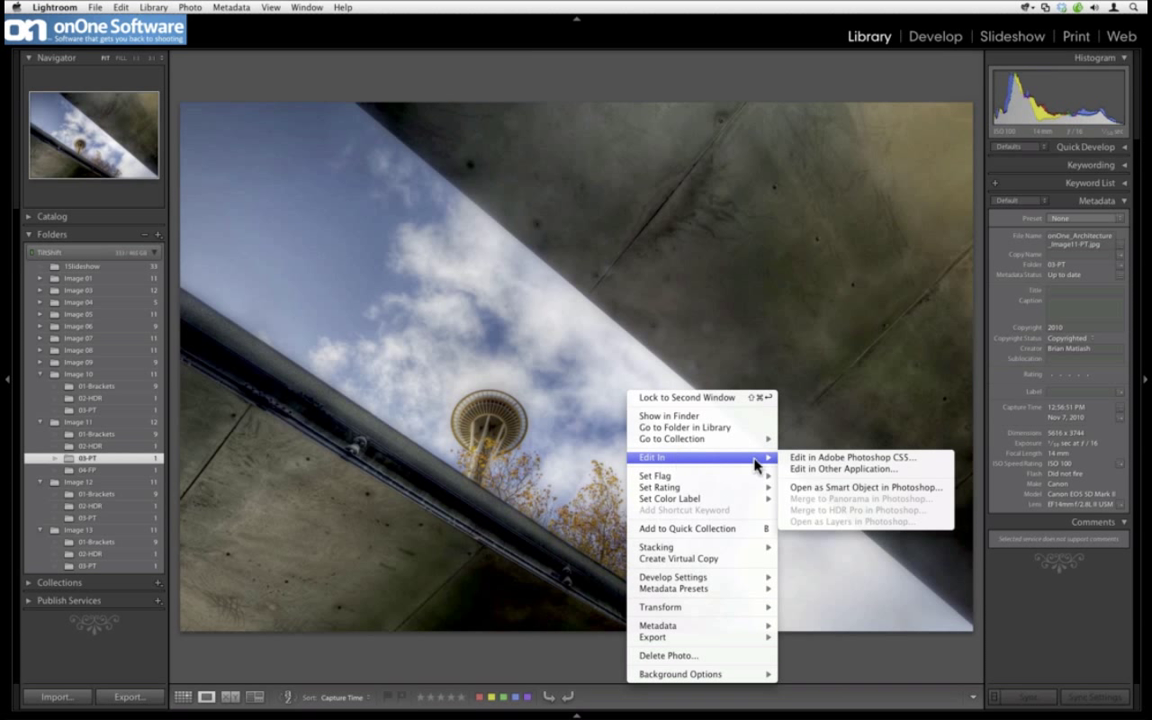
left_click(799, 460)
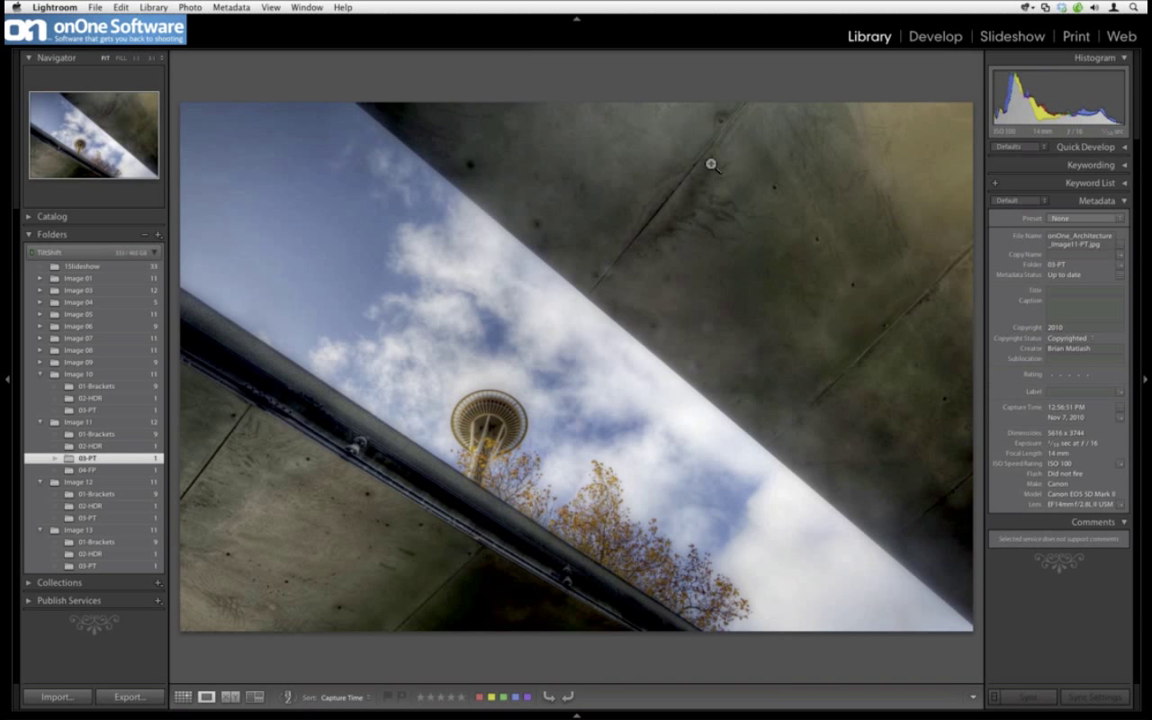
left_click(663, 308)
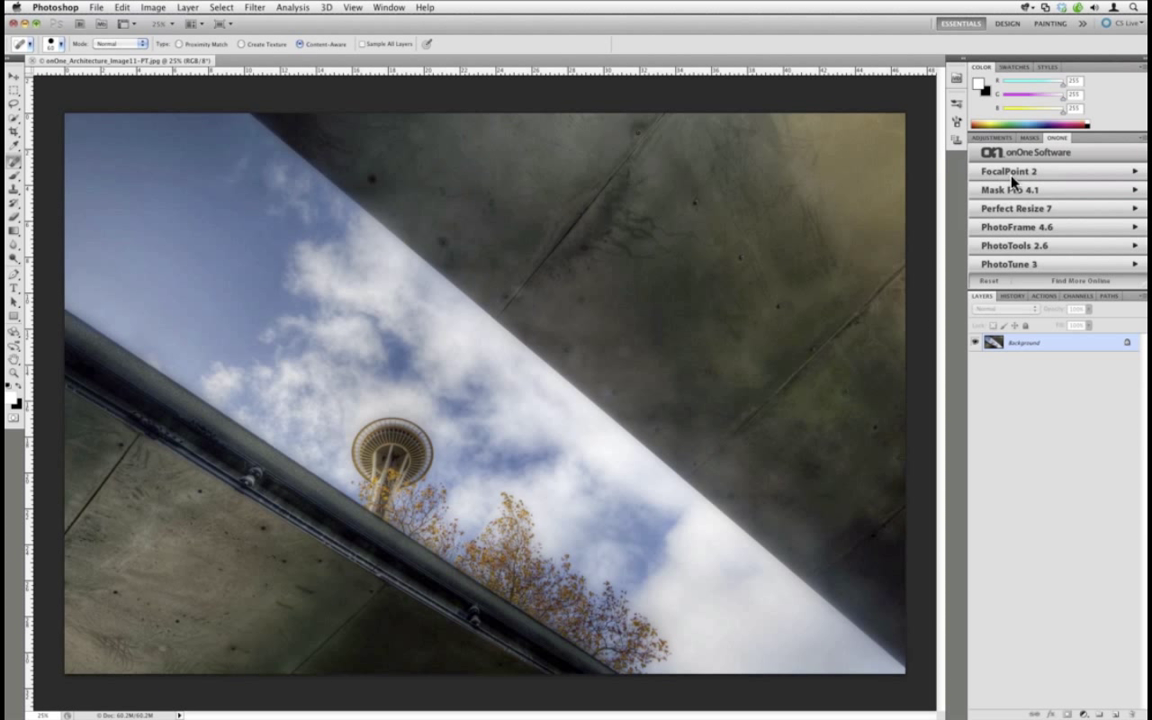
Launch FocalPoint 2 on the finished PT JPEG from the onOne panel
left_click(1010, 172)
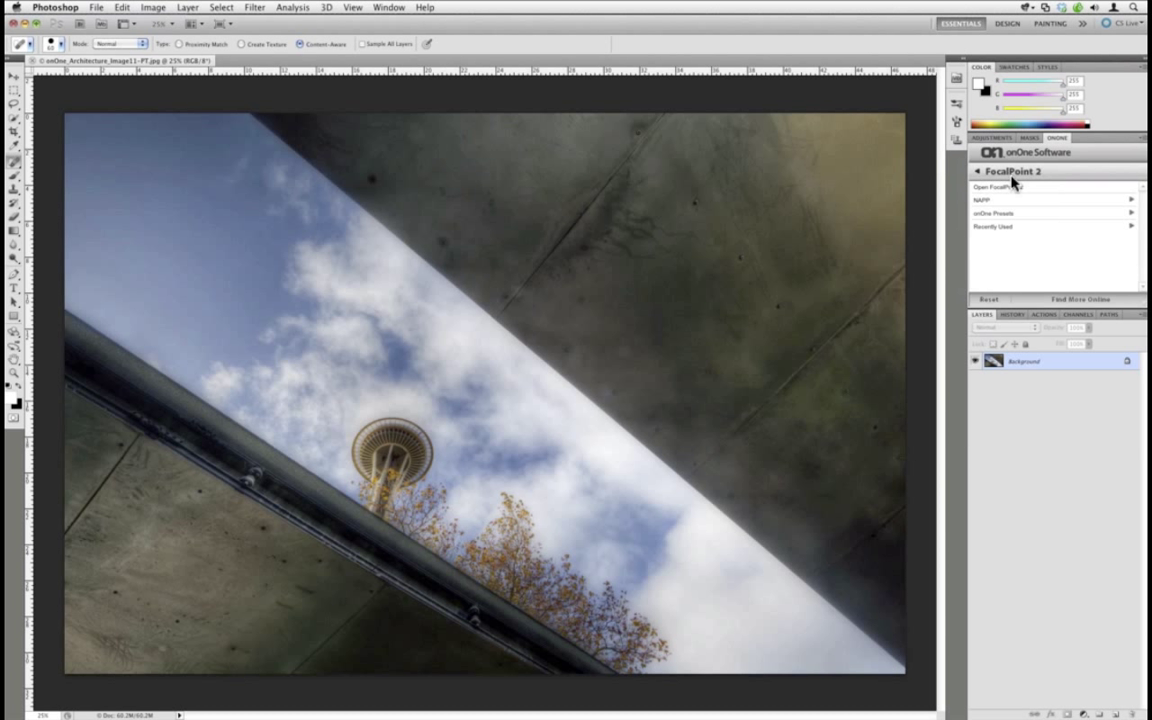
left_click(1012, 188)
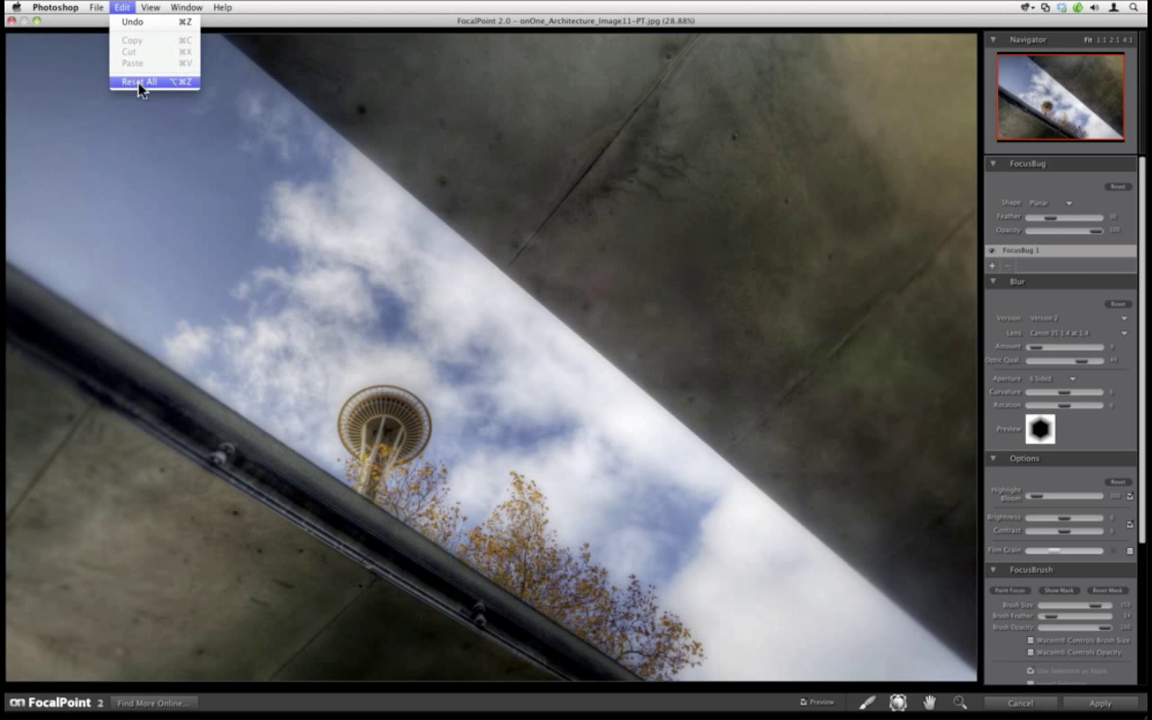
Reset all FocalPoint settings, then move and widen the FocusBug across the sky
left_click(141, 84)
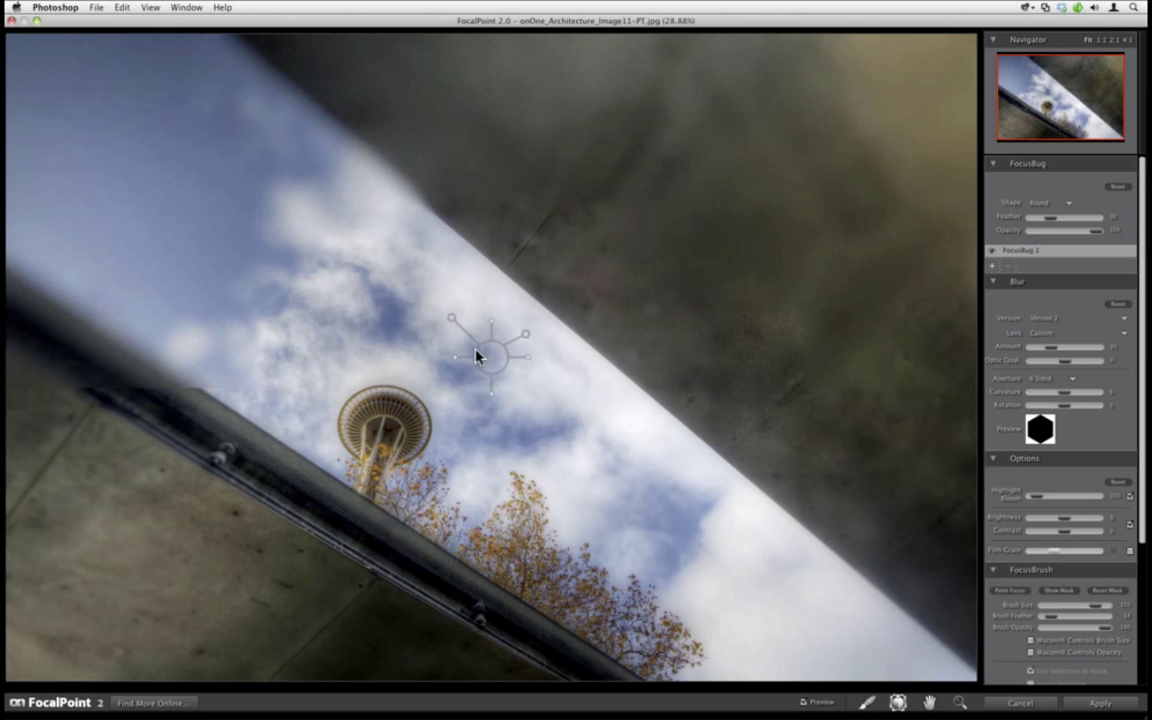
left_click_drag(441, 367, 455, 398)
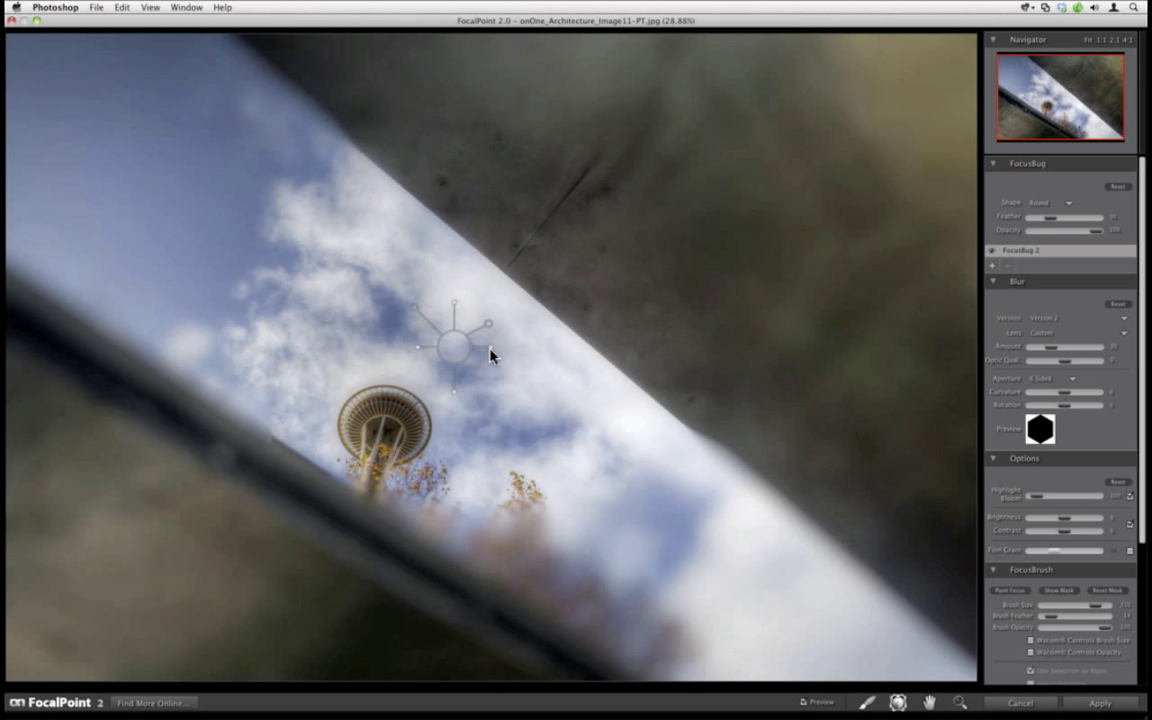
left_click_drag(492, 354, 497, 354)
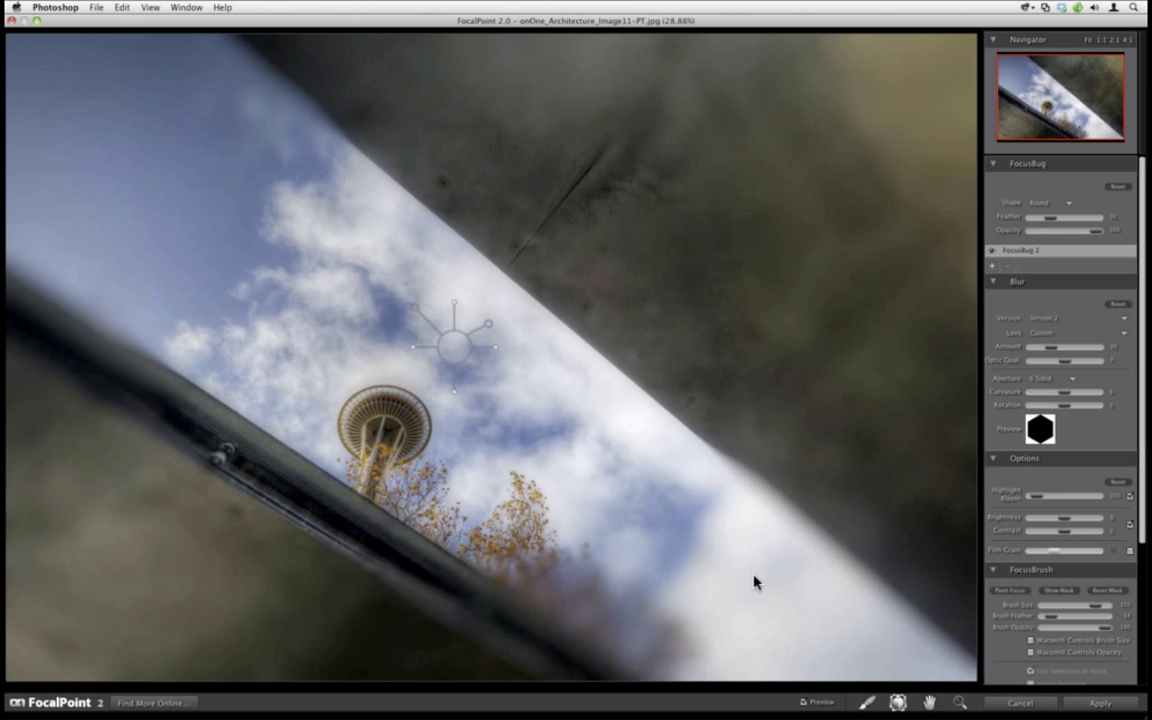
Switch the FocusBug to a Planar shape and rotate it to about 41.9 degrees
left_click(1040, 205)
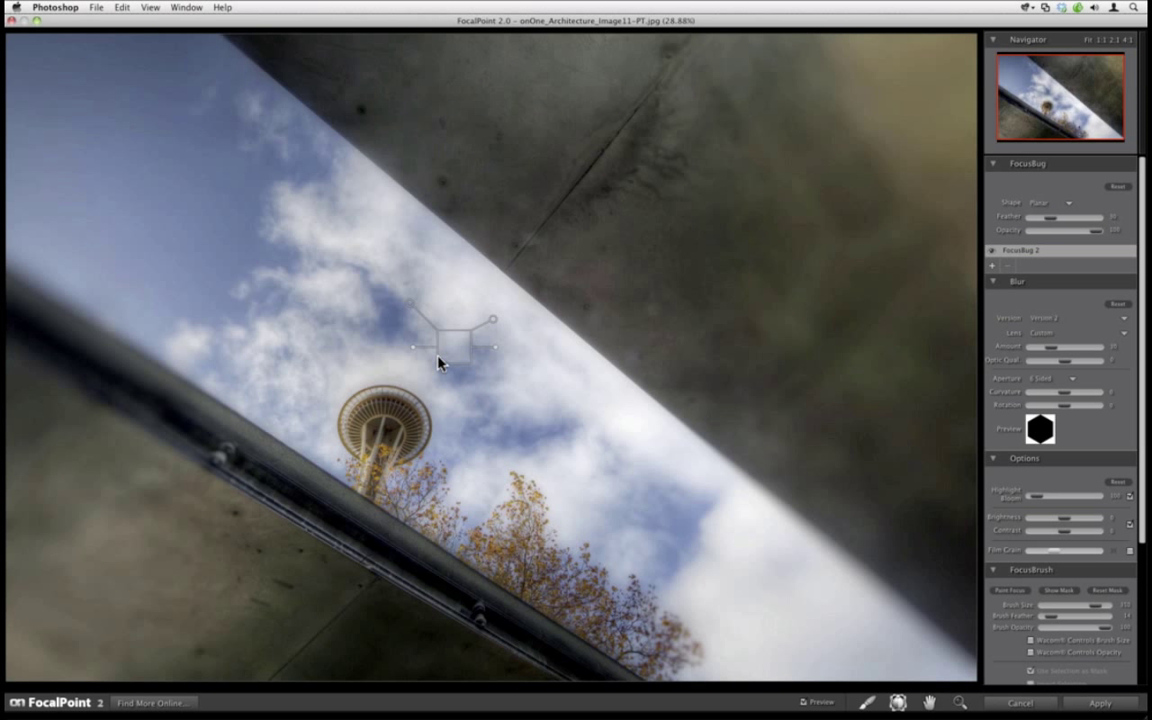
left_click(499, 355)
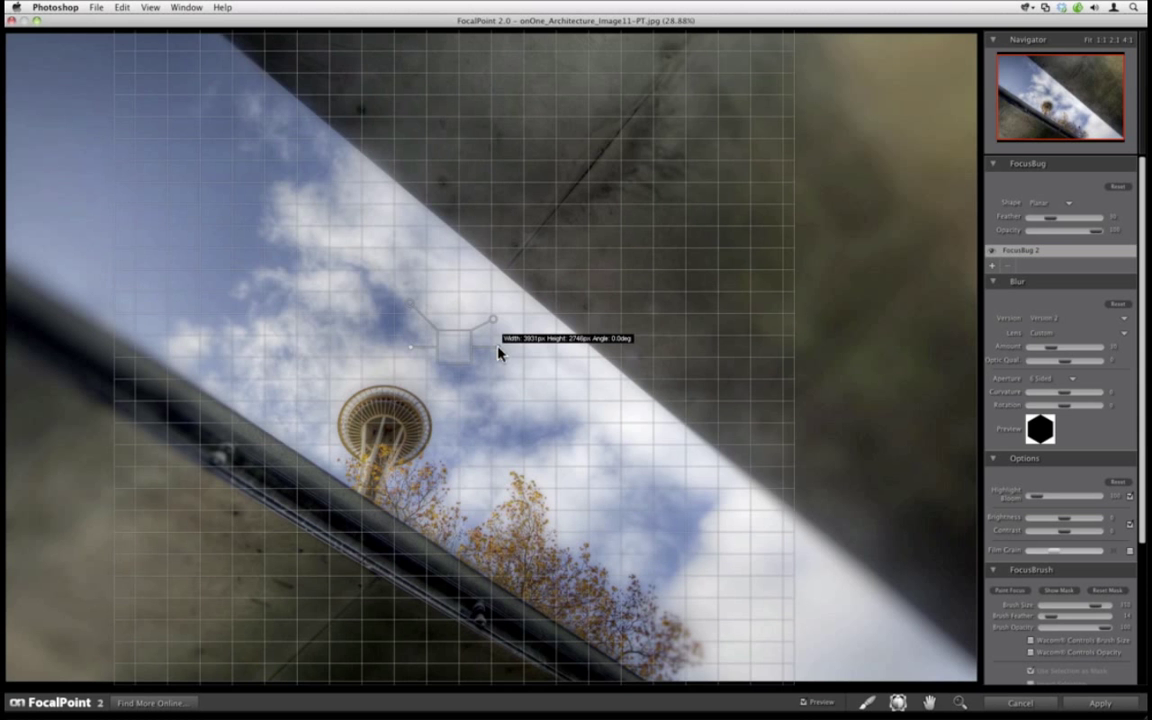
left_click_drag(499, 352, 425, 370)
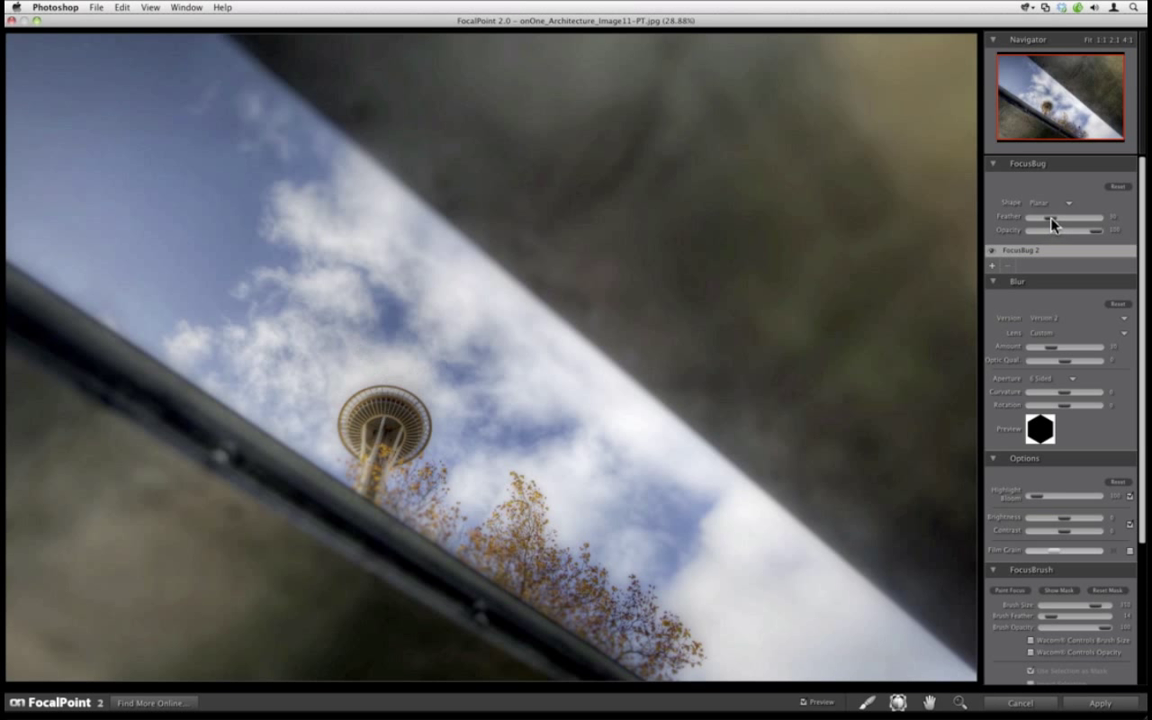
Lower Feather, drop Blur Amount to about 22, and reduce Brightness to darken the blurred concrete
left_click_drag(1052, 222, 1039, 224)
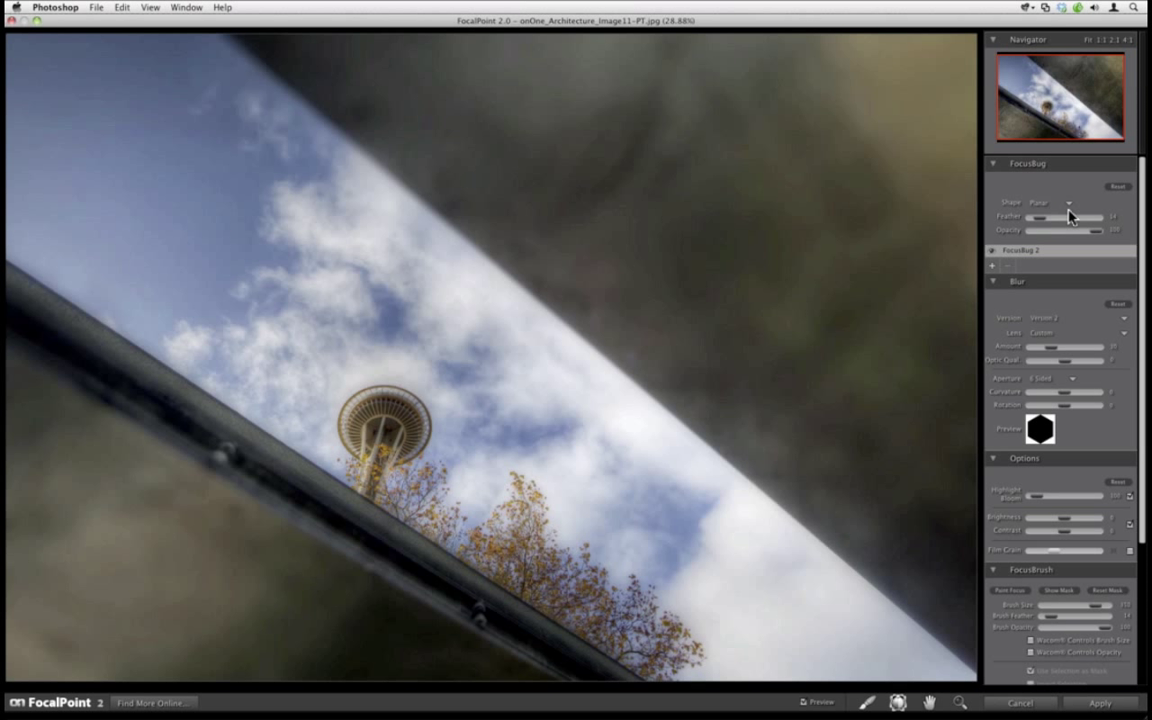
mouse_move(404, 355)
left_click_drag(1050, 350, 1080, 368)
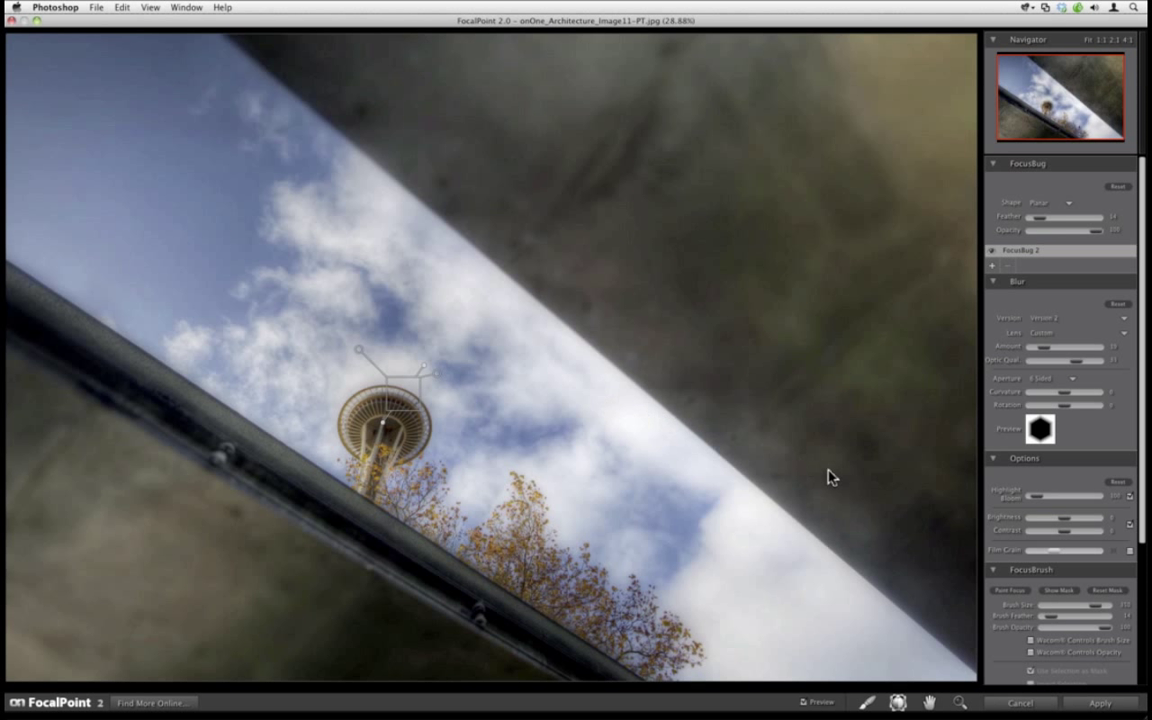
scroll(1122, 515, "down", 4)
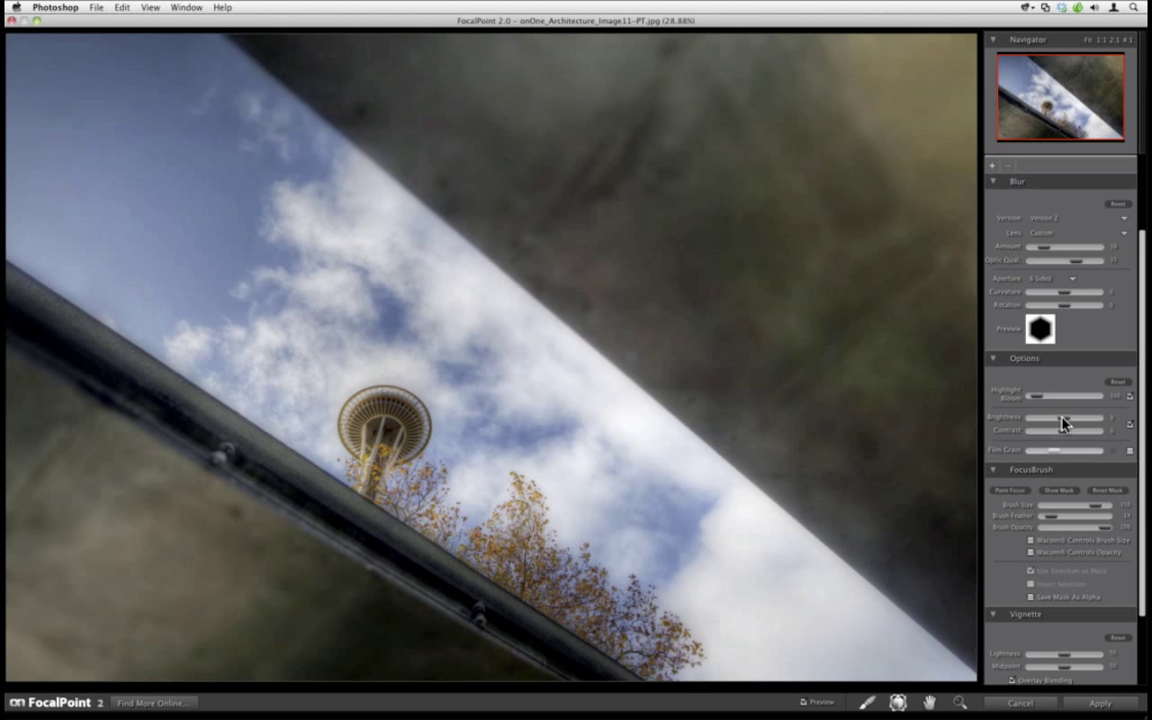
mouse_move(1063, 424)
left_mouse_down()
mouse_move(1052, 424)
mouse_move(1071, 432)
left_mouse_up()
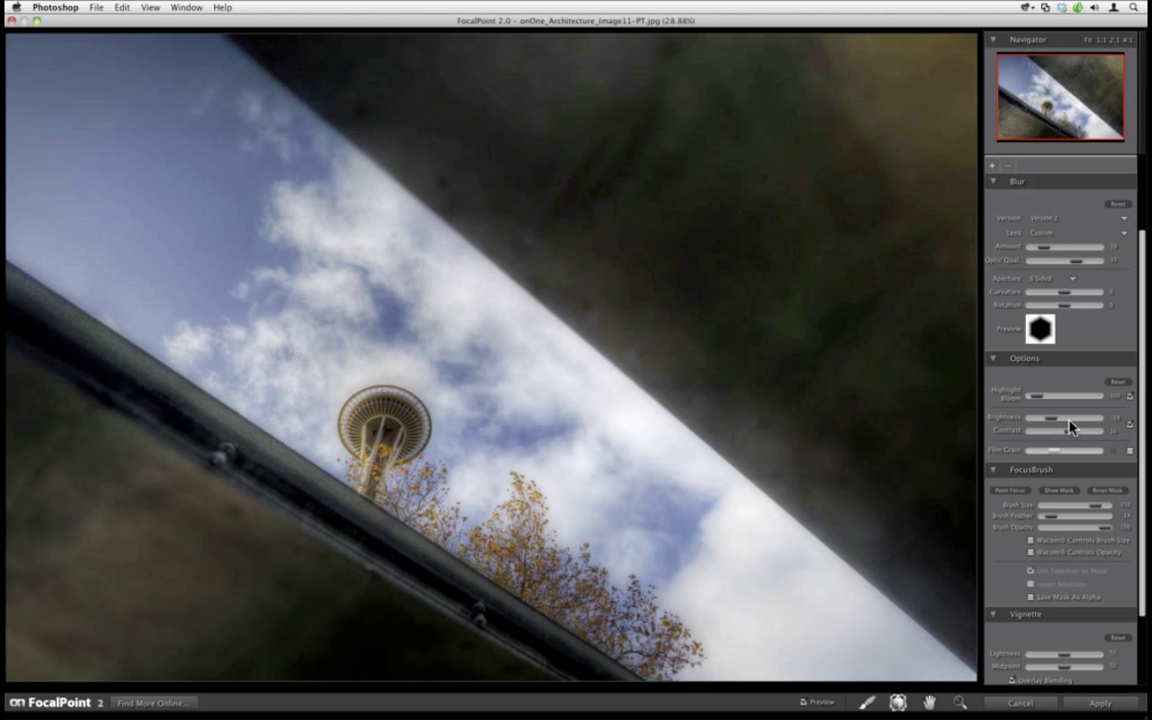
left_click(806, 704)
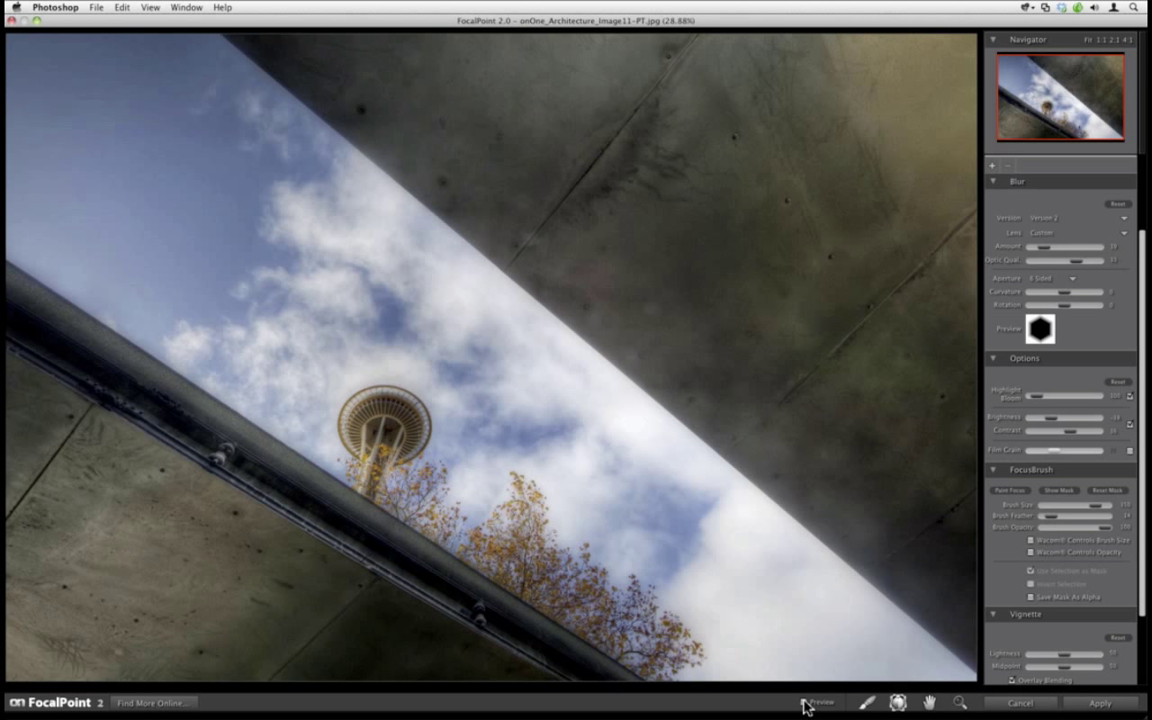
left_click(806, 703)
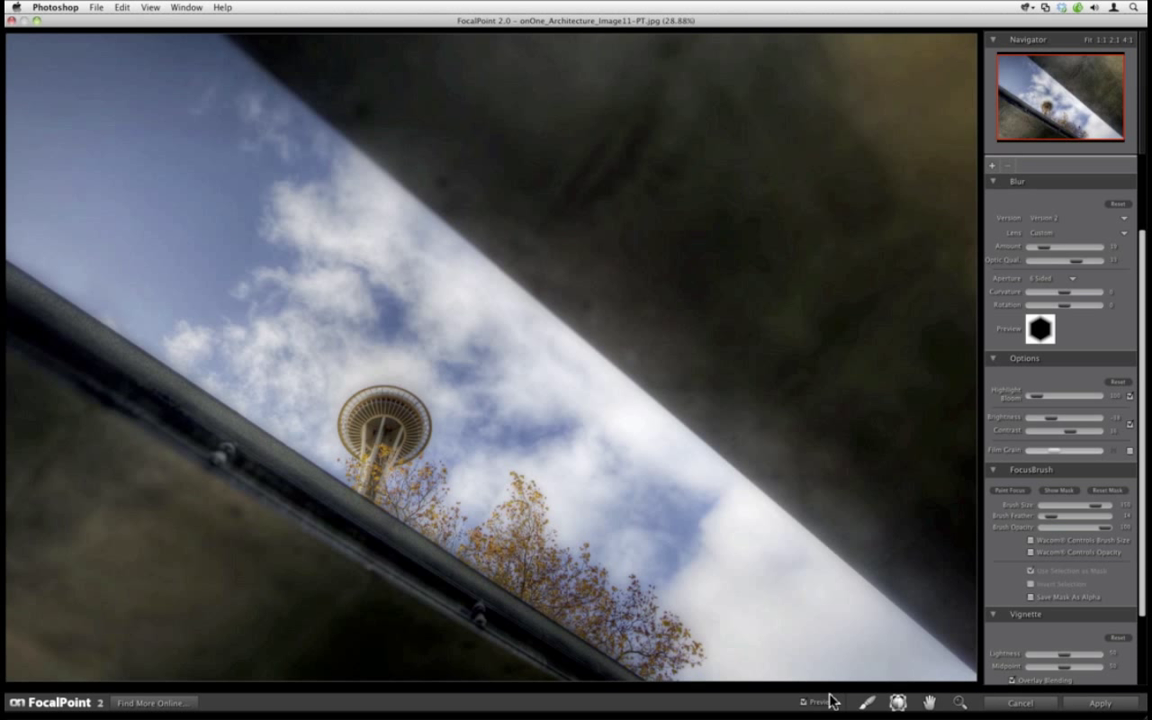
mouse_move(555, 219)
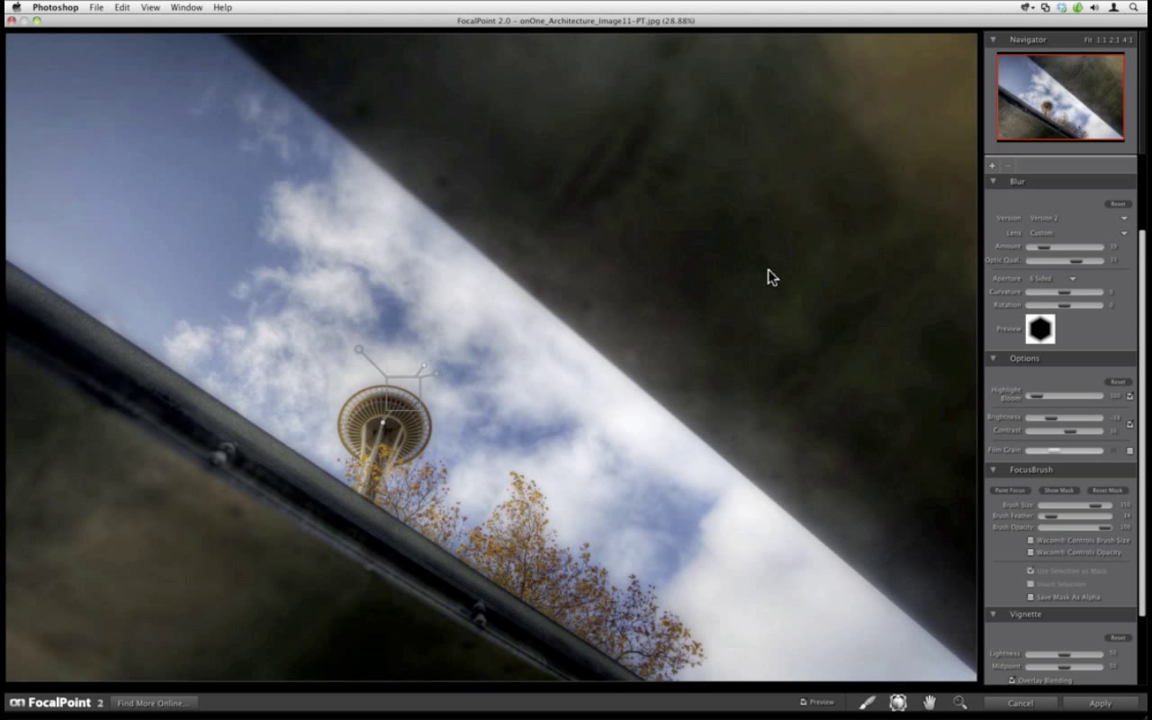
Cancel FocalPoint, close the Photoshop image without saving, and open Image 12's 01-Brackets folder
left_click(1028, 708)
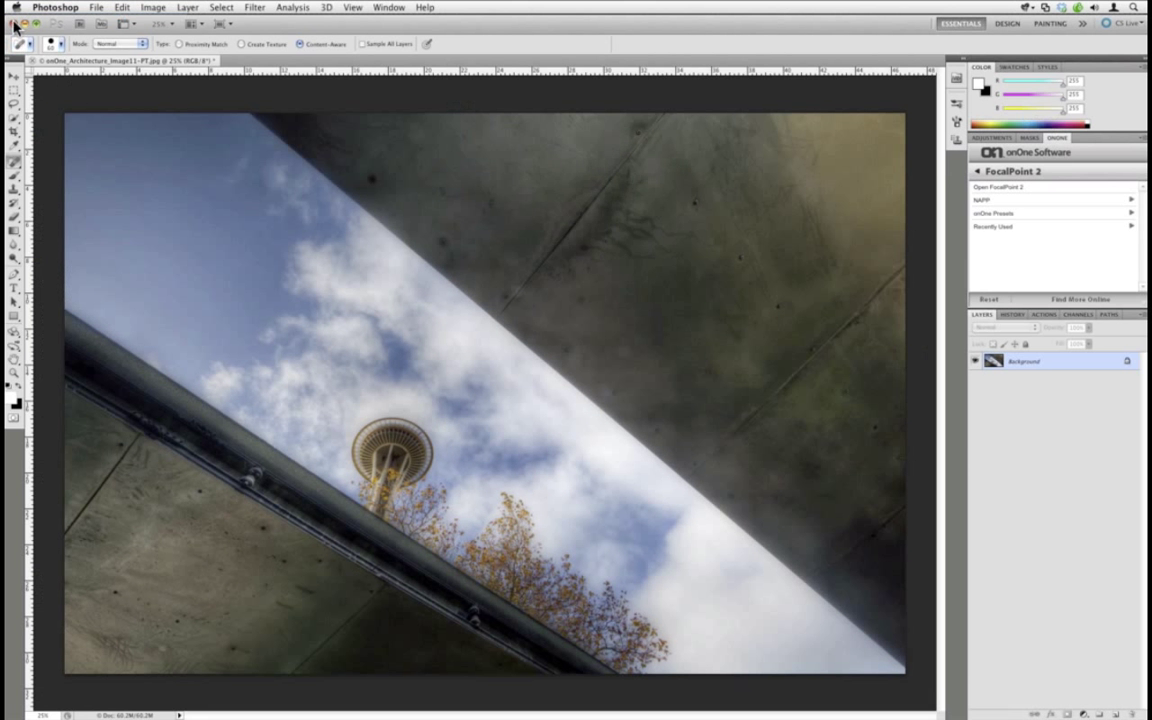
left_click(13, 20)
left_click(512, 250)
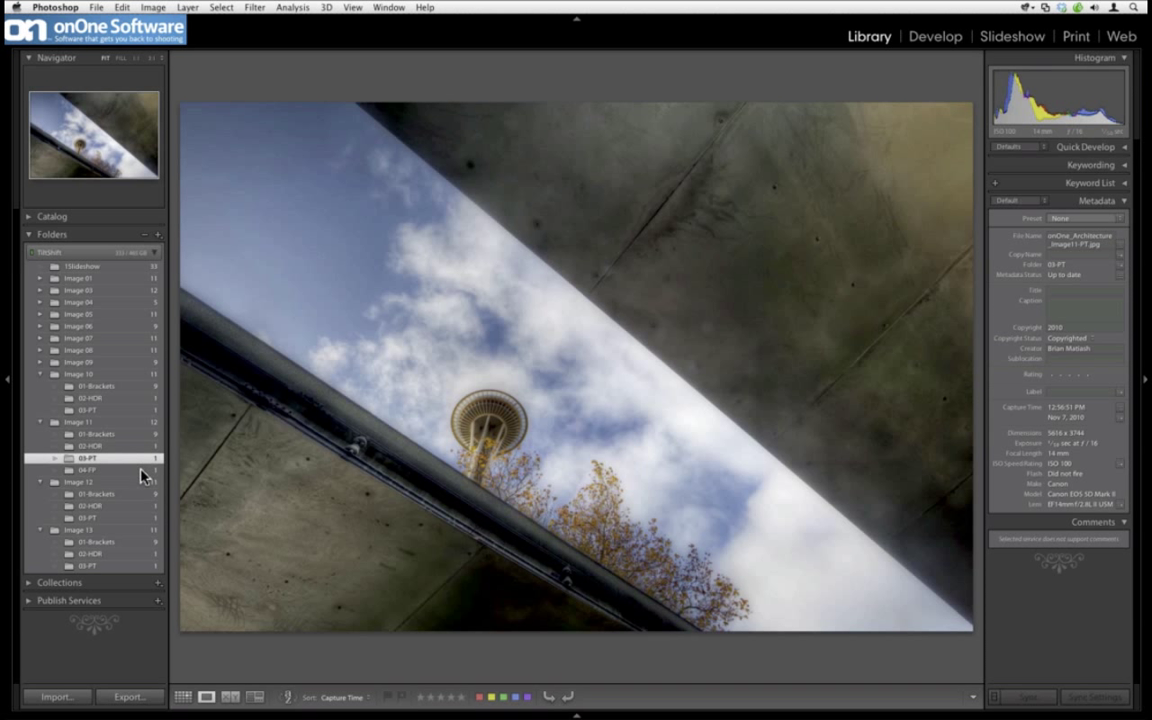
left_click(143, 470)
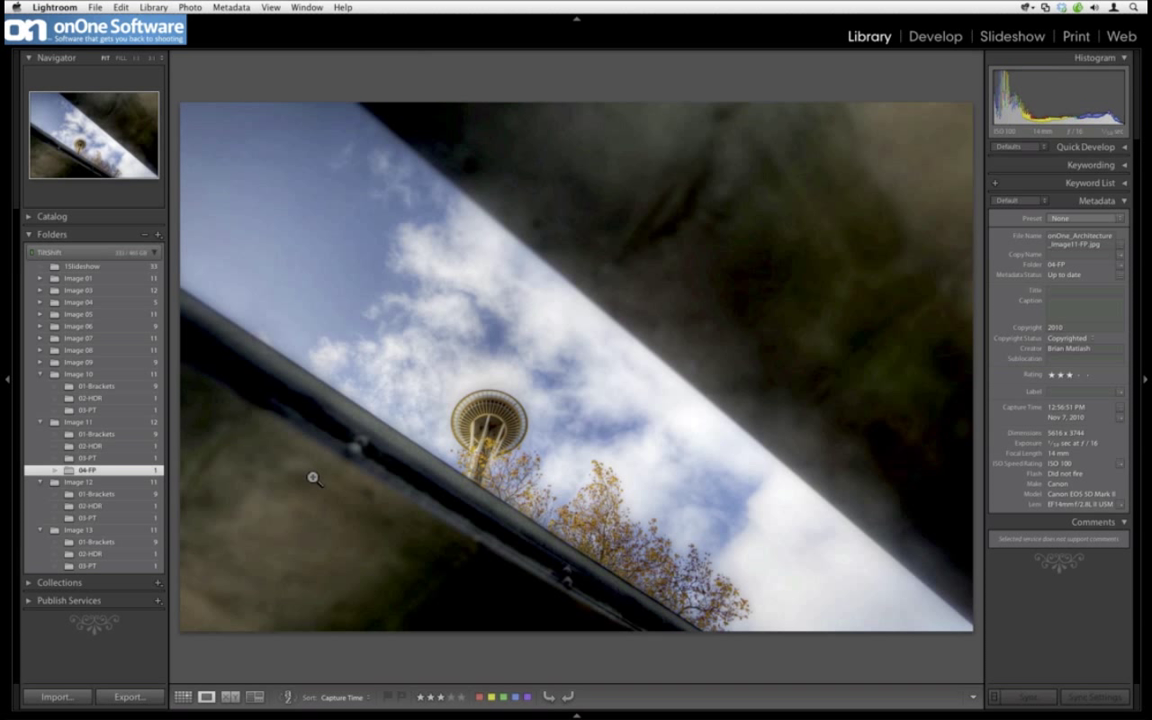
left_click(155, 494)
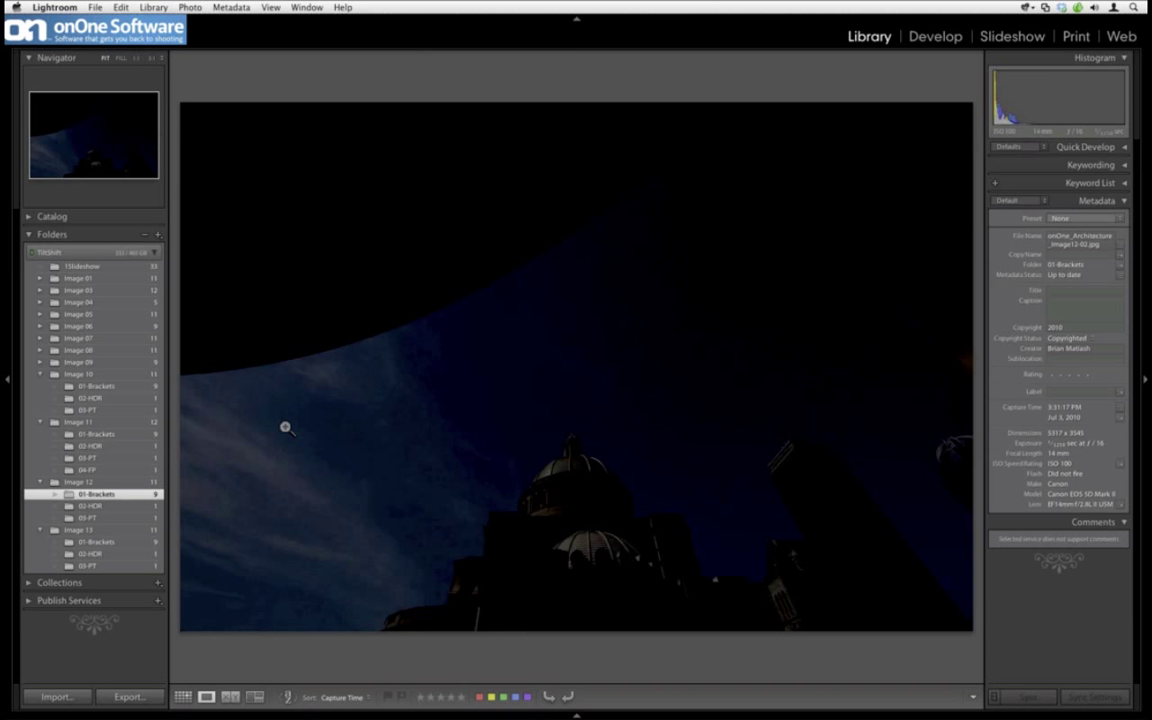
Step through Image 12's brackets with the arrow keys, then hide Lightroom with Cmd+H
key("Right")
key("Right")
key("Right")
key("Right")
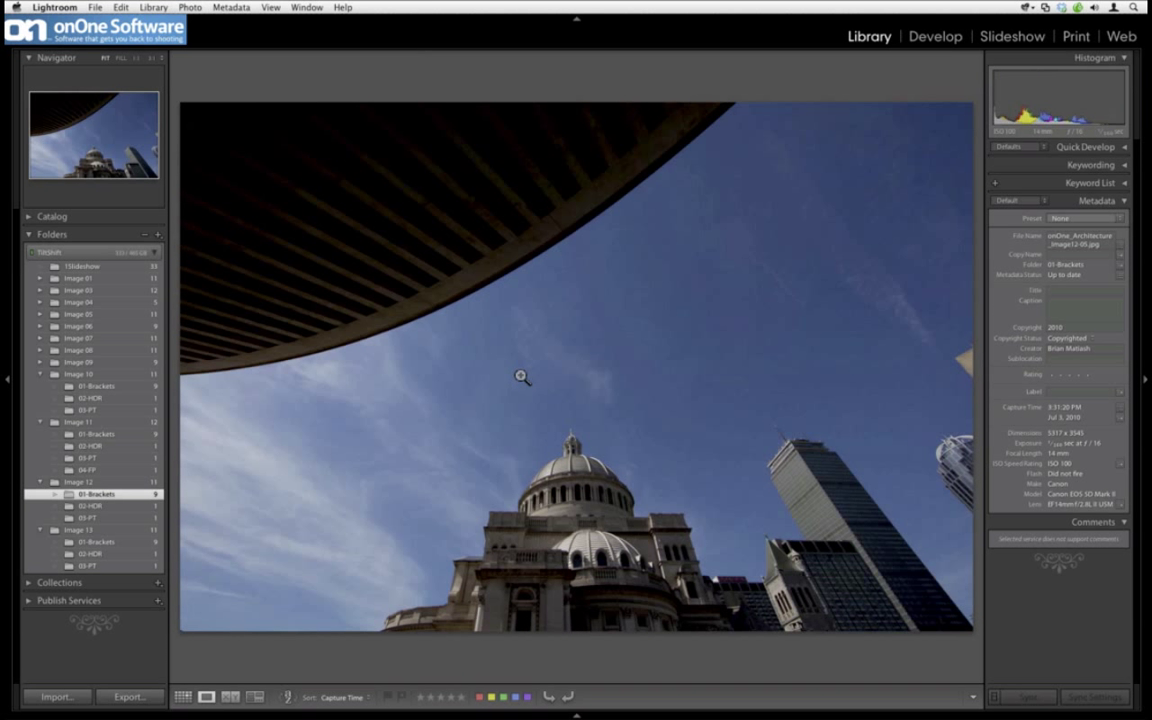
key("Right")
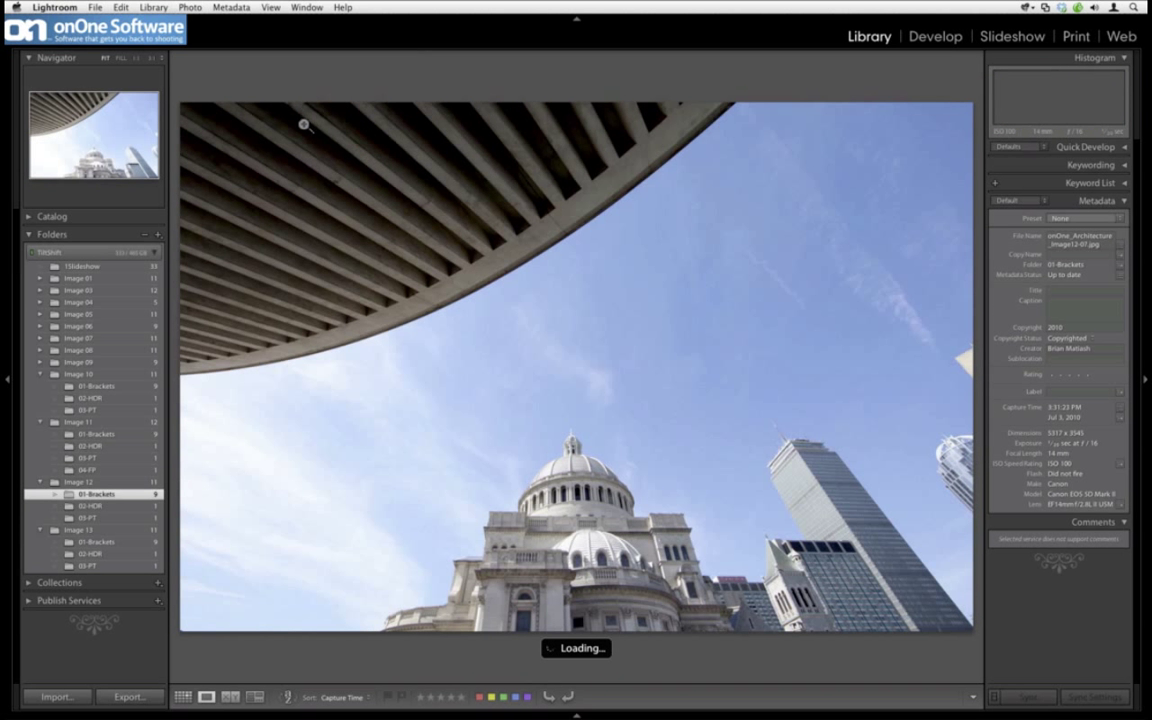
key("Right")
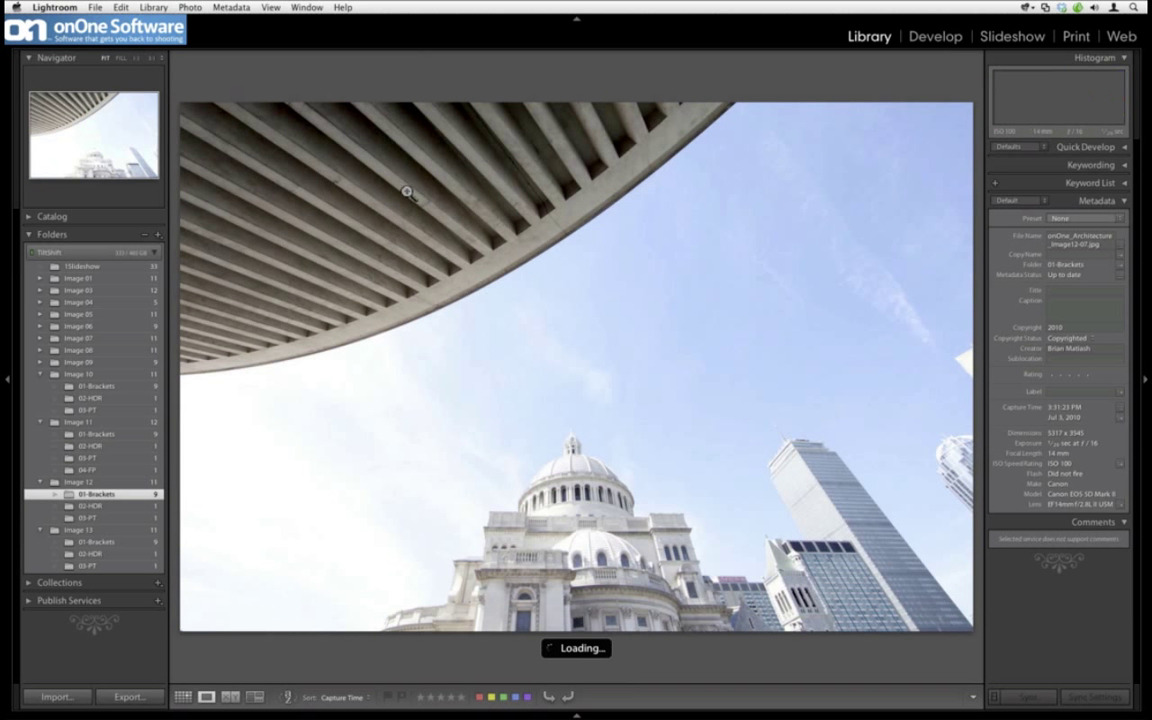
key("Left")
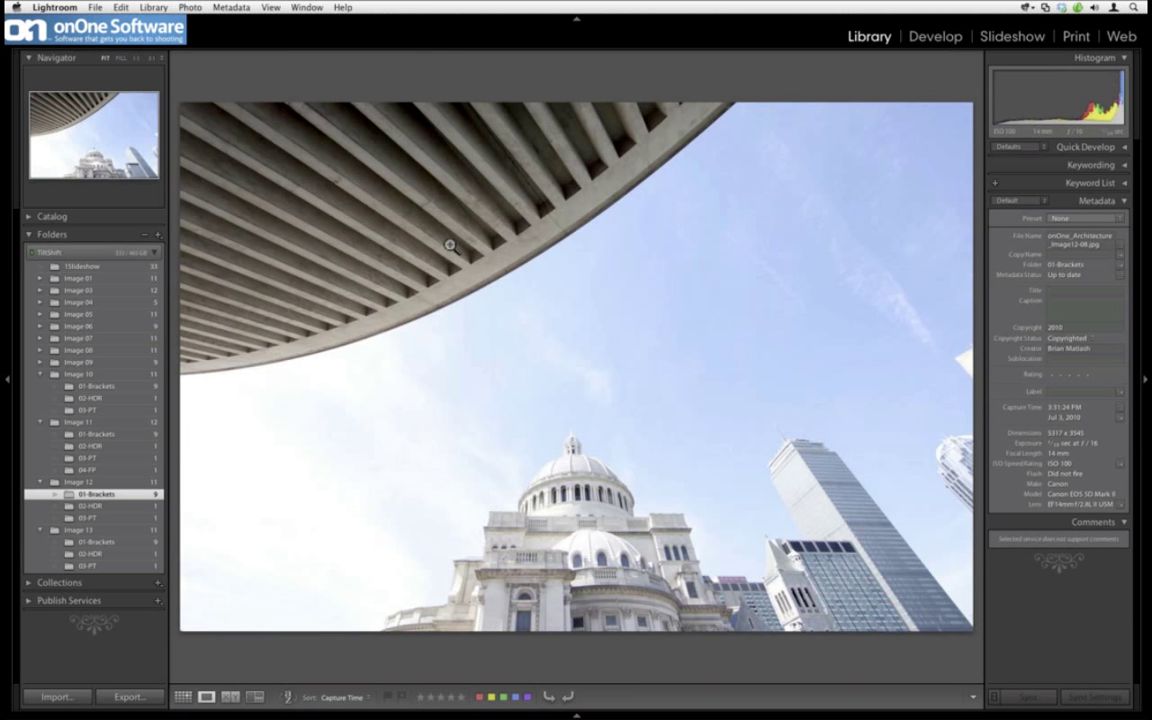
key("Left")
key("Left")
key("Left")
key("Left")
key("Left")
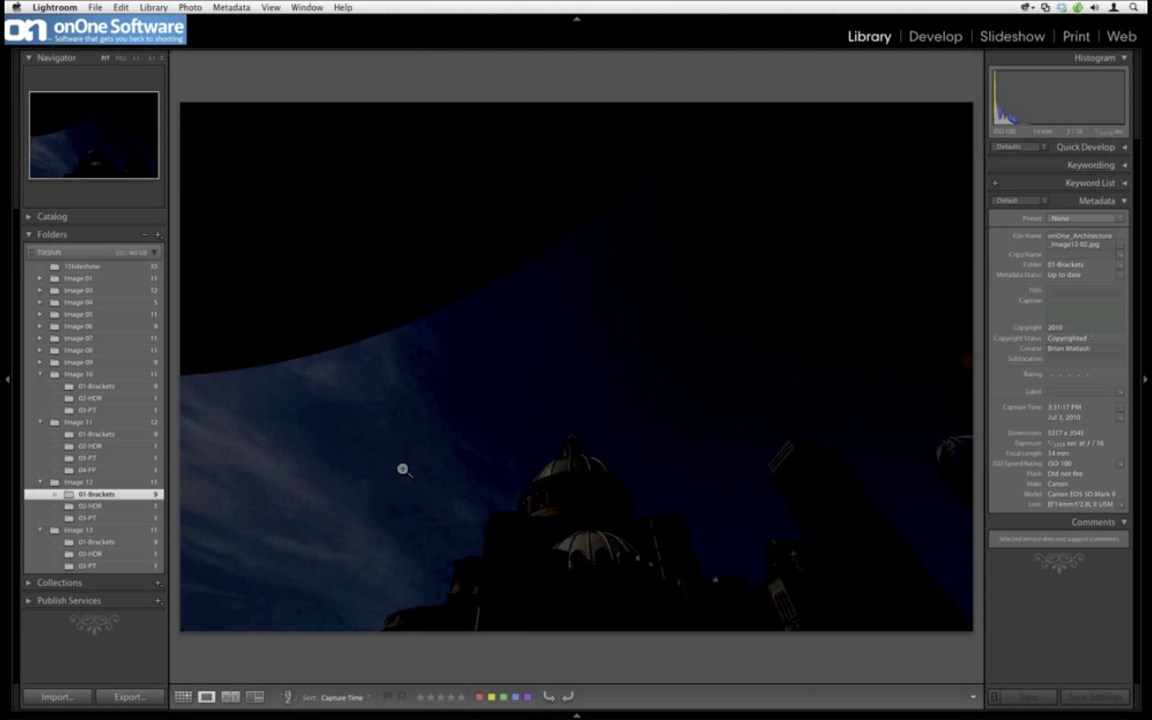
key("Right")
key("Right")
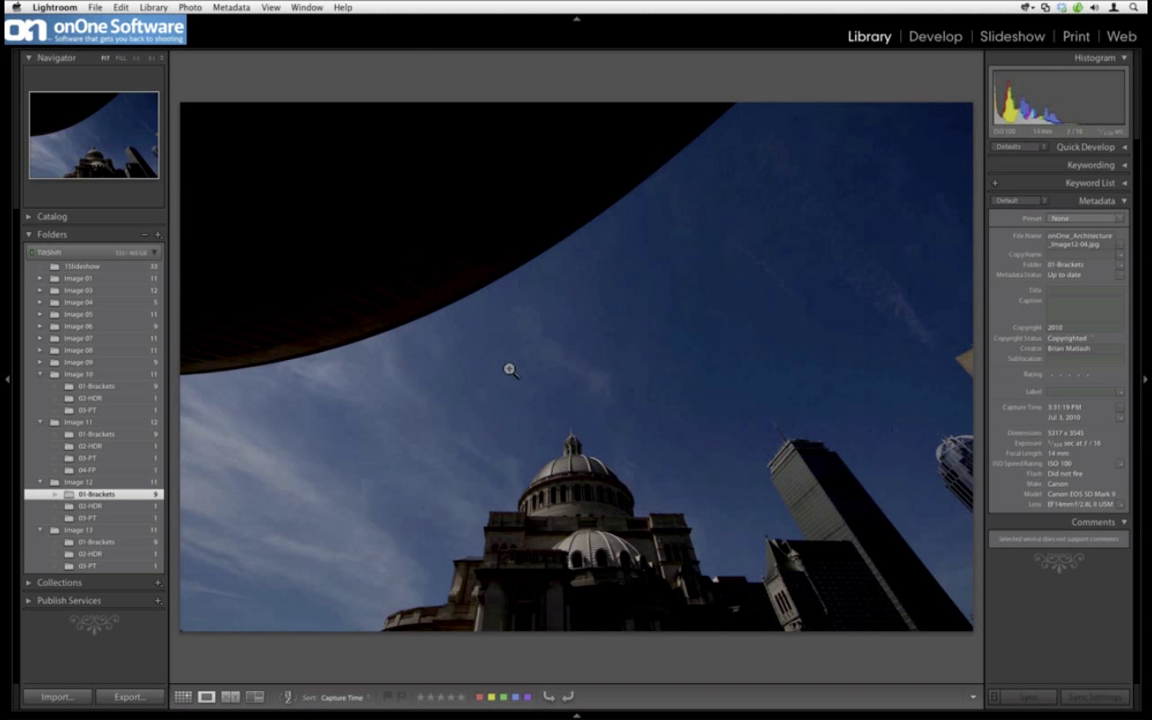
key("super+h")
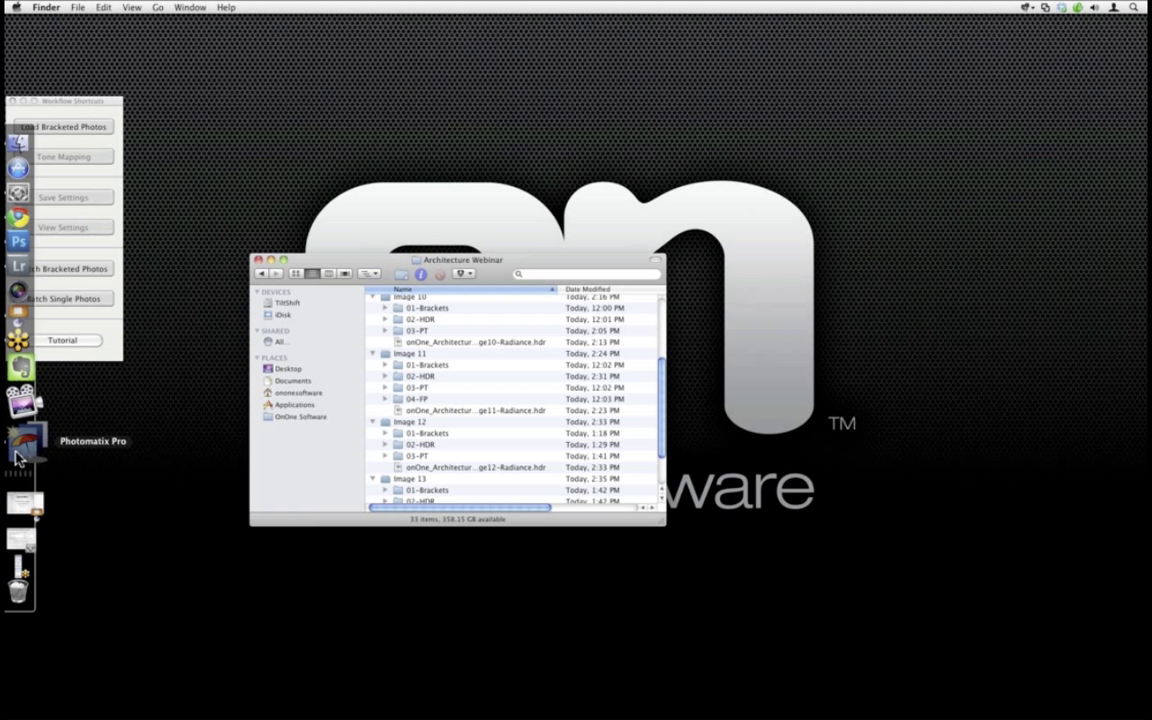
Switch to Photomatix Pro and start Tone Mapping on the Image12 Radiance HDR
left_click(17, 458)
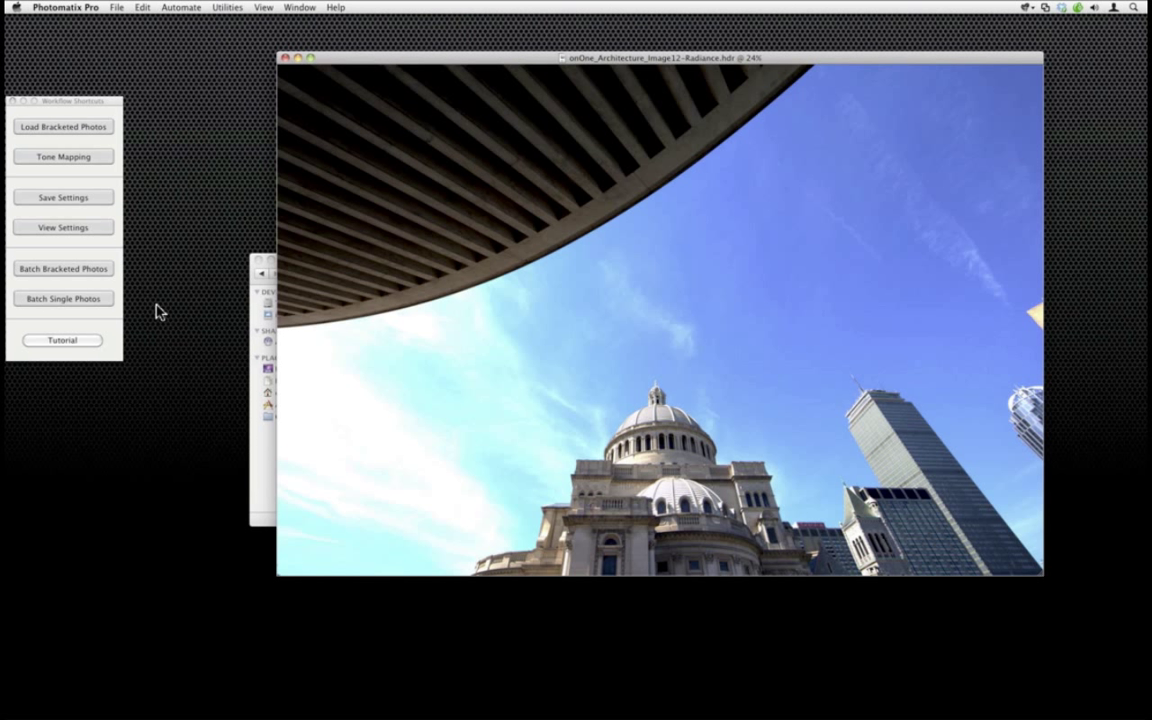
left_click(97, 162)
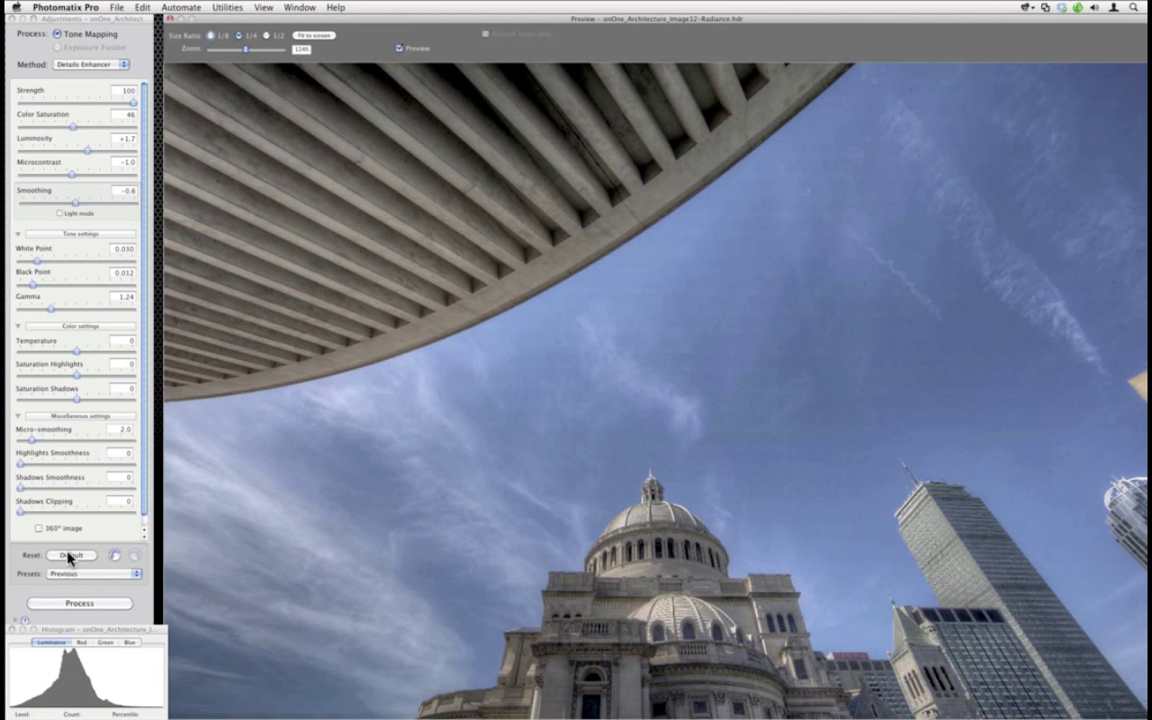
Reset Details Enhancer, raise Strength to 100, set White Point 0.012 and Black Point 0.002
left_click(70, 556)
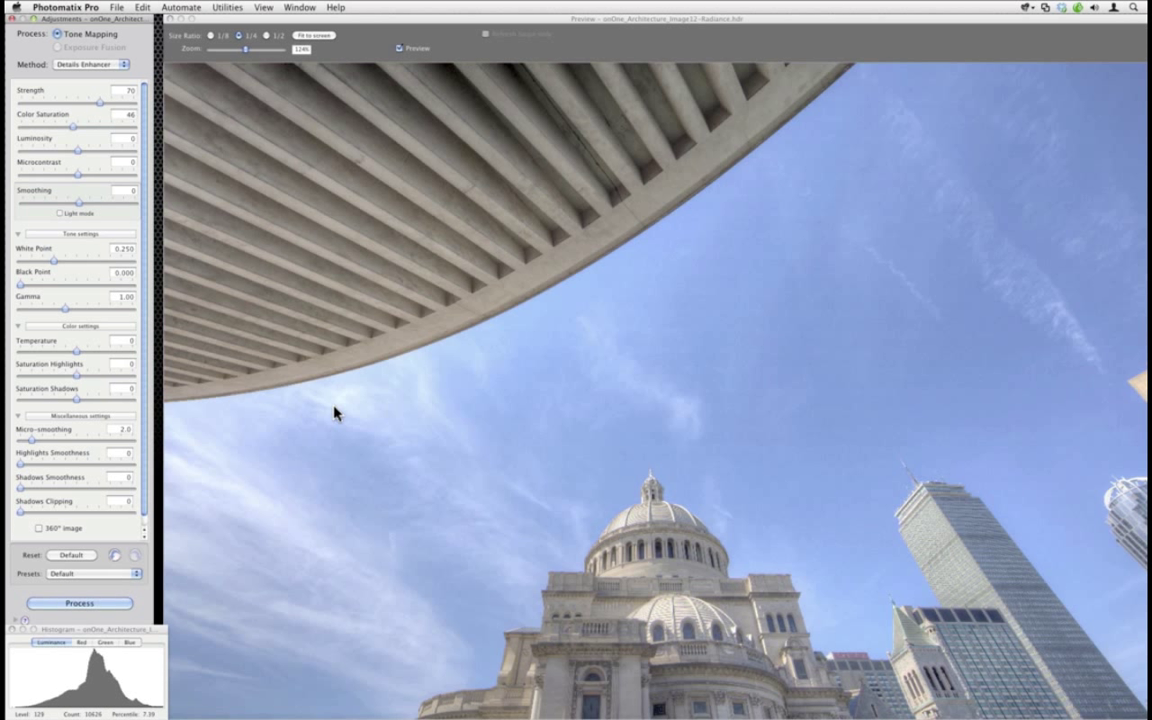
left_click_drag(115, 104, 137, 138)
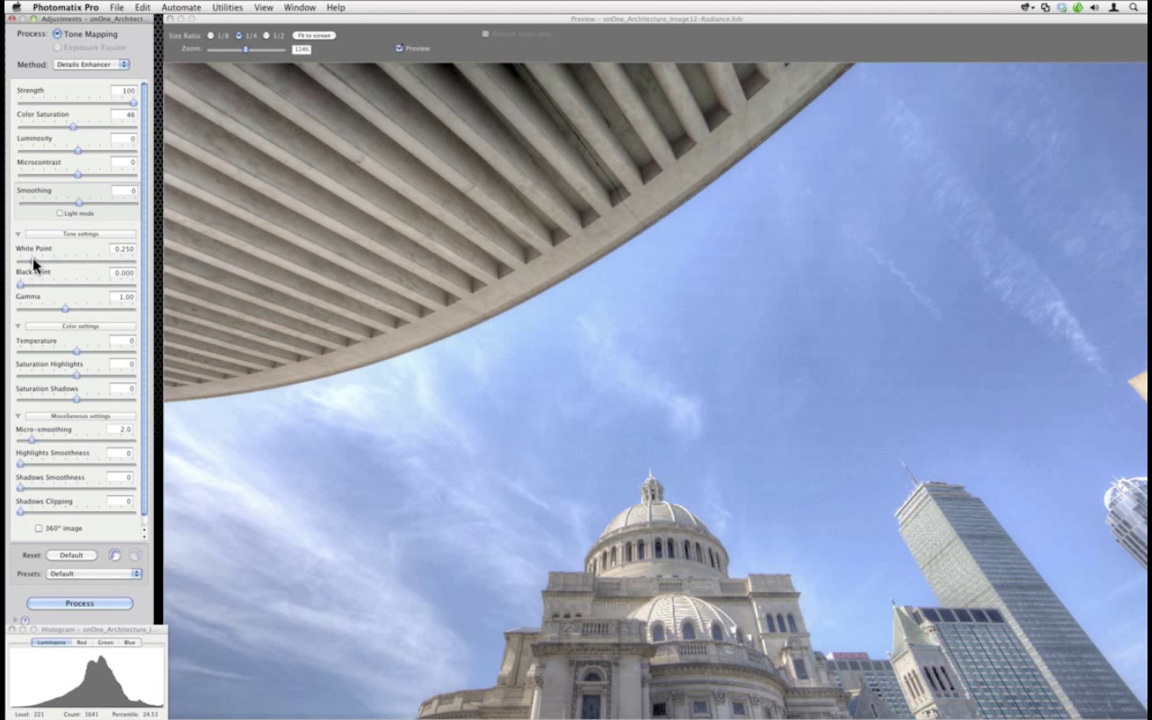
left_click(33, 260)
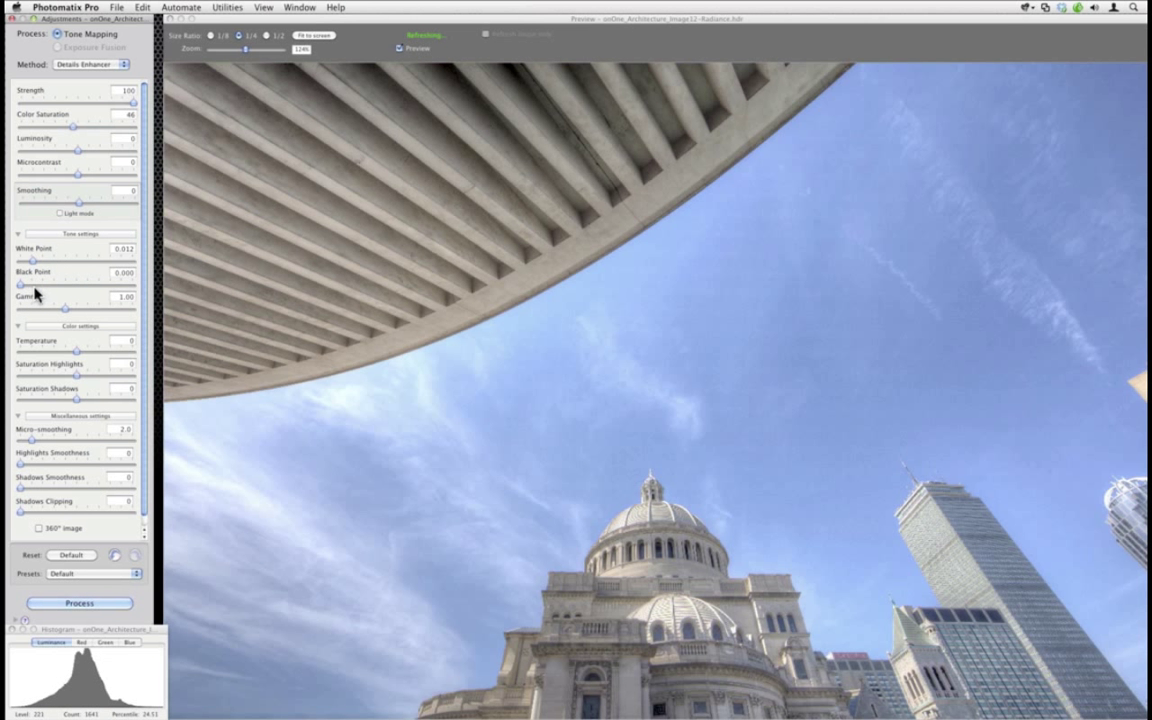
left_click(33, 284)
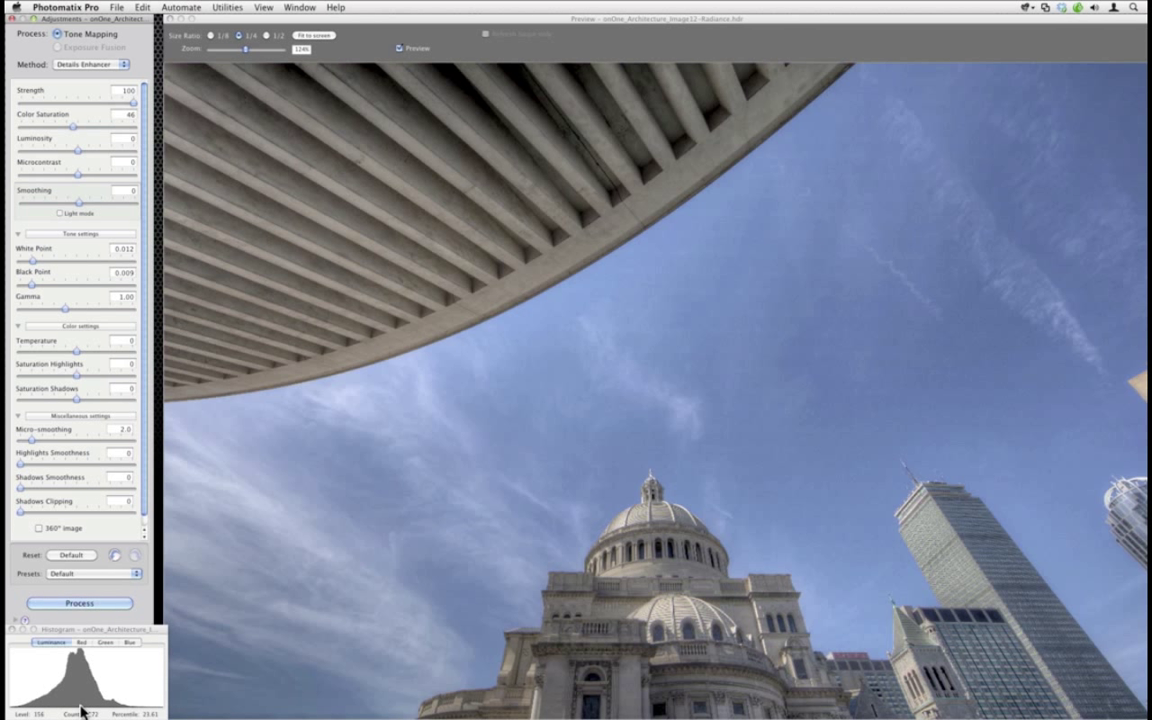
left_click(28, 285)
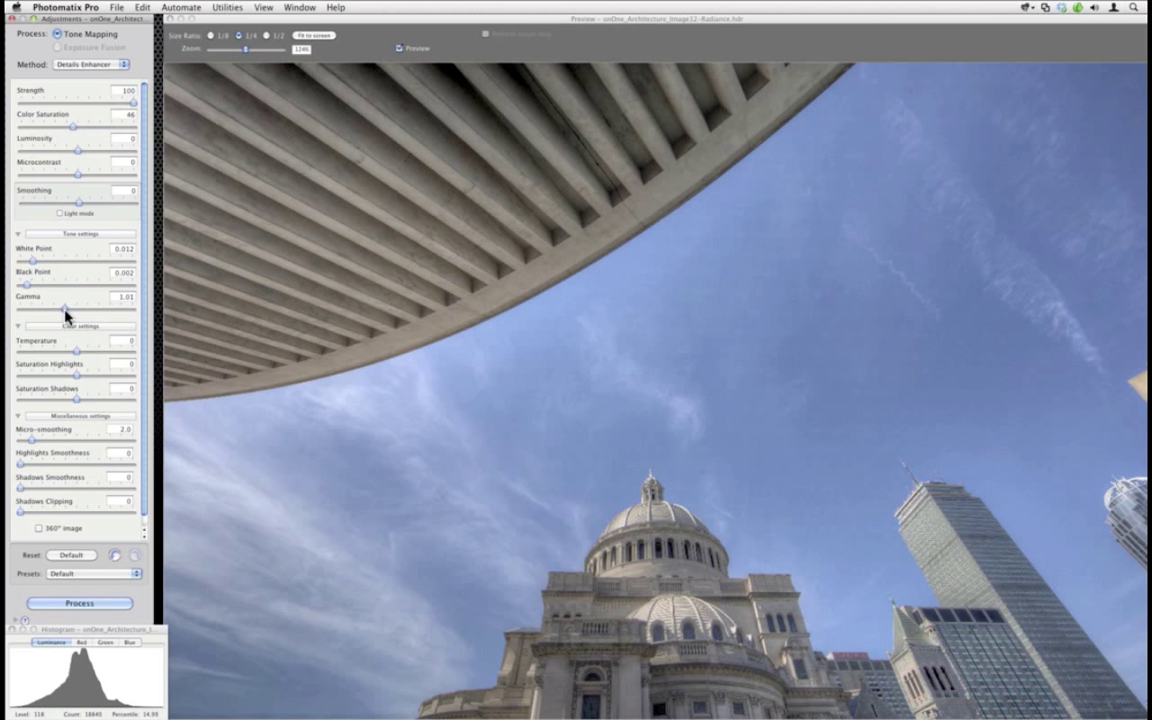
Try several Gamma values, including 1.42, and settle on 0.97
left_click_drag(64, 312, 55, 312)
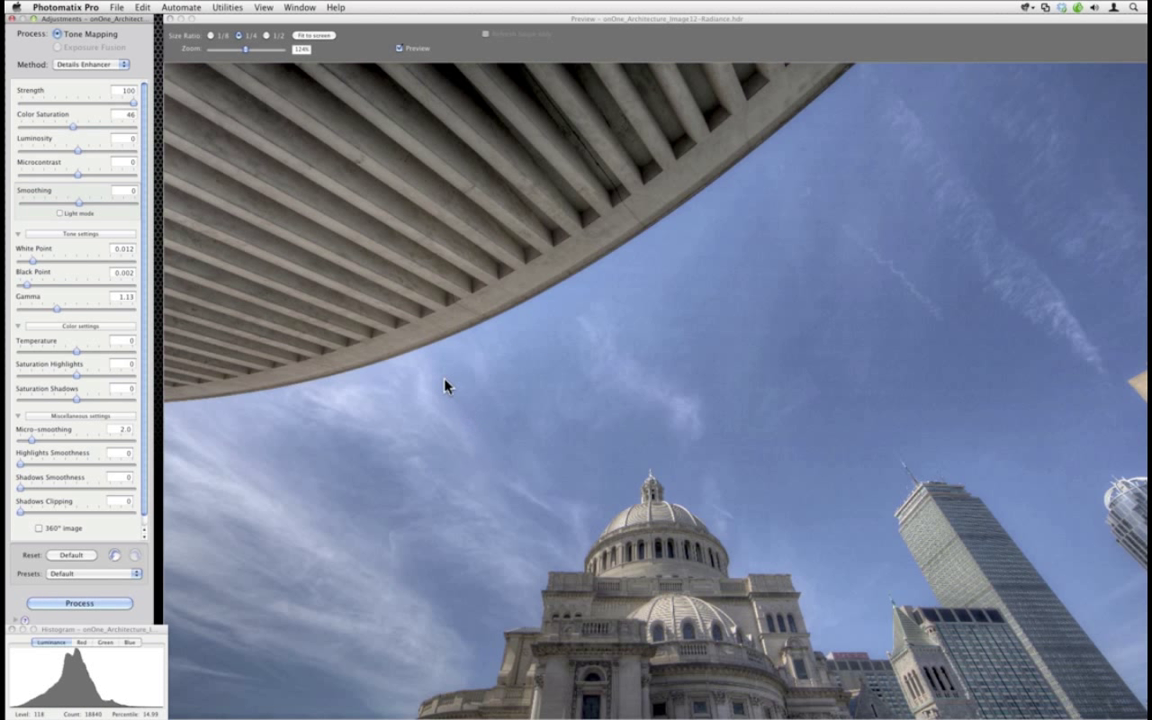
left_click(46, 309)
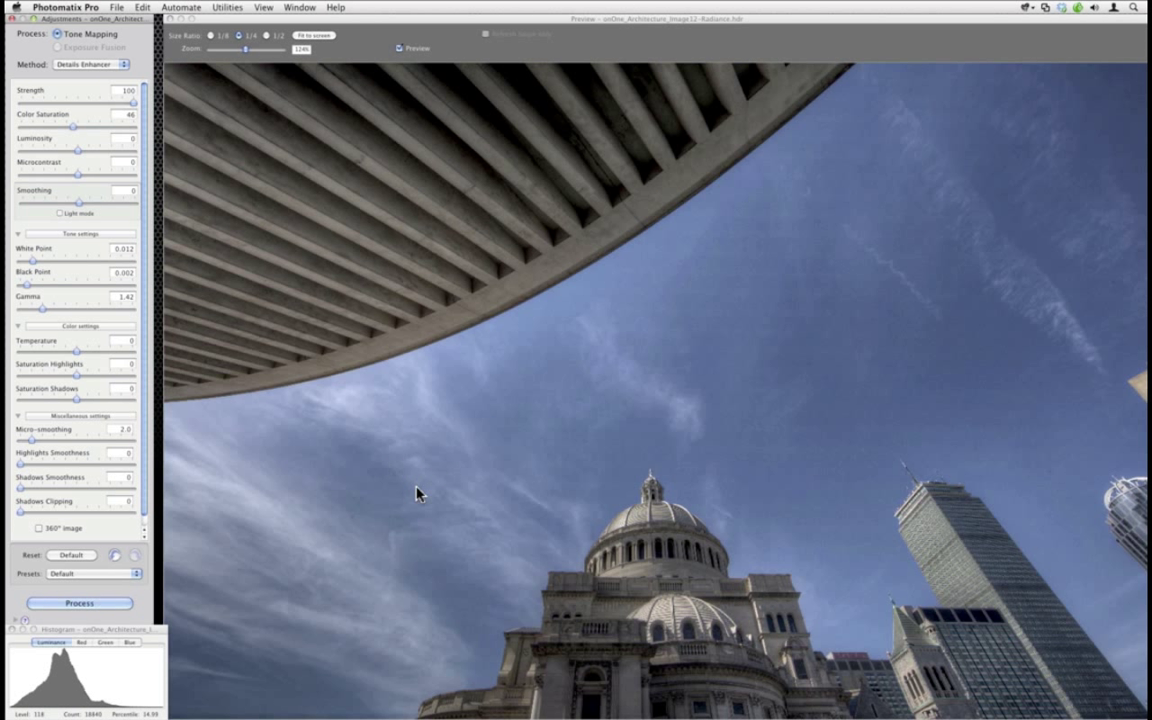
left_click(66, 309)
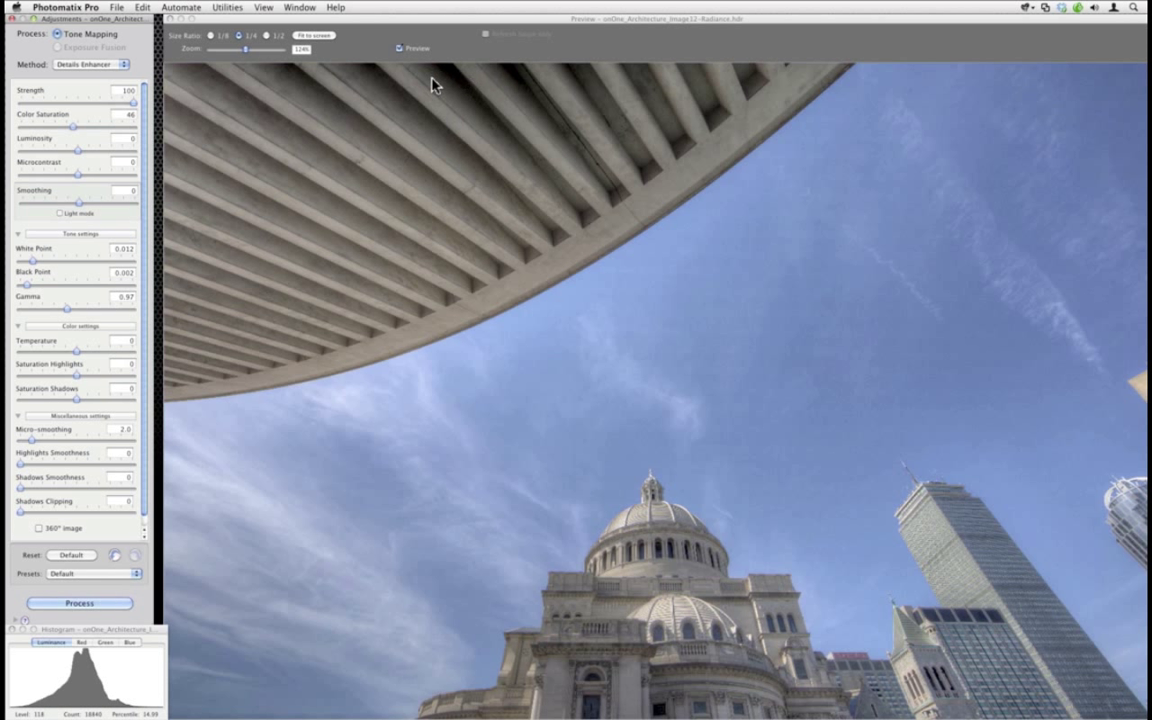
Set Smoothing to -1.3 after briefly previewing the maximum +10 setting
left_click_drag(80, 202, 71, 205)
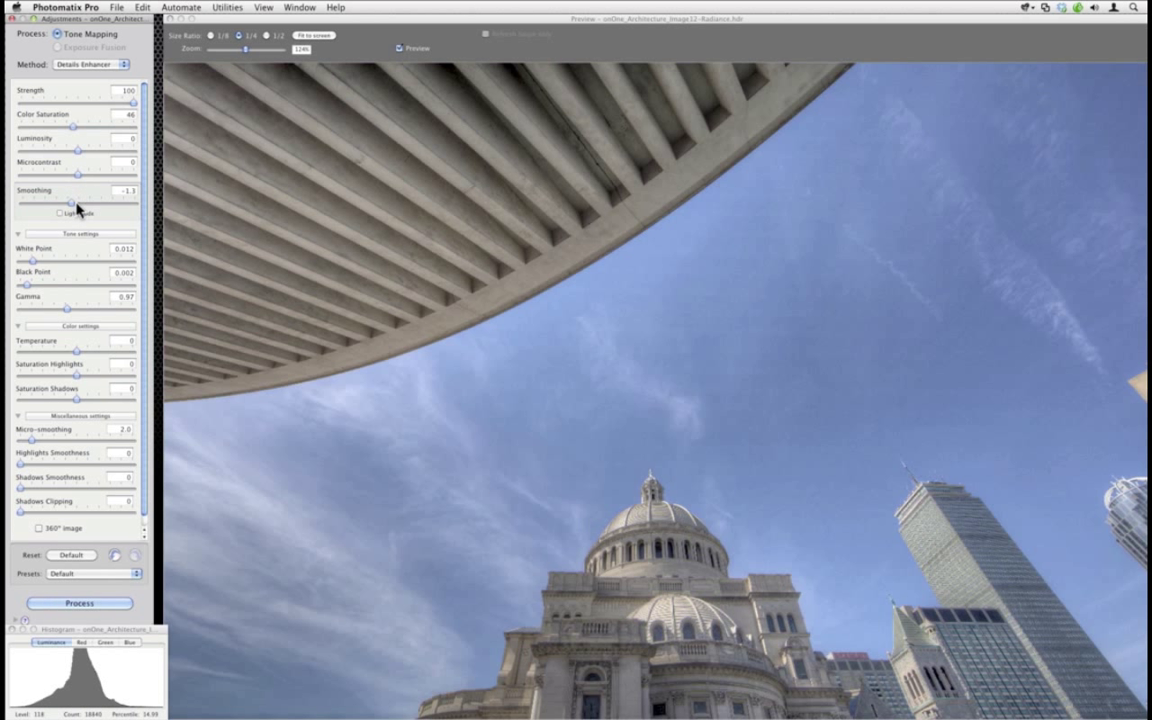
left_click_drag(74, 204, 44, 249)
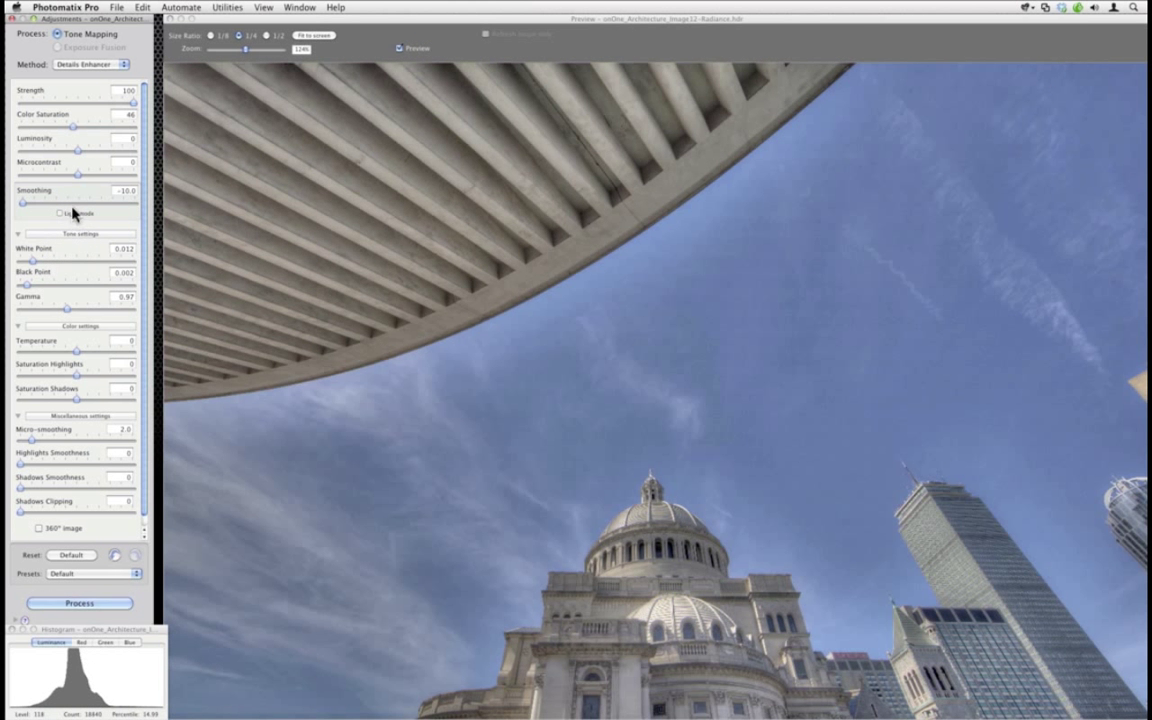
left_click(134, 202)
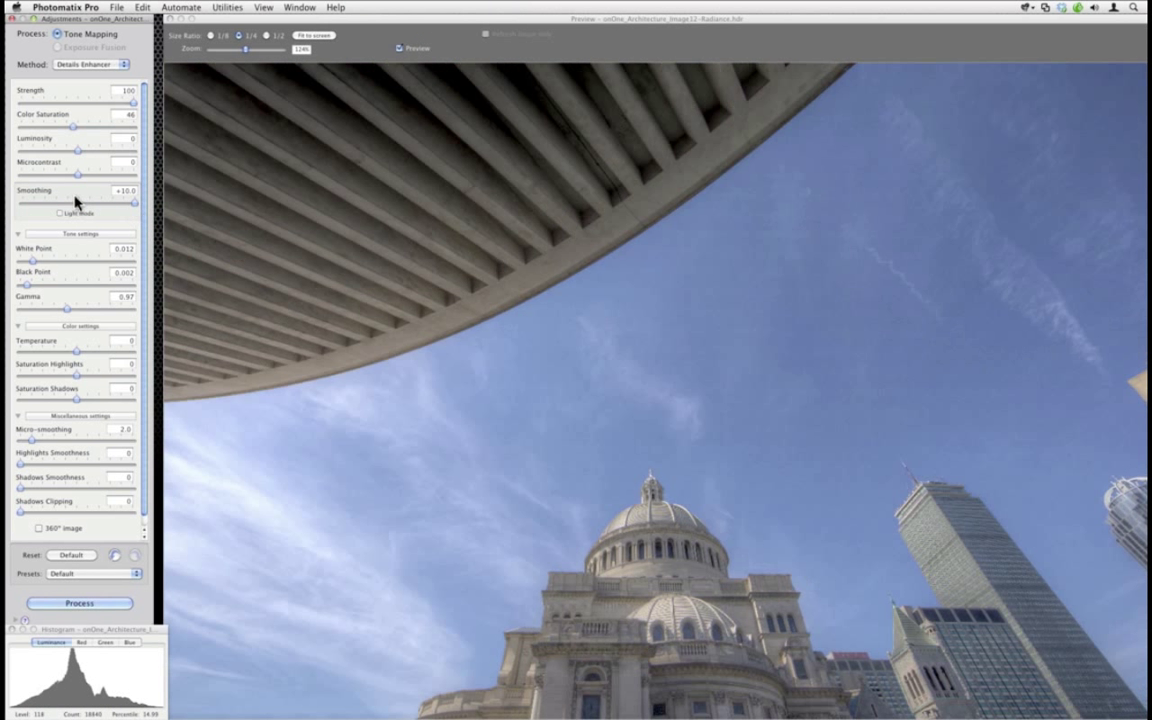
left_click(72, 203)
left_click(71, 204)
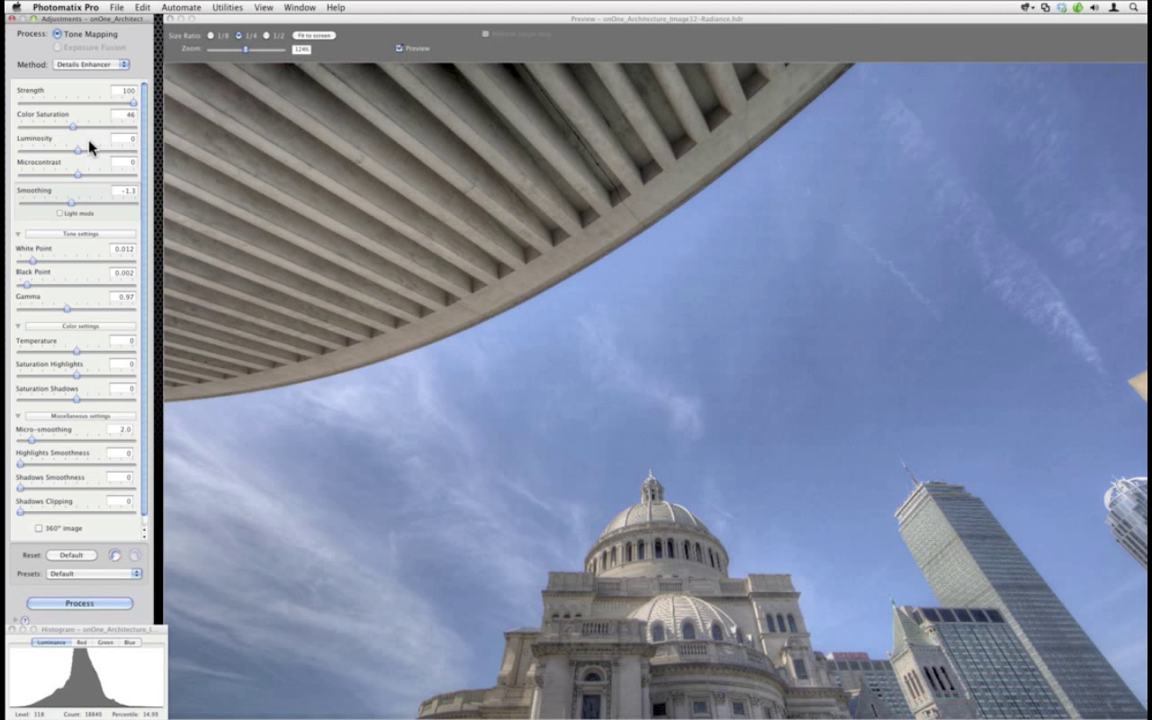
Raise Luminosity to +0.8 and Microcontrast to +1.3, then close the tone-mapping preview
left_click_drag(77, 150, 82, 150)
left_click_drag(86, 175, 84, 178)
left_click(165, 22)
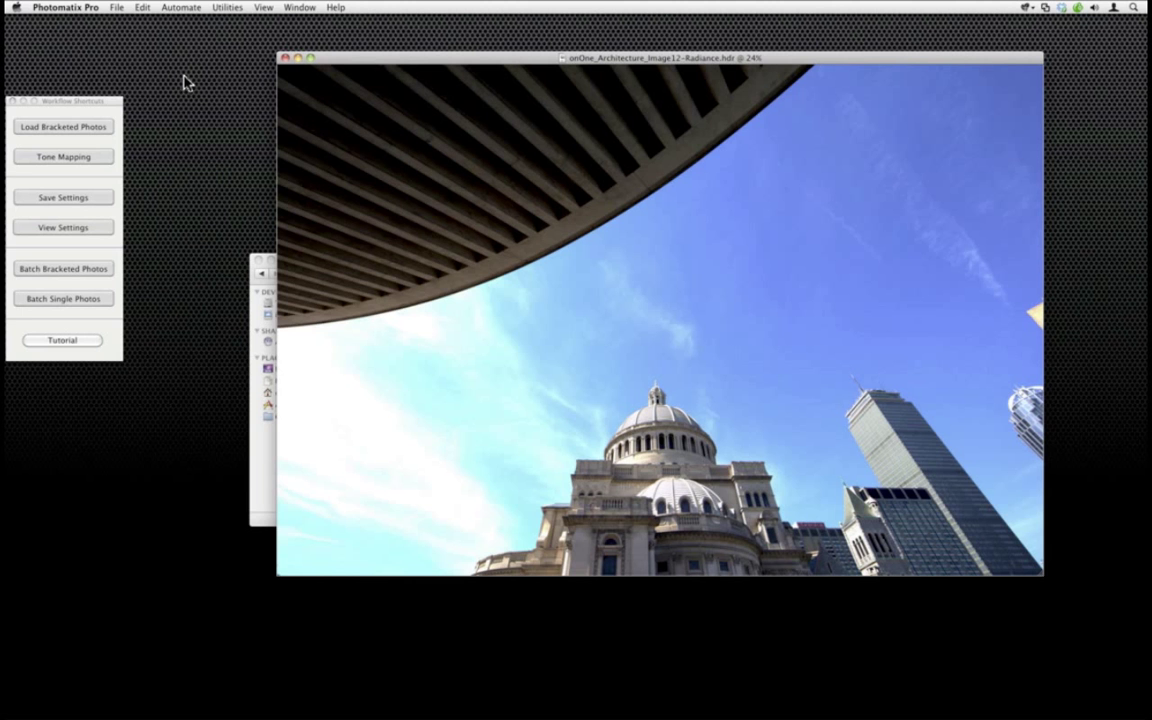
Close the Image12 Radiance HDR window and show Image 12's 02-HDR folder in Lightroom
left_click(284, 58)
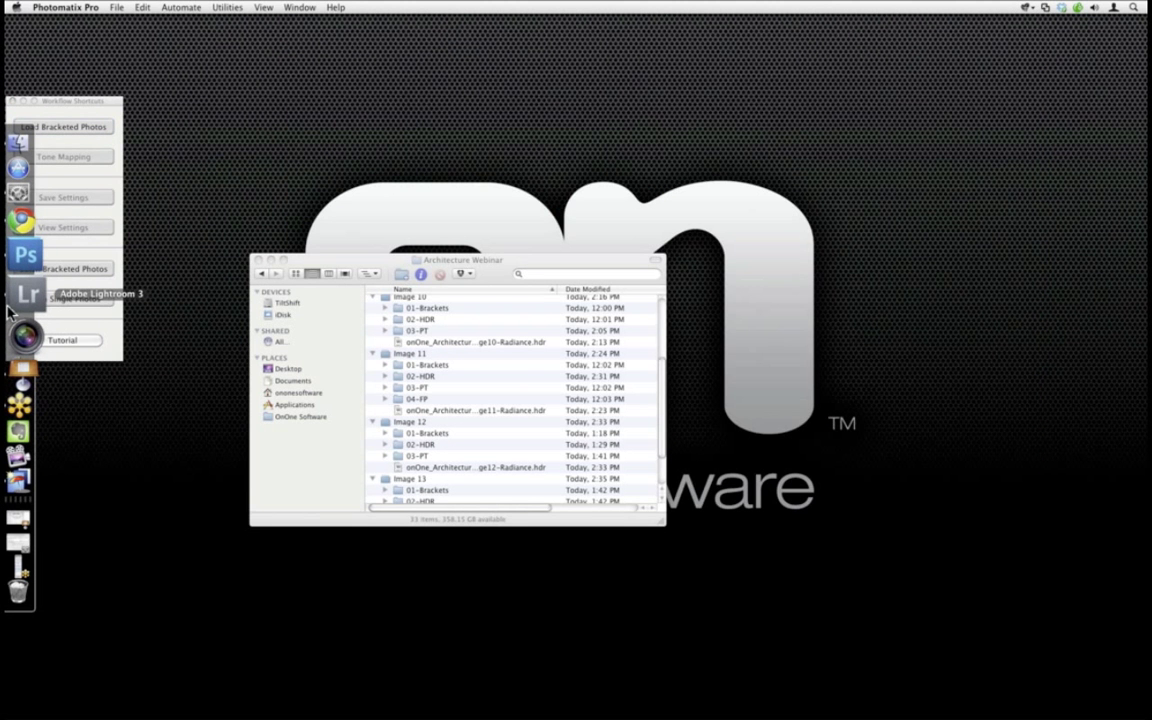
left_click(10, 300)
left_click(135, 506)
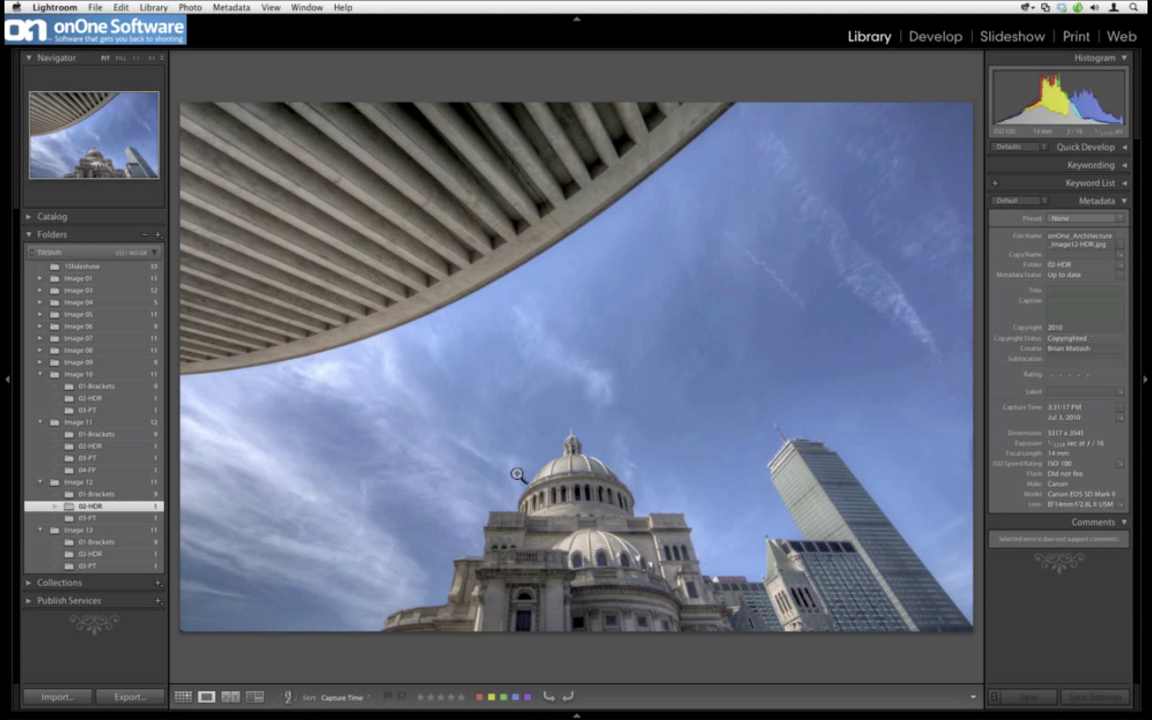
View the Image 12 bracket exposures, enlarge the middle one, then return to 02-HDR
left_click(155, 494)
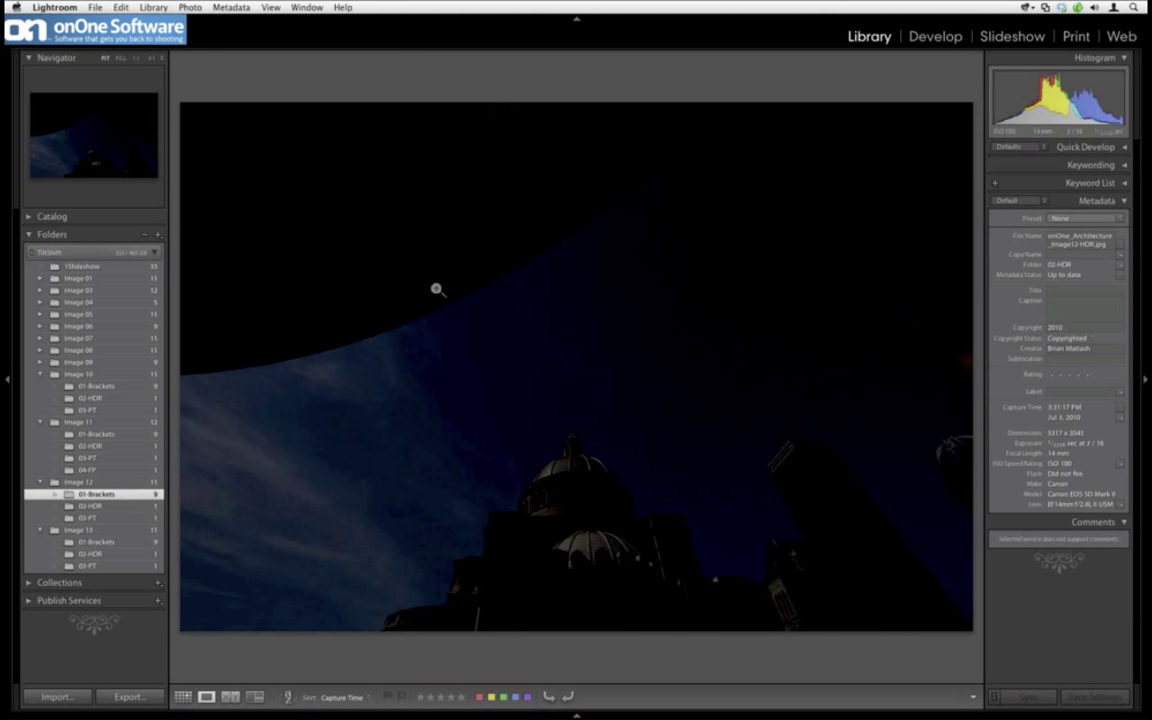
key("g")
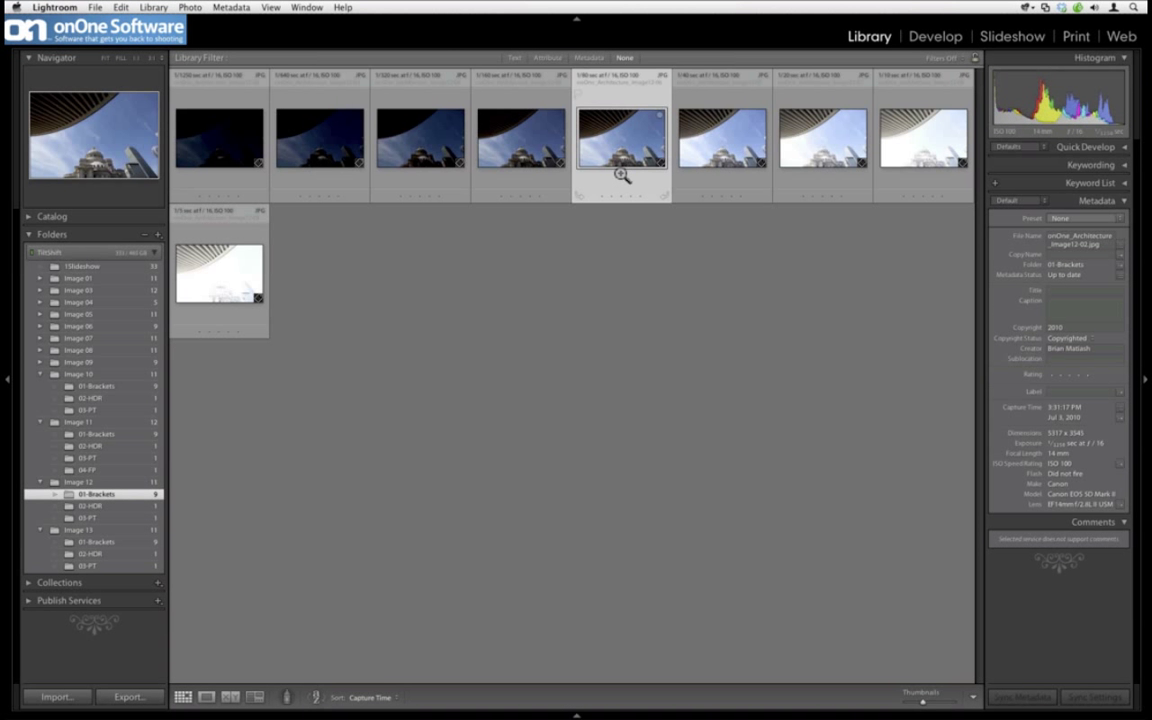
double_click(622, 175)
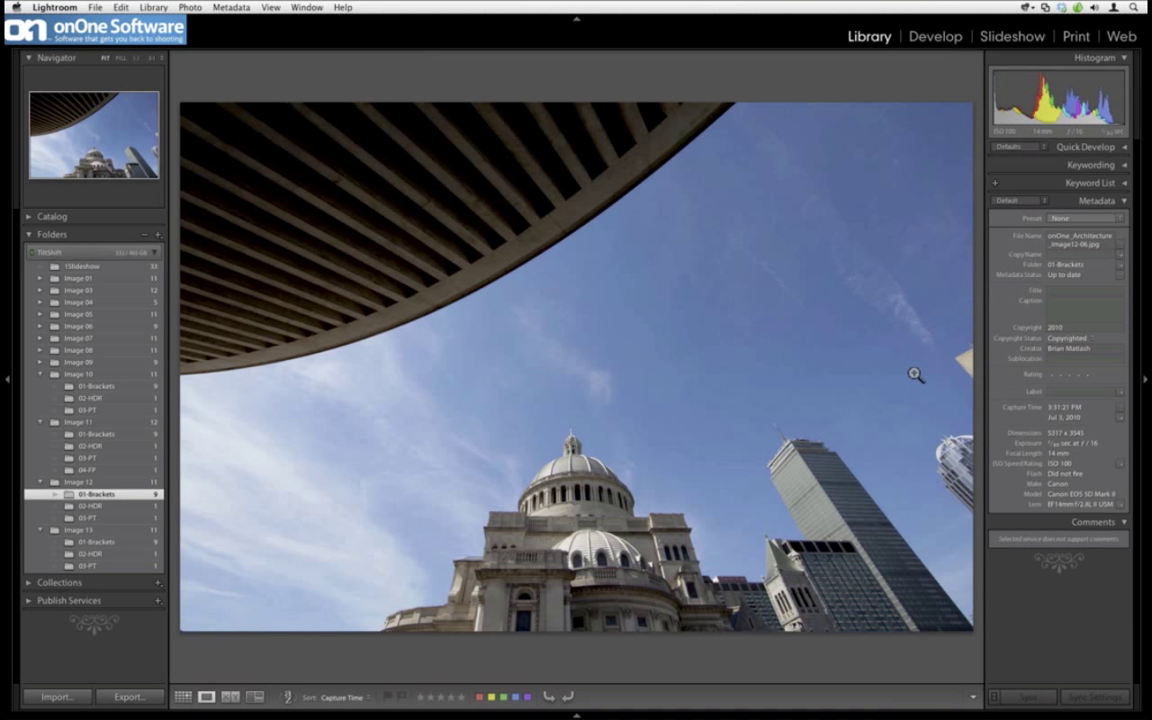
left_click(155, 506)
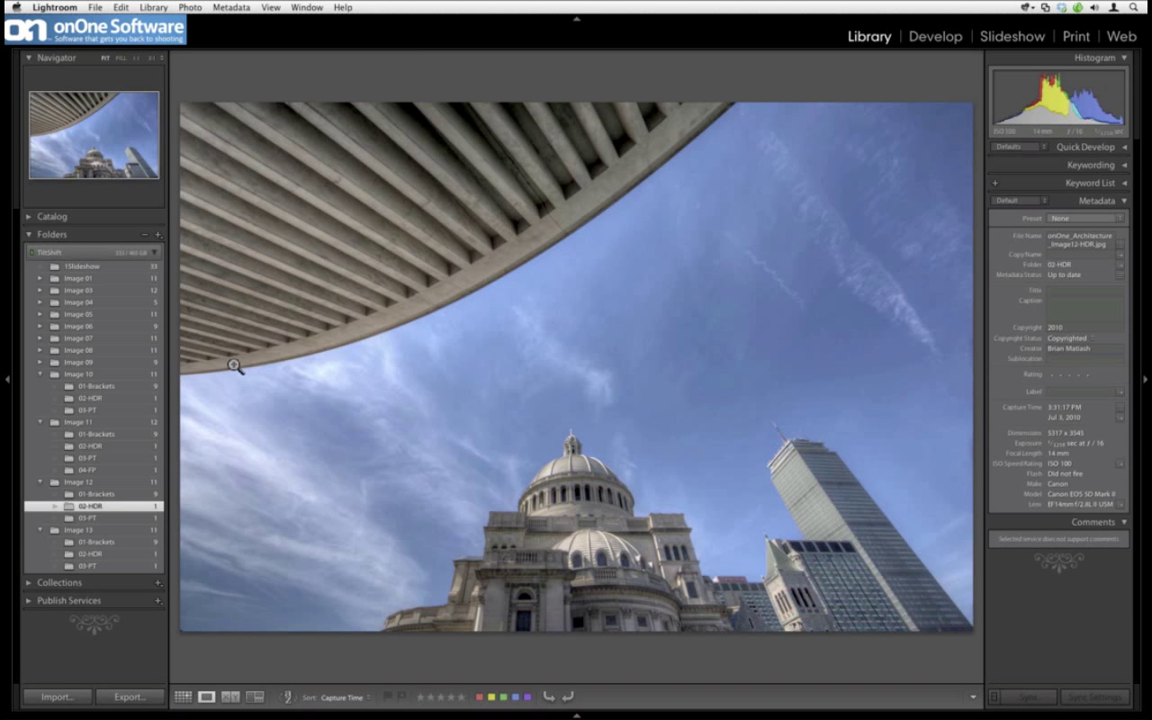
Edit a copy of the HDR photo in Adobe Photoshop CS5 with Lightroom adjustments
right_click(458, 373)
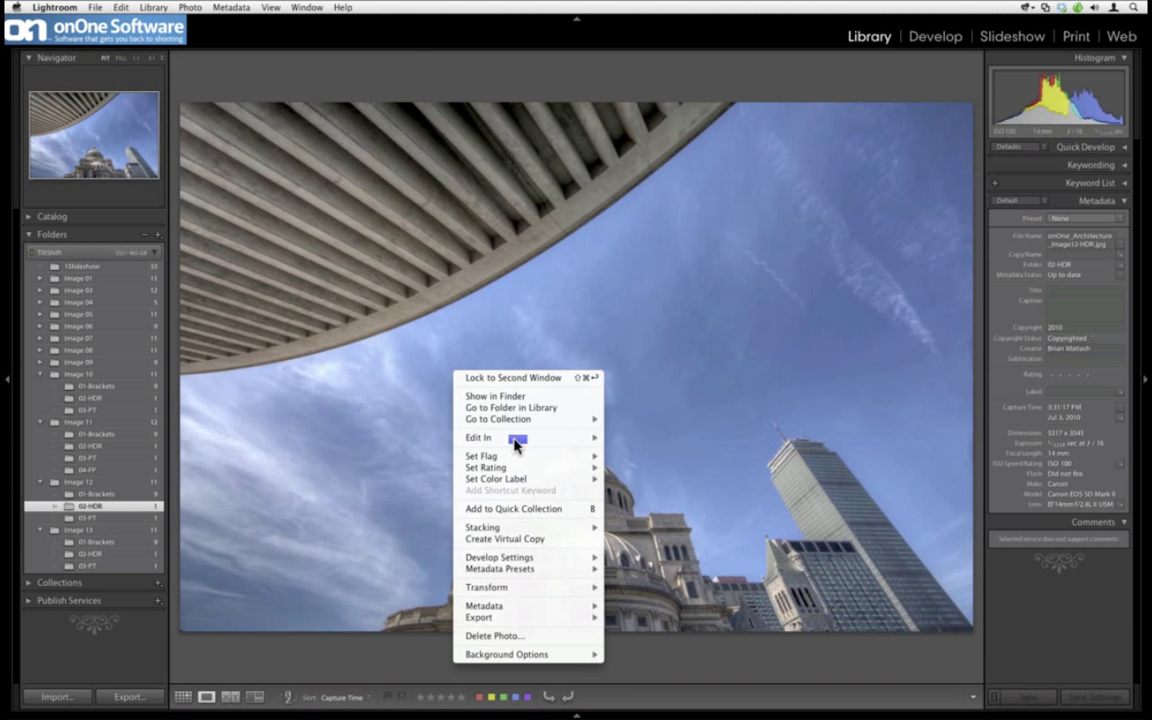
mouse_move(516, 441)
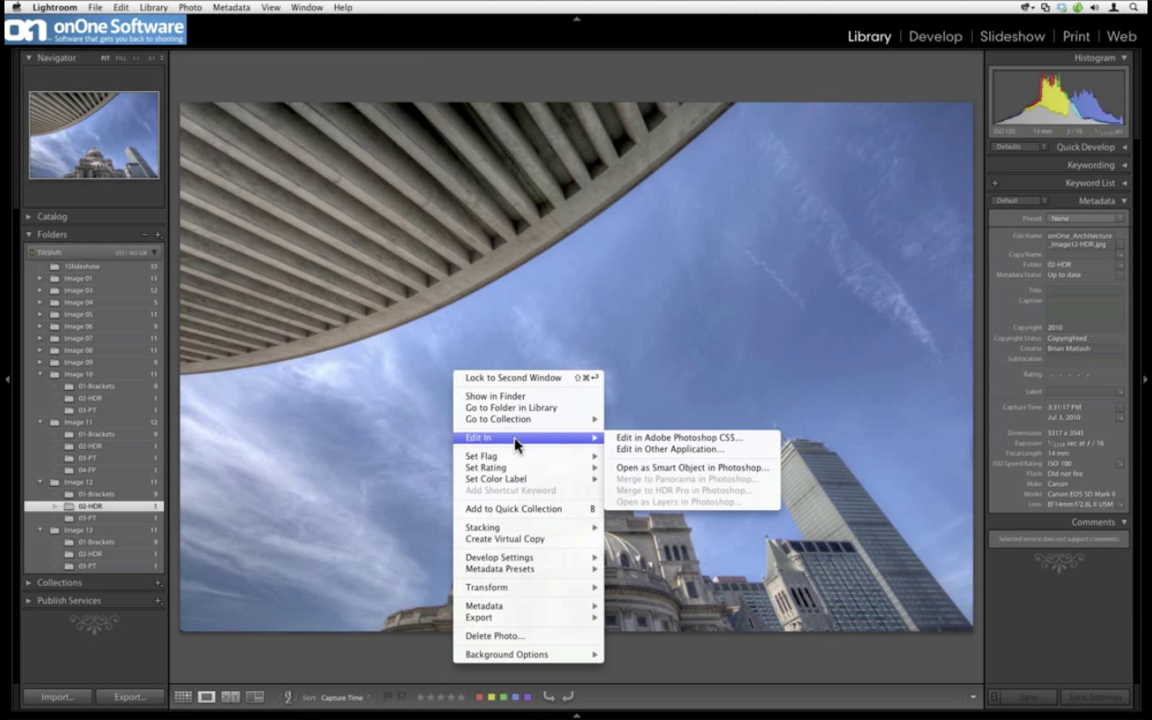
left_click(630, 438)
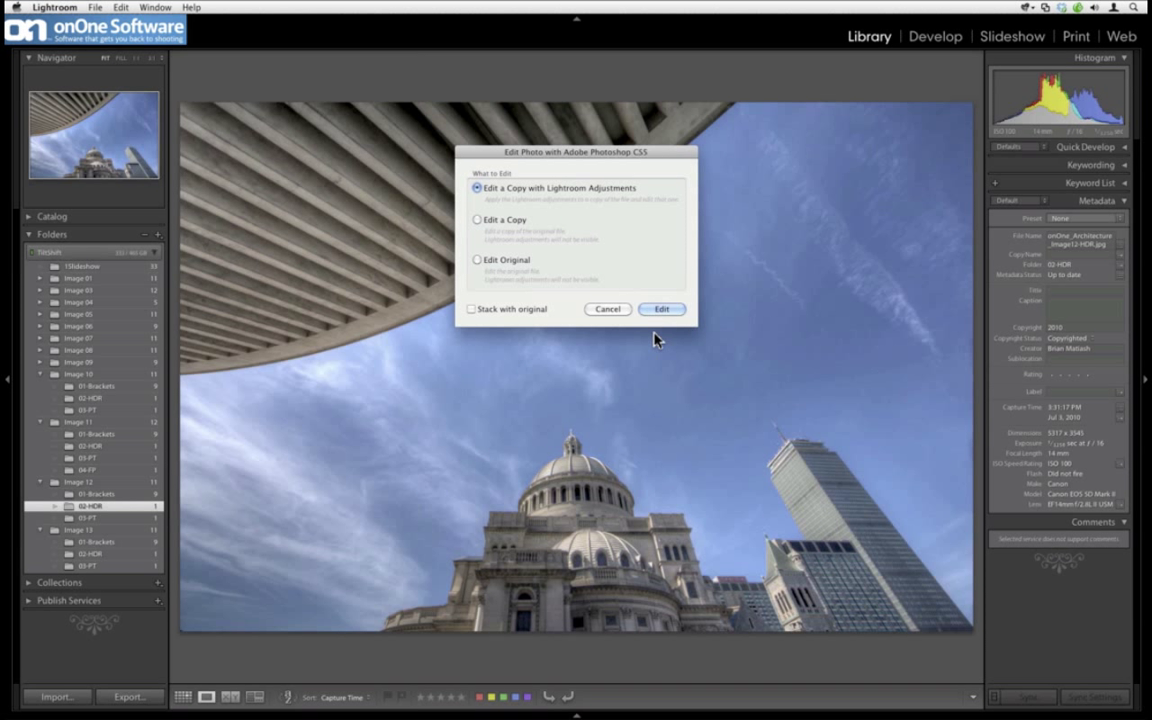
left_click(661, 310)
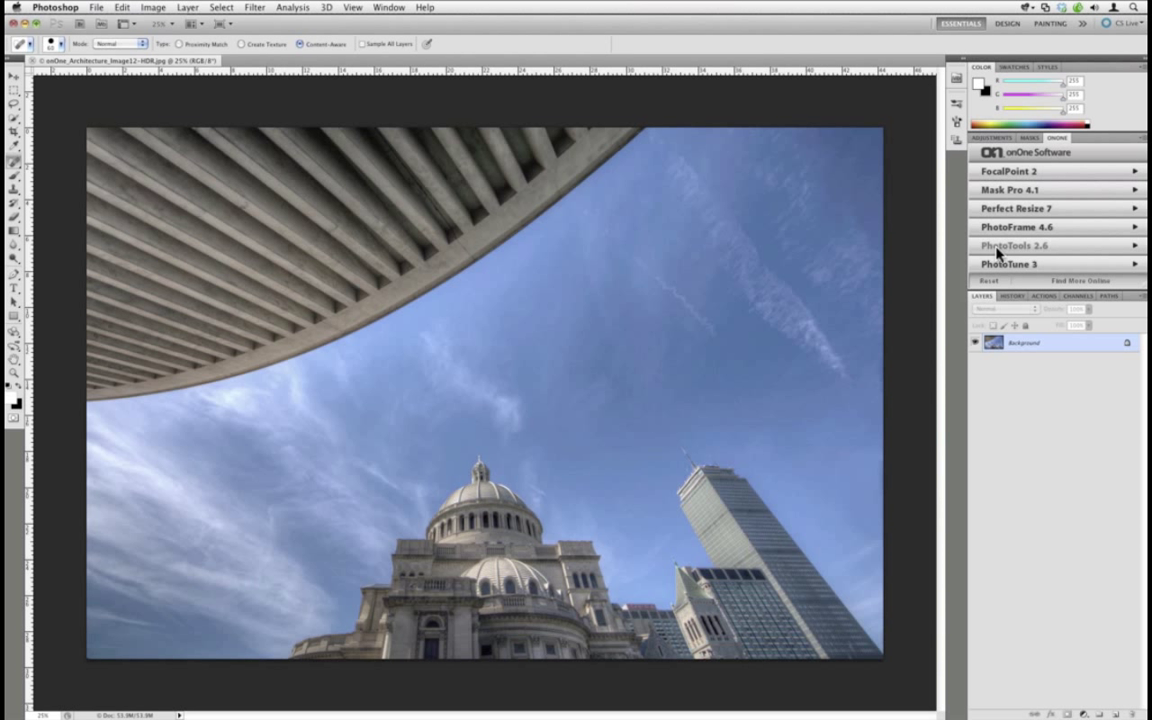
Launch onOne PhotoTools 2.6 on the HDR church photo from Photoshop's onOne panel
left_click(995, 248)
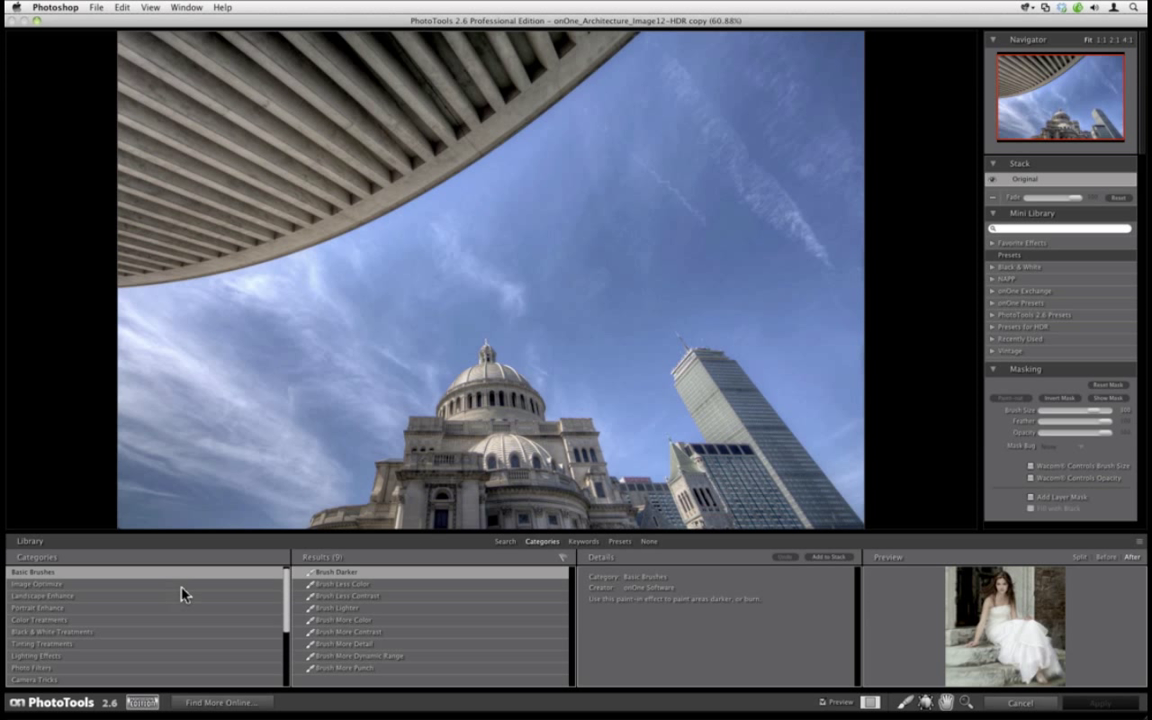
Stack the Stylized Effects 30's Noire preset at Fade 37 with its mask inverted
scroll(287, 622, "down", 3)
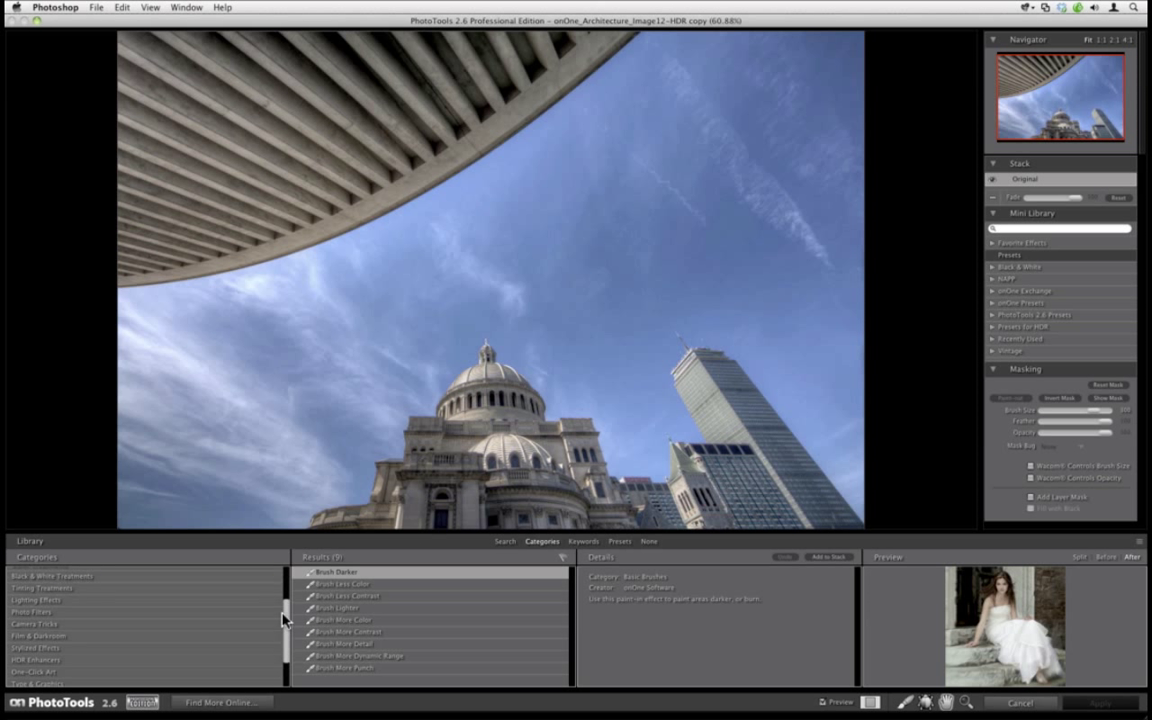
left_click(116, 649)
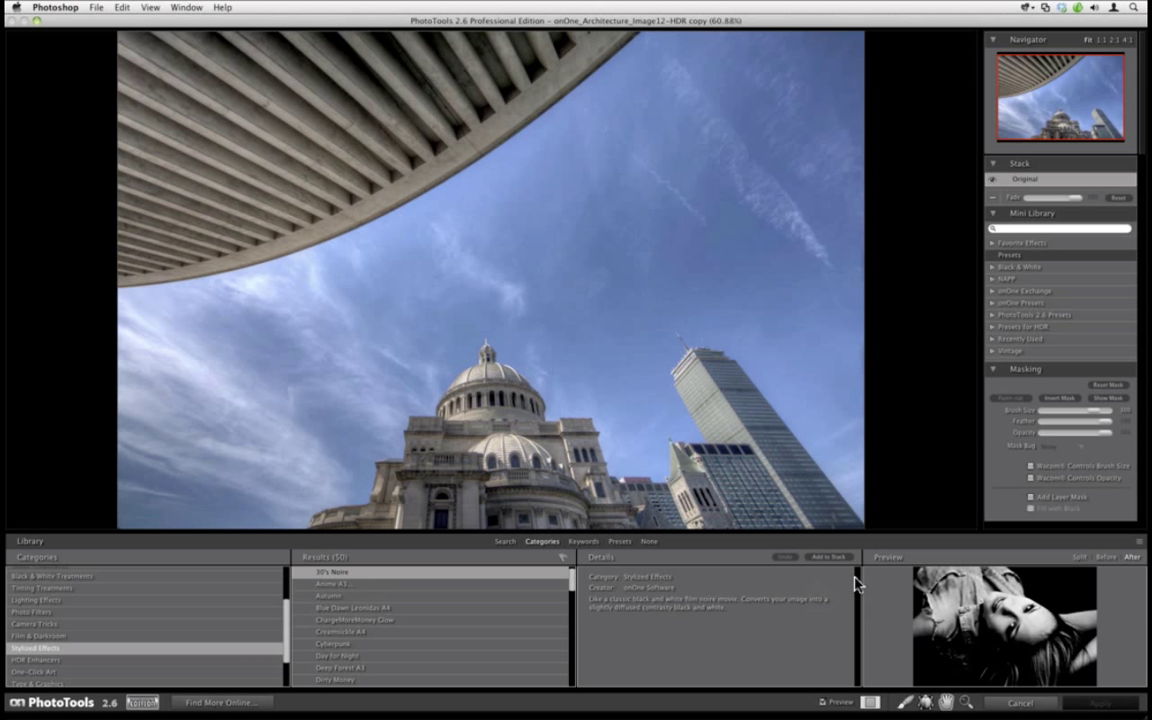
left_click(830, 556)
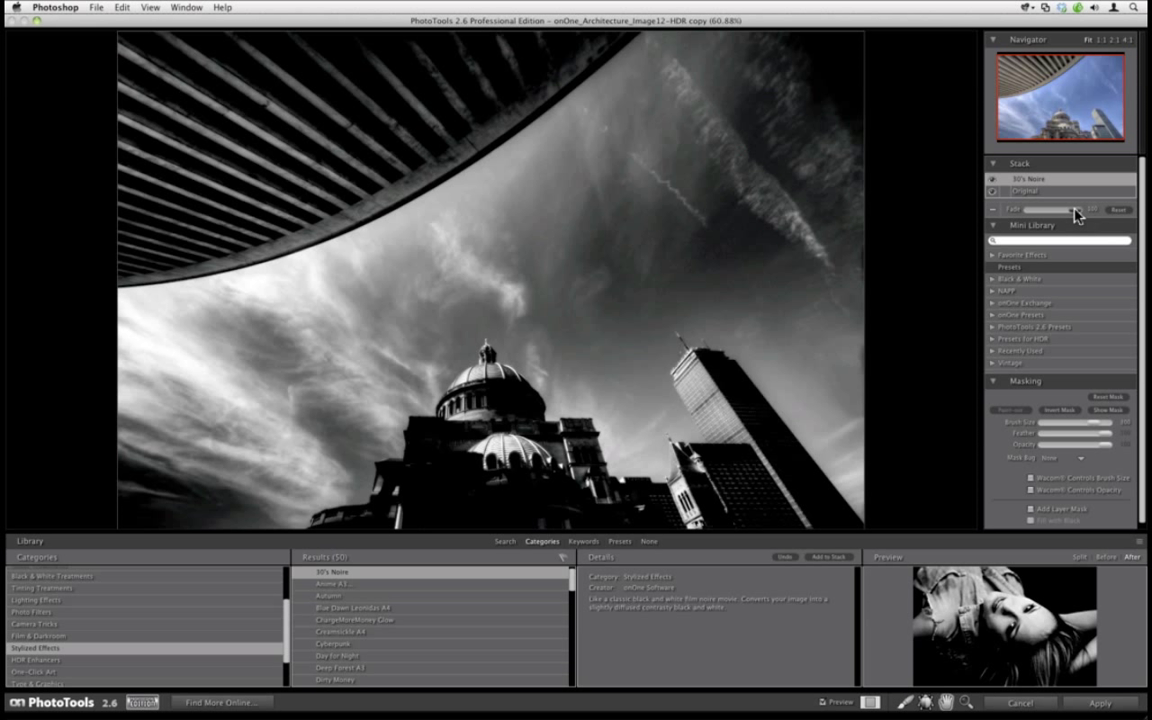
left_click_drag(1076, 215, 1052, 214)
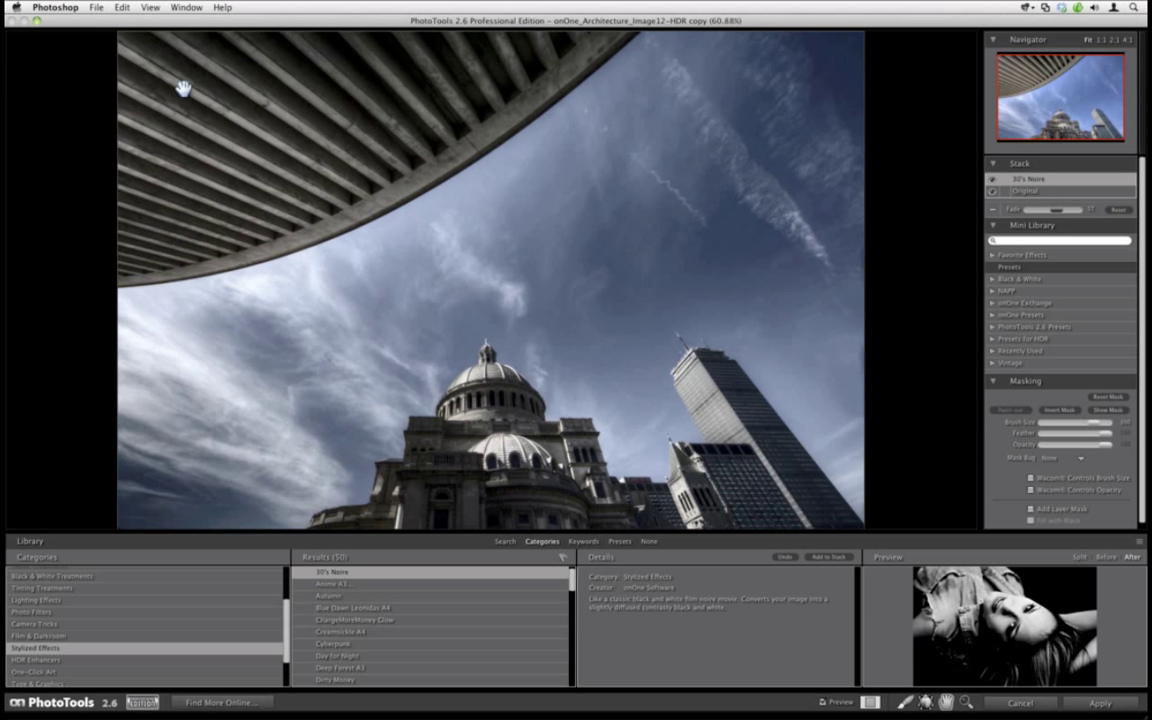
left_click(1044, 416)
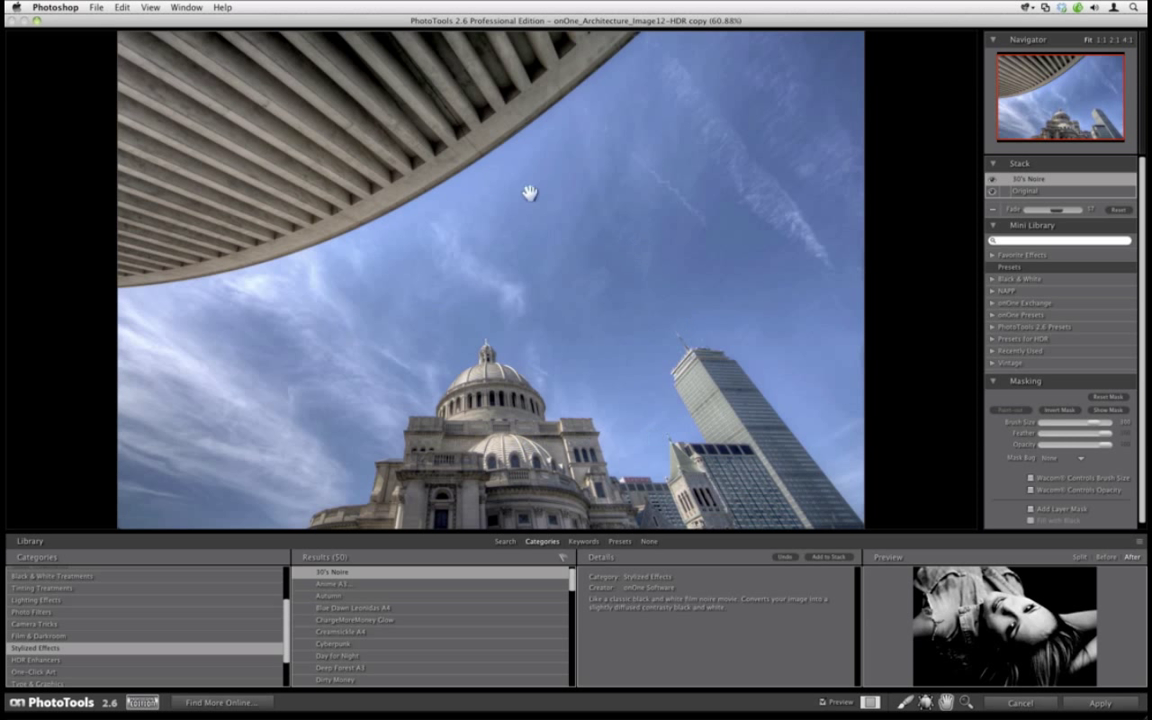
Paint 30's Noire onto the overhang beams, erase the stray sky band, and shrink the brush
left_click(905, 704)
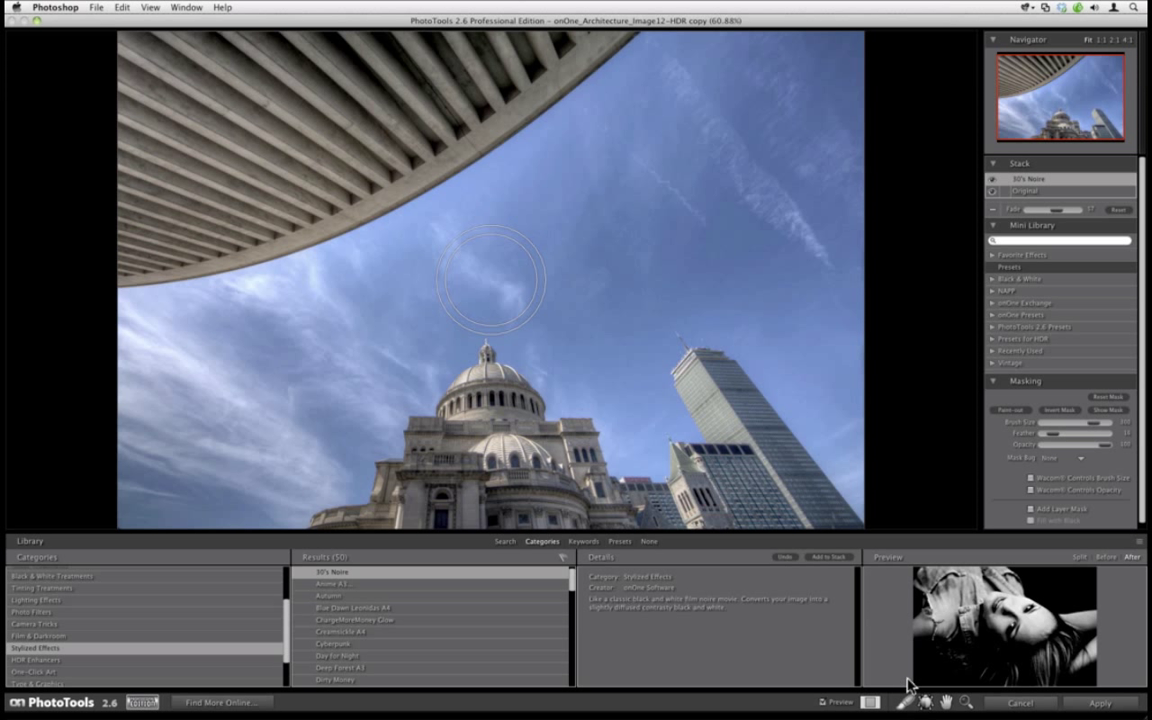
left_click(1003, 411)
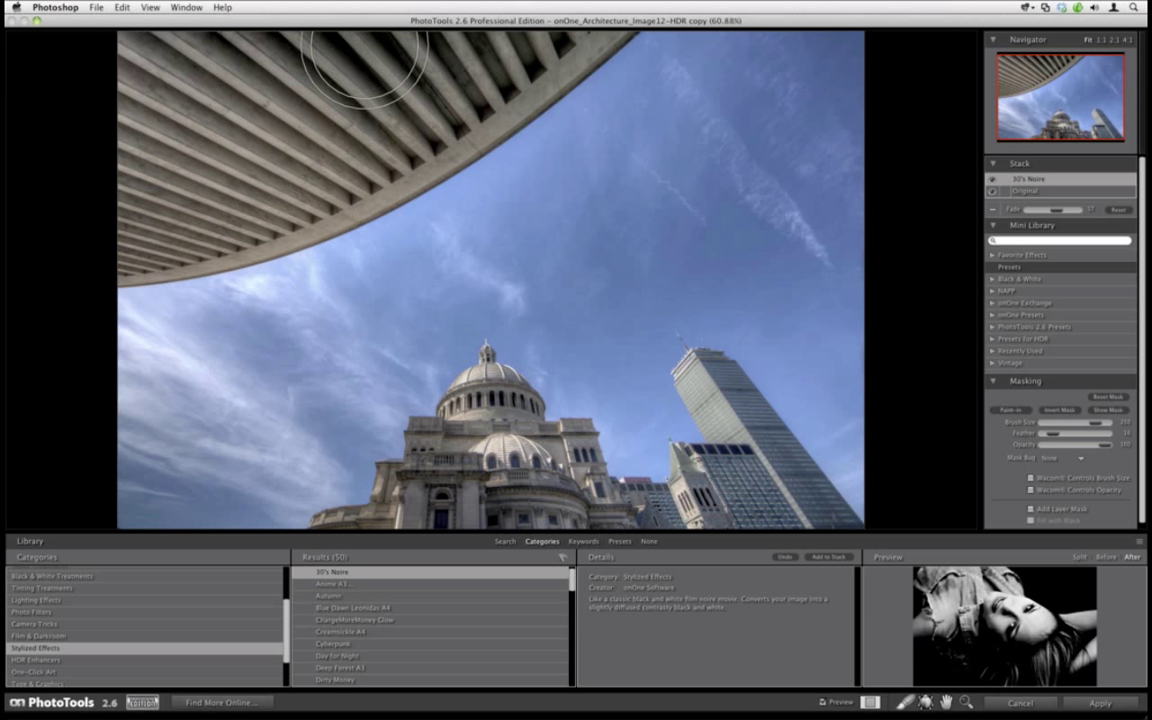
mouse_move(360, 64)
left_mouse_down()
mouse_move(395, 70)
mouse_move(166, 92)
mouse_move(188, 60)
mouse_move(155, 185)
mouse_move(147, 118)
mouse_move(139, 249)
mouse_move(174, 236)
mouse_move(227, 166)
mouse_move(360, 84)
mouse_move(476, 36)
mouse_move(583, 10)
mouse_move(601, 17)
mouse_move(483, 109)
mouse_move(540, 58)
mouse_move(419, 140)
mouse_move(351, 156)
mouse_move(285, 192)
mouse_move(278, 212)
mouse_move(434, 142)
left_mouse_up()
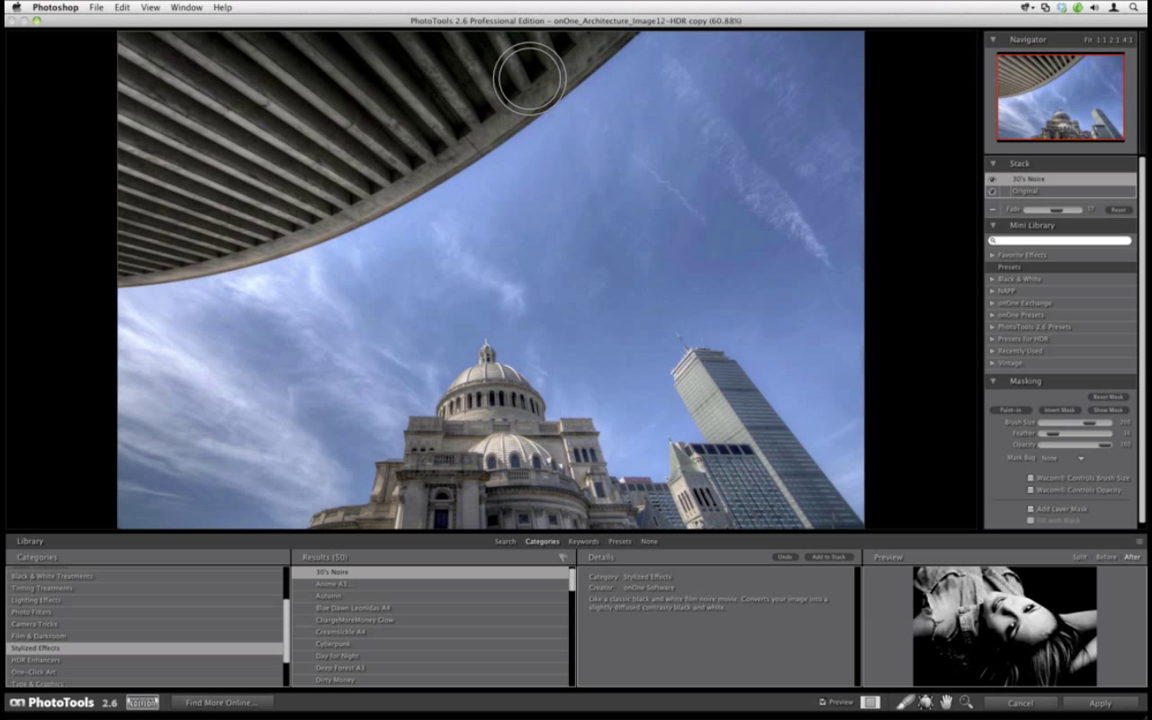
left_click_drag(570, 110, 864, 258)
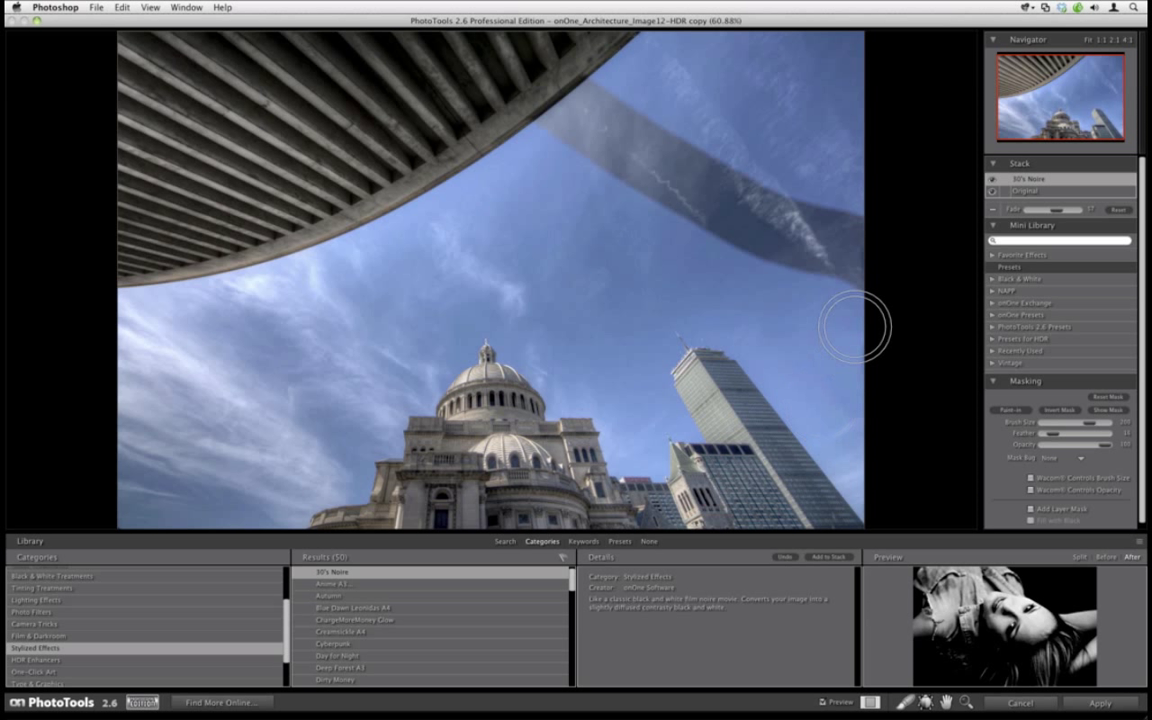
left_click(999, 416)
mouse_move(864, 270)
left_mouse_down()
mouse_move(865, 183)
mouse_move(830, 228)
mouse_move(787, 201)
mouse_move(729, 264)
mouse_move(762, 171)
mouse_move(632, 231)
mouse_move(625, 193)
mouse_move(591, 170)
mouse_move(588, 125)
left_mouse_up()
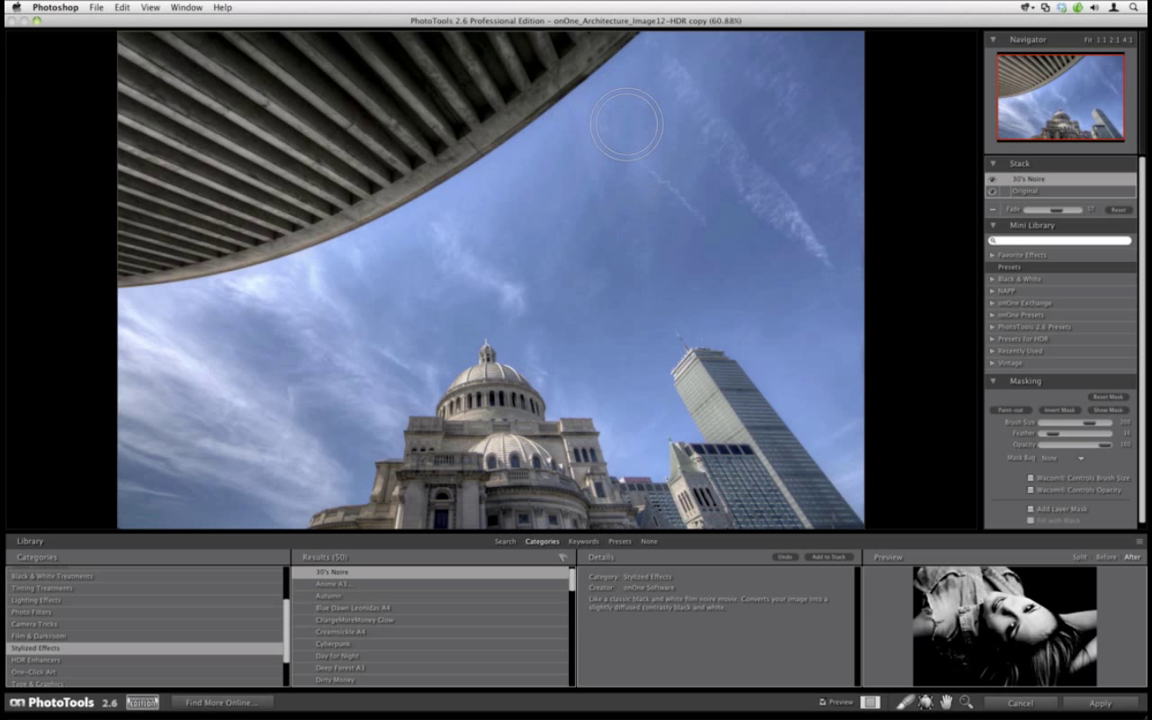
key("bracketleft")
key("bracketleft")
key("bracketleft")
Stack a Cyberpunk effect faded to 27
left_click(360, 644)
left_click(828, 557)
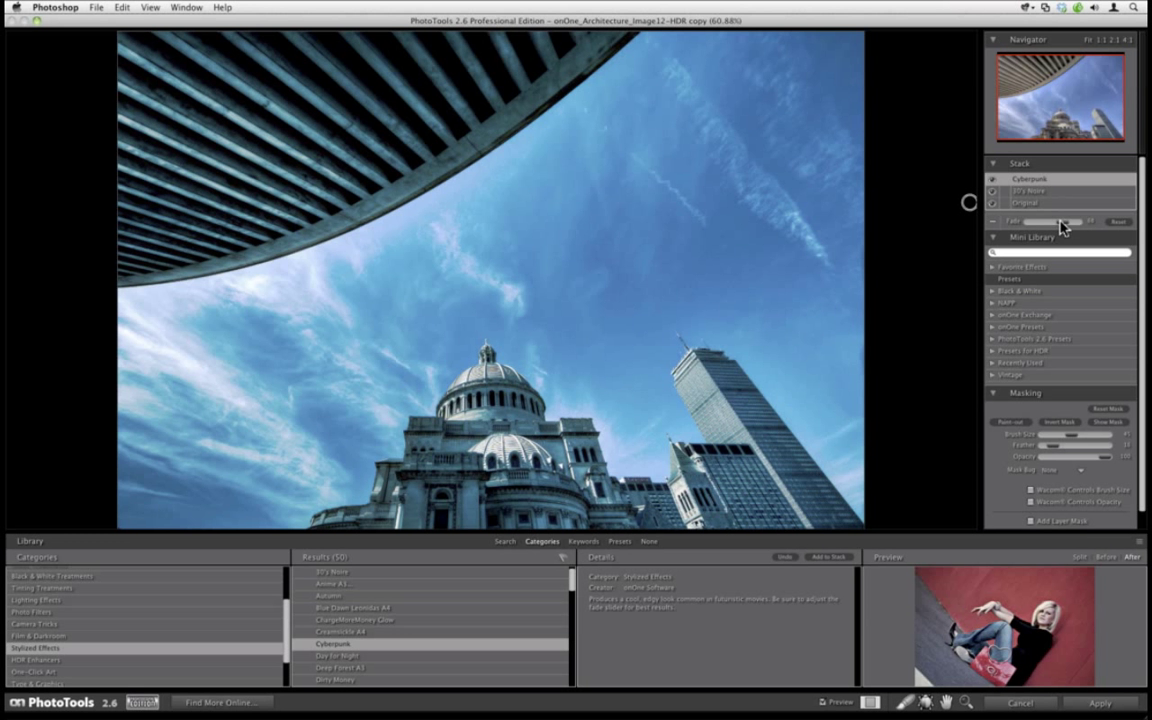
left_click_drag(1062, 224, 1043, 223)
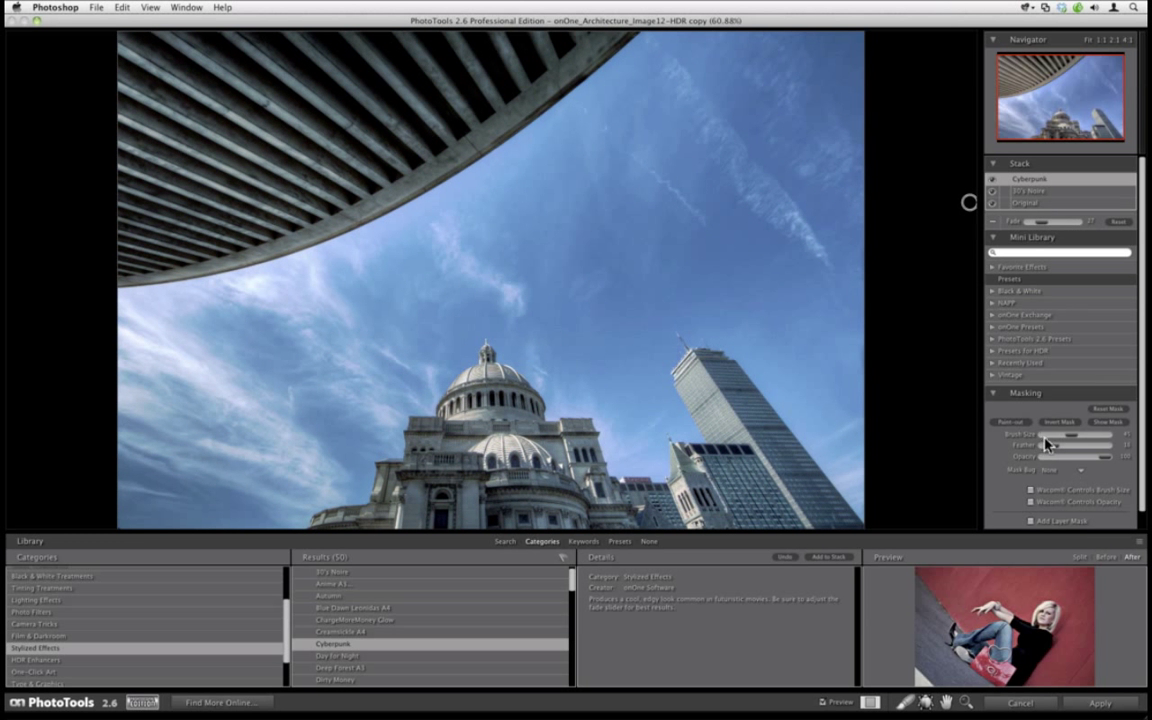
Paint Cyberpunk onto the top-left overhang ceiling with a larger brush, then check its mask
left_click(1008, 424)
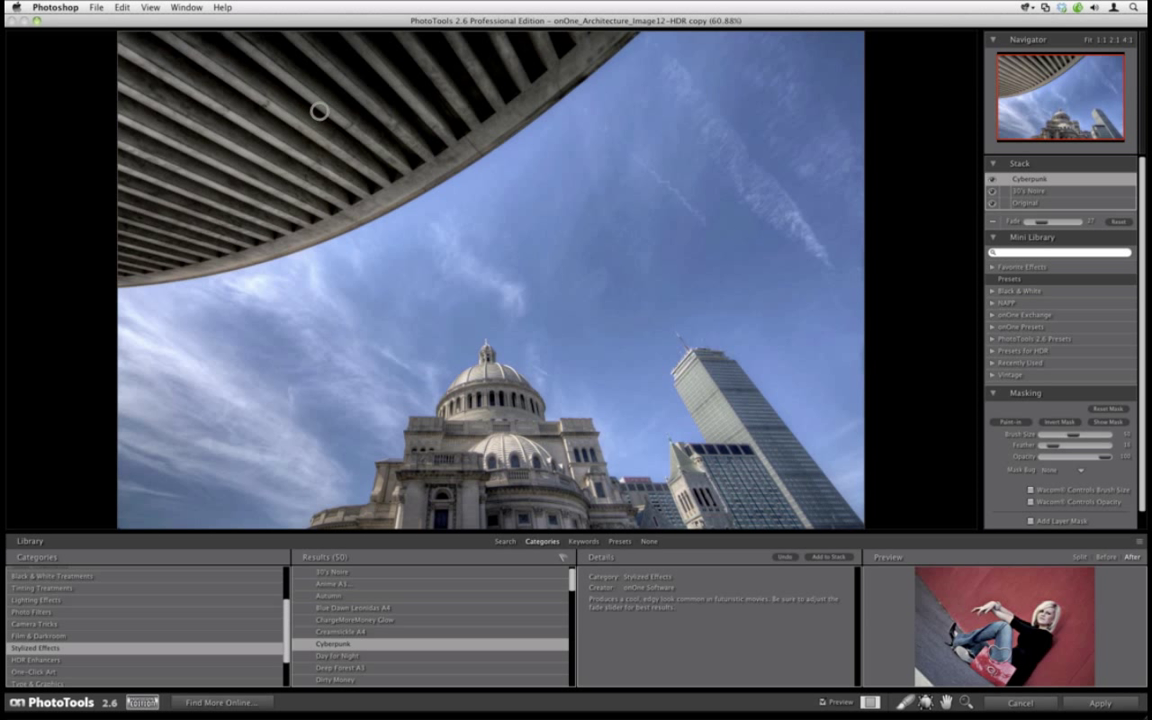
key("bracketright")
key("bracketright")
key("bracketright")
key("bracketright")
key("bracketright")
key("bracketright")
mouse_move(398, 39)
left_mouse_down()
mouse_move(145, 55)
mouse_move(159, 136)
mouse_move(139, 242)
mouse_move(255, 175)
mouse_move(195, 153)
mouse_move(535, 31)
mouse_move(545, 50)
mouse_move(490, 45)
mouse_move(432, 120)
mouse_move(358, 170)
mouse_move(123, 257)
left_mouse_up()
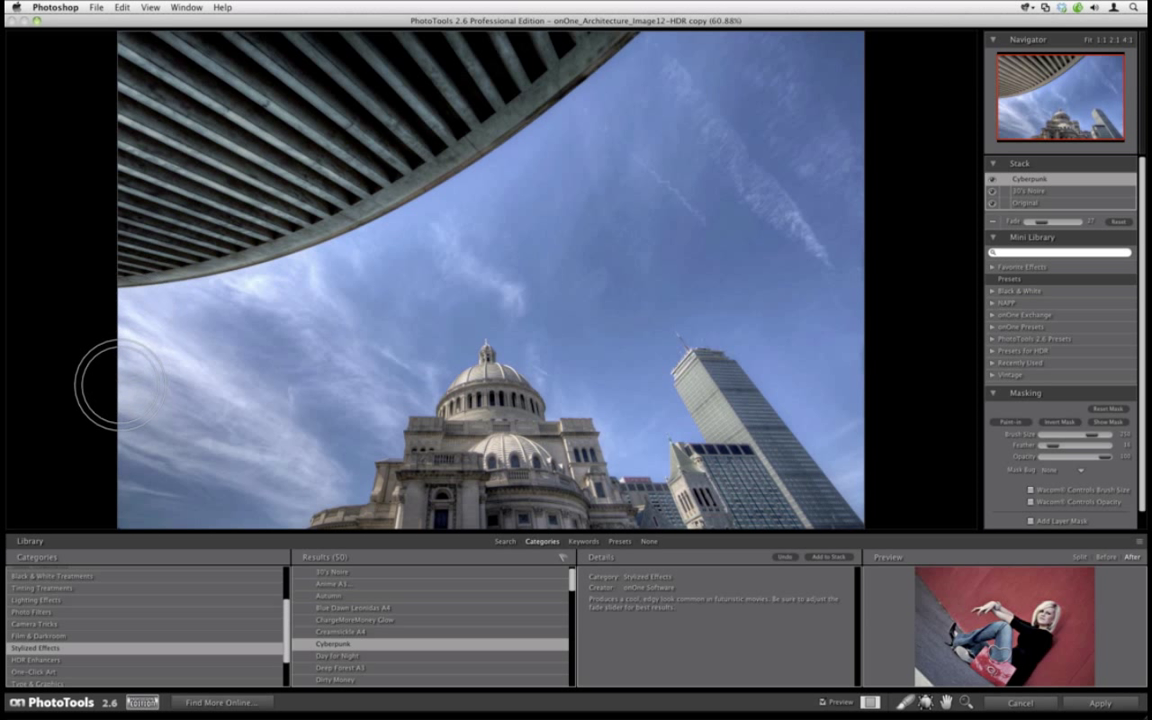
left_click(1108, 422)
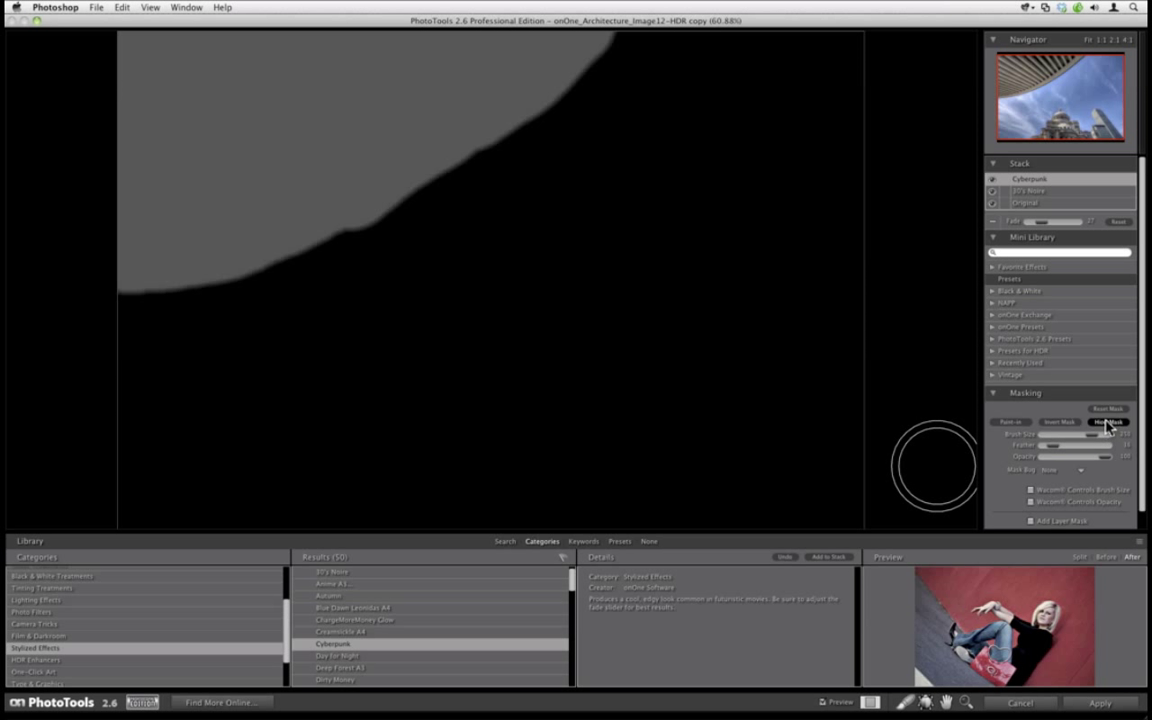
left_click(1108, 422)
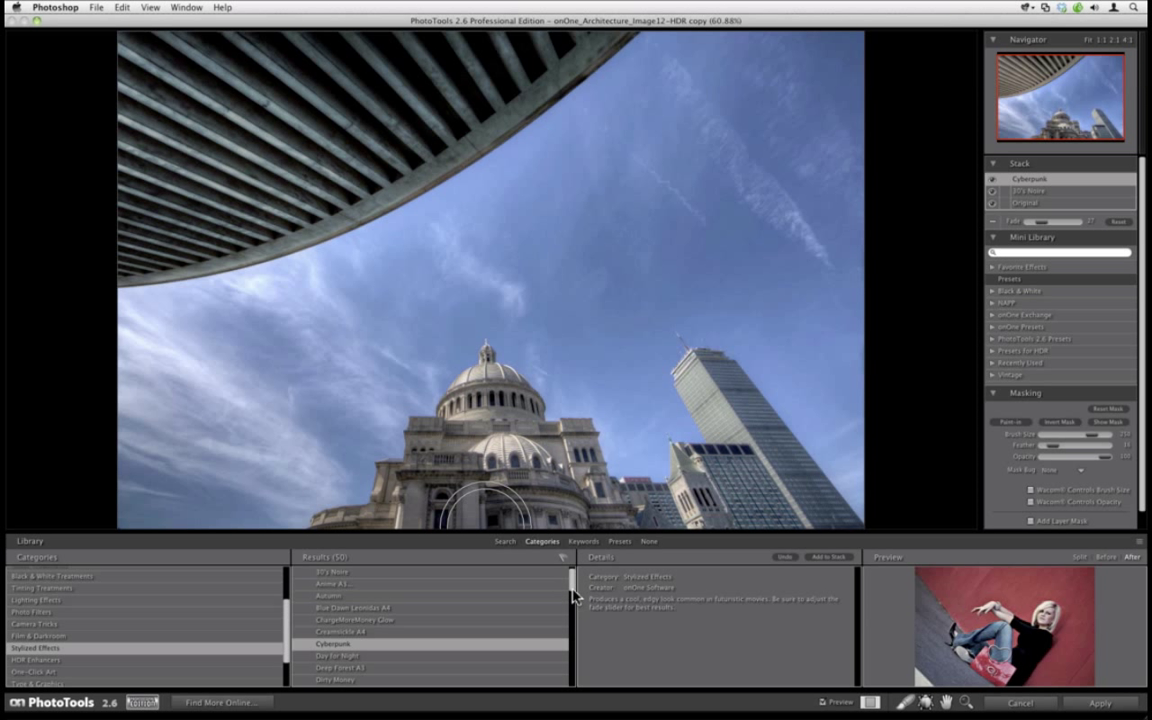
Preview Golden Hour Enhancer, then stack the Autumn effect with its mask inverted
left_click_drag(573, 588, 571, 607)
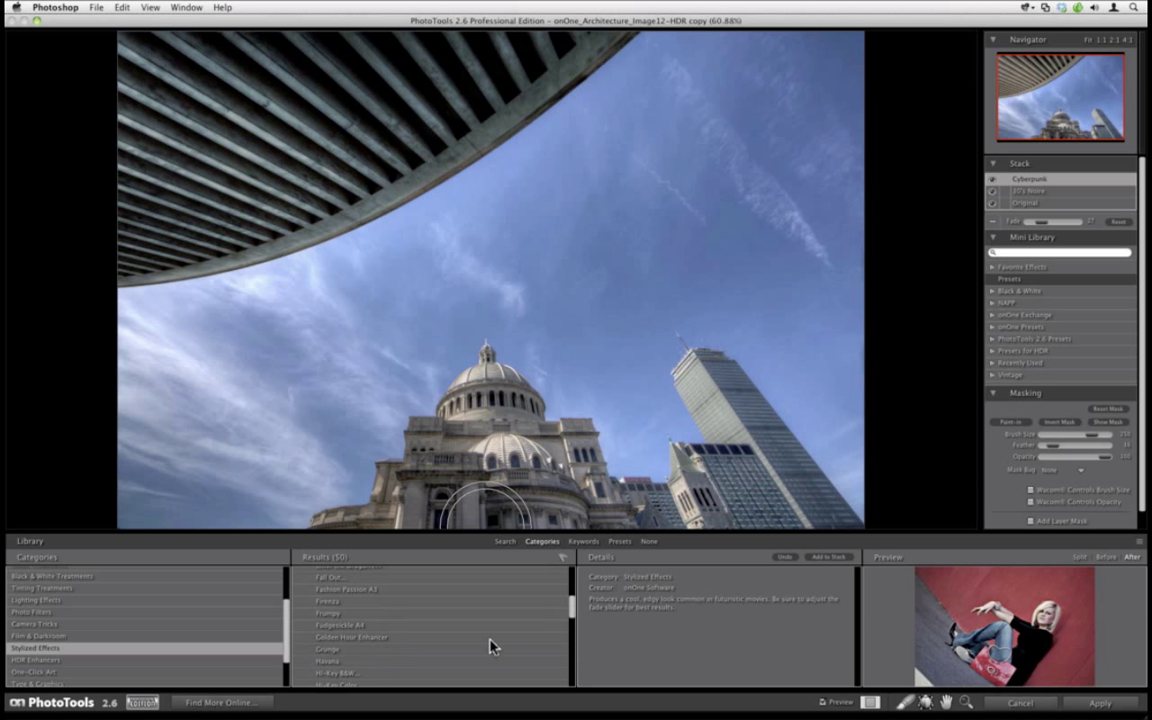
left_click(390, 638)
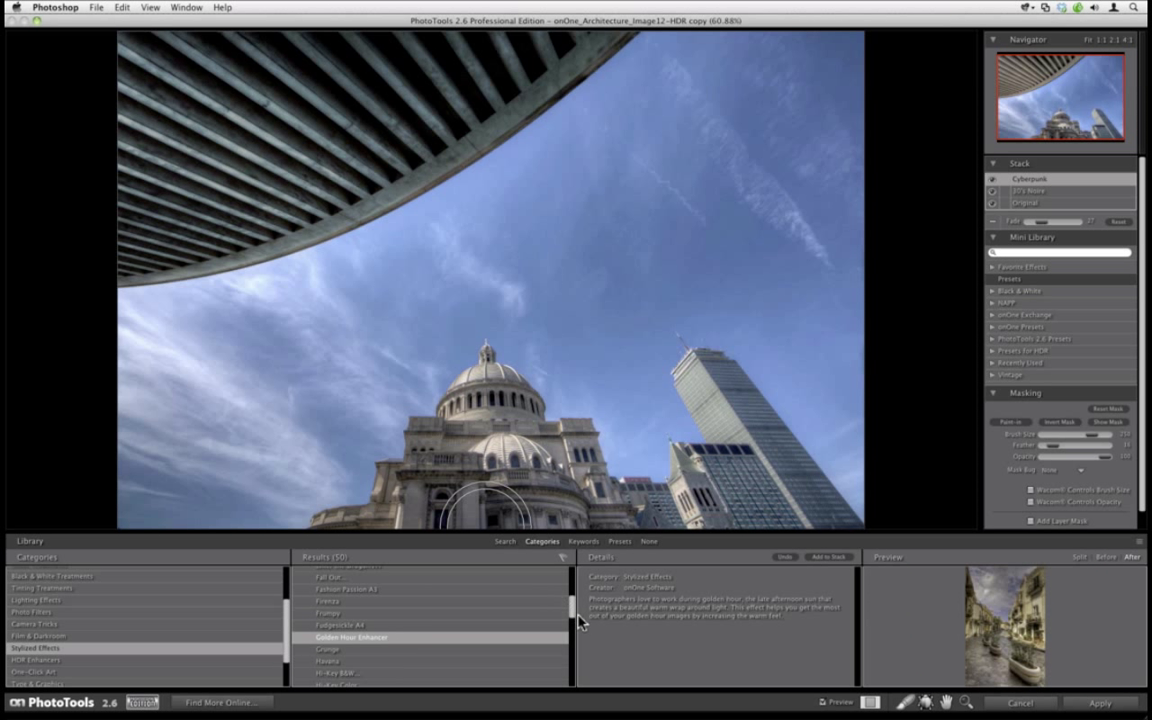
left_click_drag(573, 615, 568, 592)
left_click(355, 597)
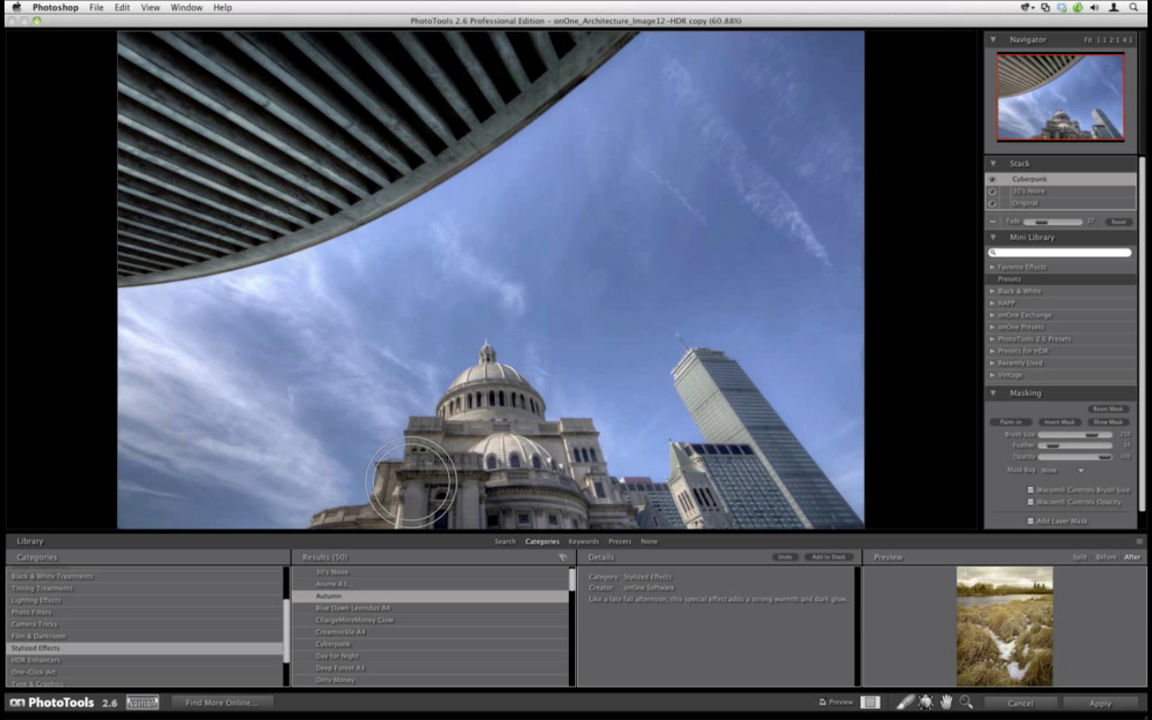
left_click(818, 558)
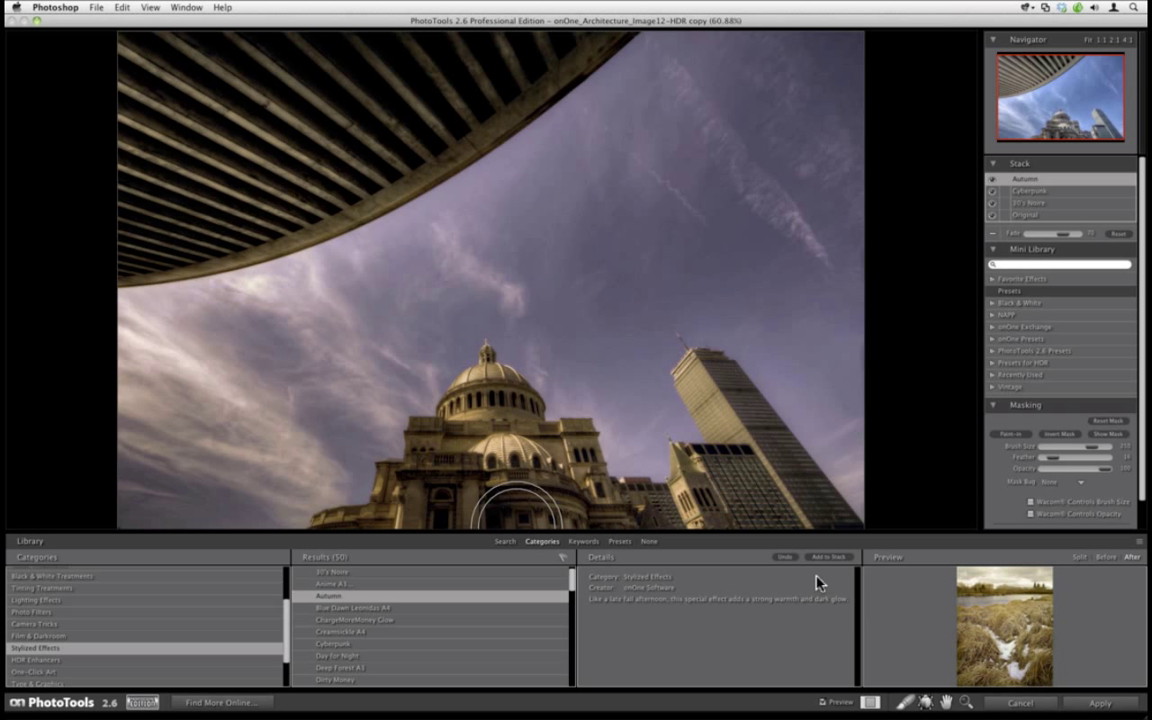
left_click(1058, 434)
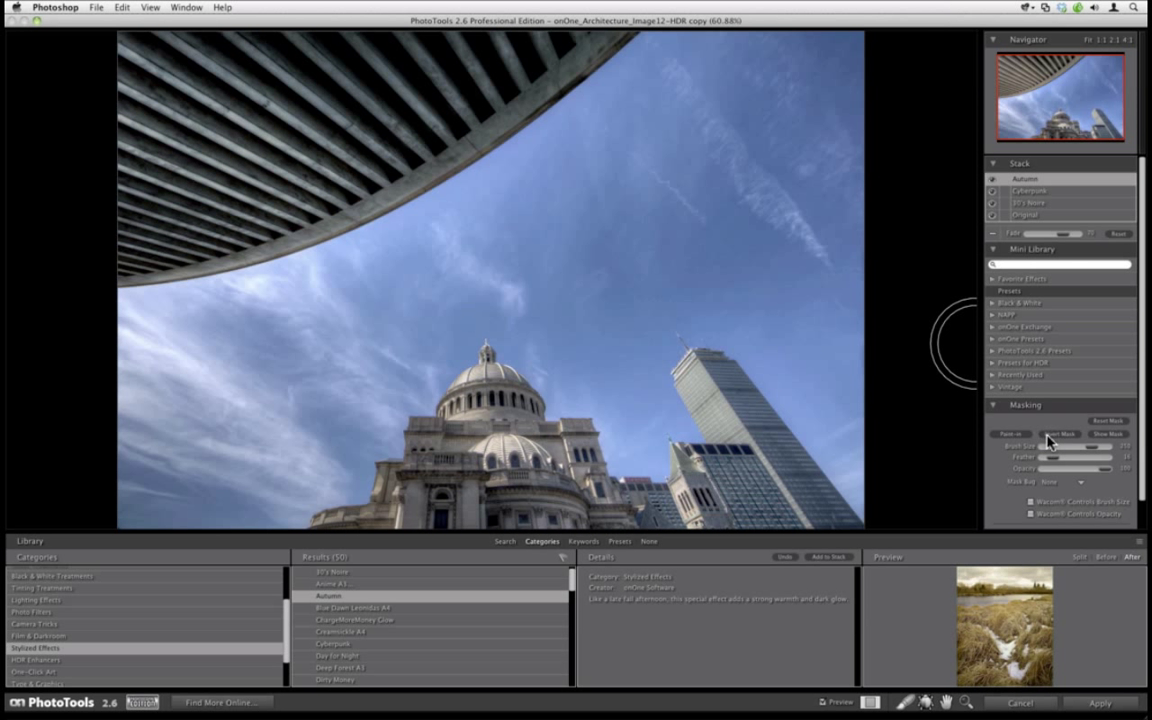
Restore the Autumn mask, fade Autumn to about 27, shrink the brush and switch to Paint-out
left_click(1048, 436)
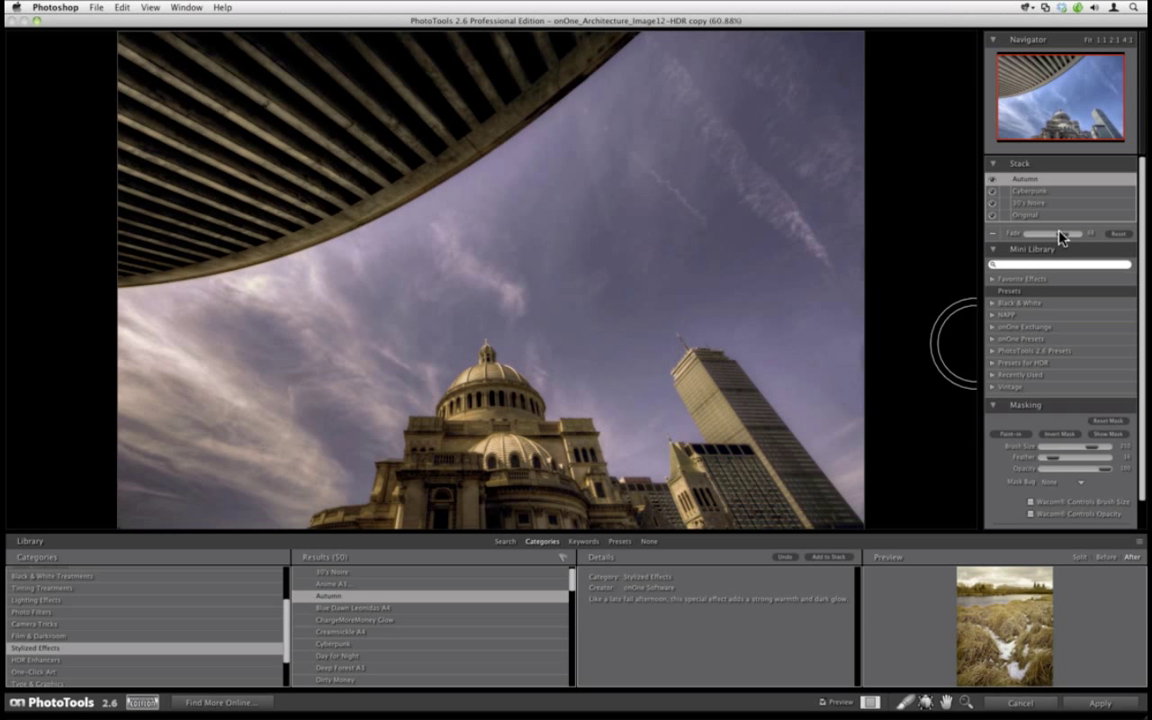
left_click_drag(1048, 236, 1053, 238)
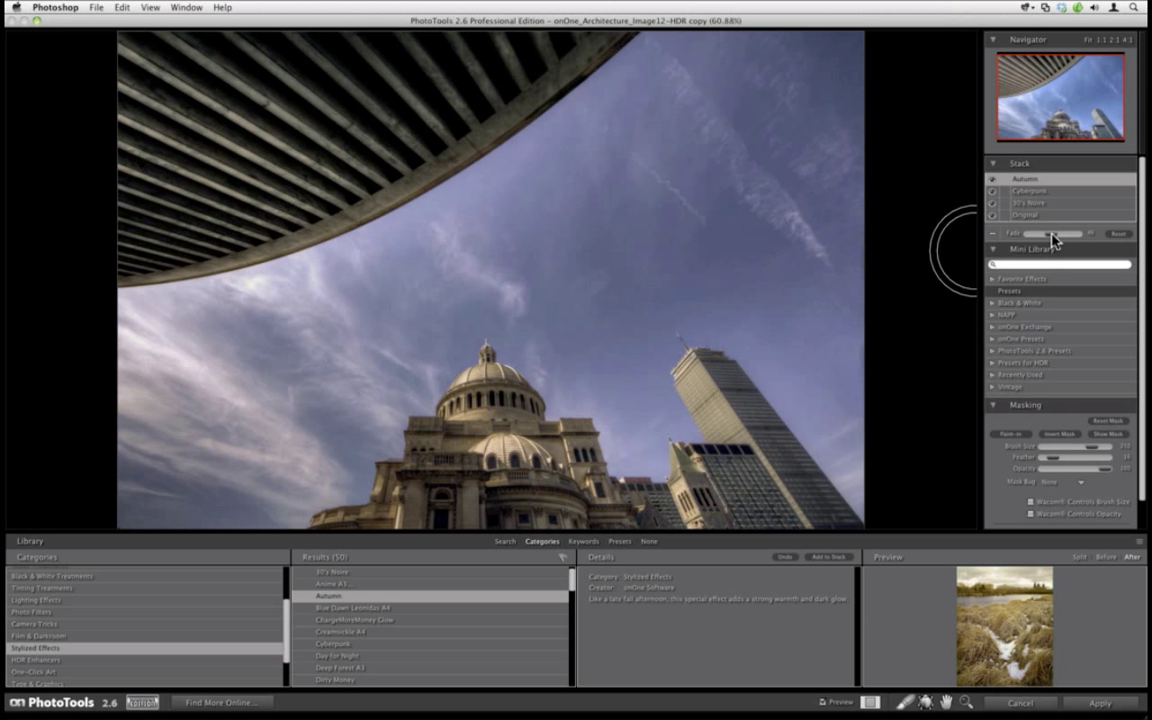
left_click_drag(1050, 238, 1054, 237)
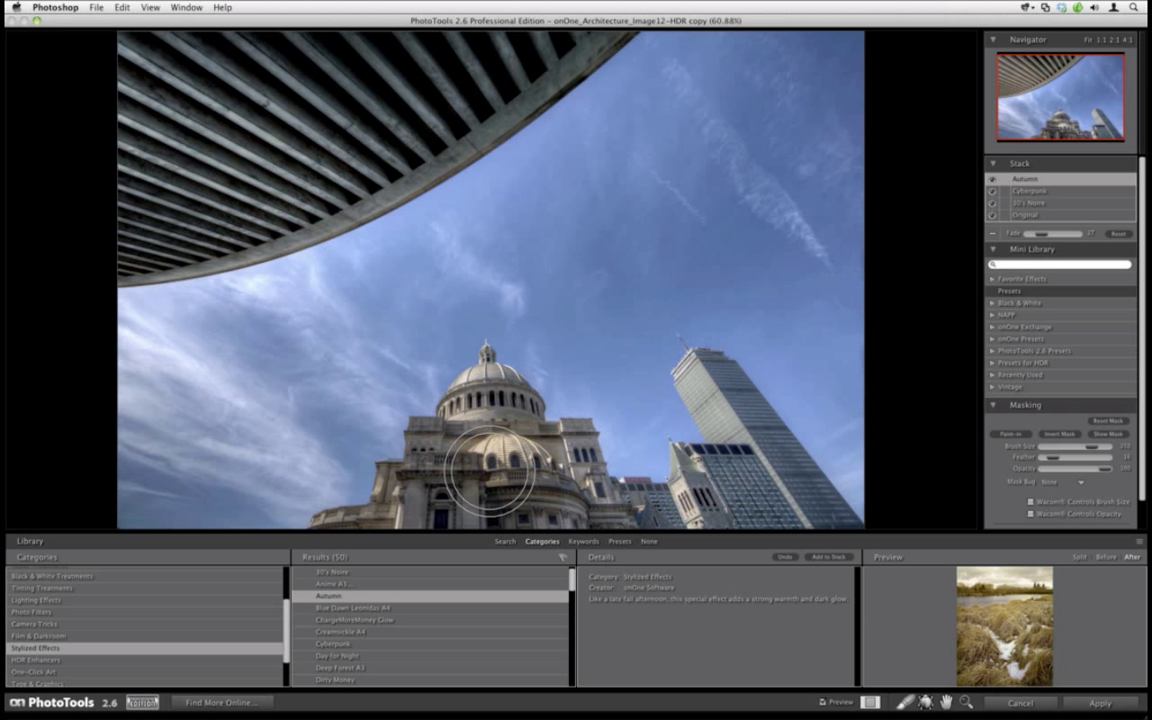
key("[")
key("[")
key("[")
key("[")
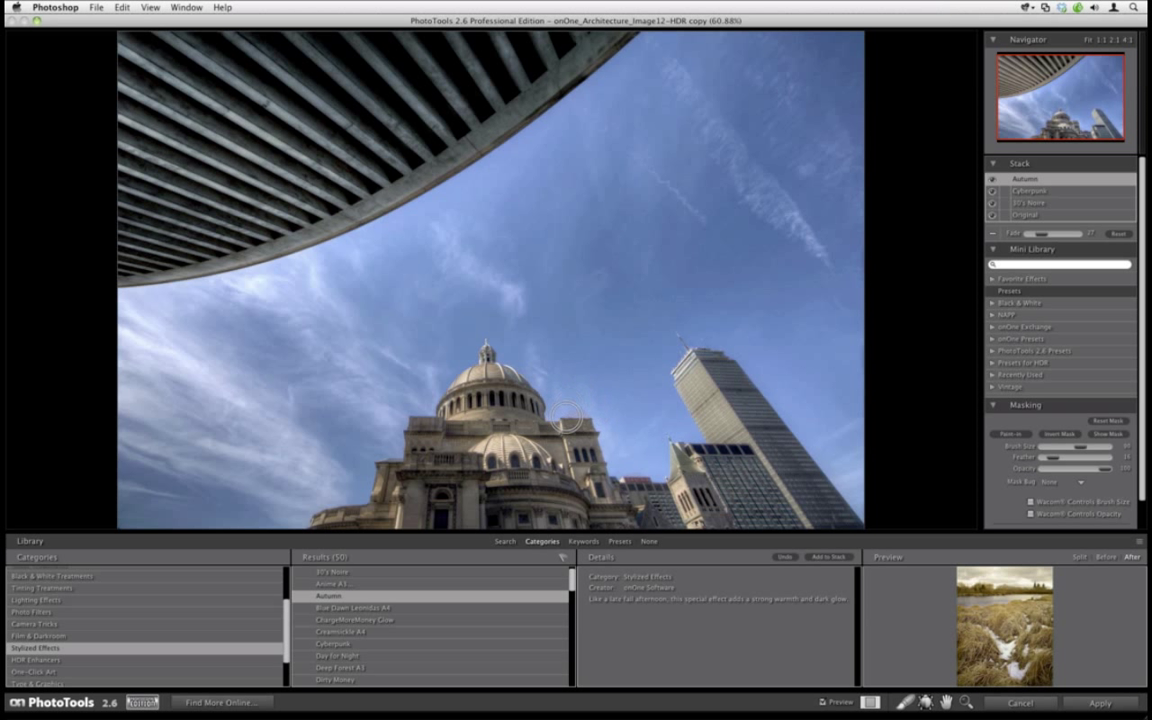
left_click(1008, 435)
left_click(1108, 434)
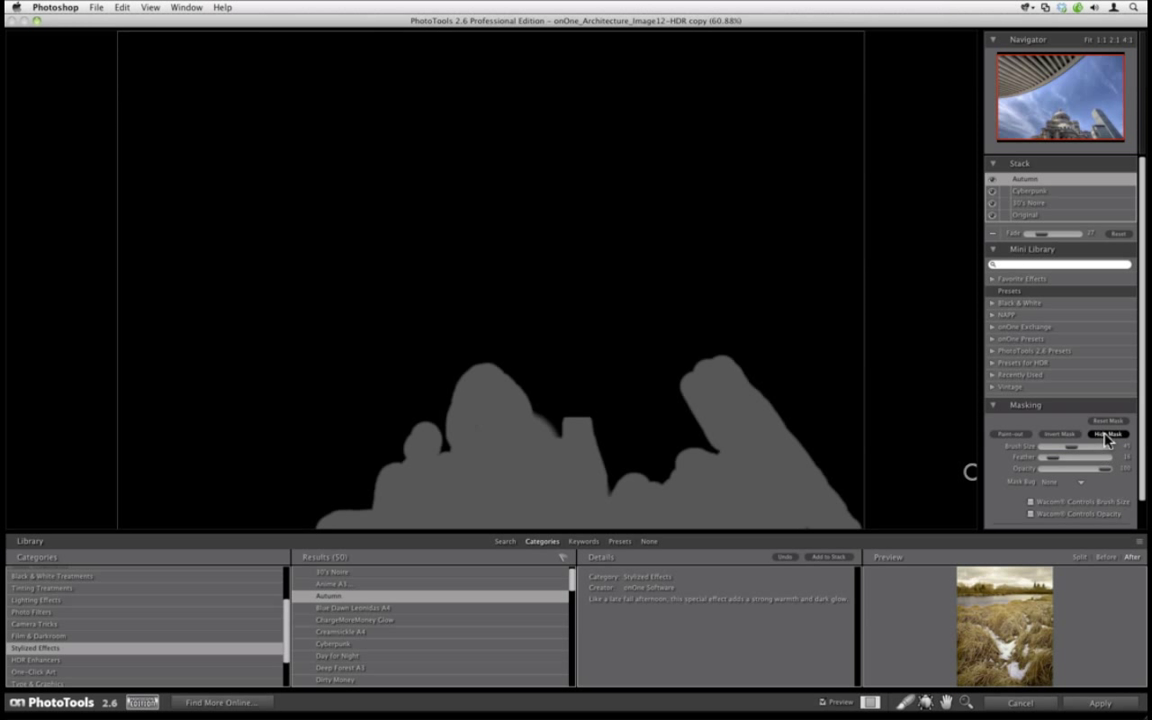
left_click(1106, 436)
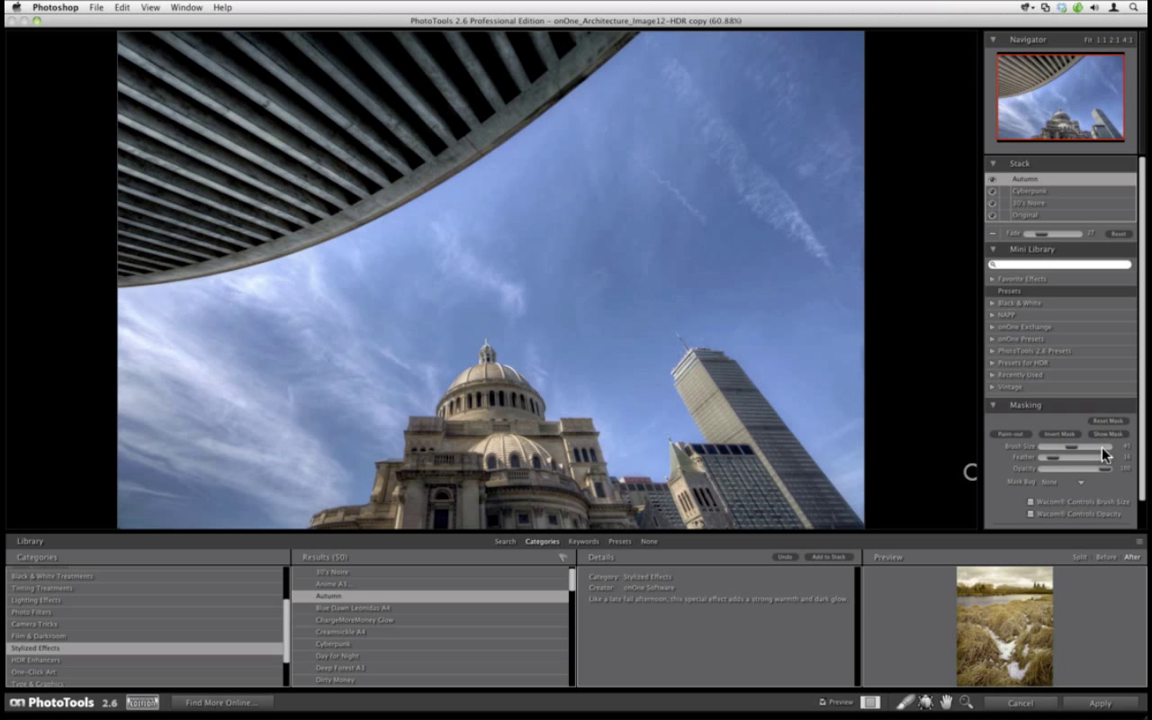
left_click(822, 703)
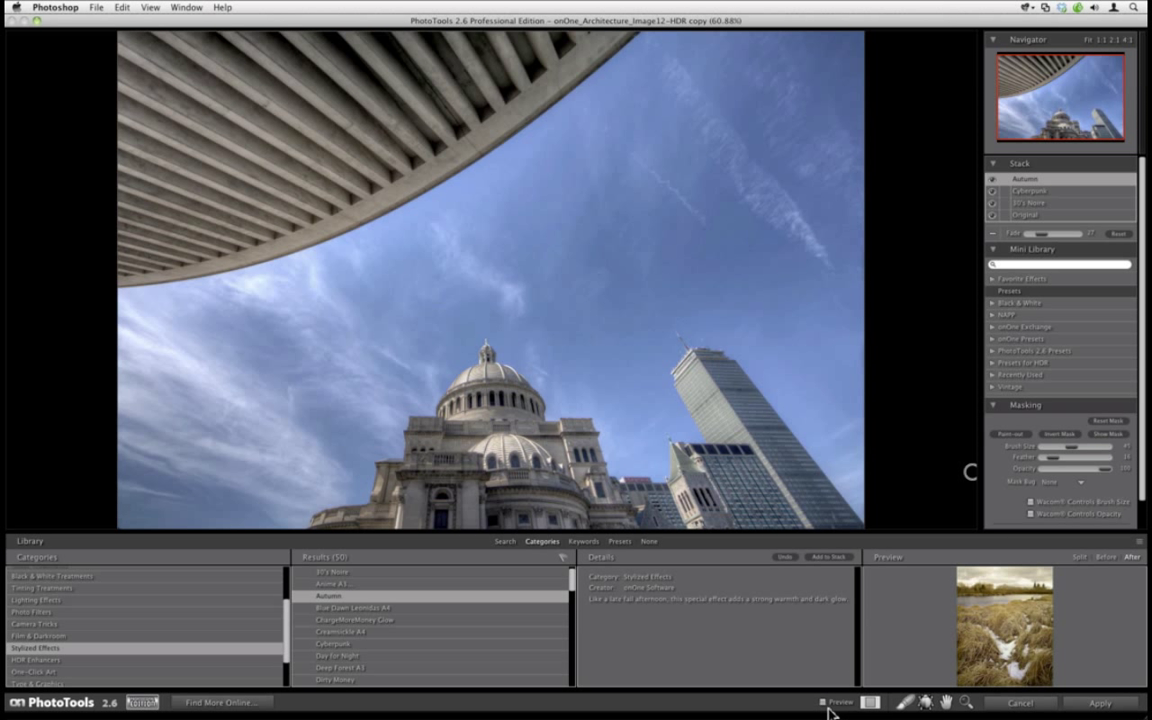
left_click(822, 704)
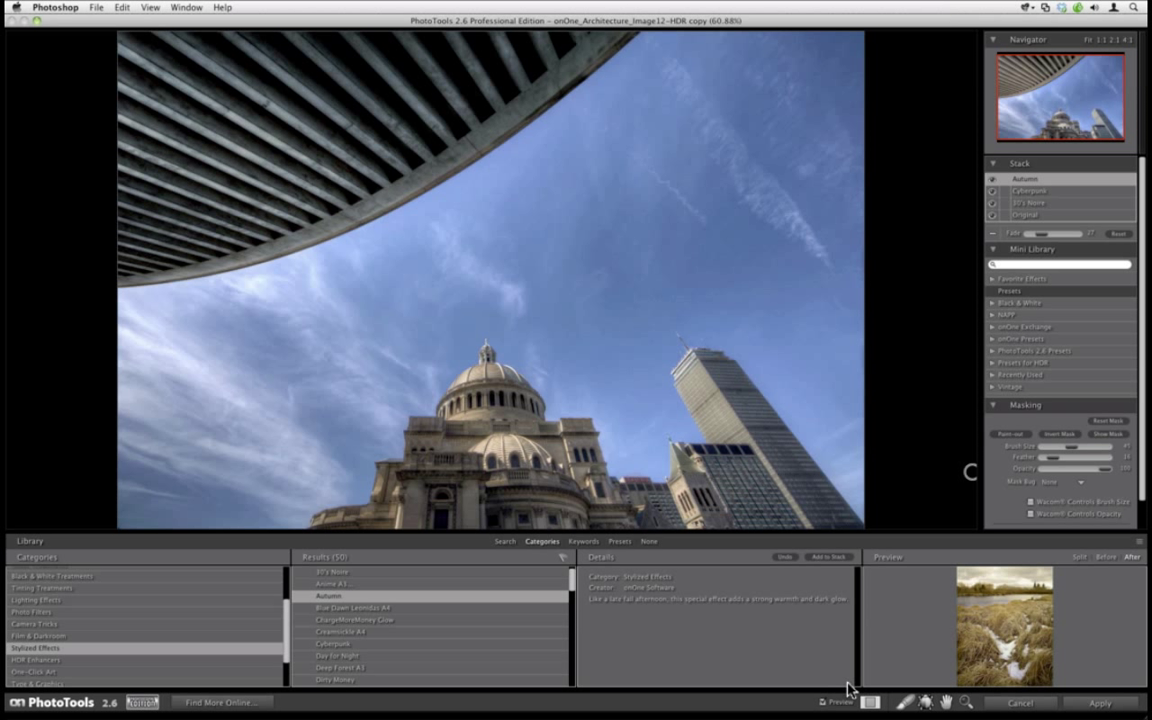
Stack a Turbo Boost effect and fade it down to about 31
left_click_drag(572, 588, 575, 655)
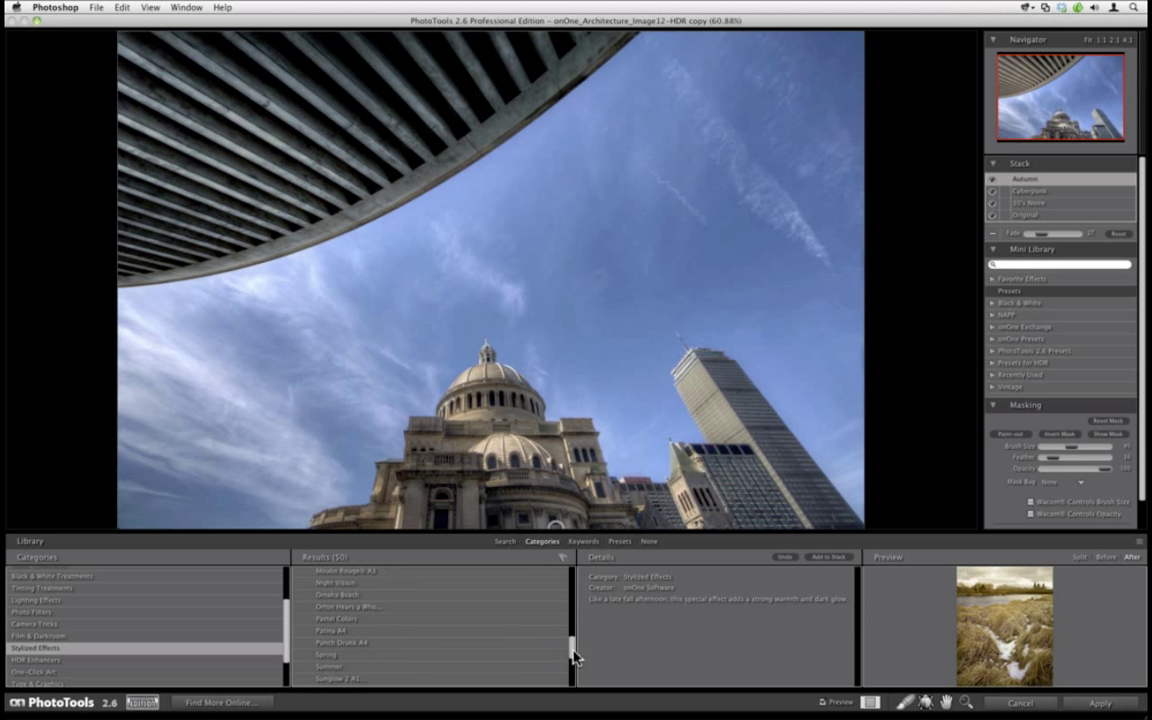
scroll(497, 652, "down", 2)
left_click(397, 677)
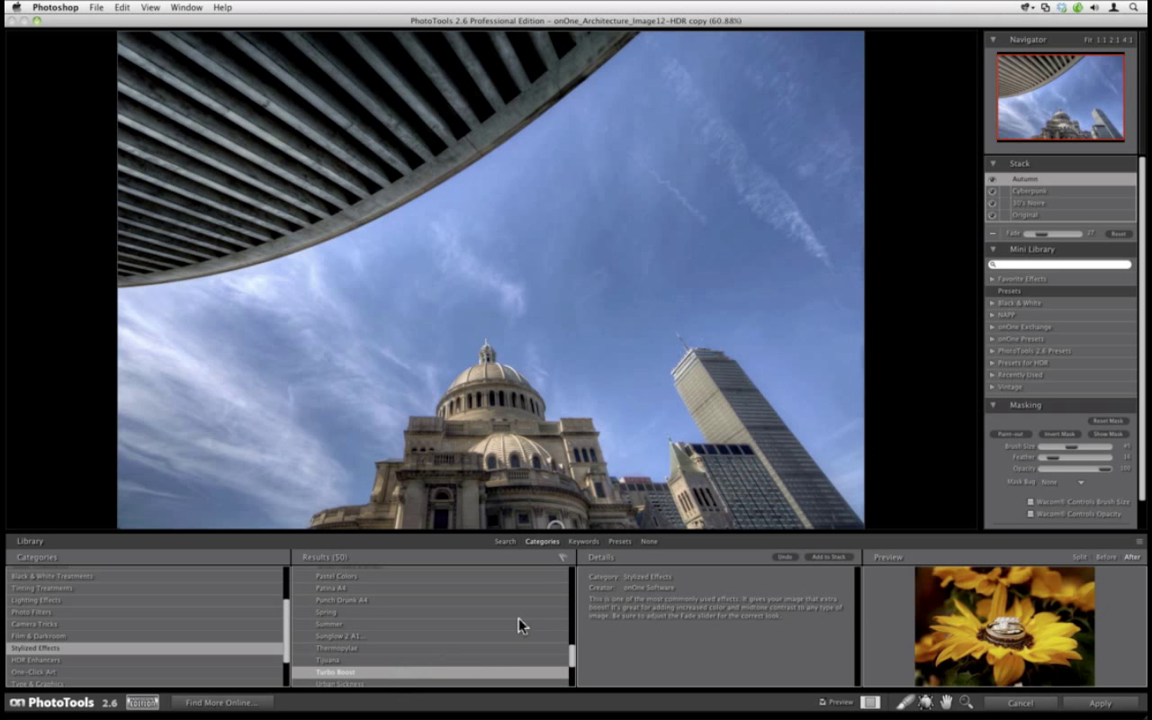
left_click(828, 557)
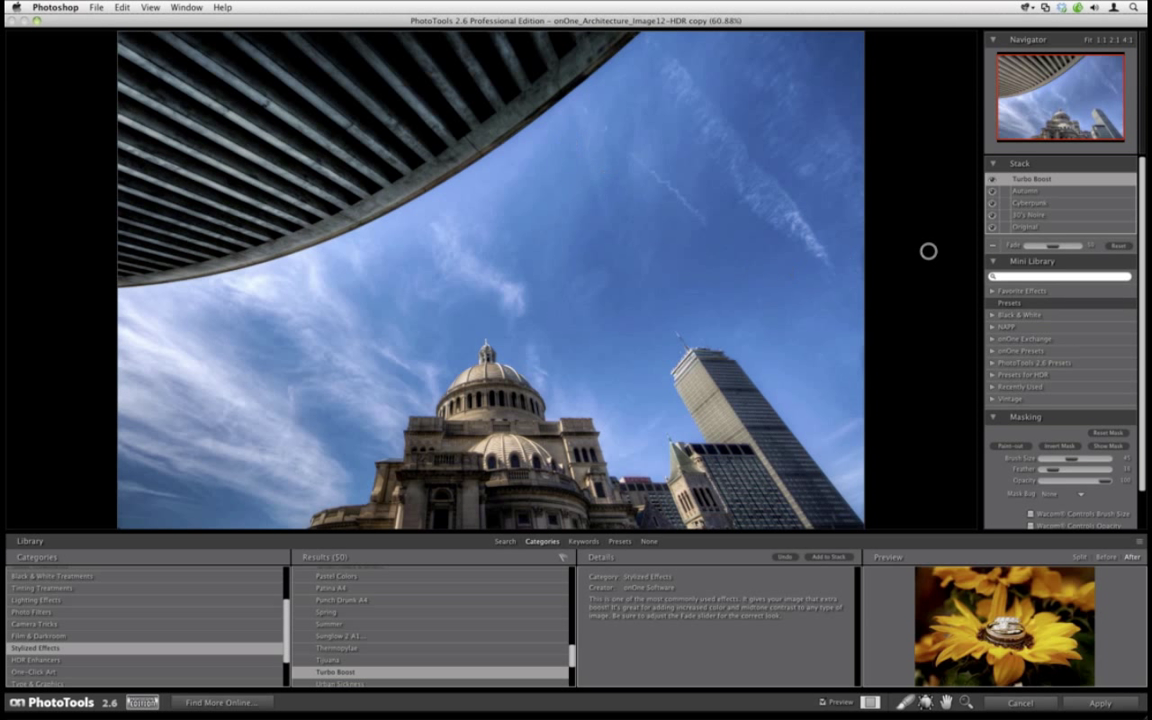
mouse_move(1074, 245)
left_mouse_down()
mouse_move(1058, 250)
mouse_move(1080, 250)
left_mouse_up()
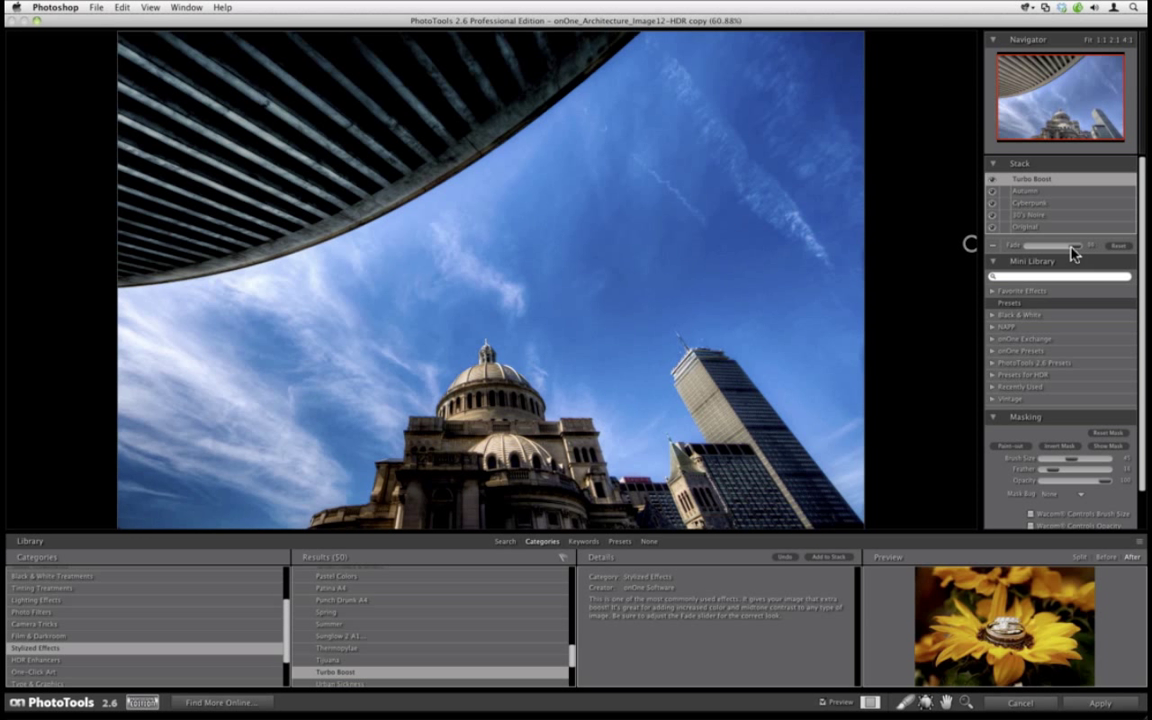
left_click_drag(1072, 252, 1044, 252)
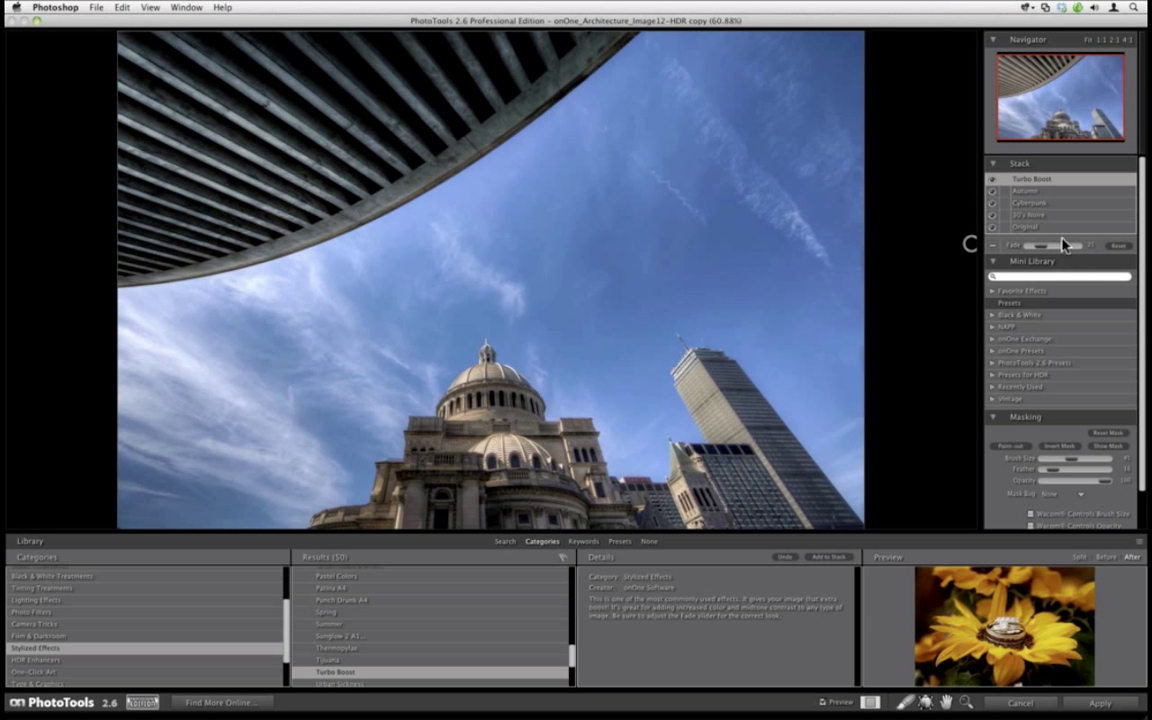
Compare the edit with the original photo, then cancel out of PhotoTools
left_click(822, 704)
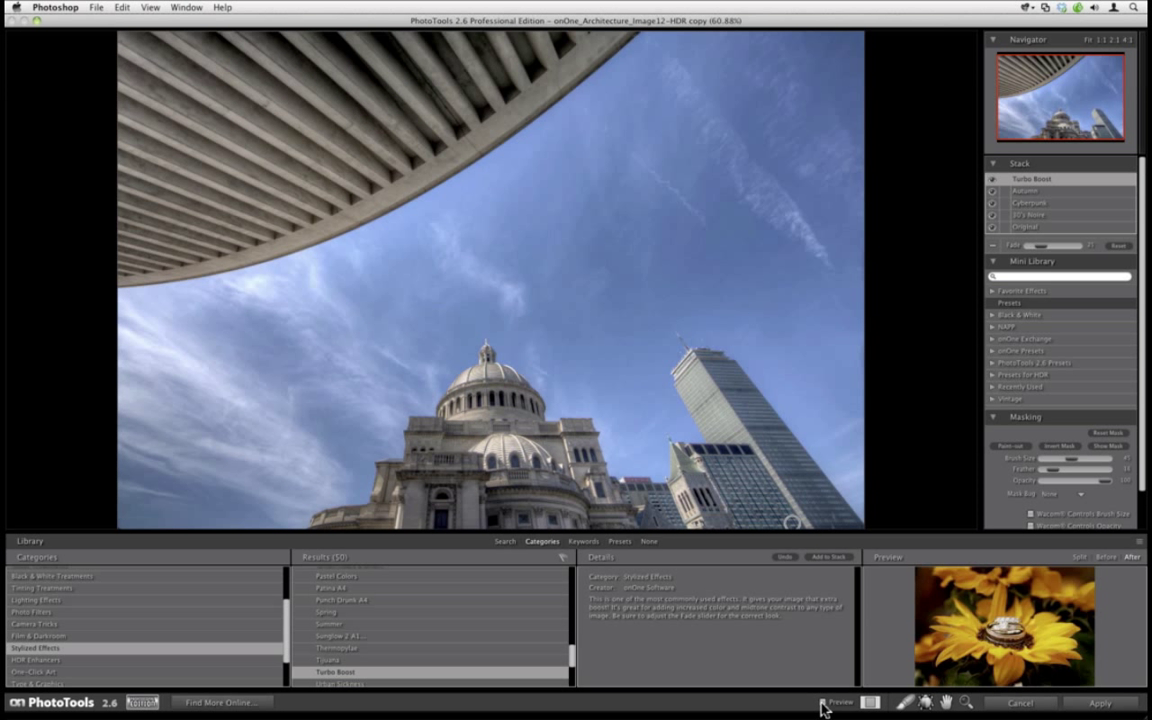
left_click(822, 704)
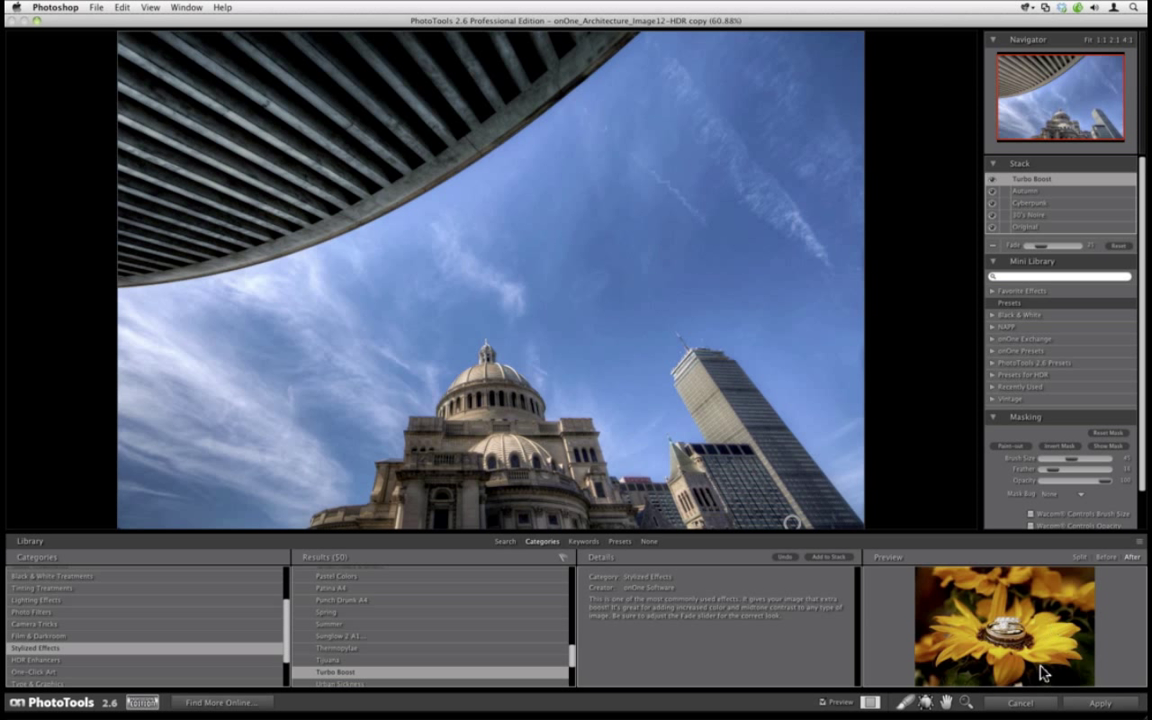
left_click(1022, 704)
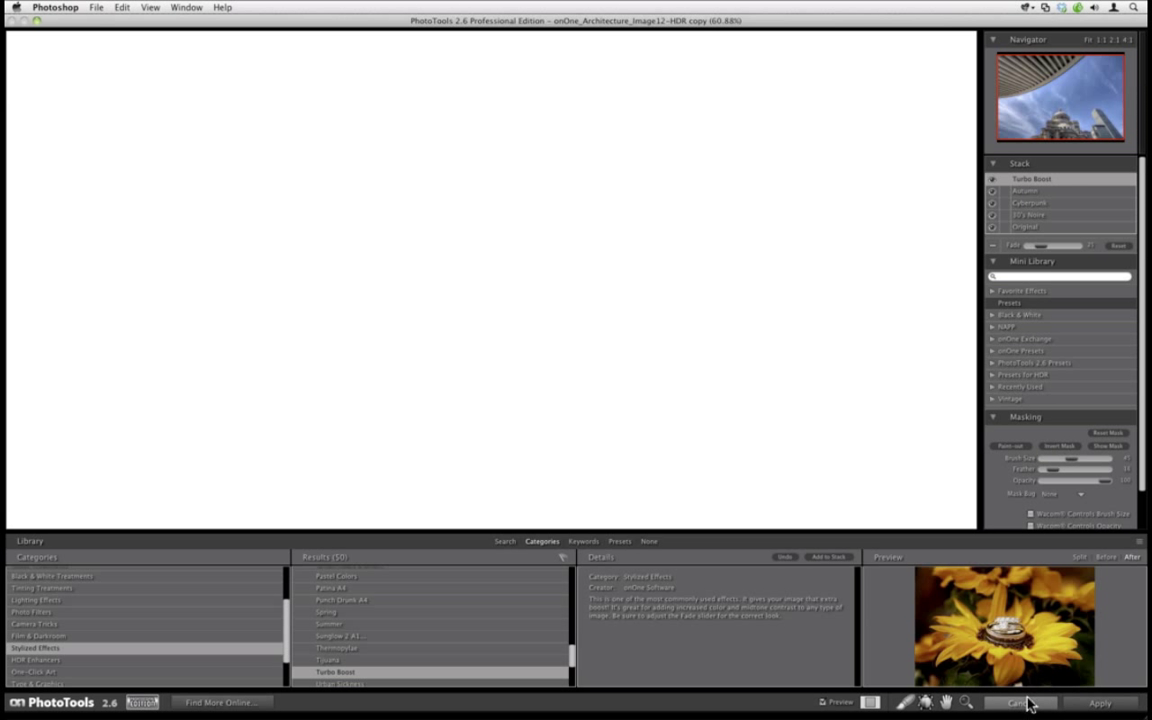